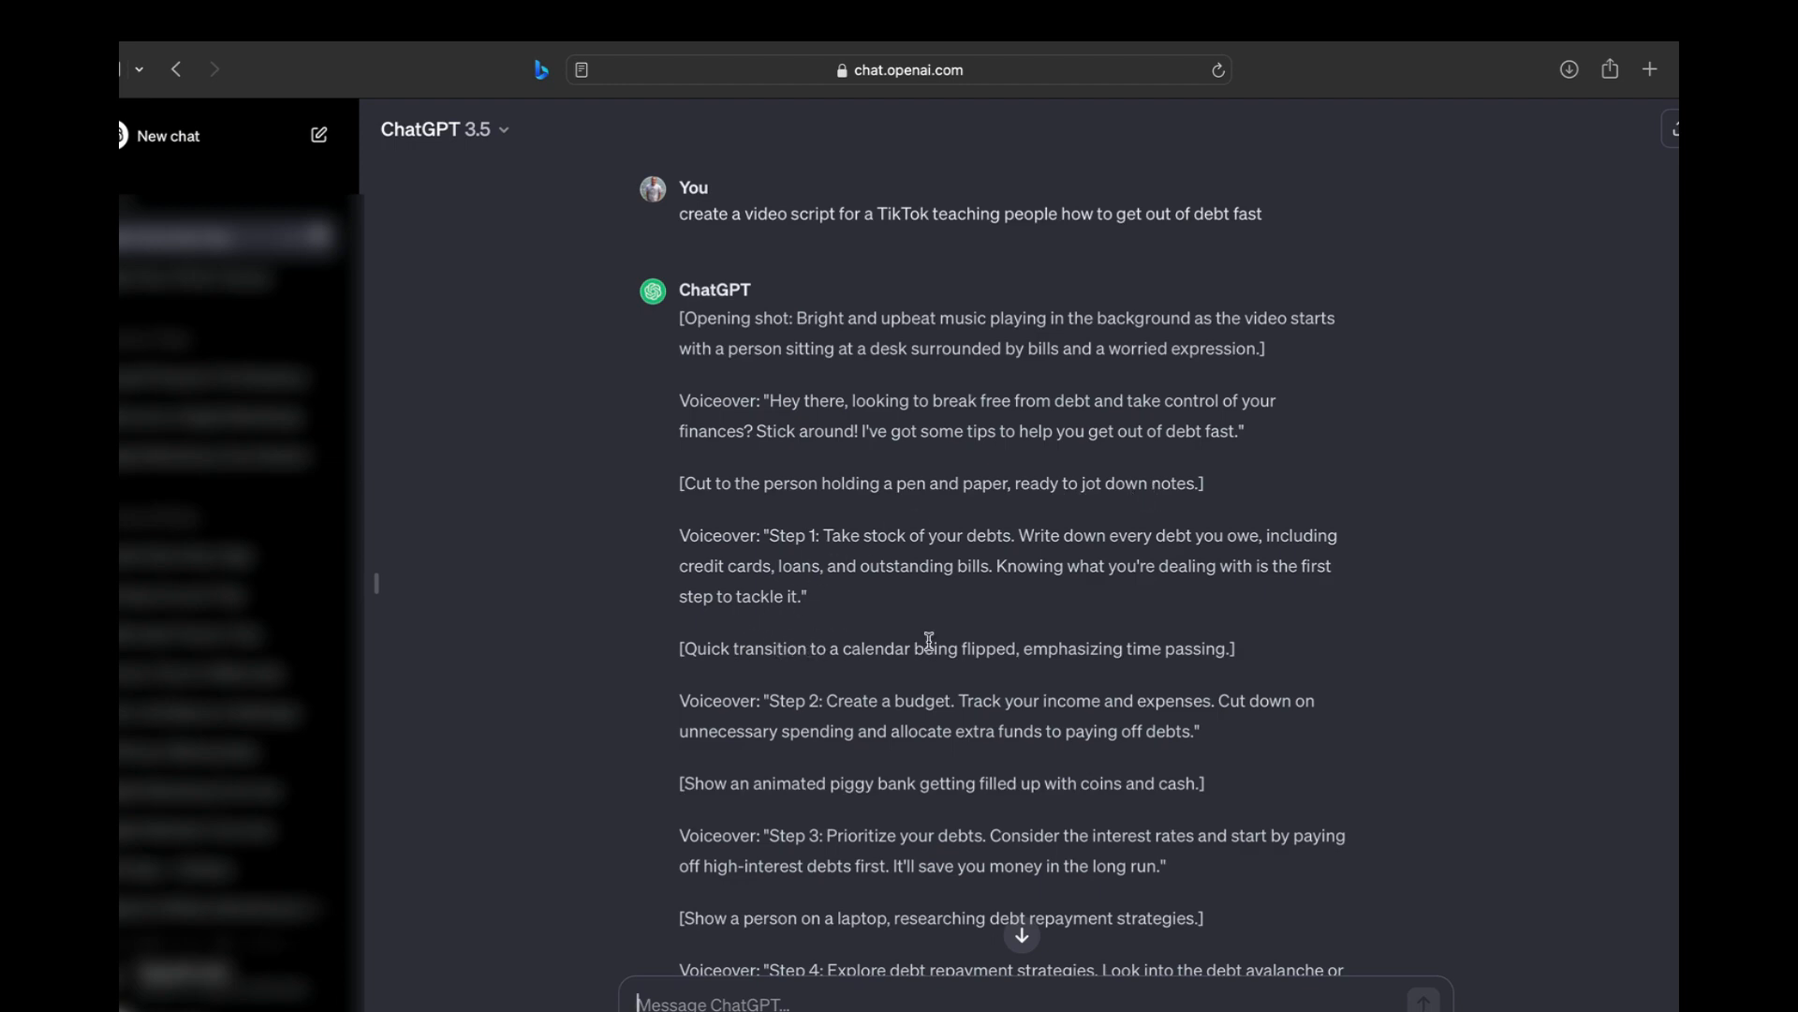
Set the Pexels search to look for videos instead of photos
scroll(929, 639, down, 3)
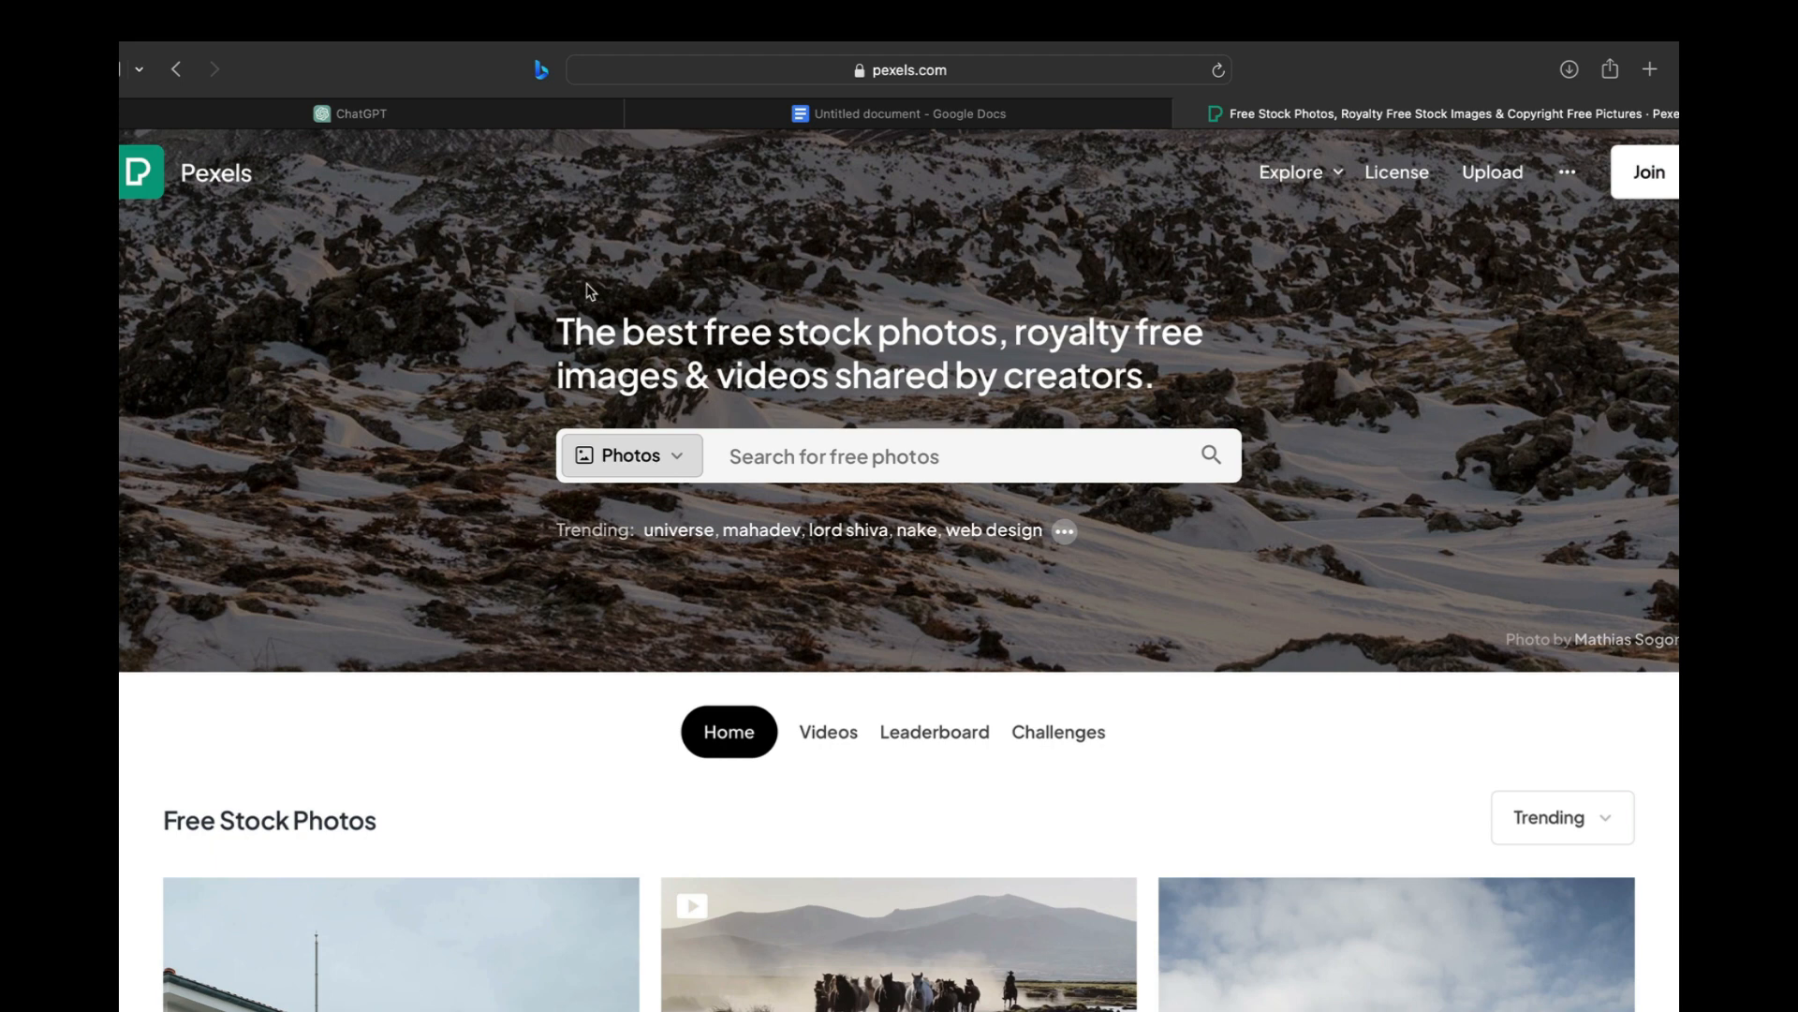
click(649, 455)
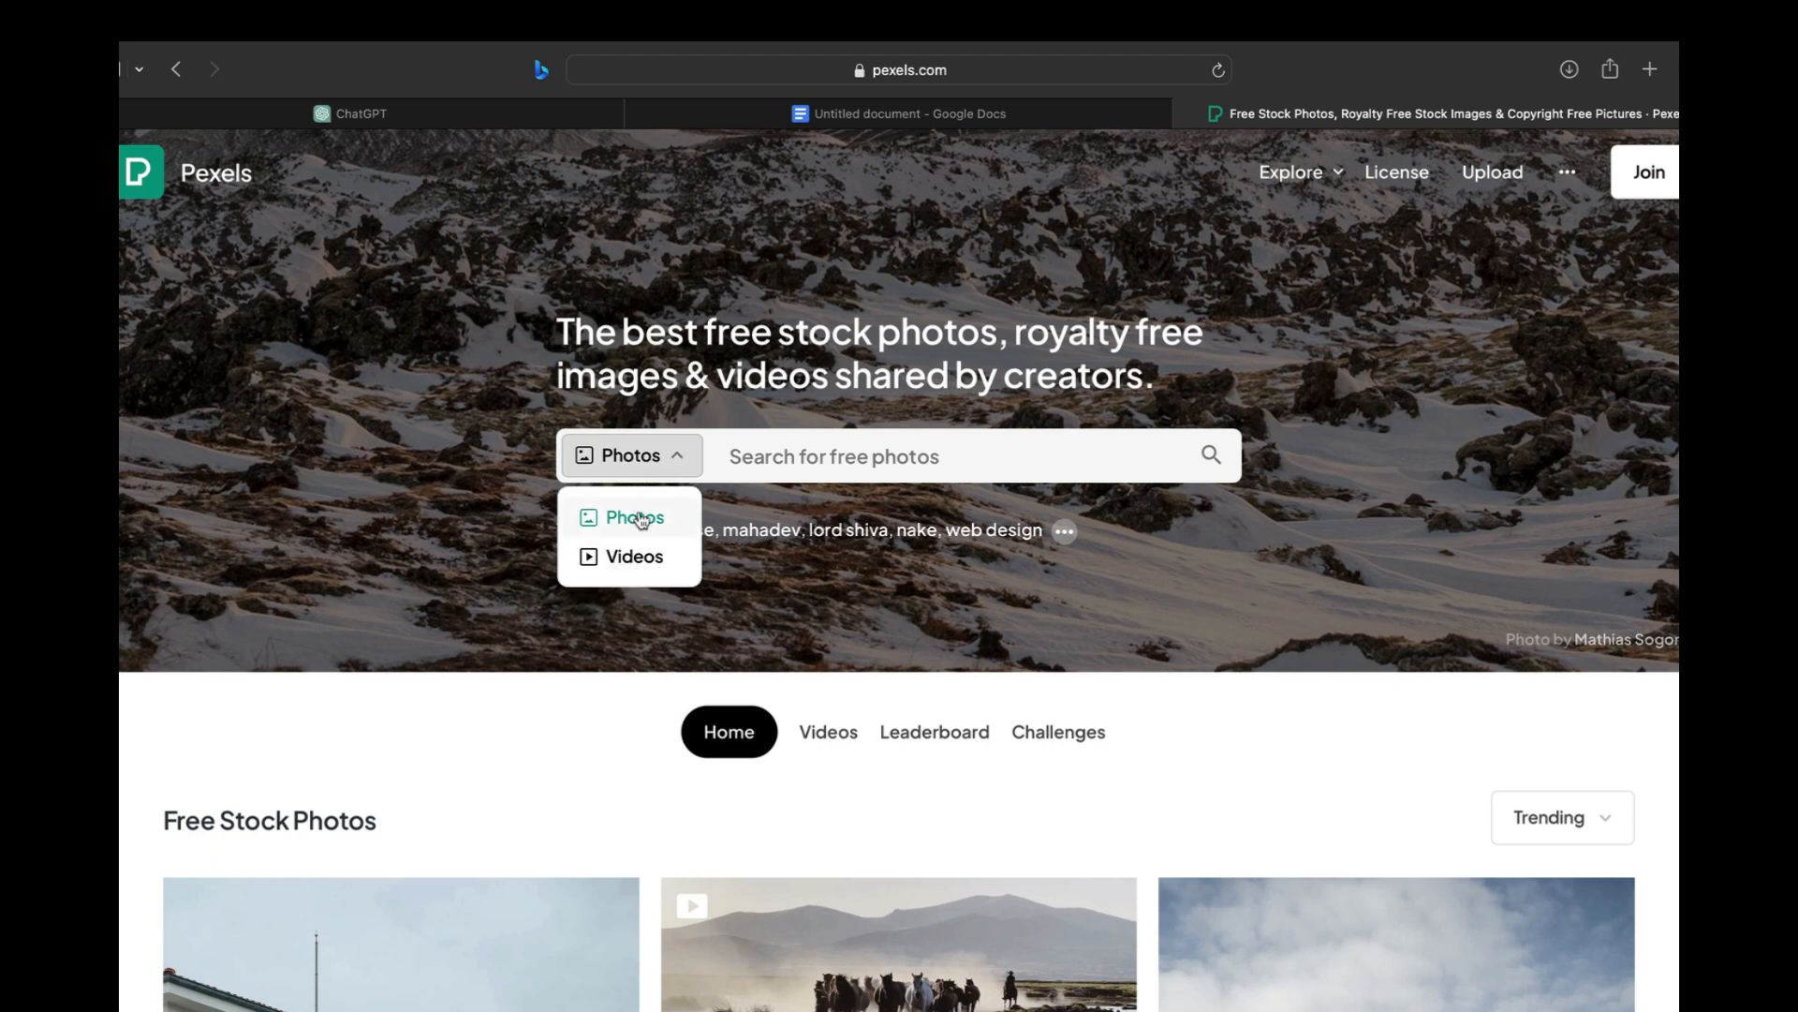
click(634, 562)
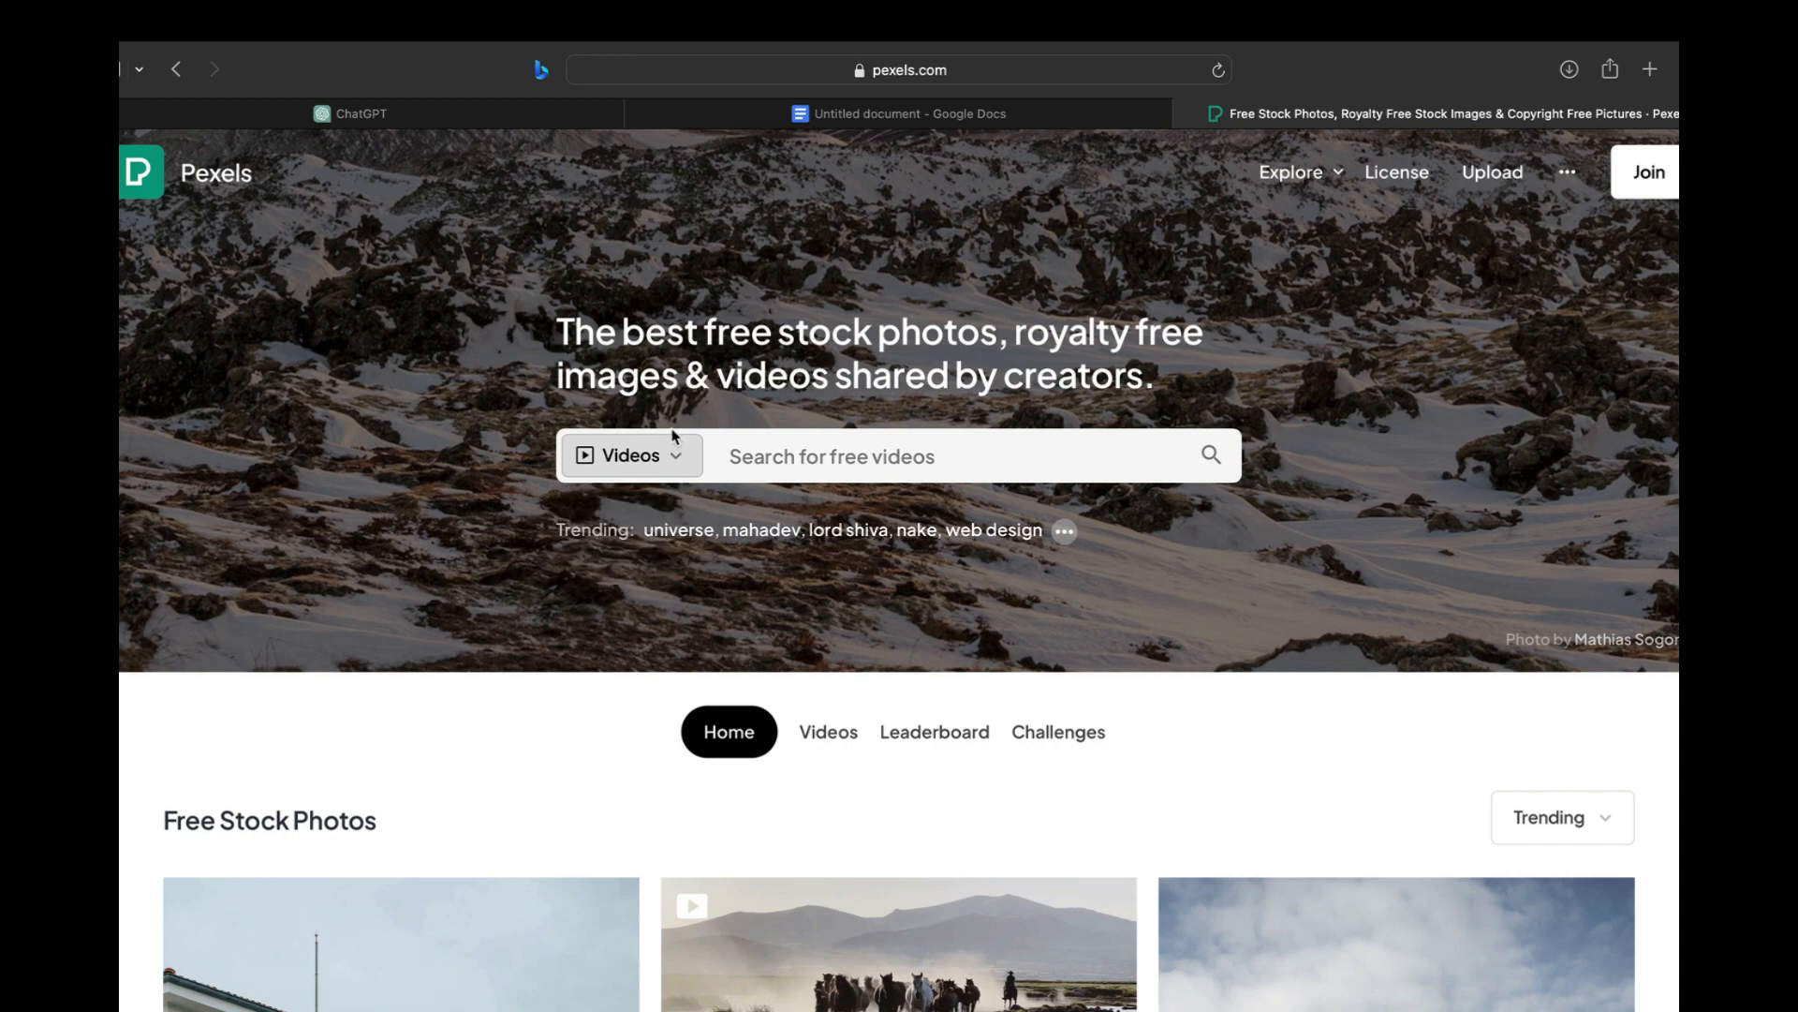
Copy "person sitting at a desk surrounded by bills and a worried expression" from the ChatGPT script and search Pexels videos for it
click(498, 116)
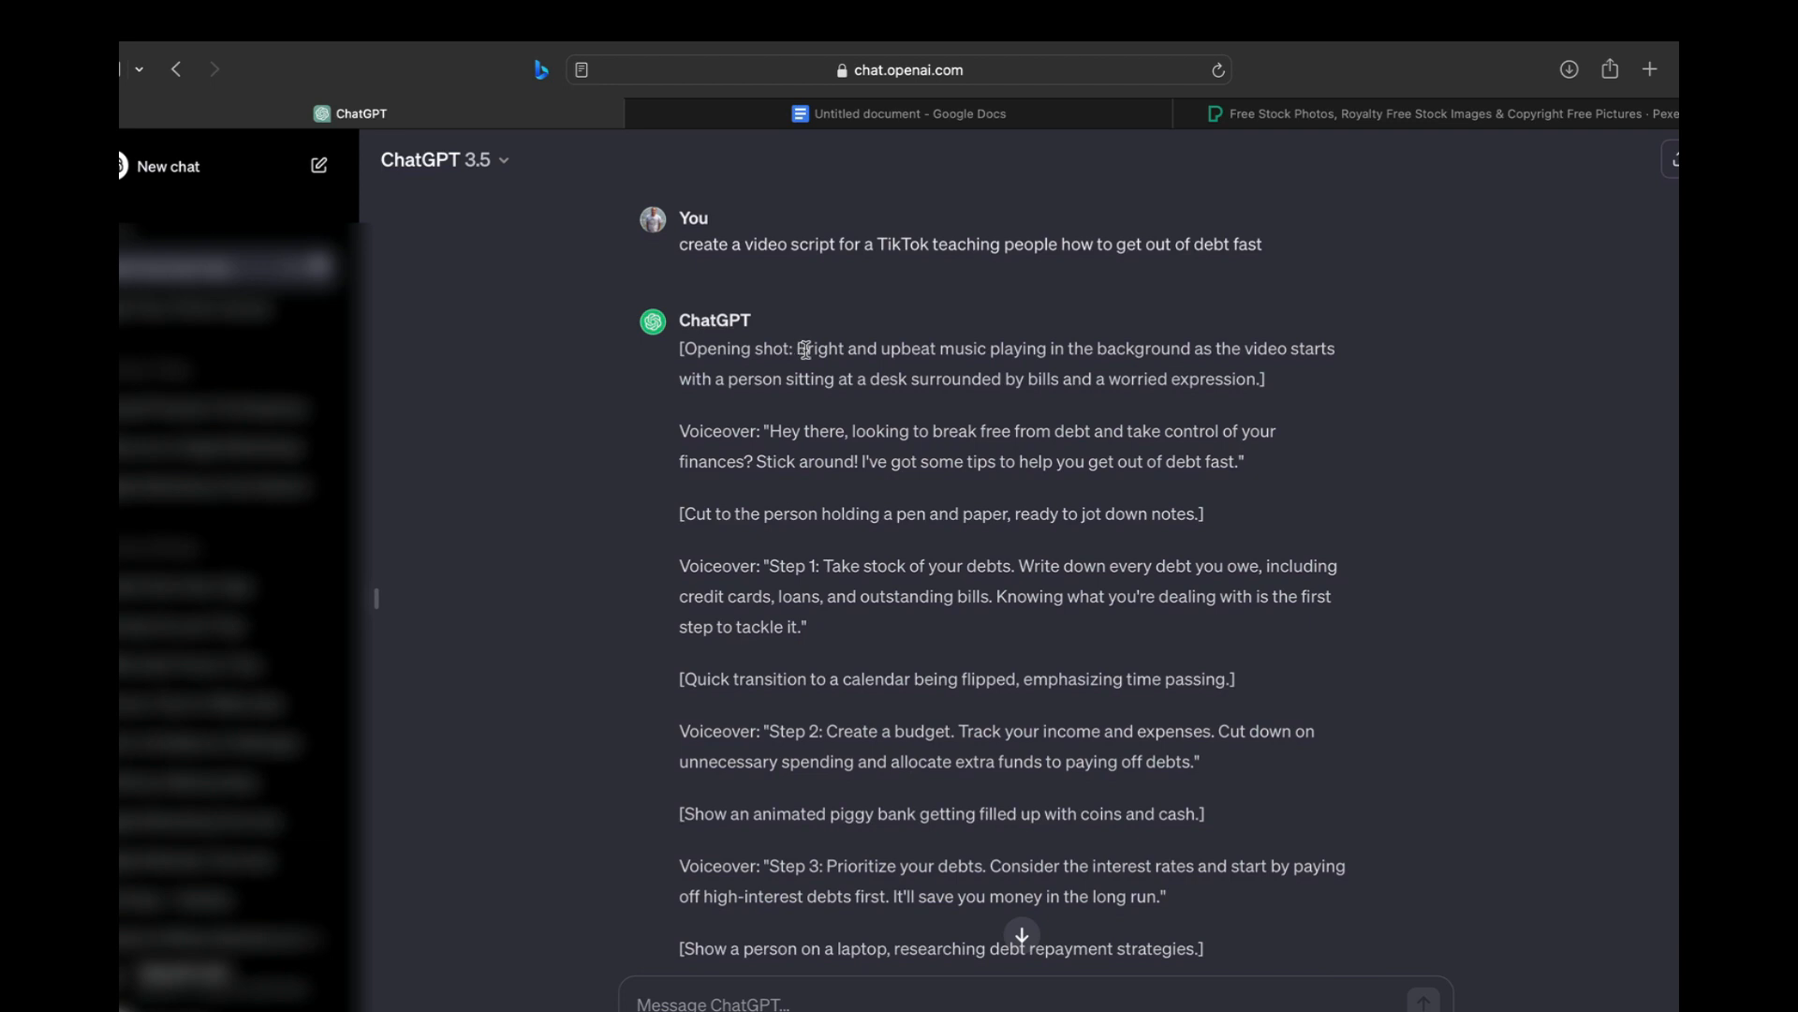
drag(806, 349, 1155, 351)
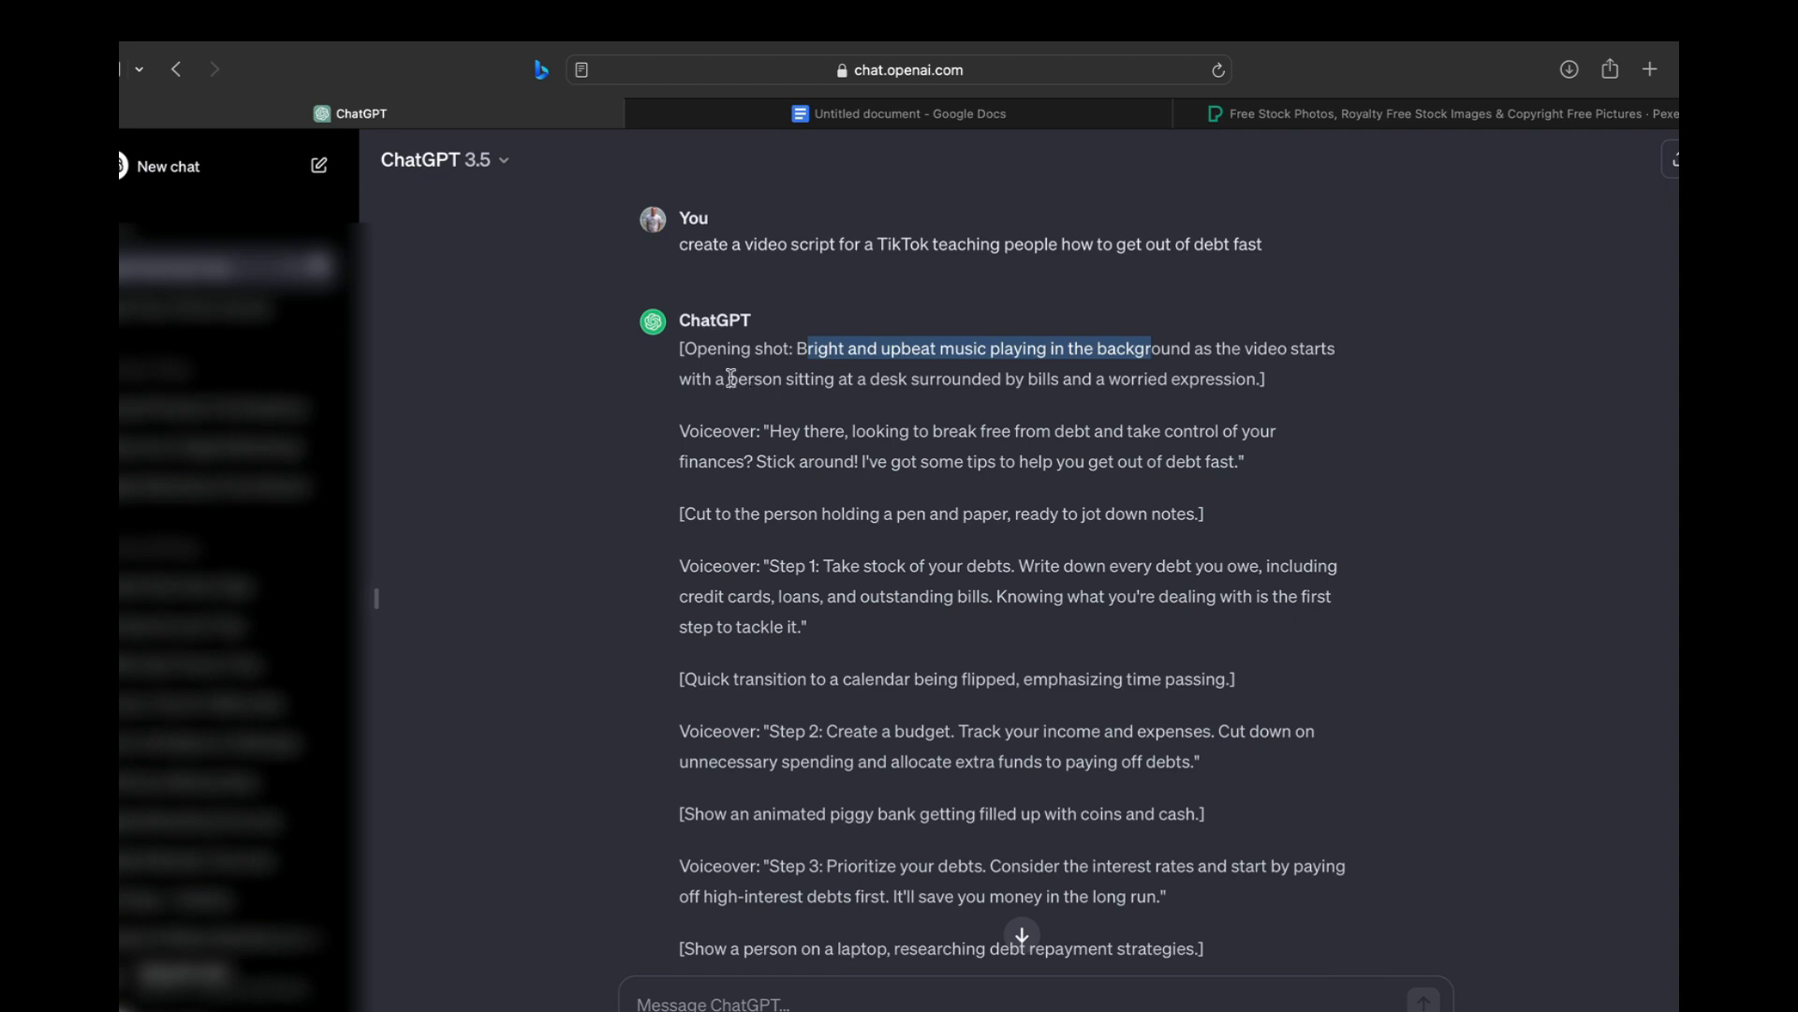
drag(731, 378, 1256, 379)
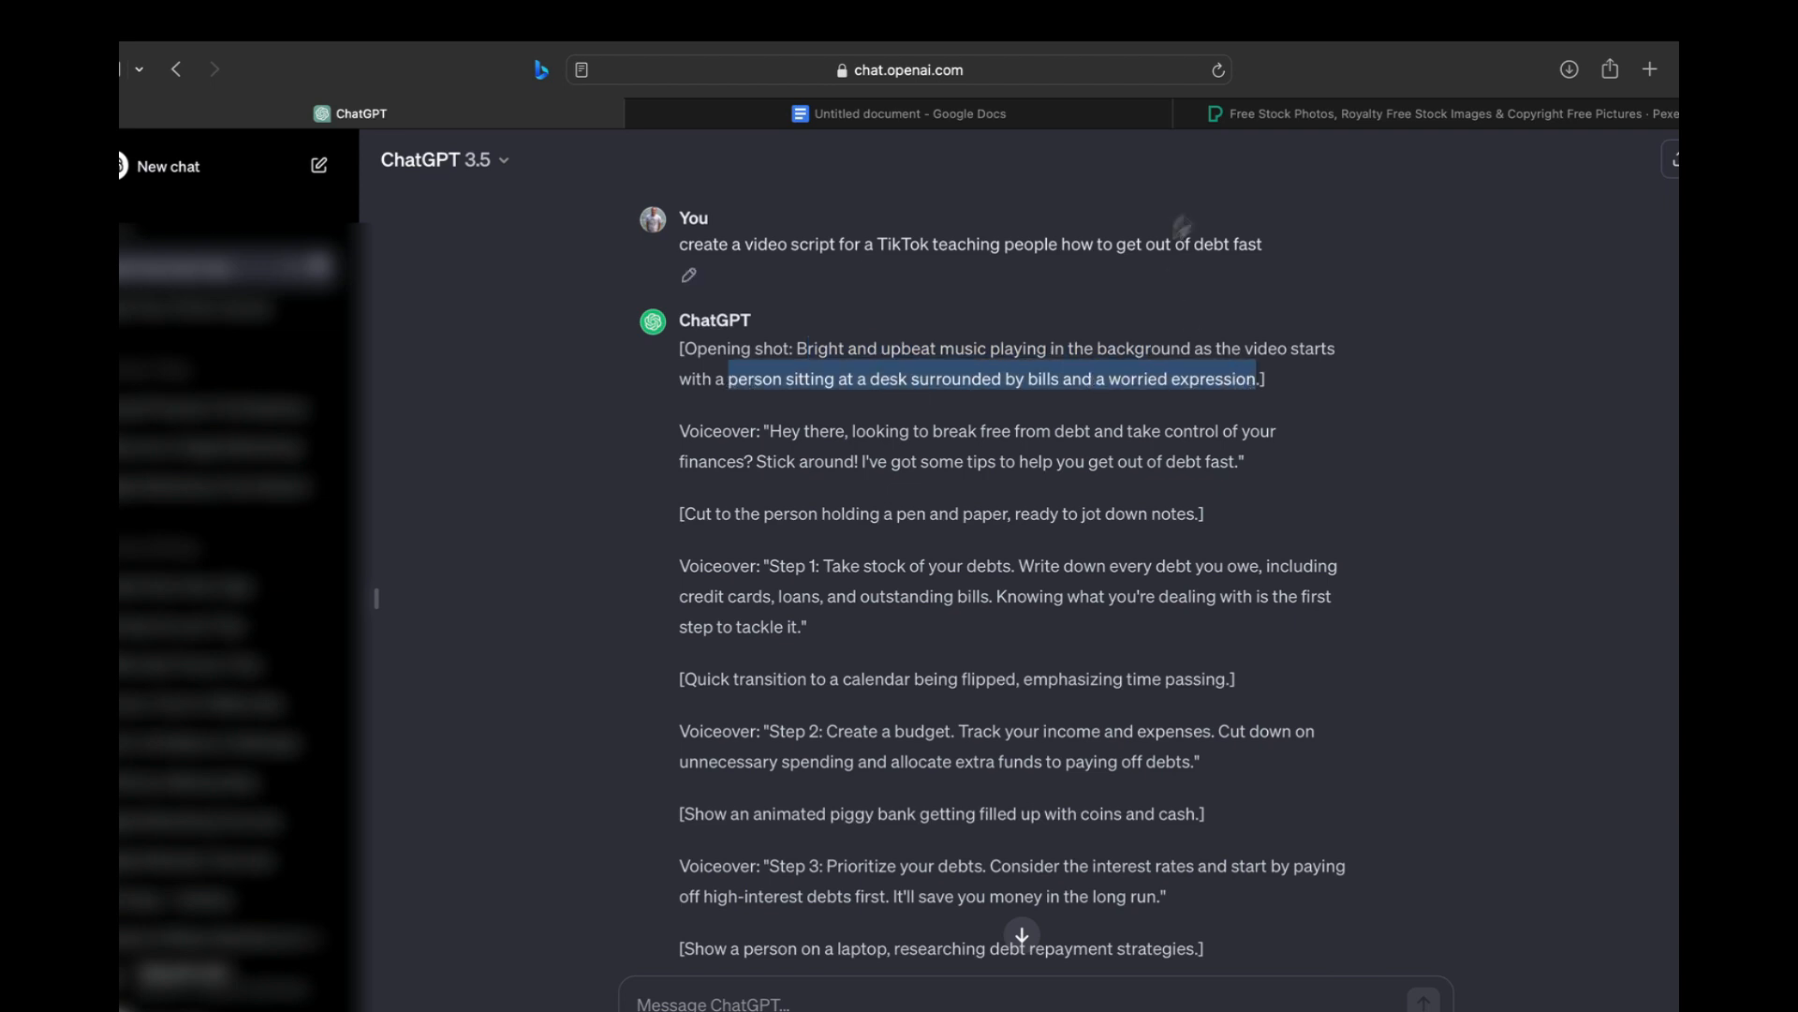
click(1283, 113)
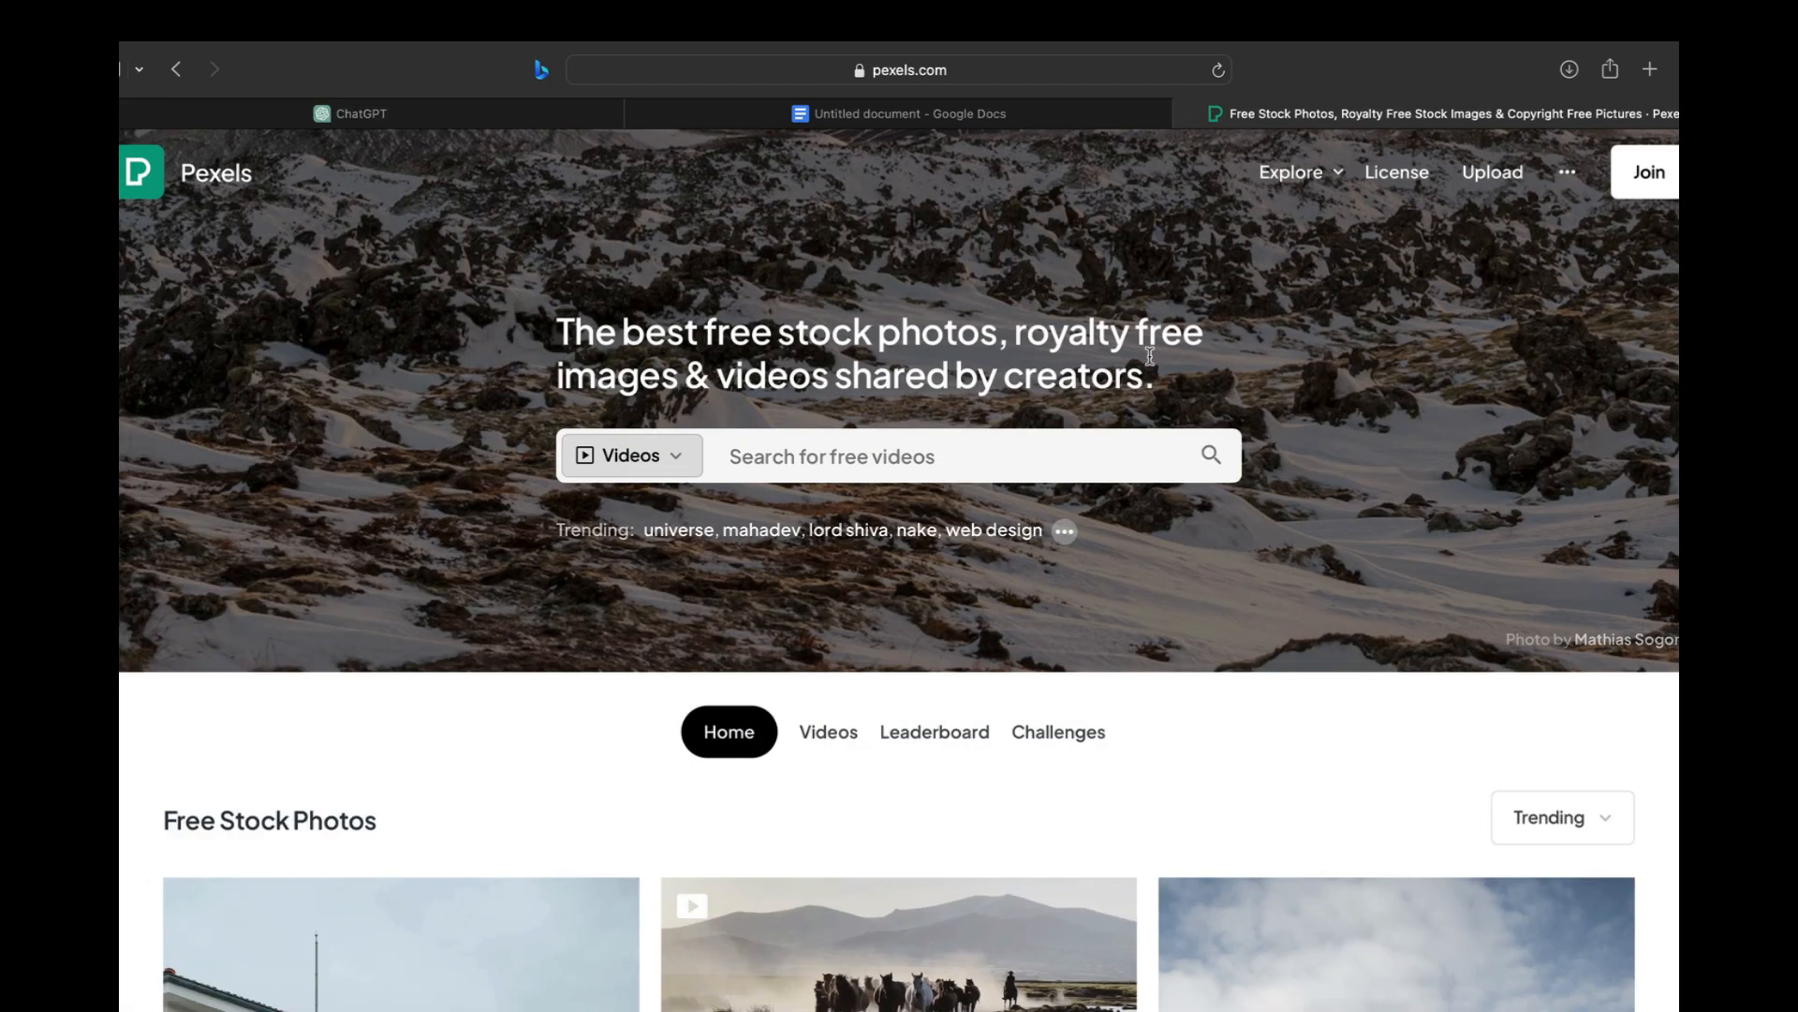
click(953, 459)
key(super+v)
key(Return)
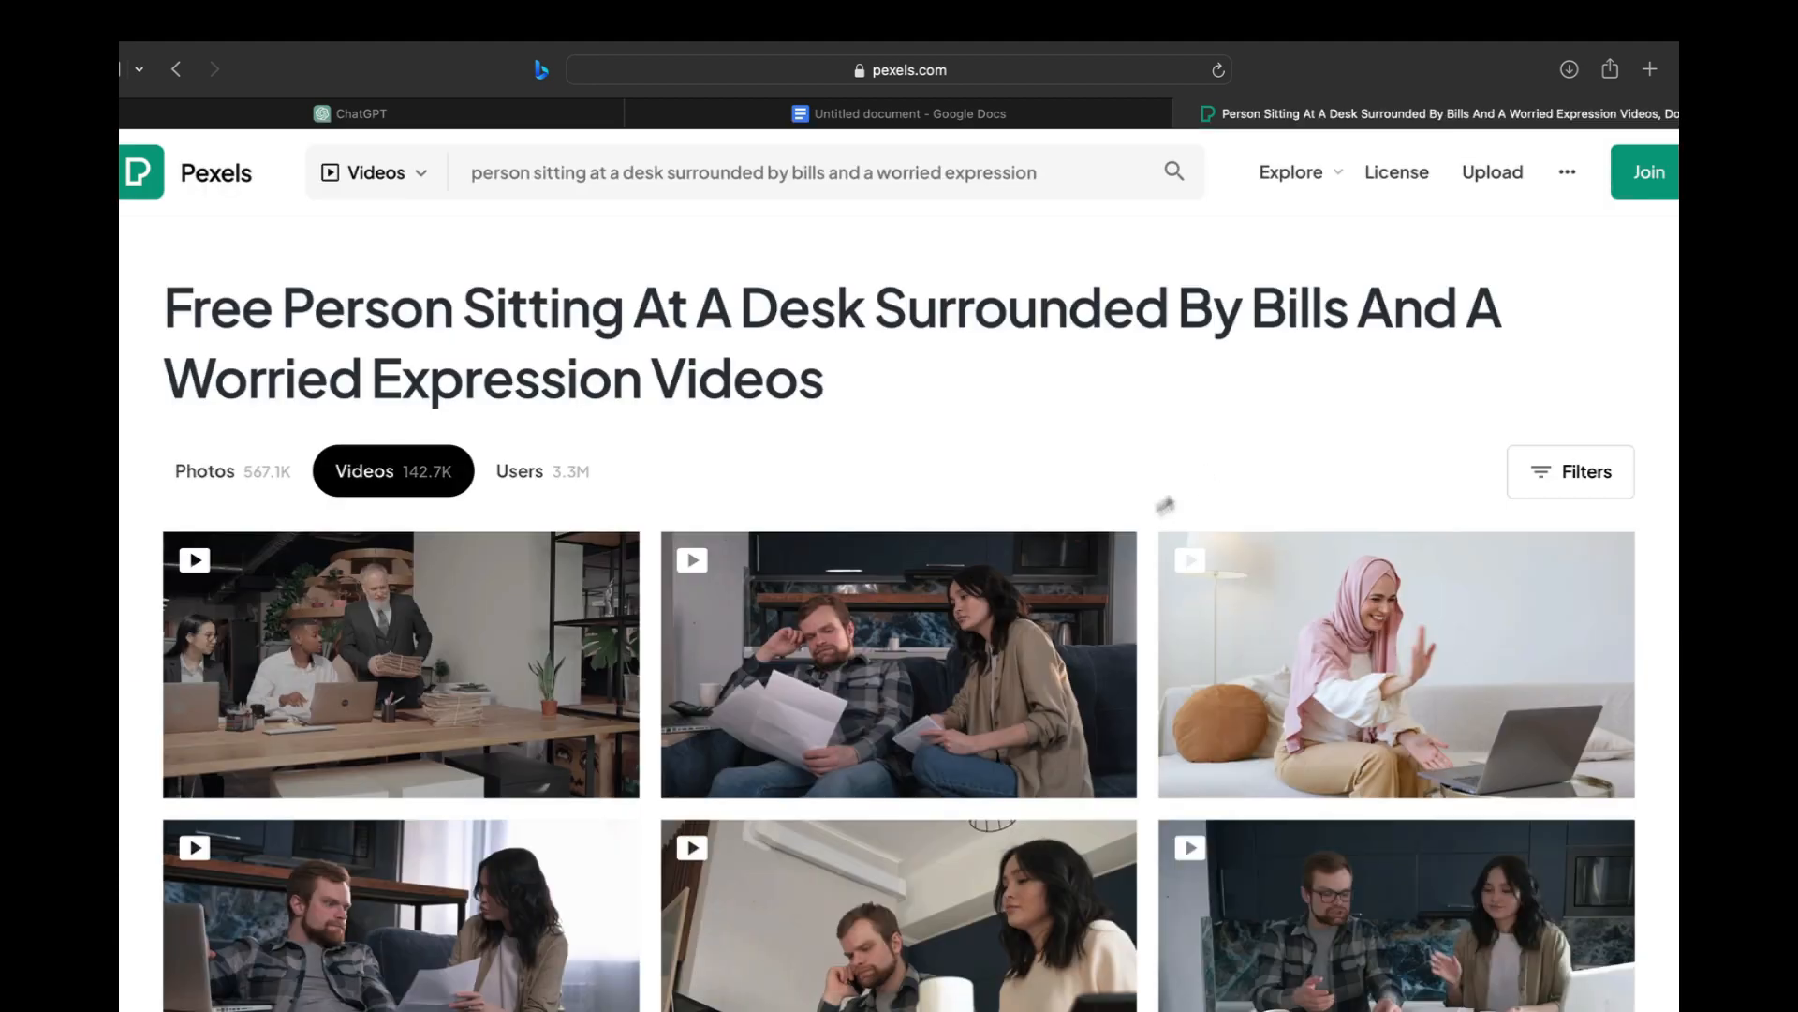
Download the clip of the worried man and woman on a sofa with papers, and close the thank-you dialog
scroll(1037, 630, down, 3)
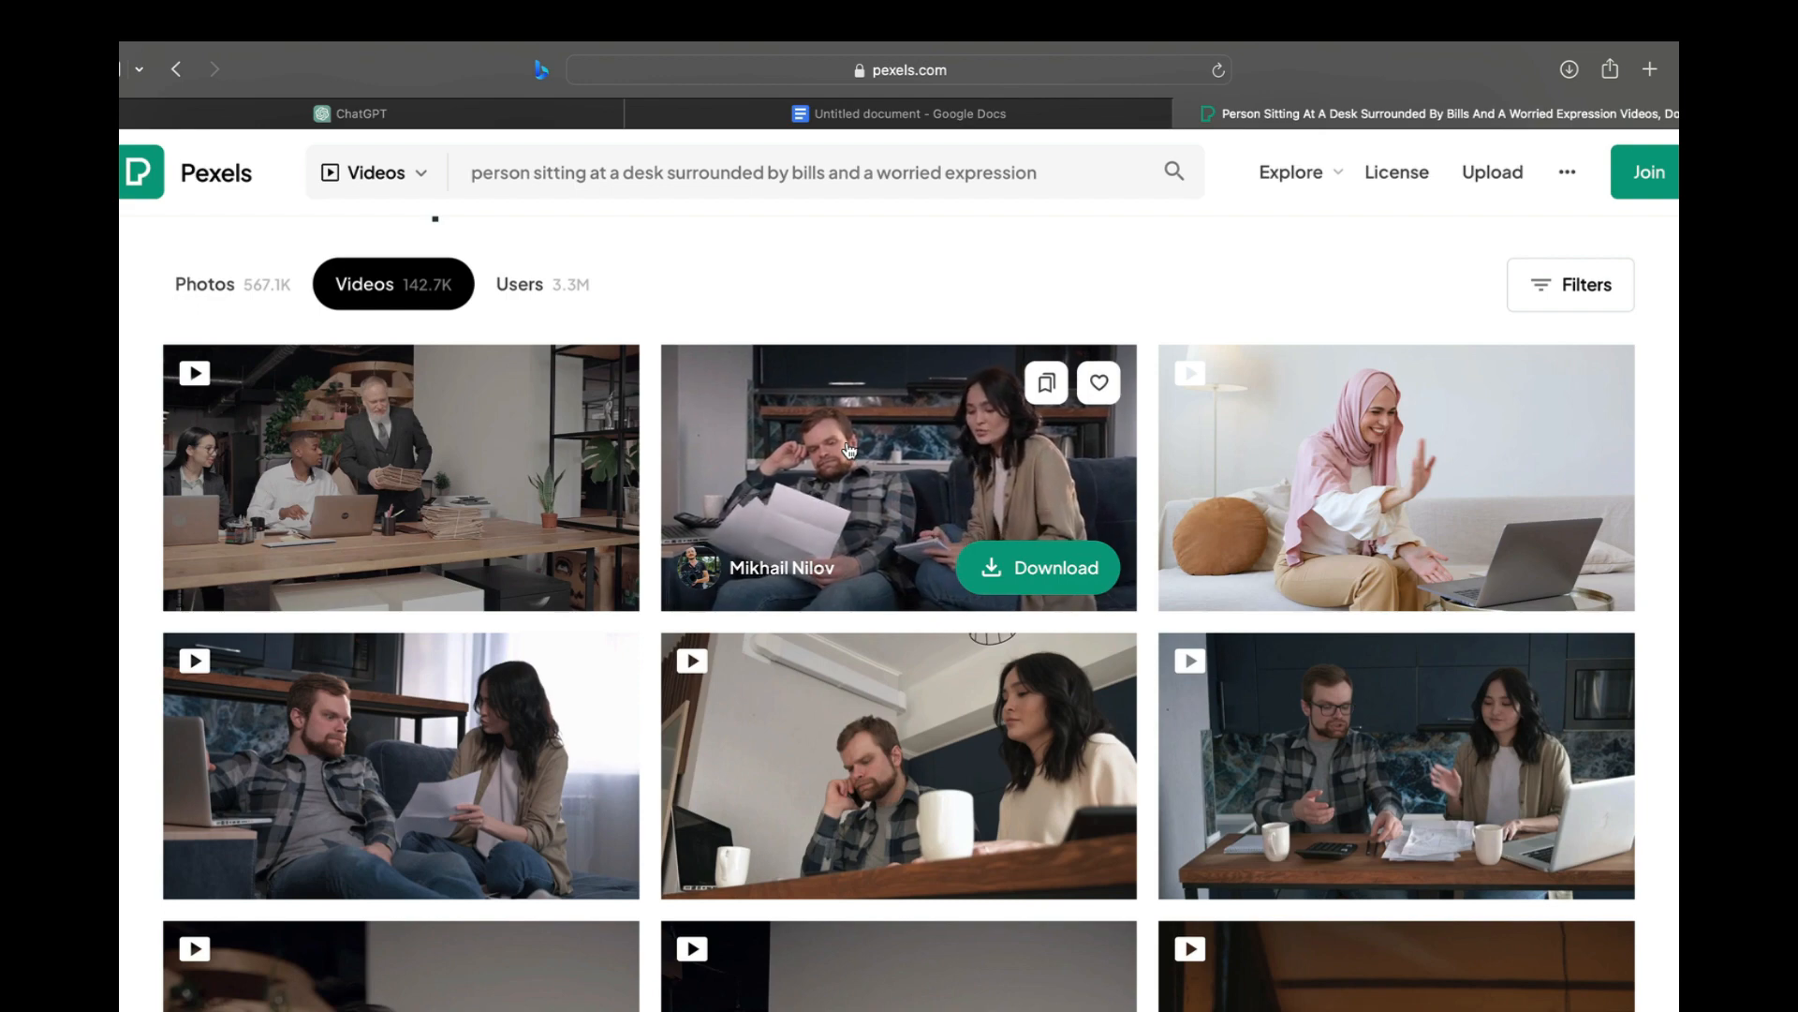
click(1015, 568)
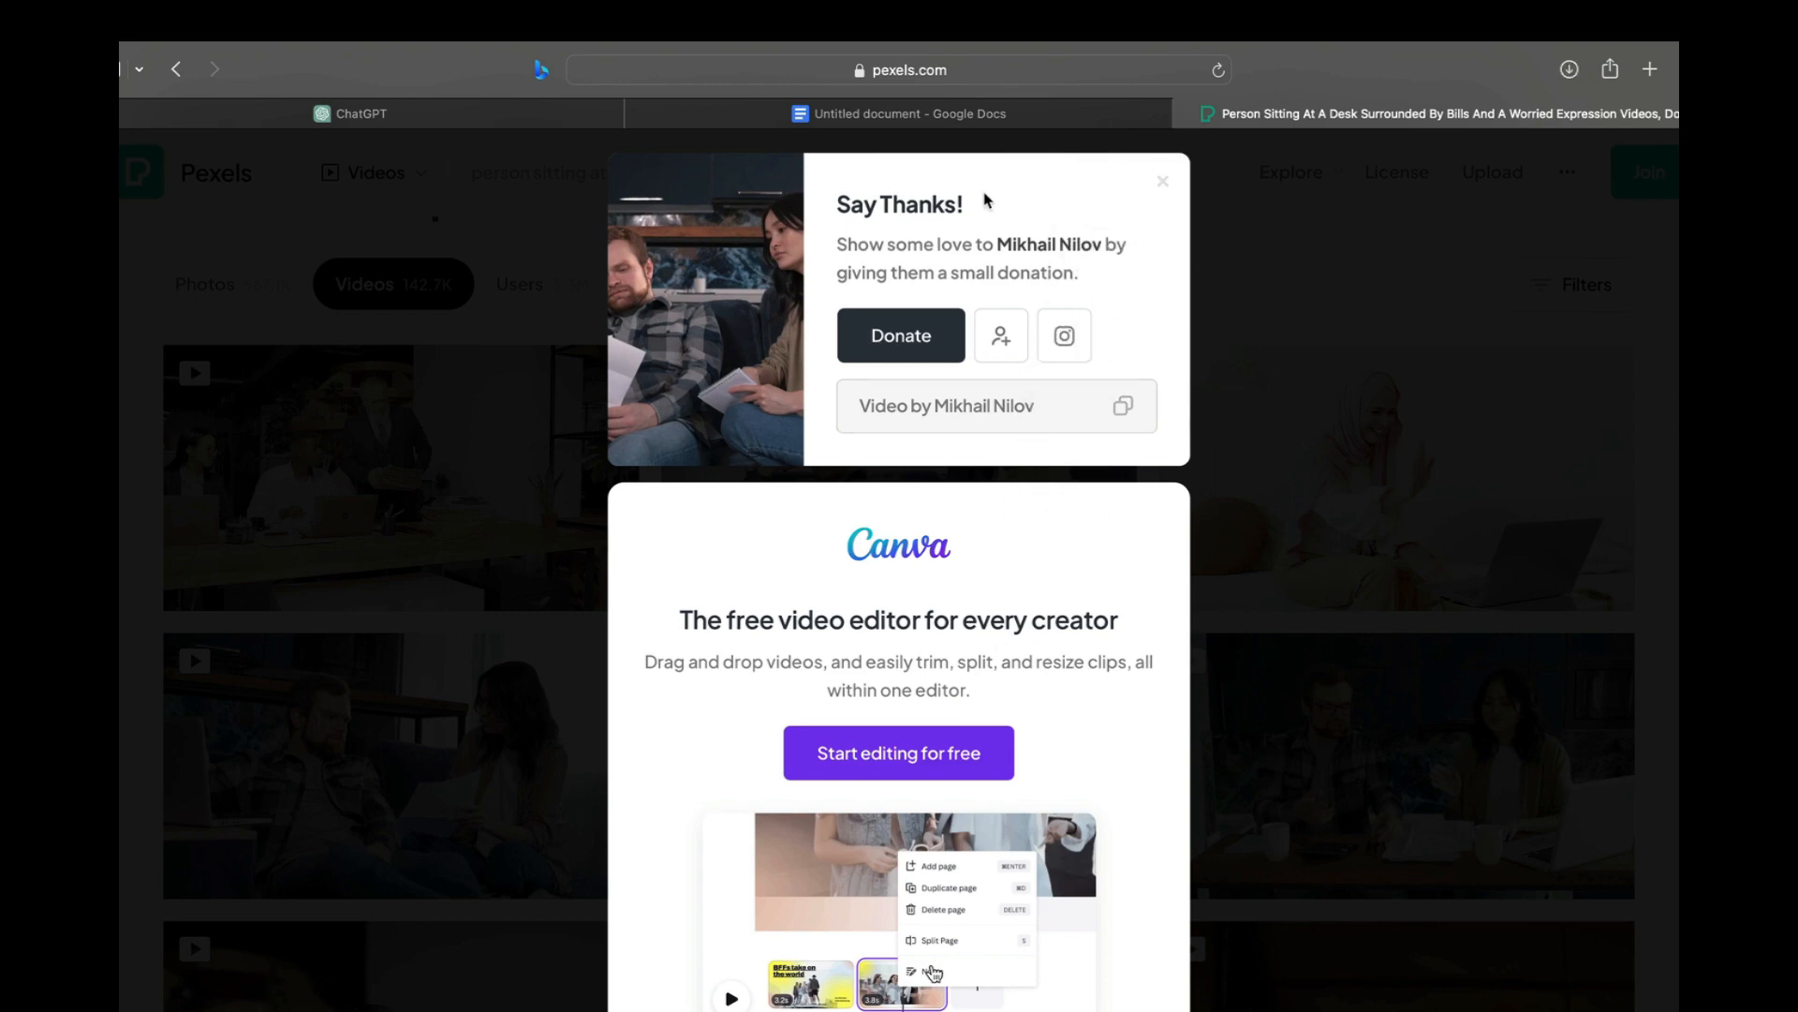
click(975, 117)
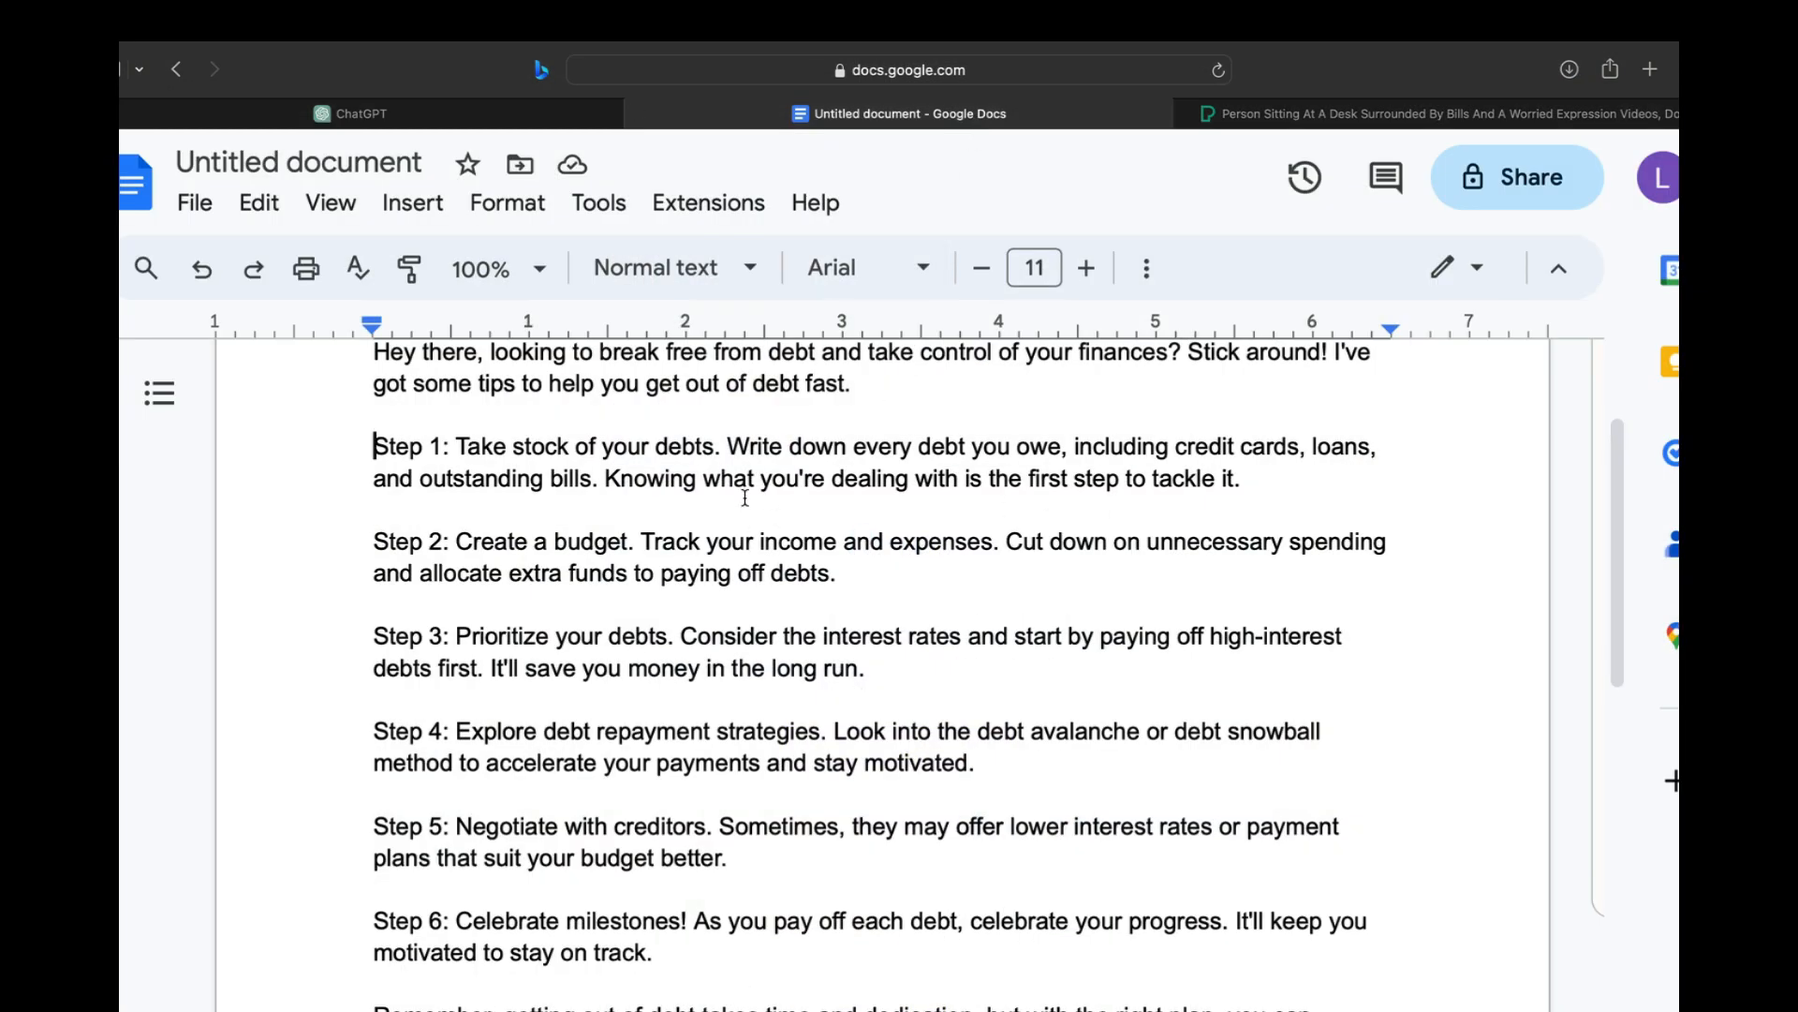
click(374, 113)
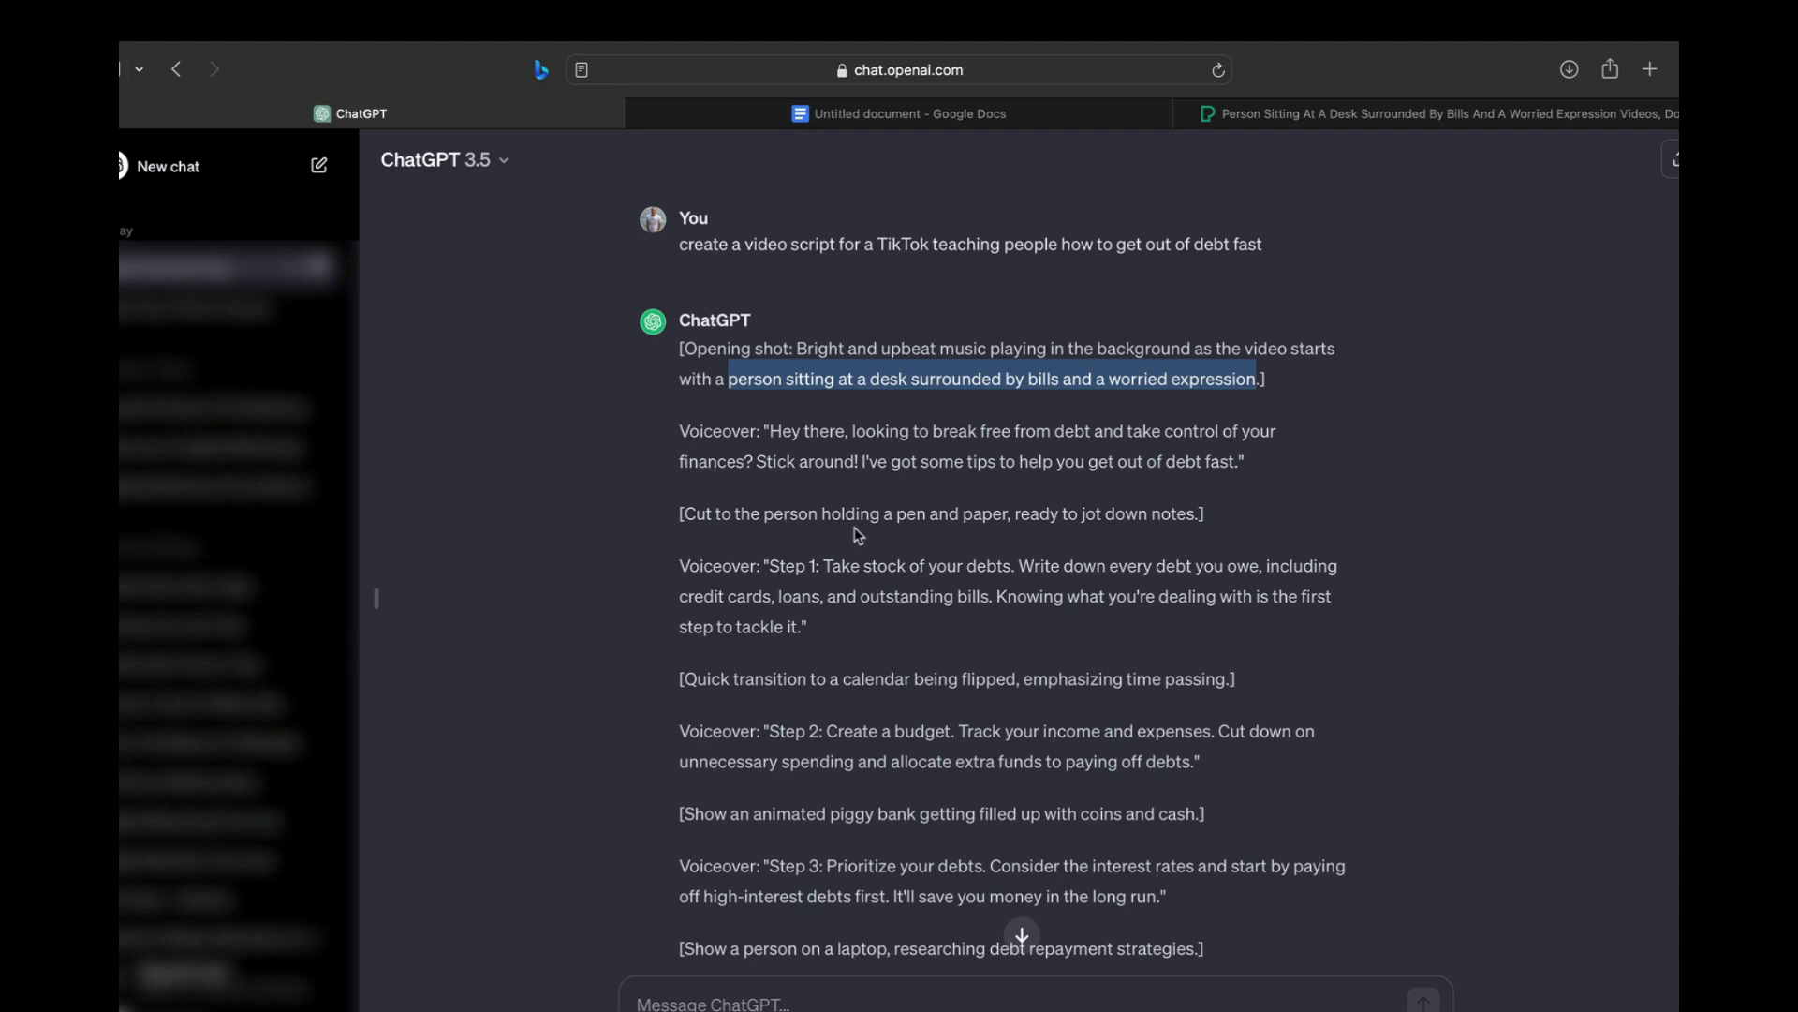
click(1270, 117)
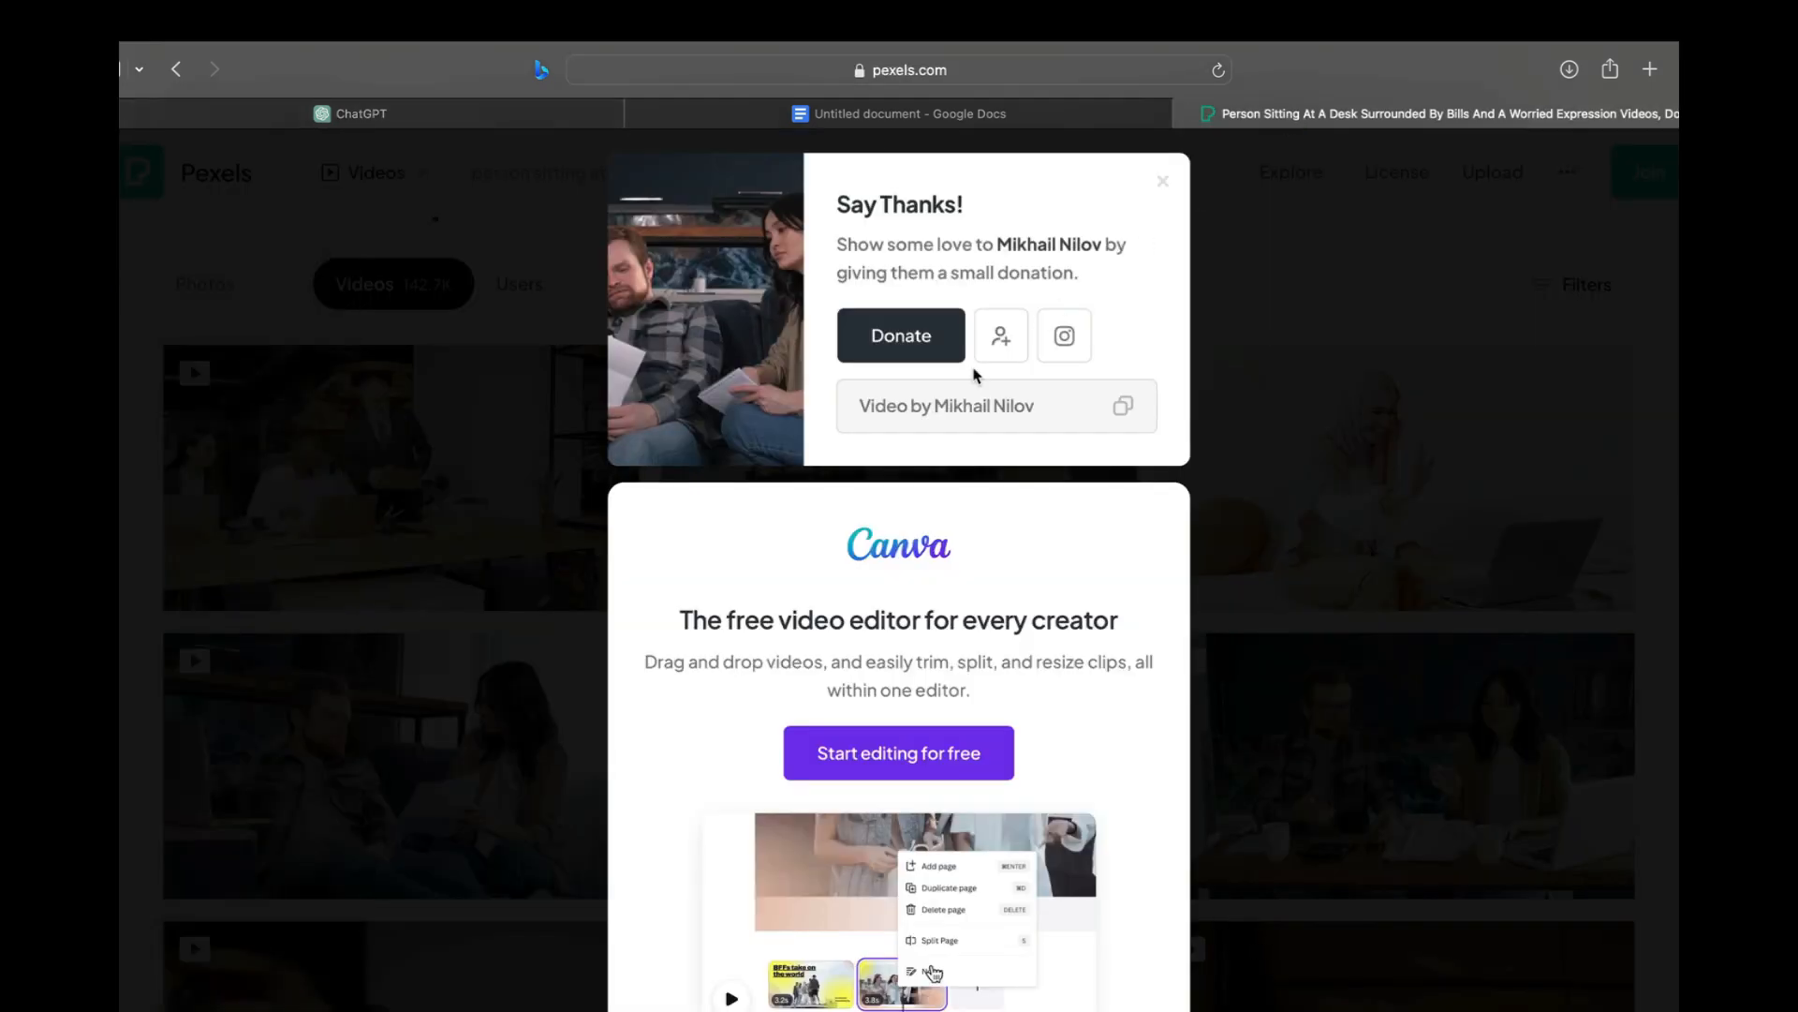
click(1163, 180)
scroll(959, 378, up, 3)
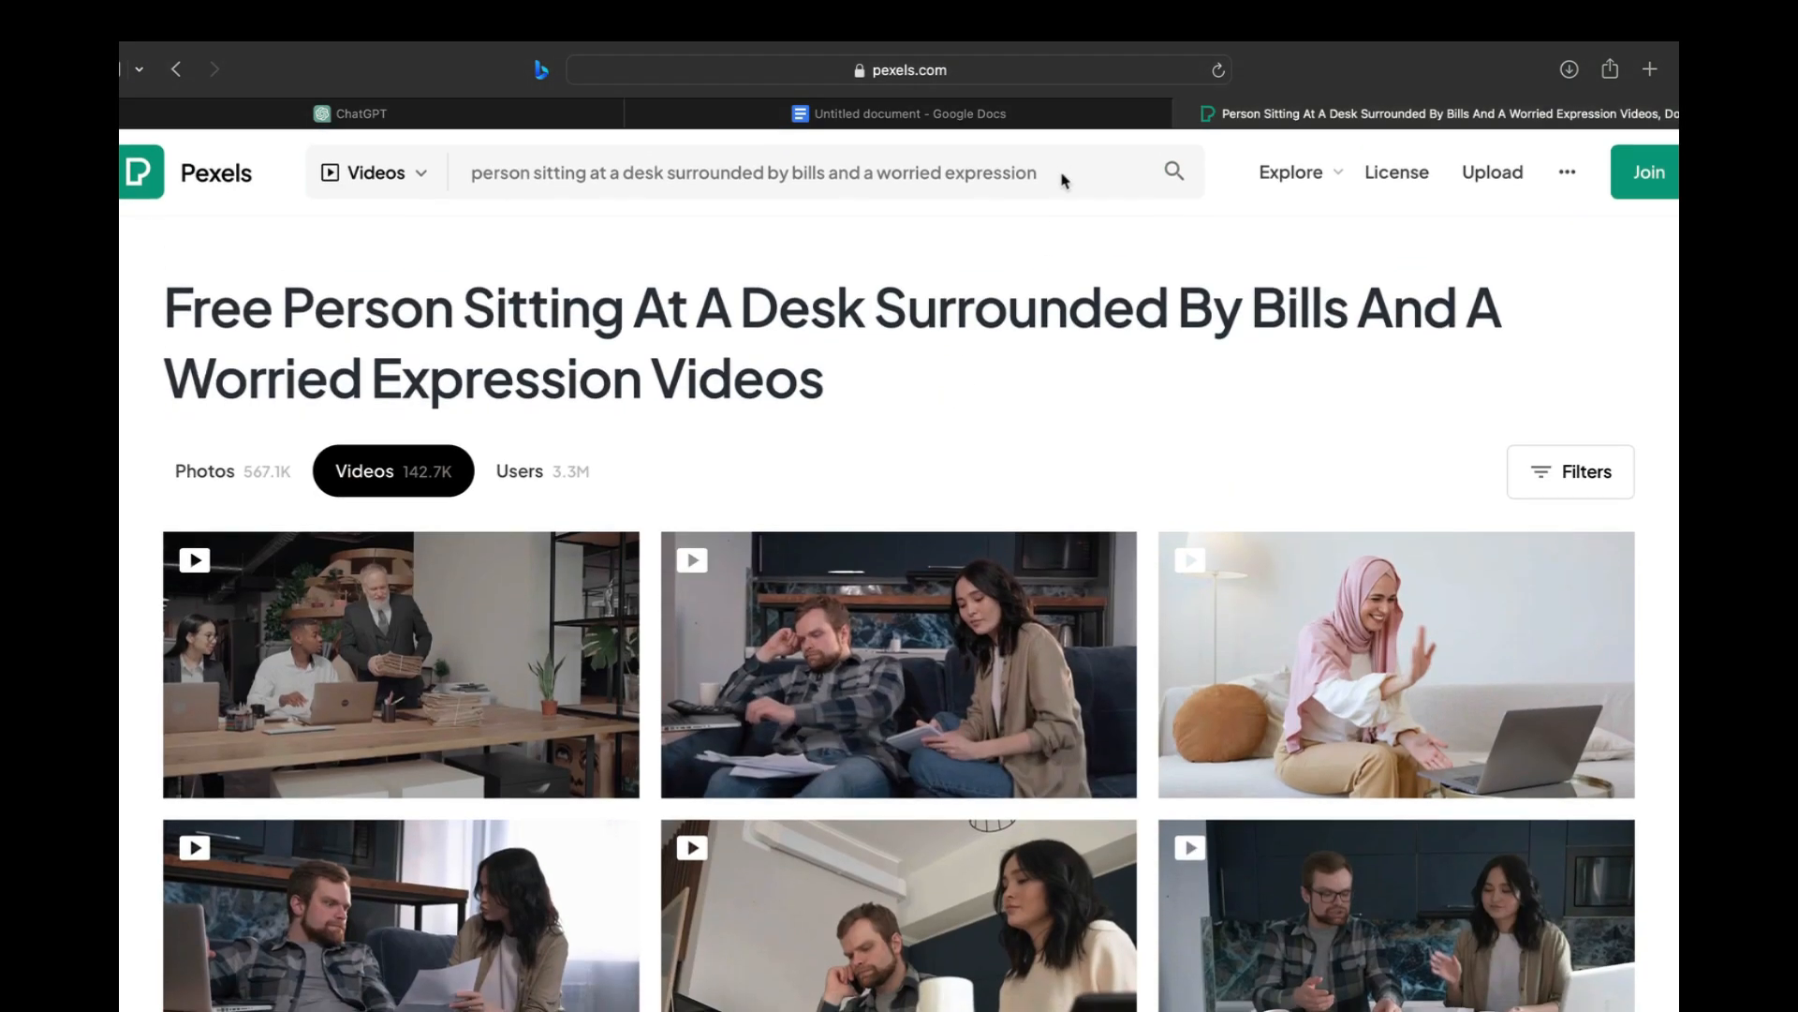
Copy "person holding a pen and paper, ready to jot down notes" from the ChatGPT script
drag(1065, 180, 542, 172)
click(542, 172)
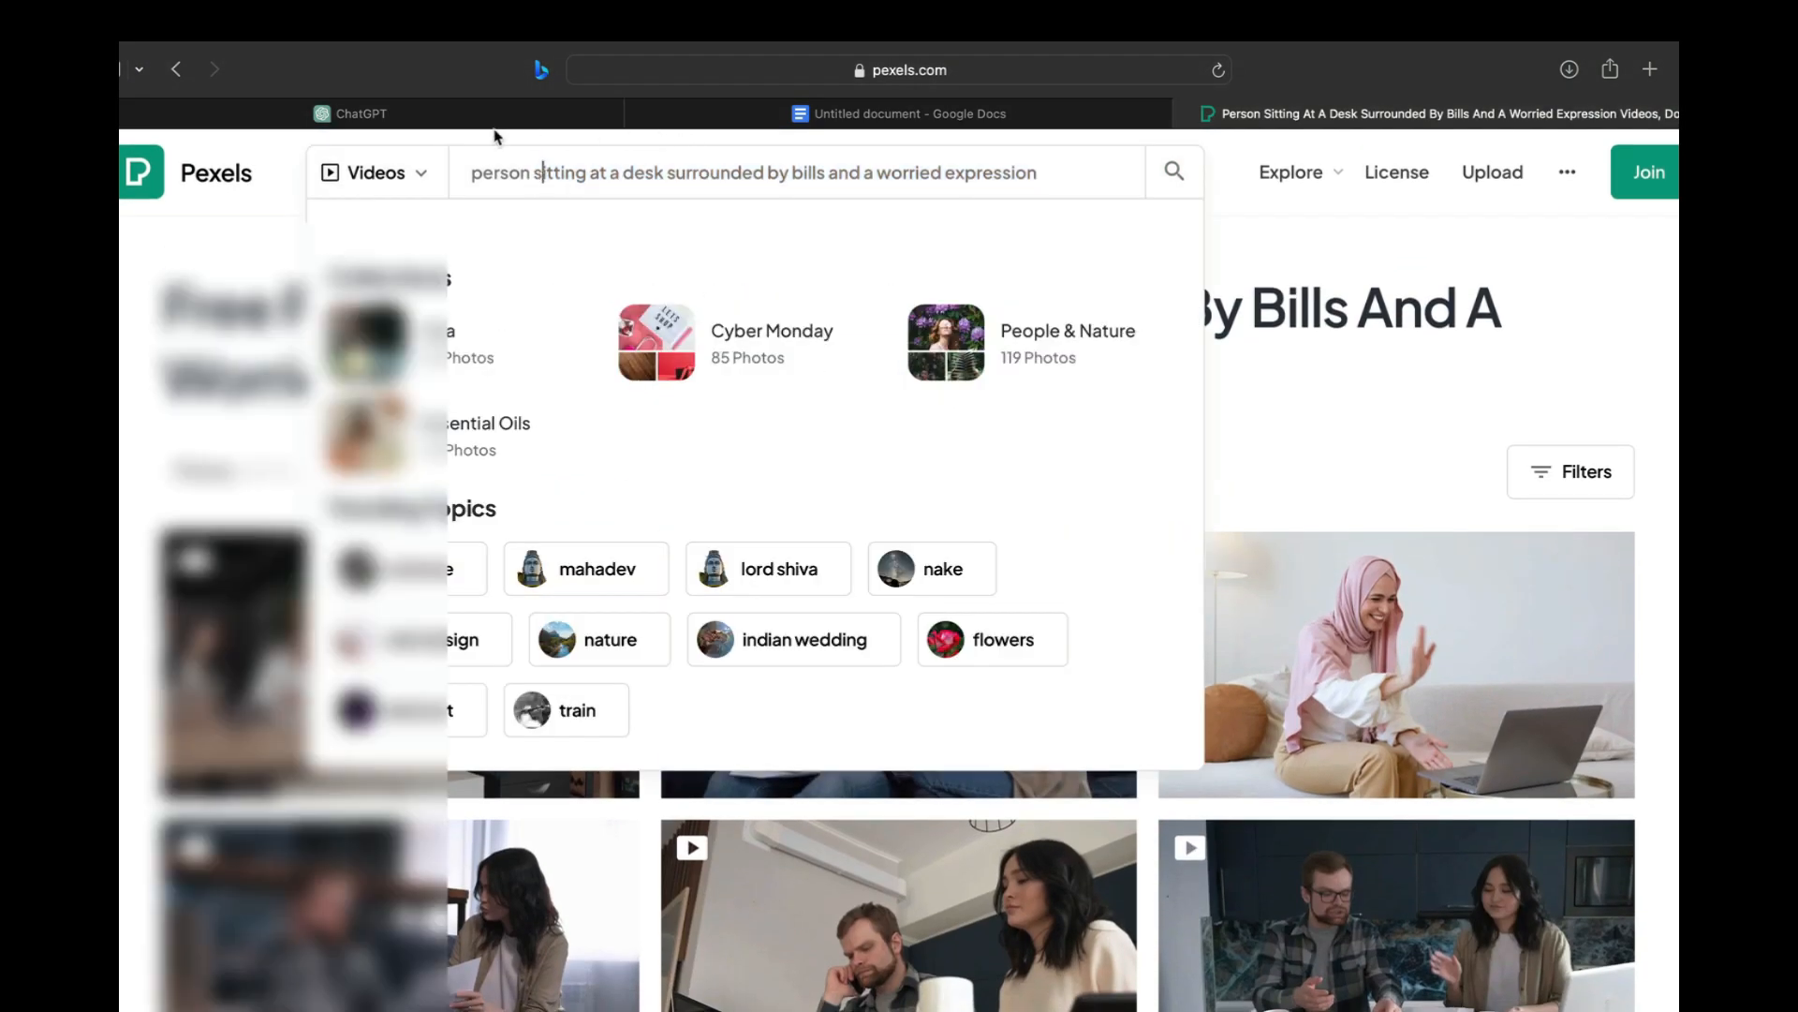
click(502, 117)
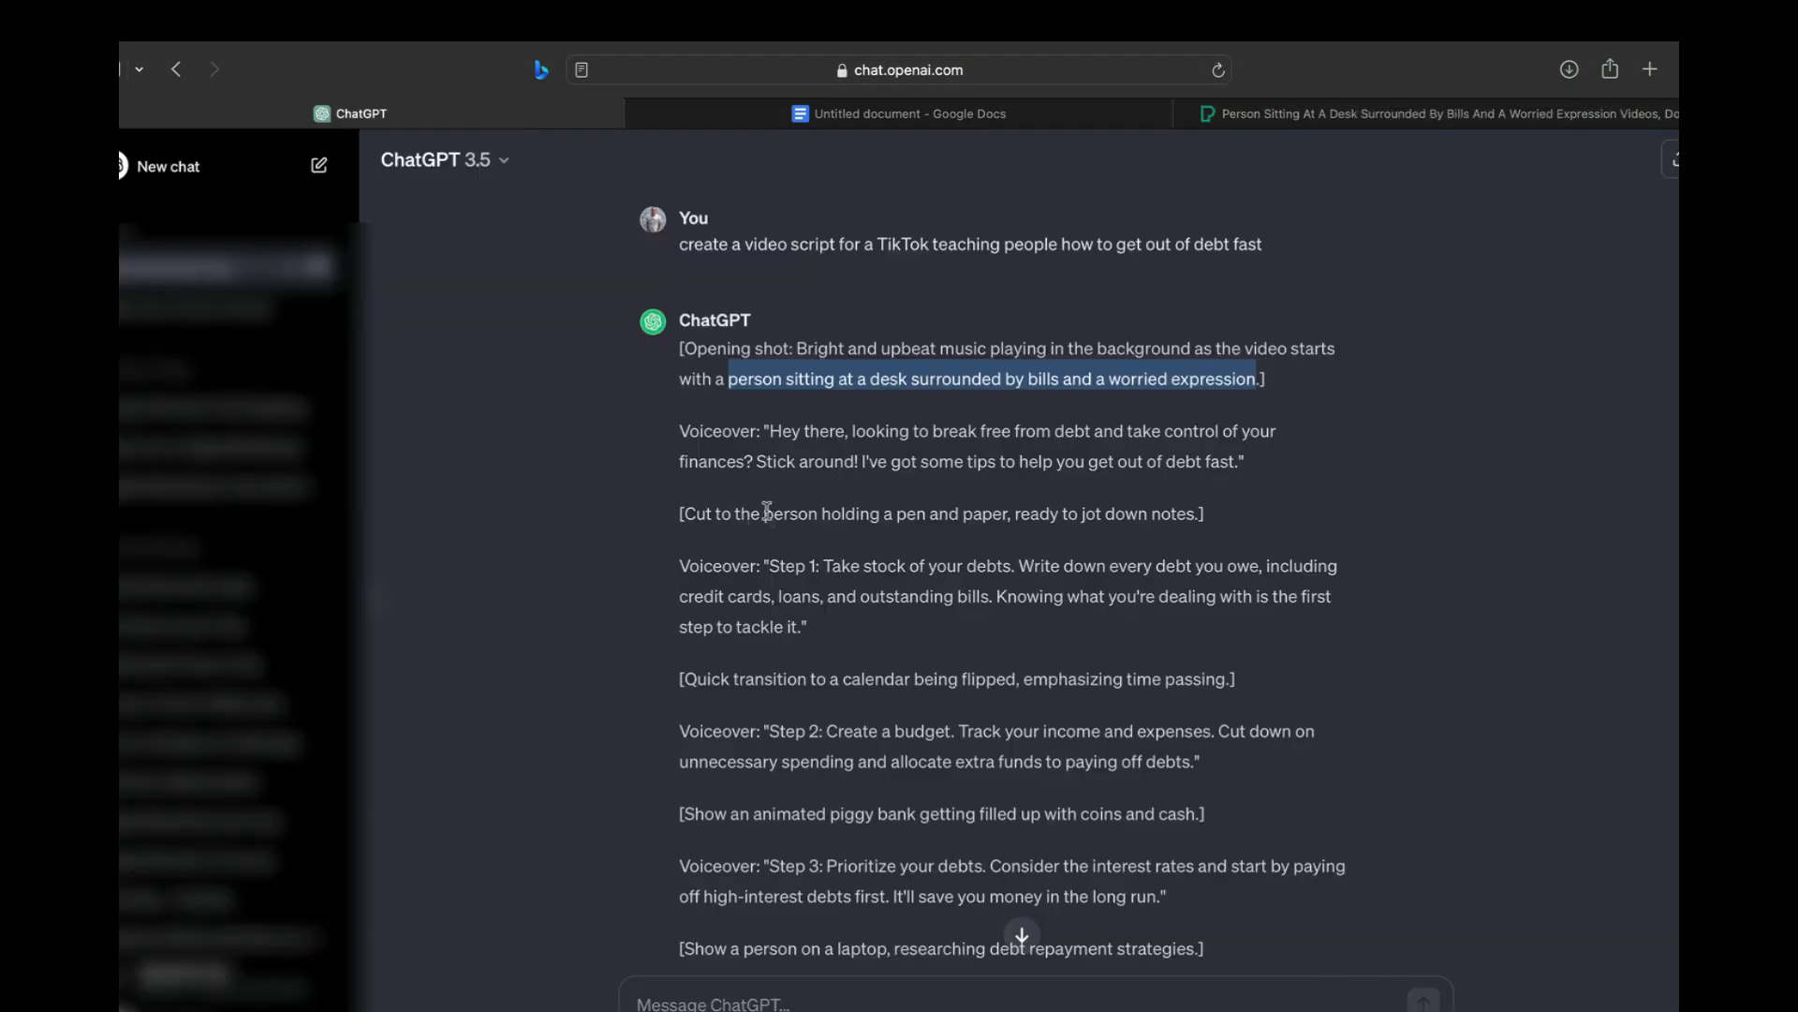
drag(764, 513, 1190, 515)
key(super+c)
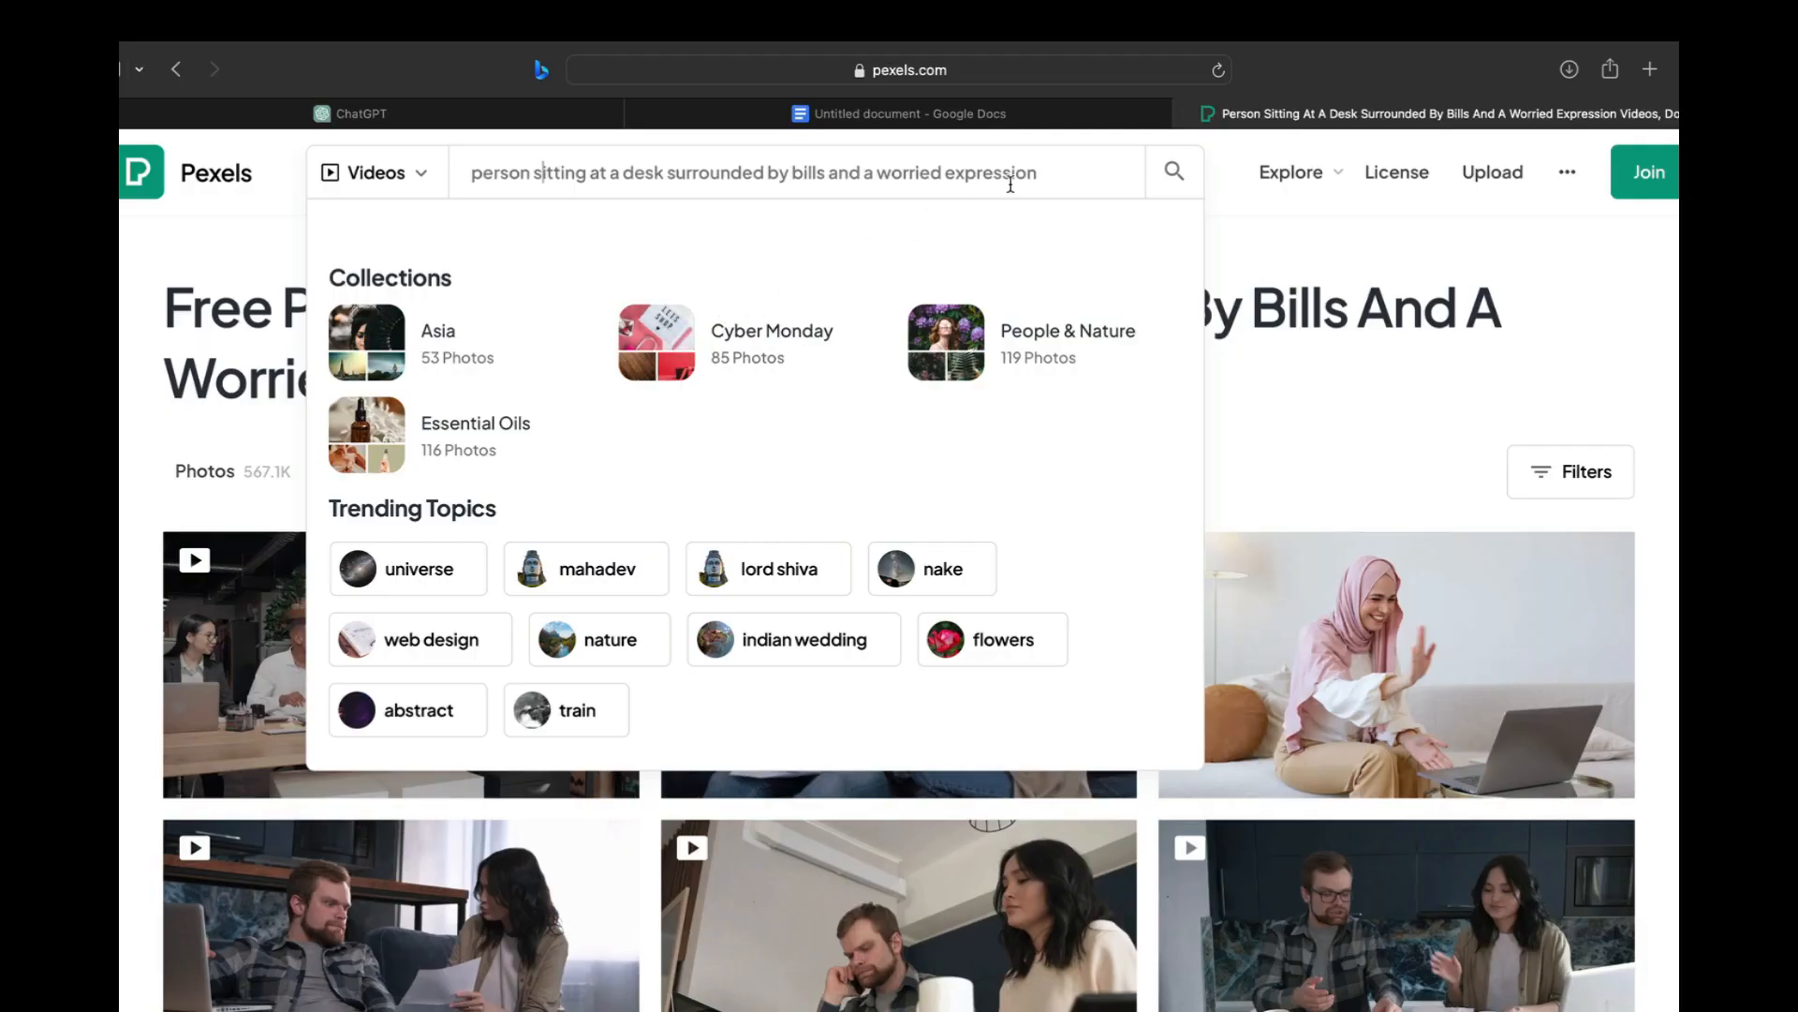
Search Pexels videos for "person holding a pen and paper, ready to jot down notes" and browse the matching clips
drag(1069, 172, 364, 178)
click(364, 178)
key(super+v)
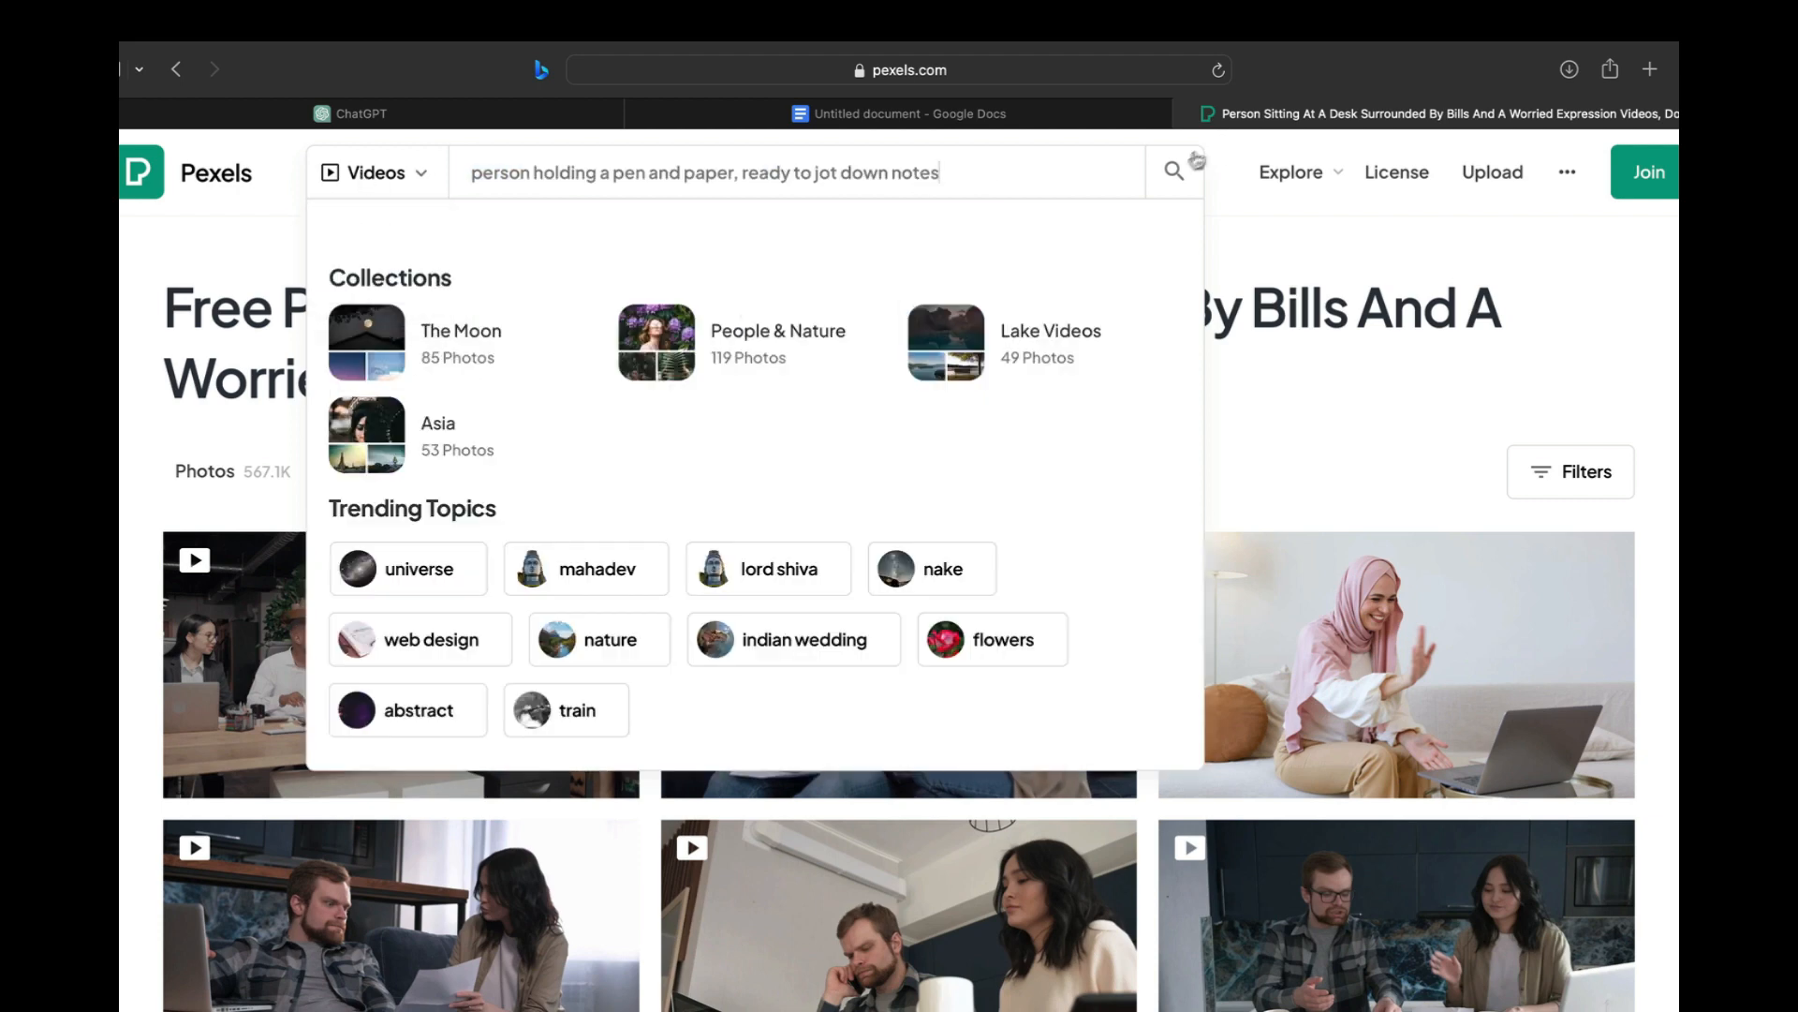
click(1174, 170)
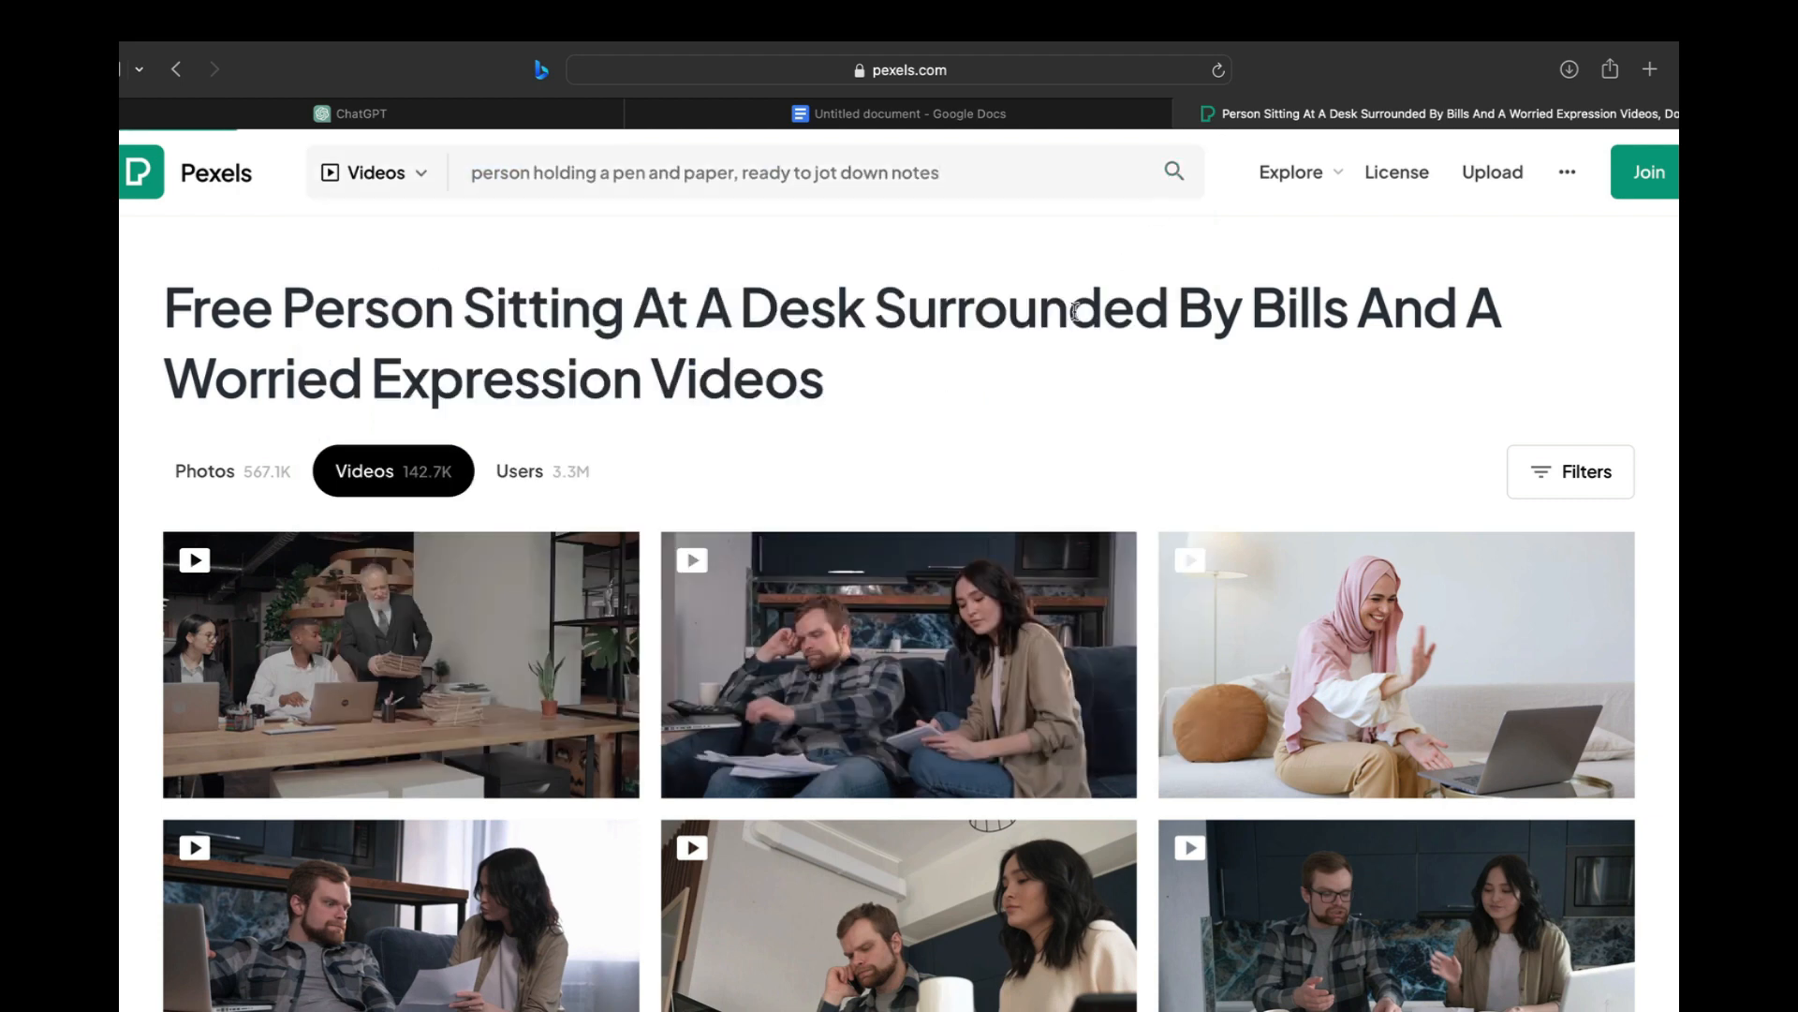
click(1172, 171)
click(1045, 174)
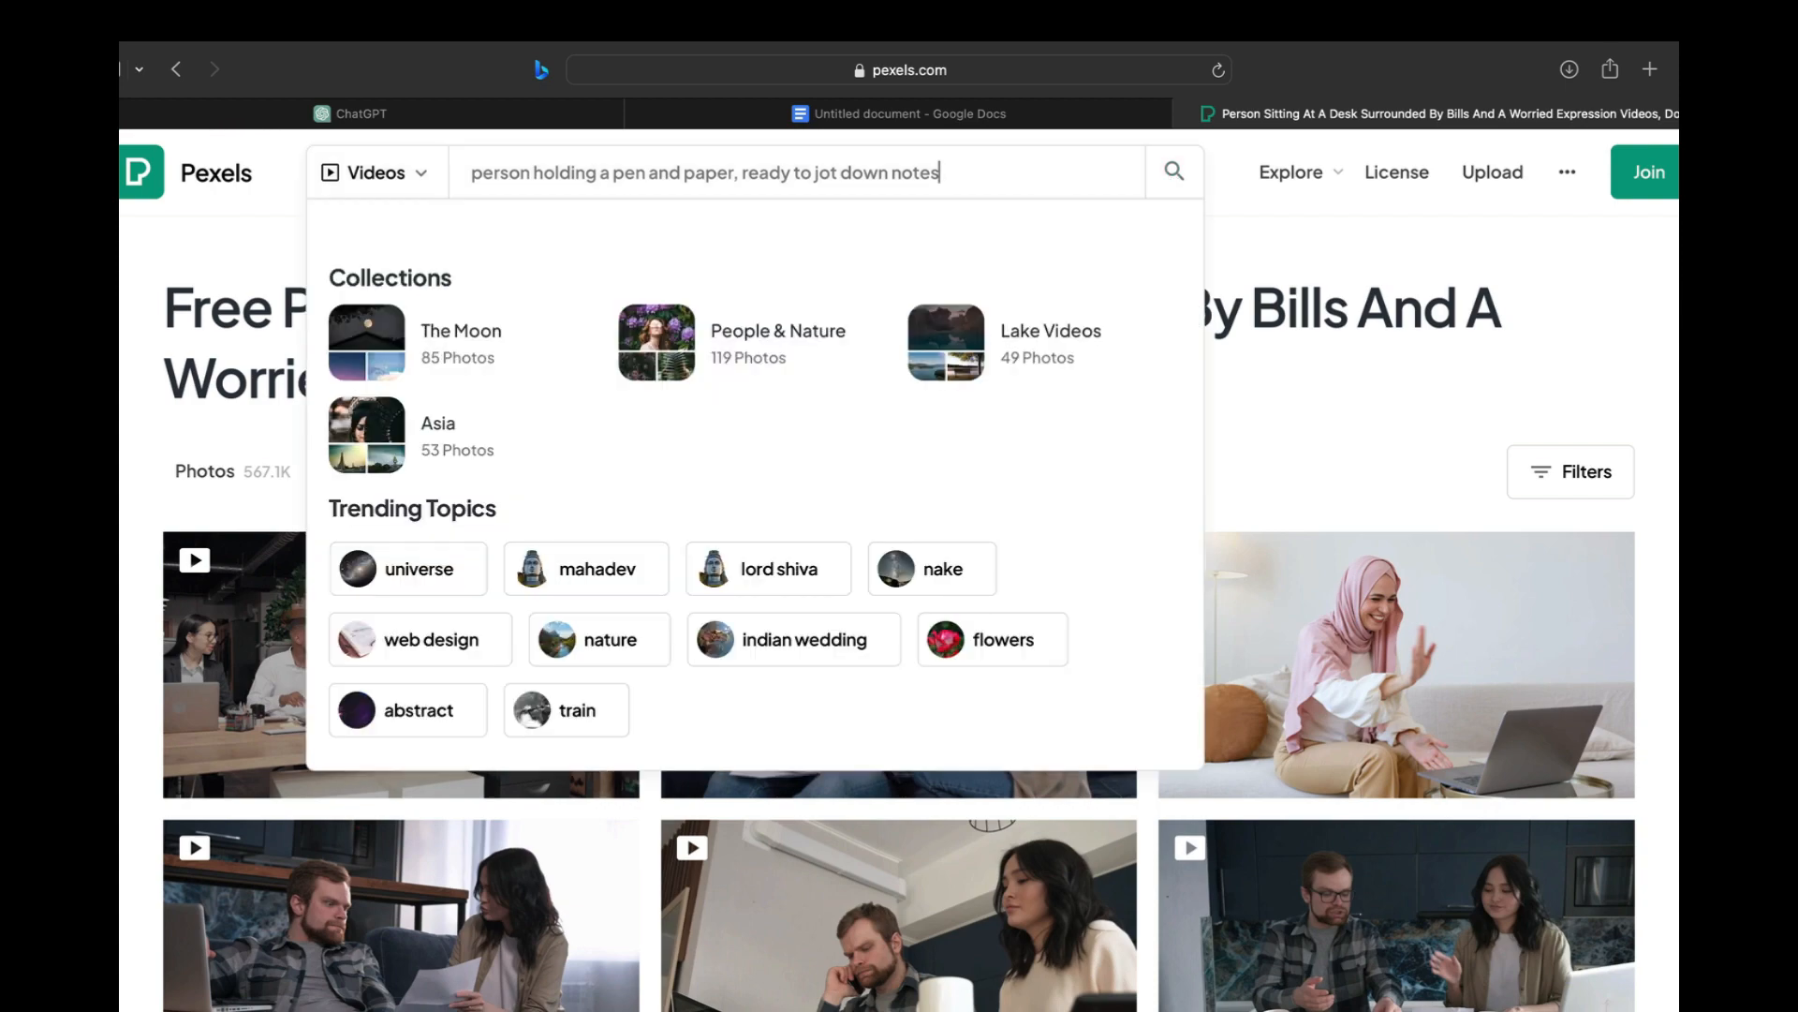
click(1174, 171)
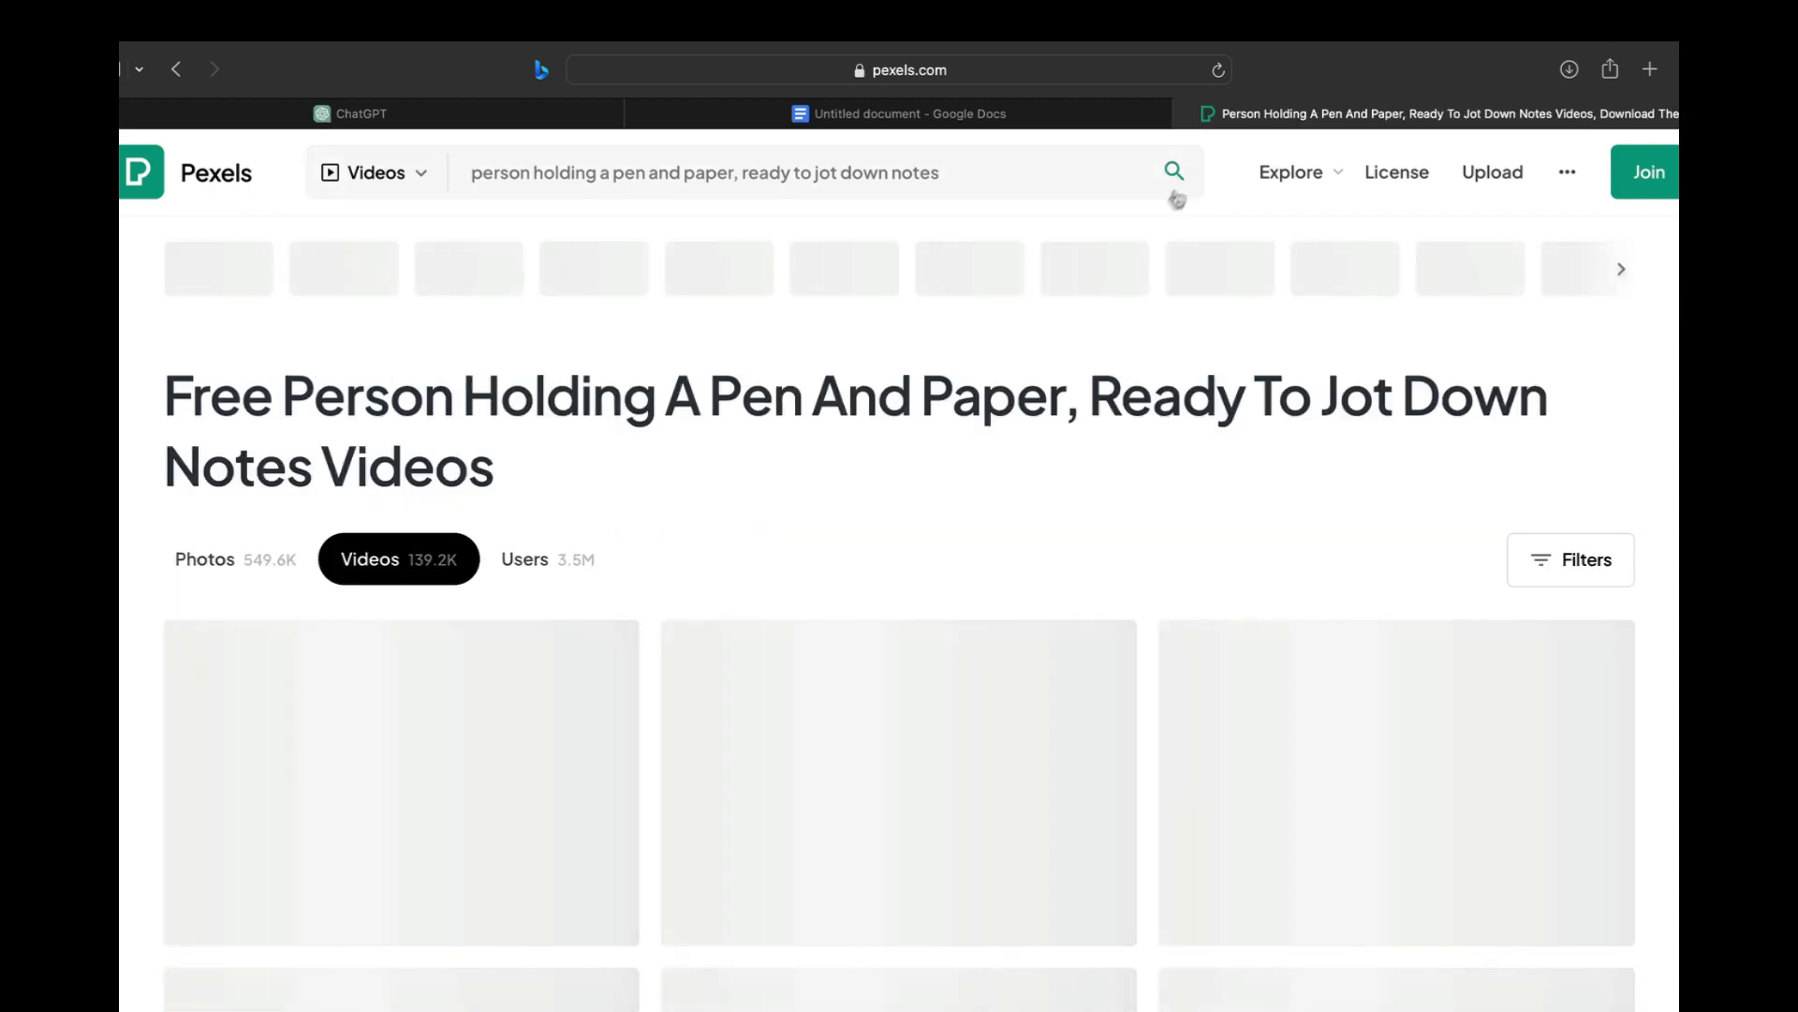
scroll(1000, 393, down, 3)
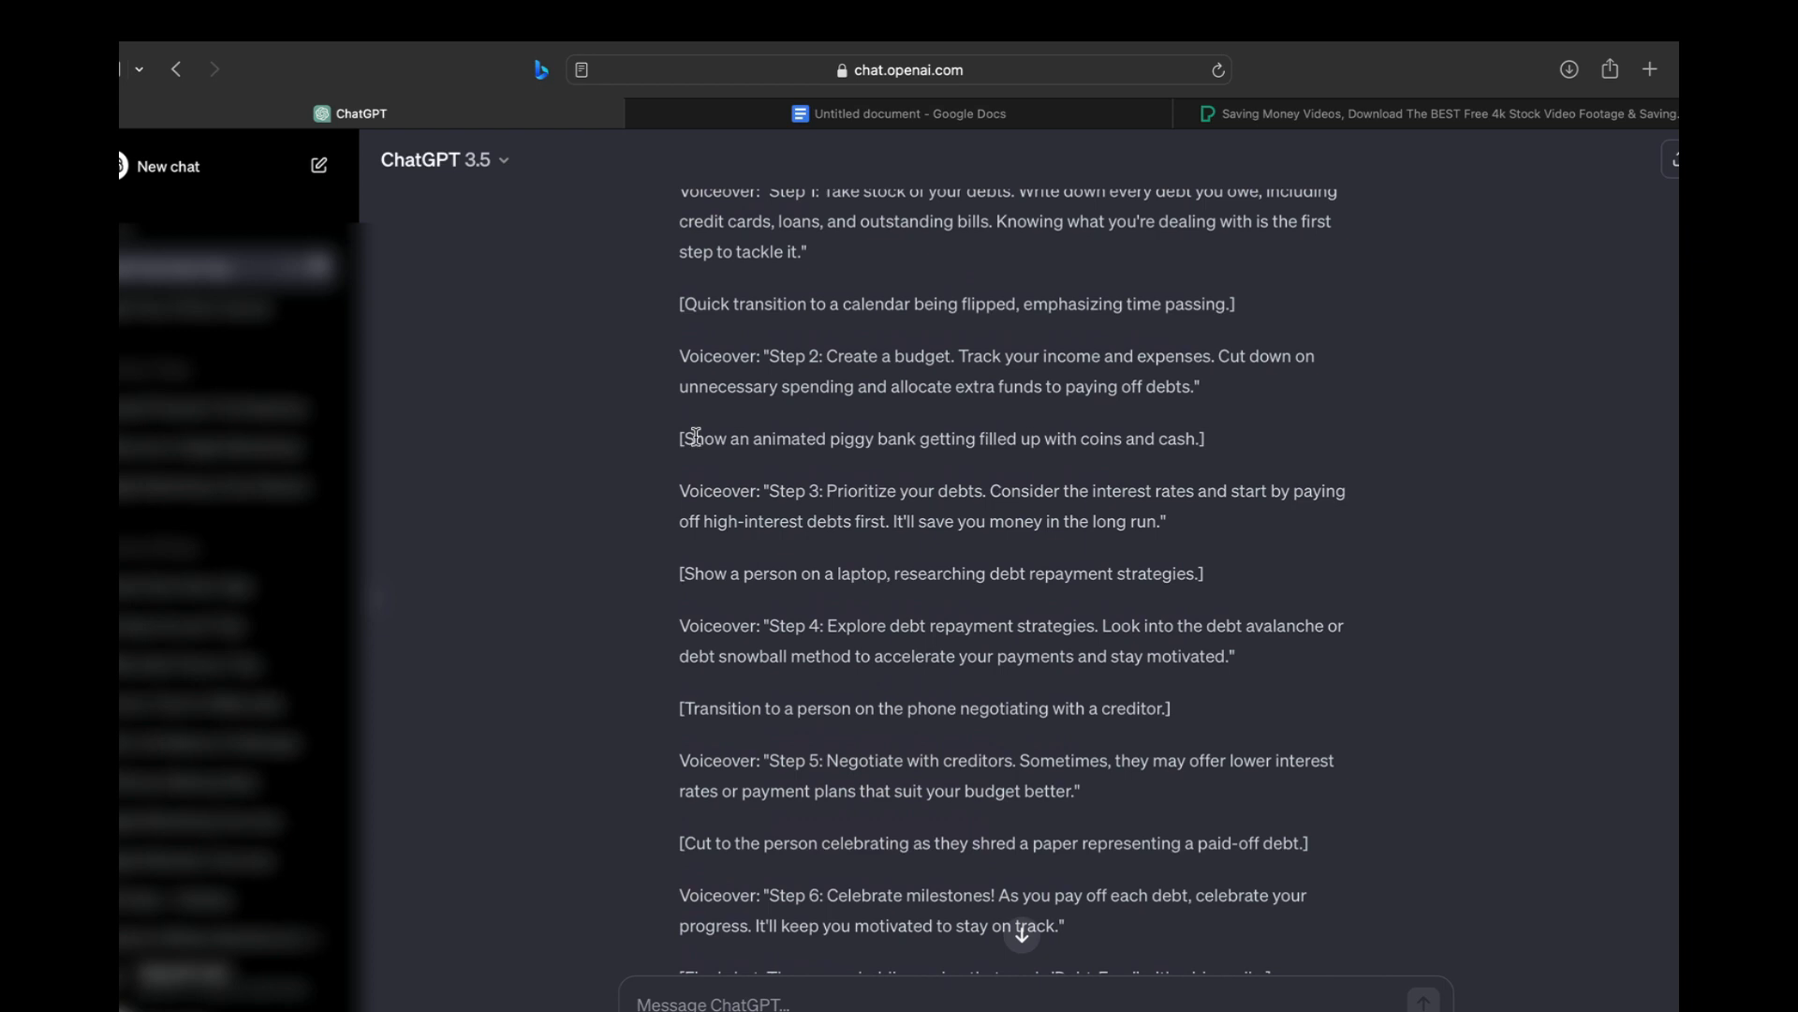
Review the ChatGPT script's scene cues for the piggy bank and the person researching on a laptop
drag(693, 438, 1090, 438)
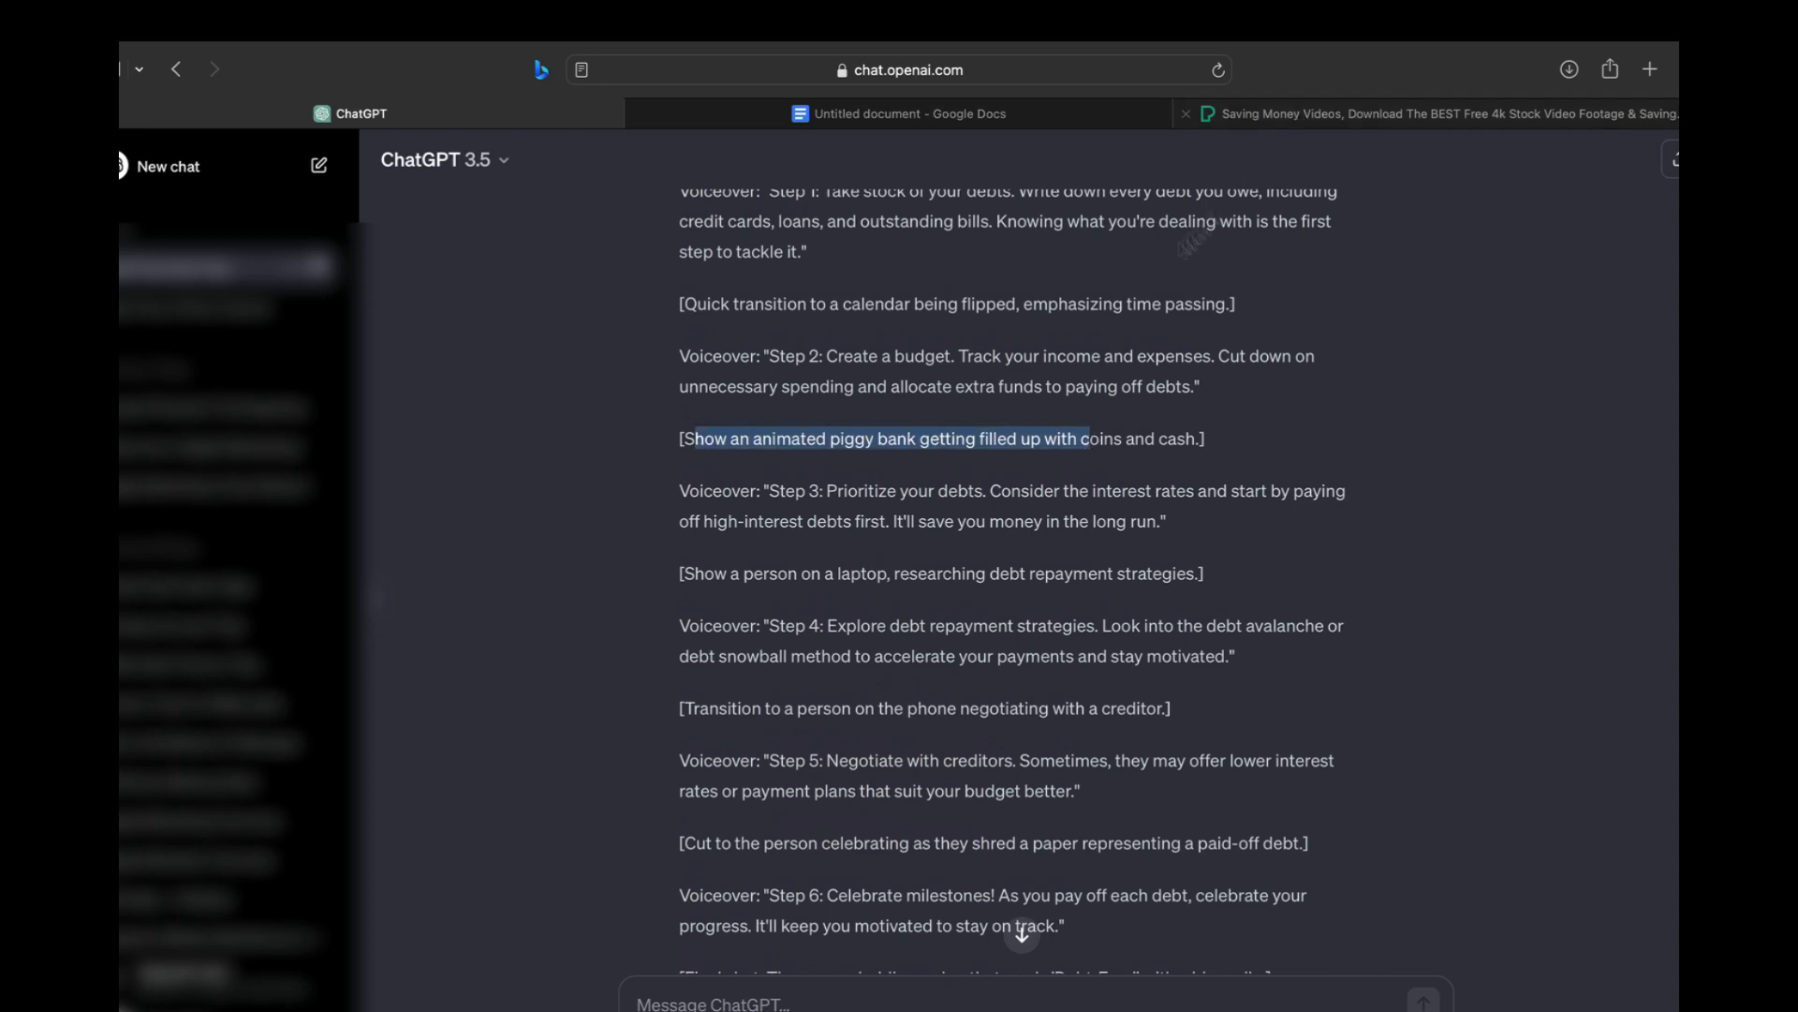
drag(740, 573, 988, 572)
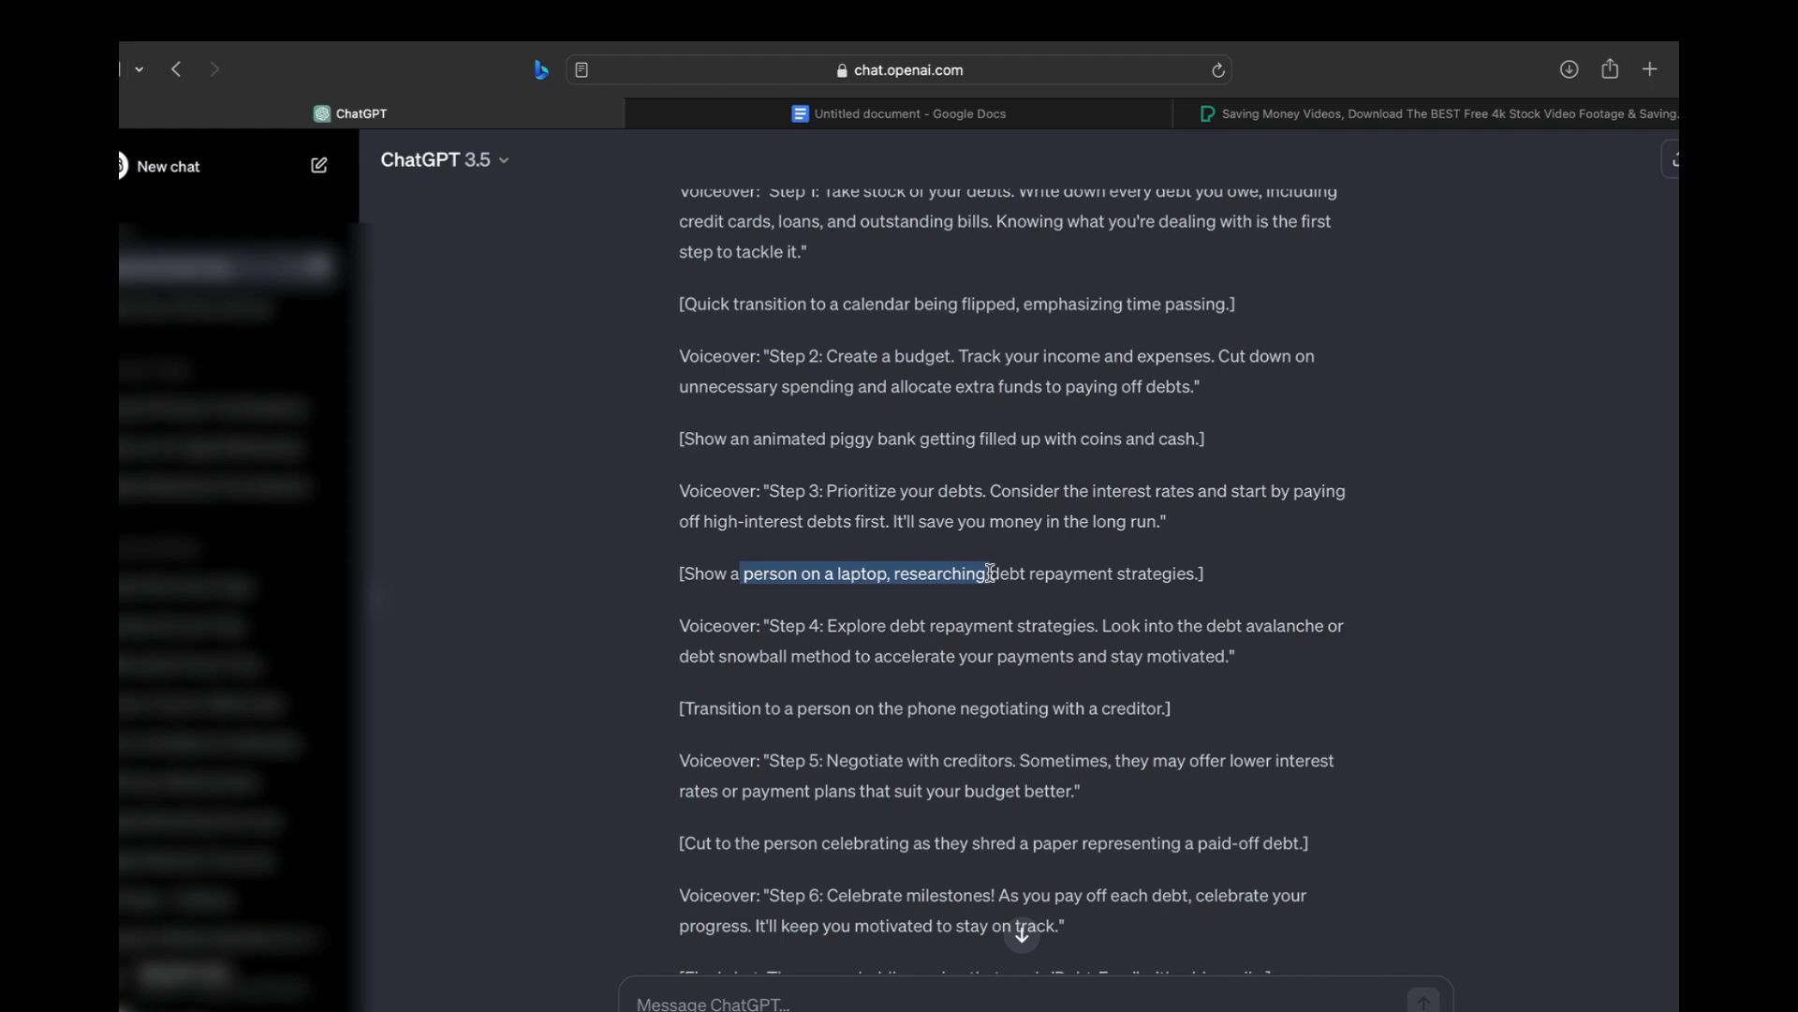
scroll(990, 572, down, 3)
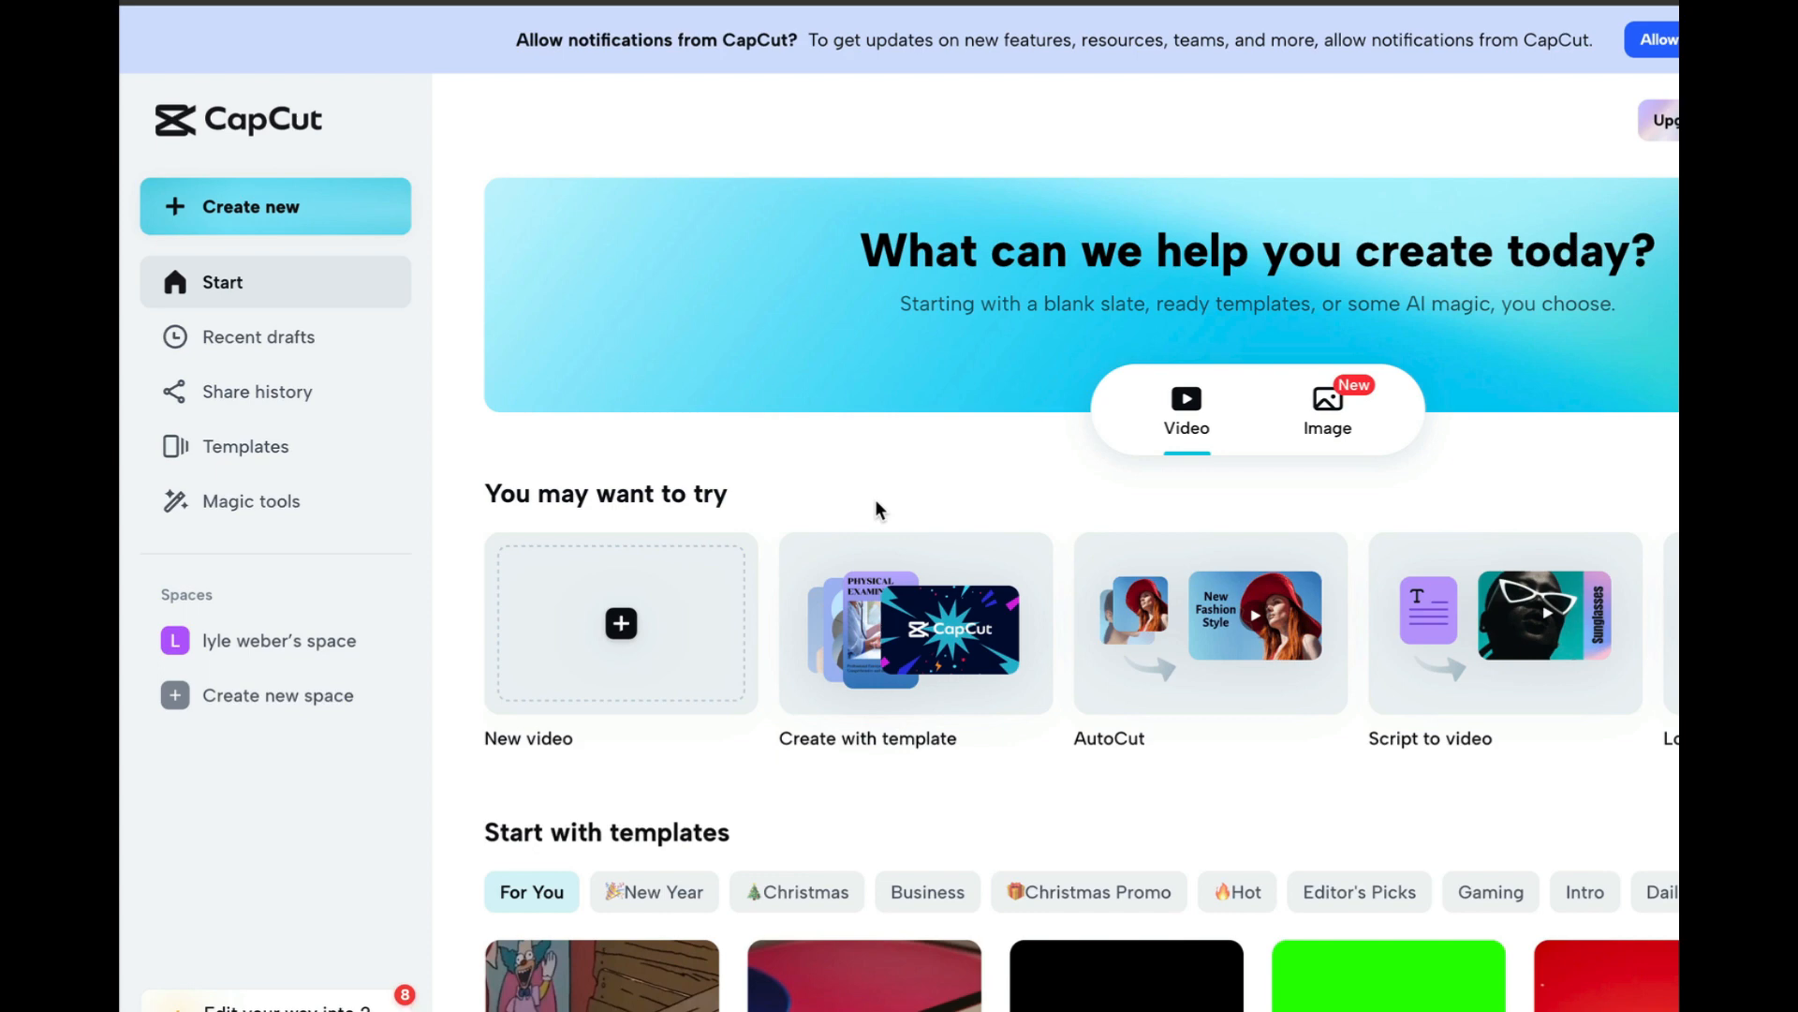
Create a new 9:16 video project in CapCut
click(279, 221)
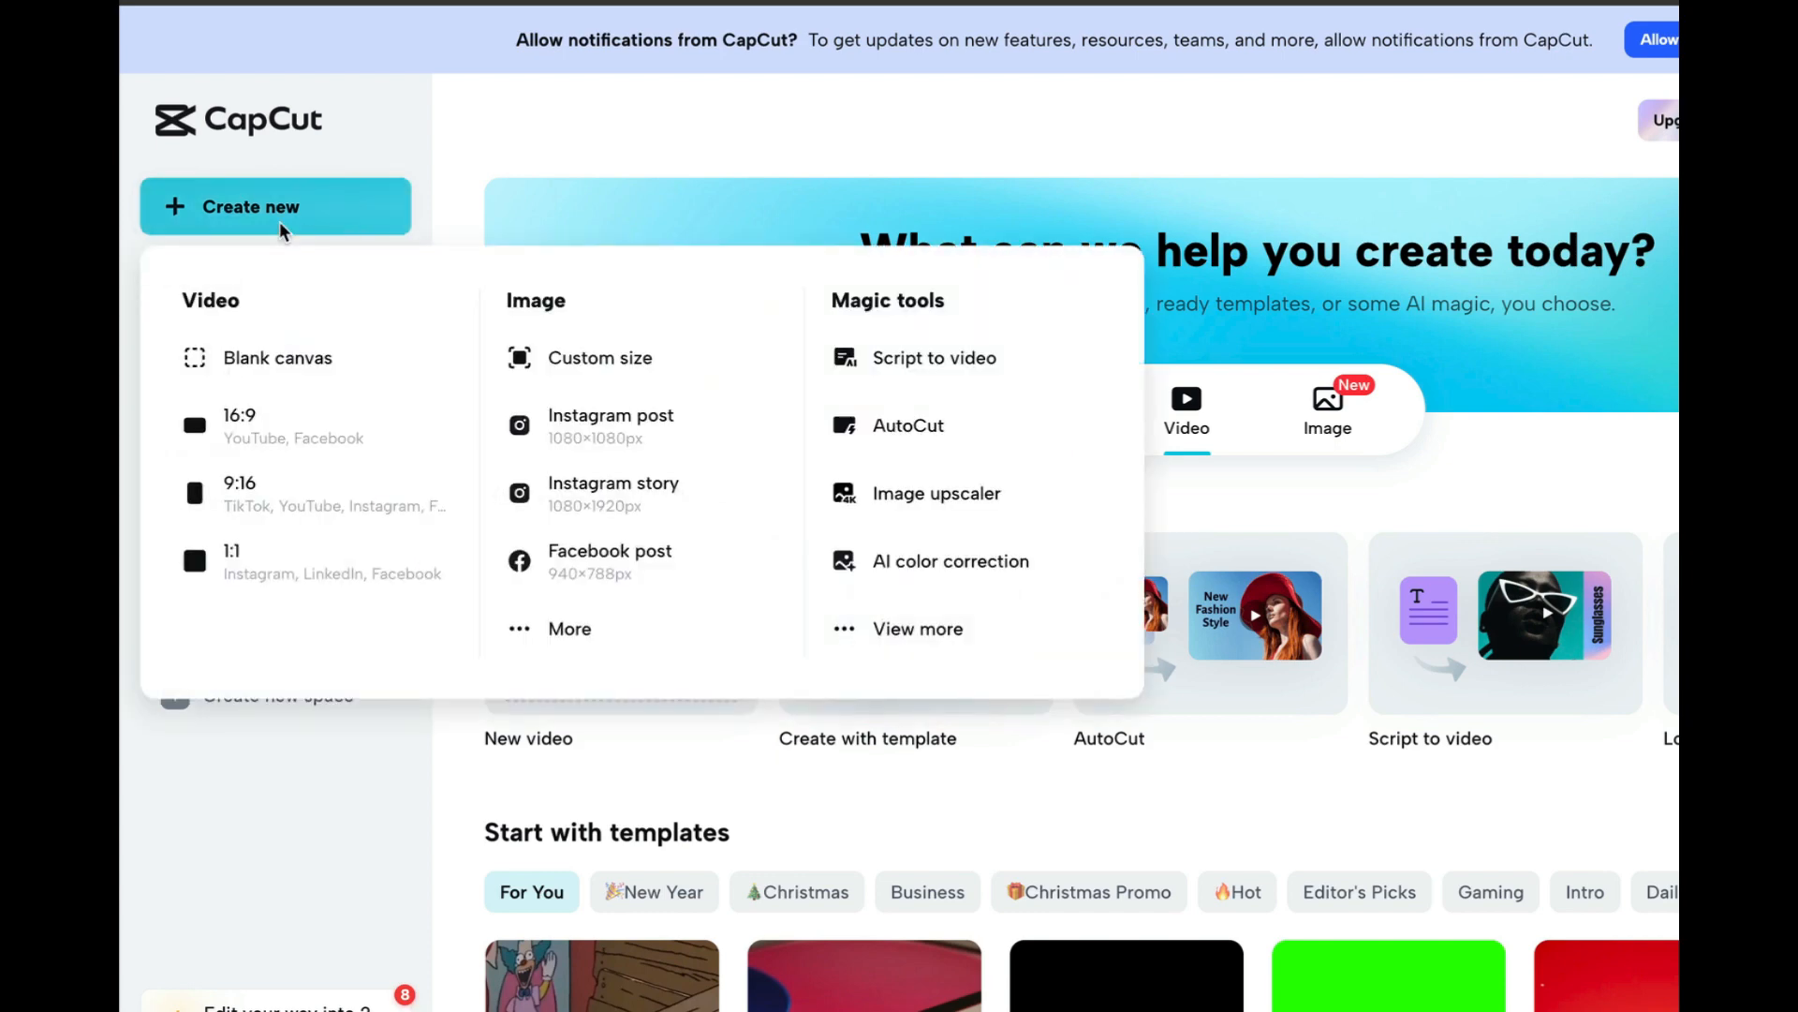
click(263, 503)
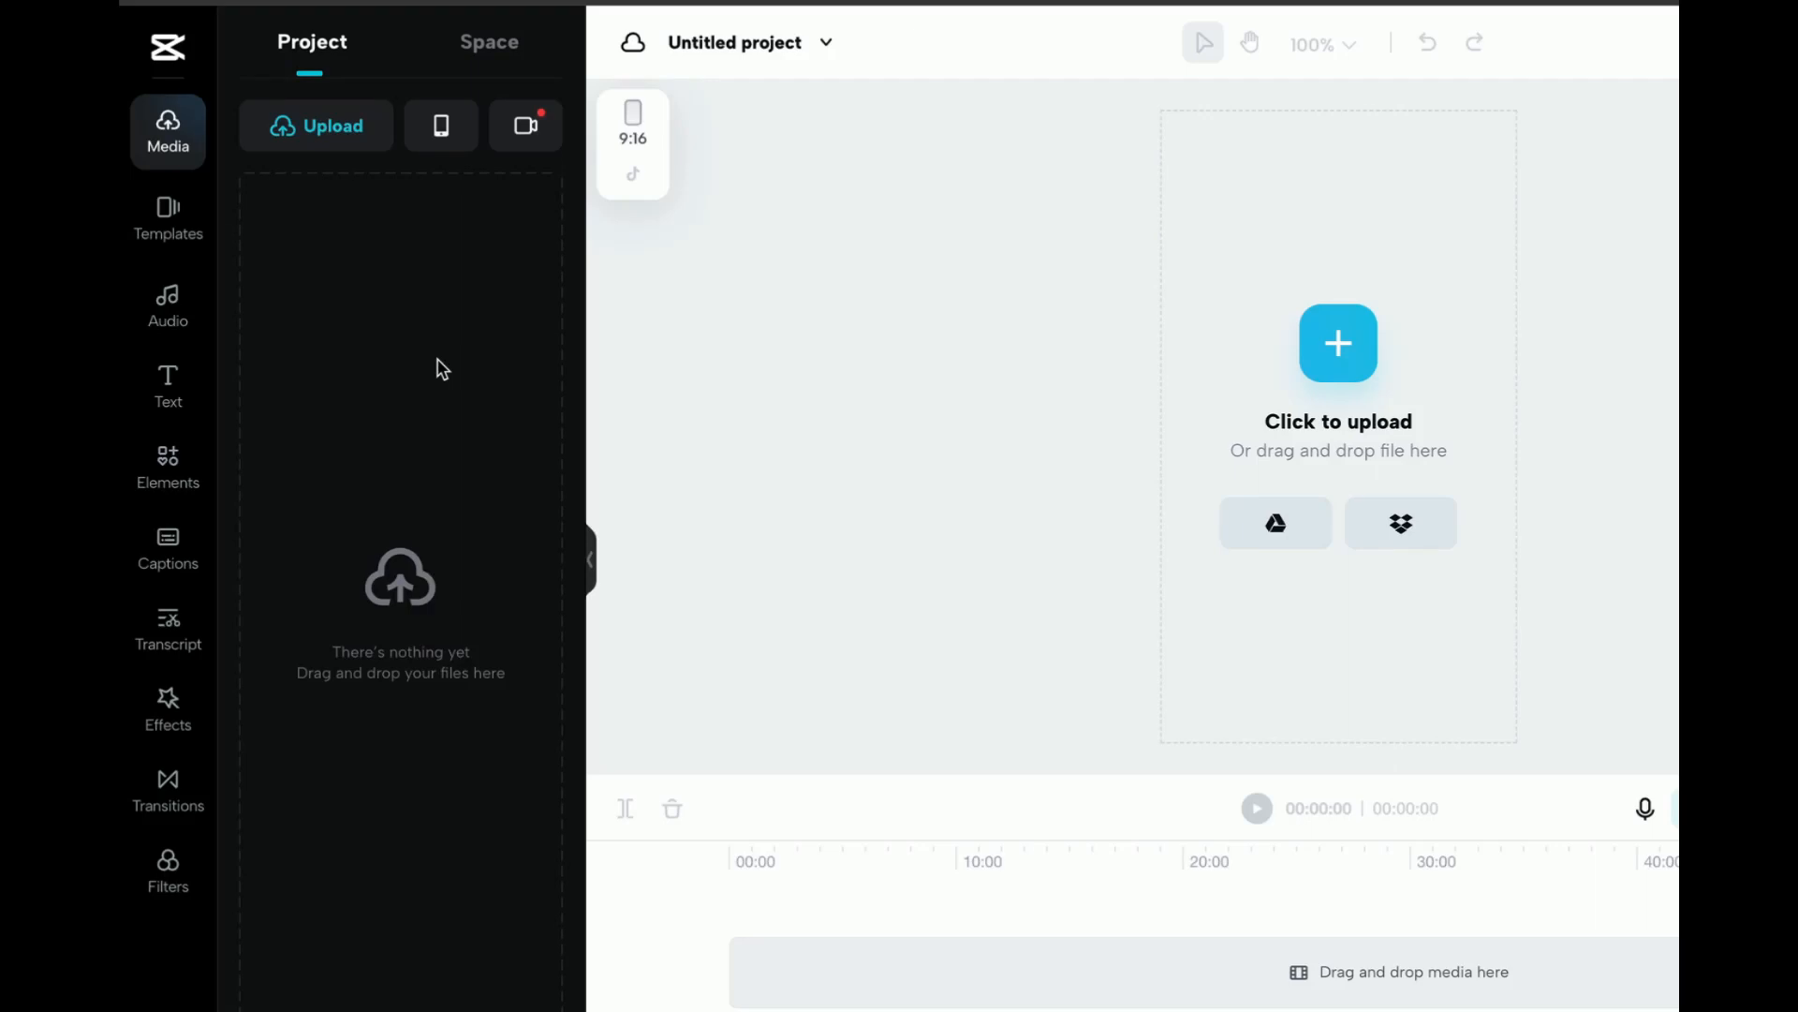
Upload the six Pexels MP4 clips and the 1.4 MB JPEG image from the device's Downloads folder
mouse_move(343, 131)
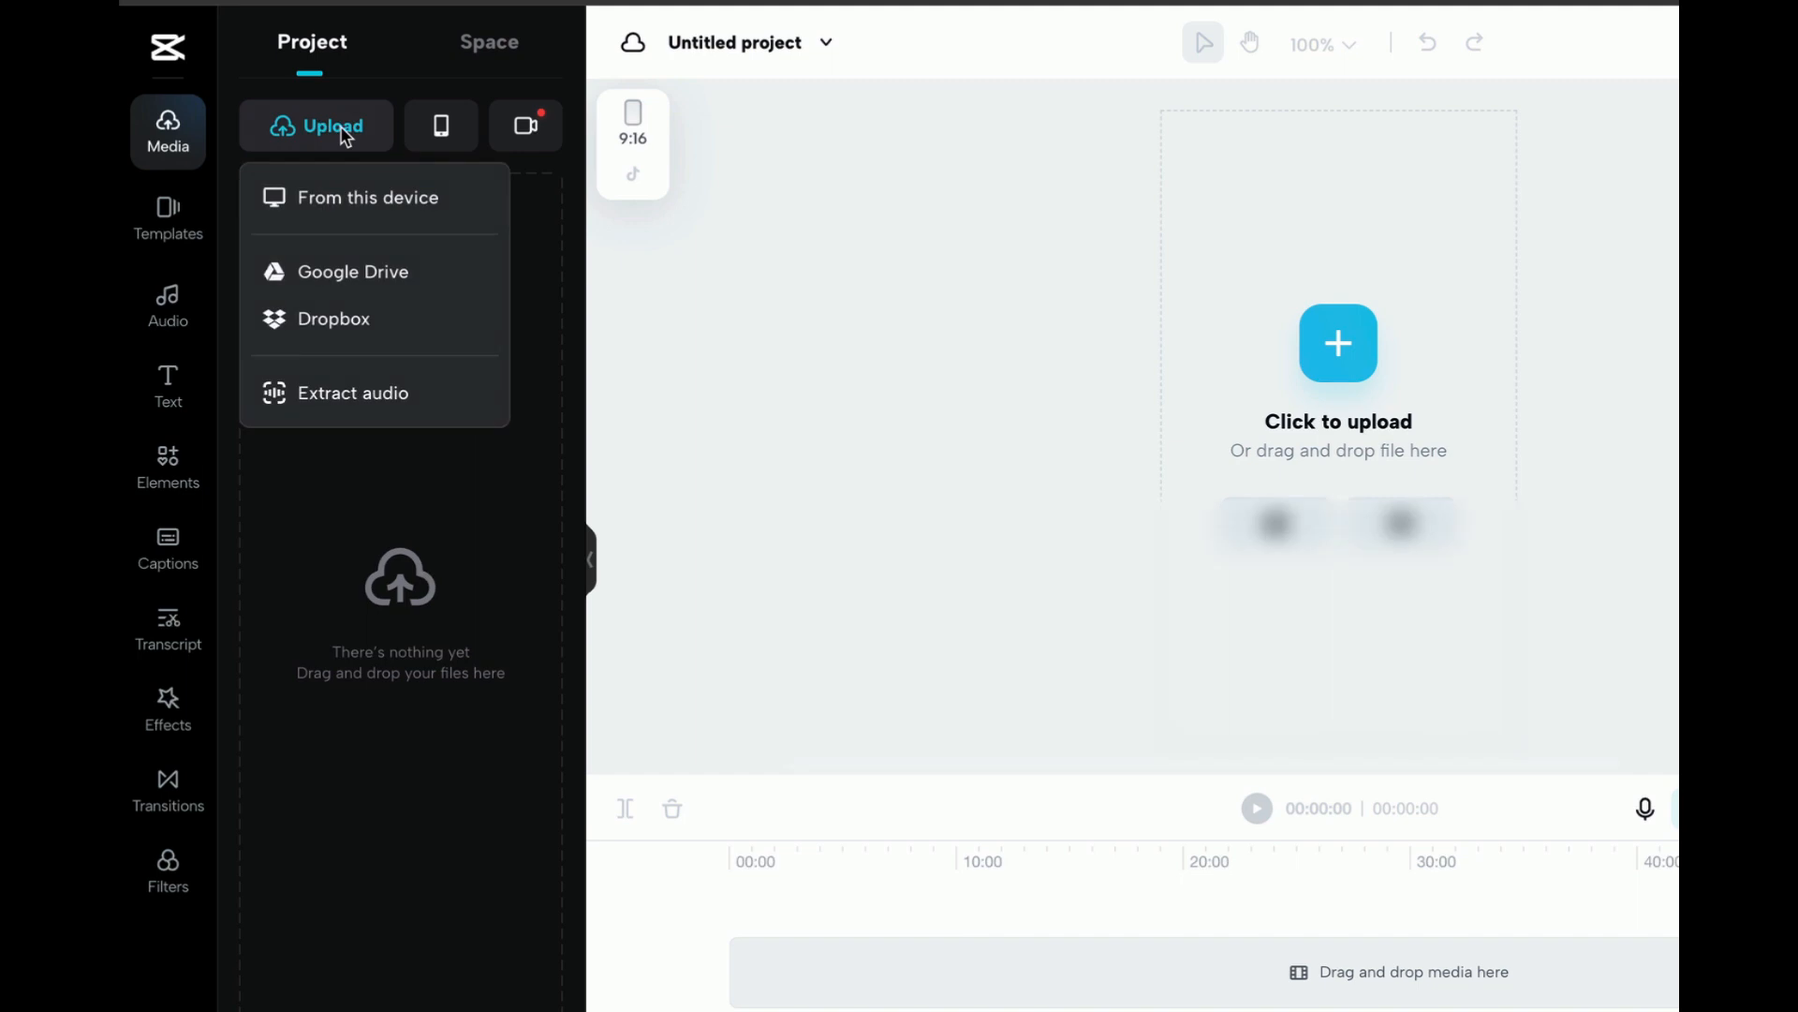
click(366, 208)
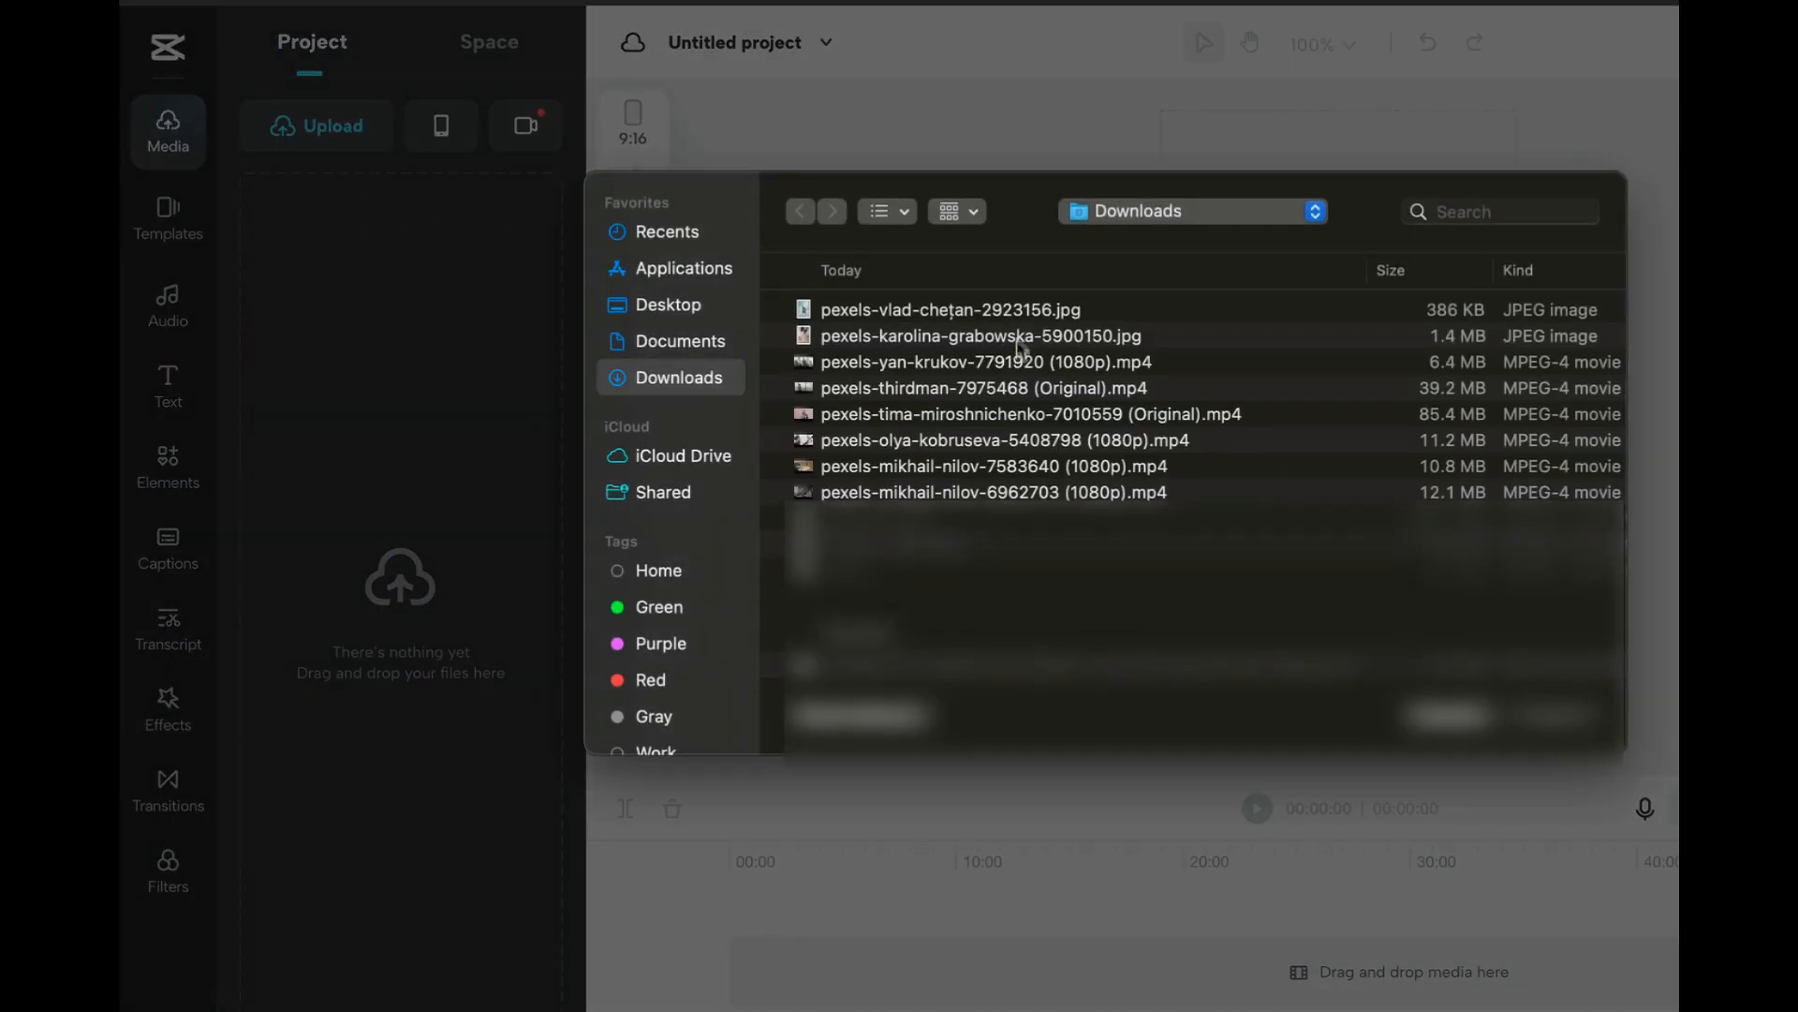
click(1011, 319)
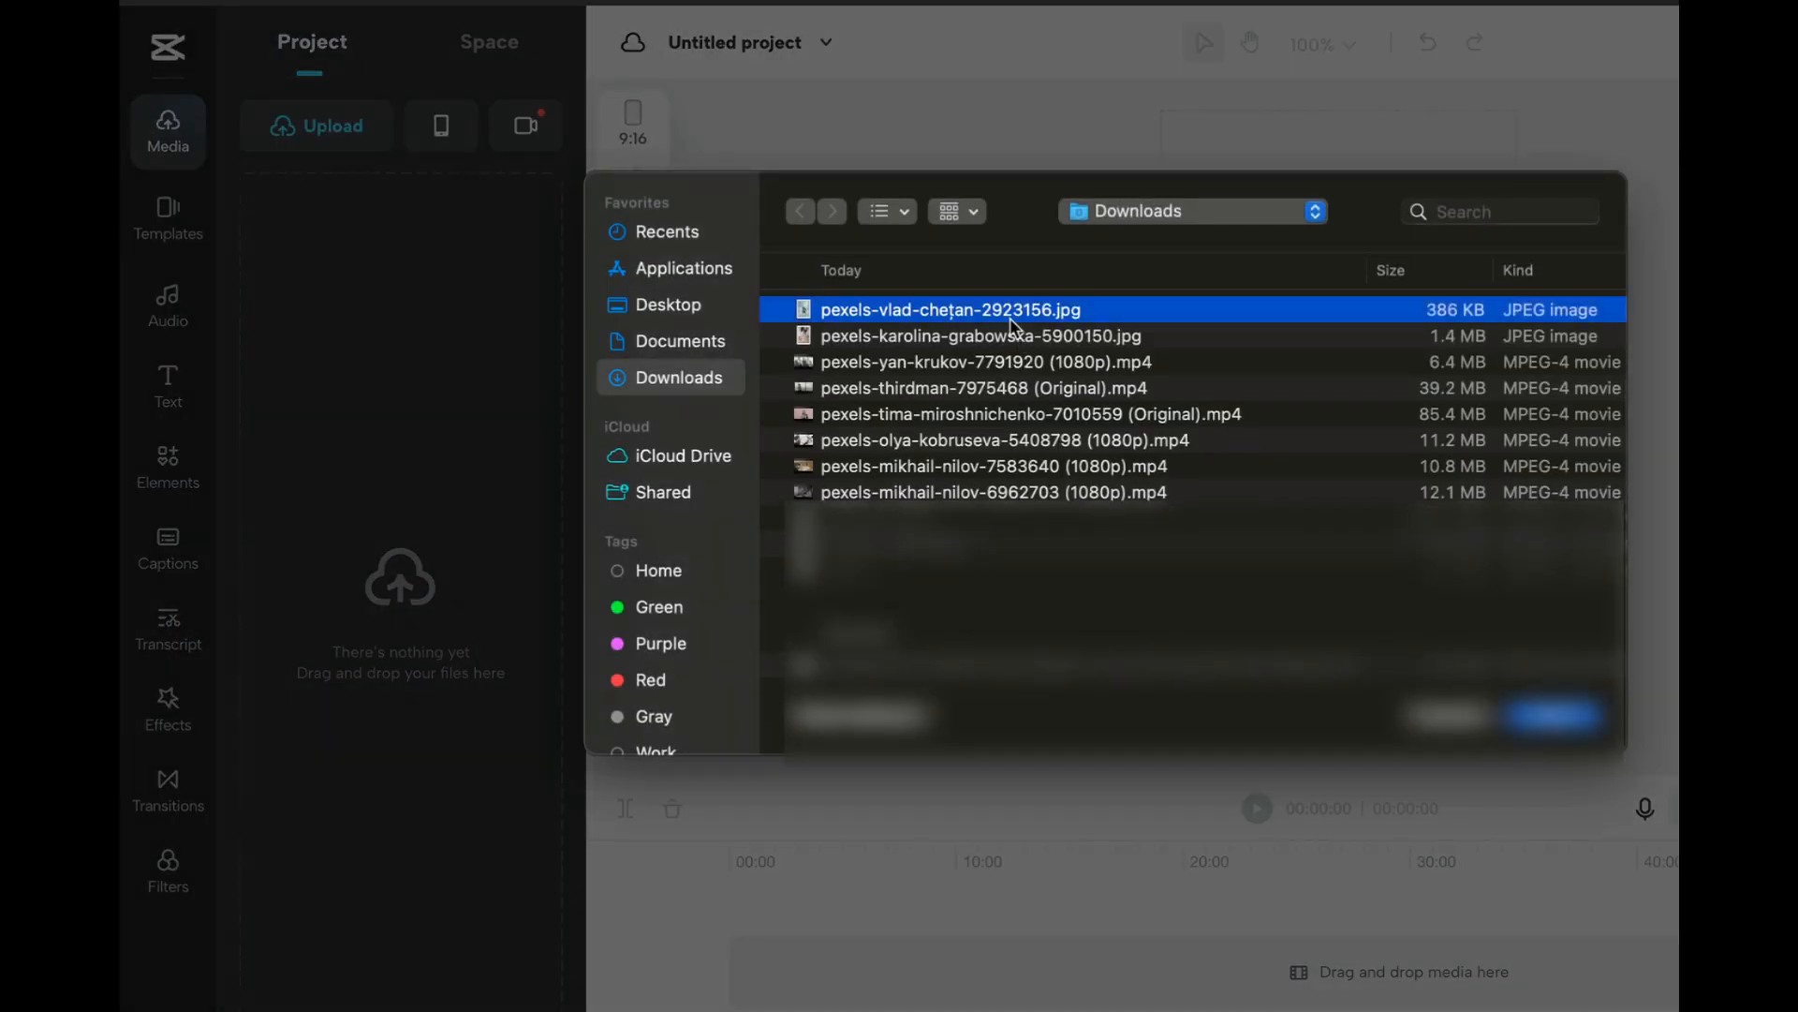
key(Down)
key(shift+Down)
key(shift+Down)
key(shift+Down)
key(shift+Down)
key(shift+Down)
key(shift+Down)
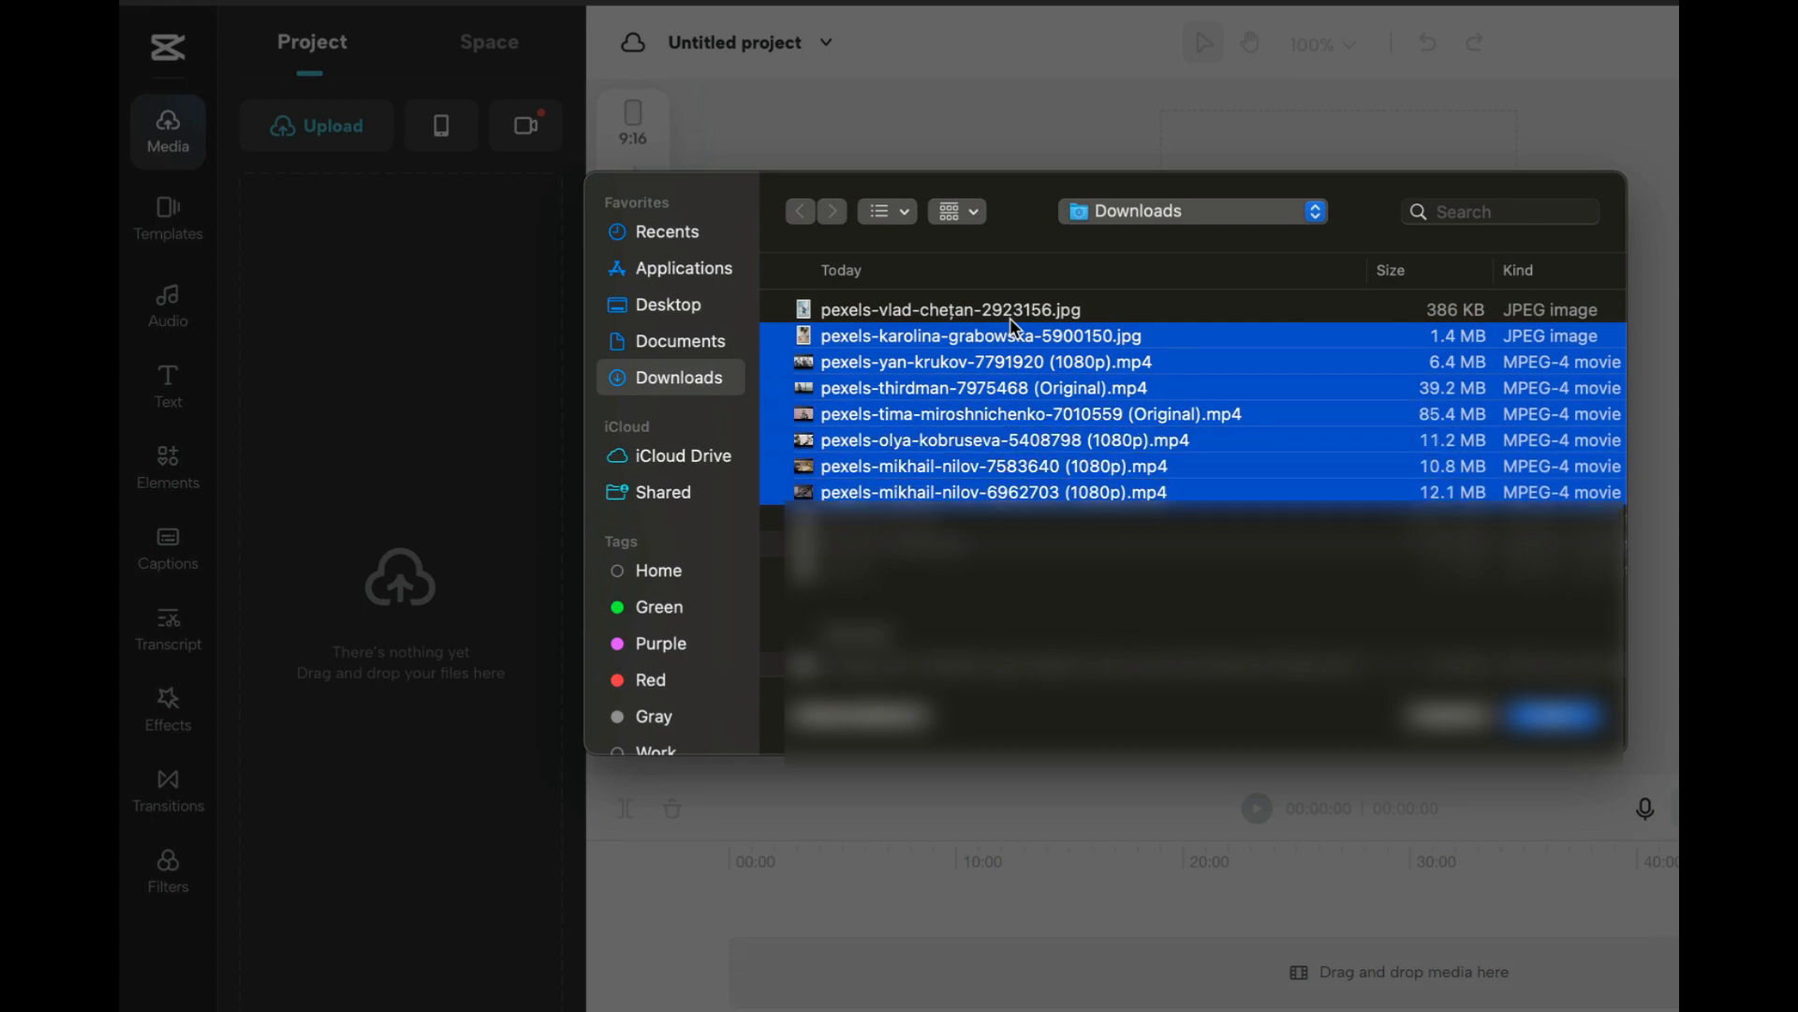
click(1571, 717)
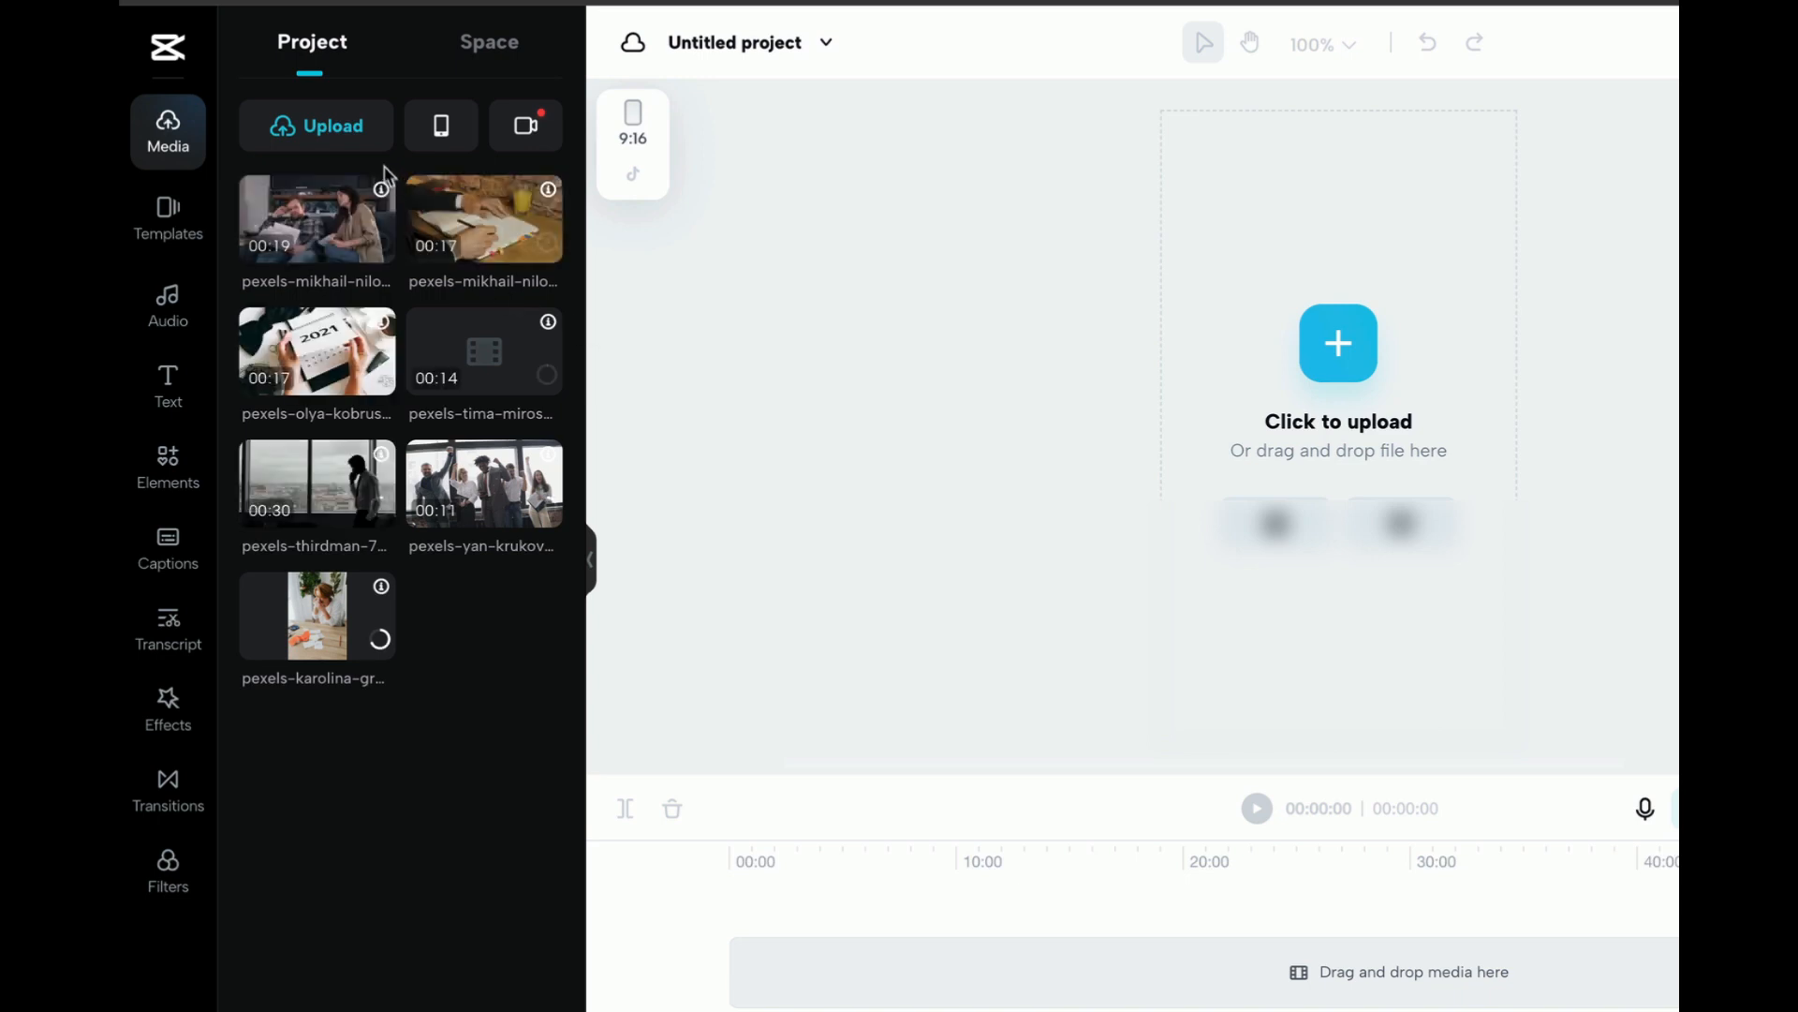
Upload the remaining Pexels JPEG image, number 2923156, from the Downloads folder
mouse_move(360, 137)
click(354, 193)
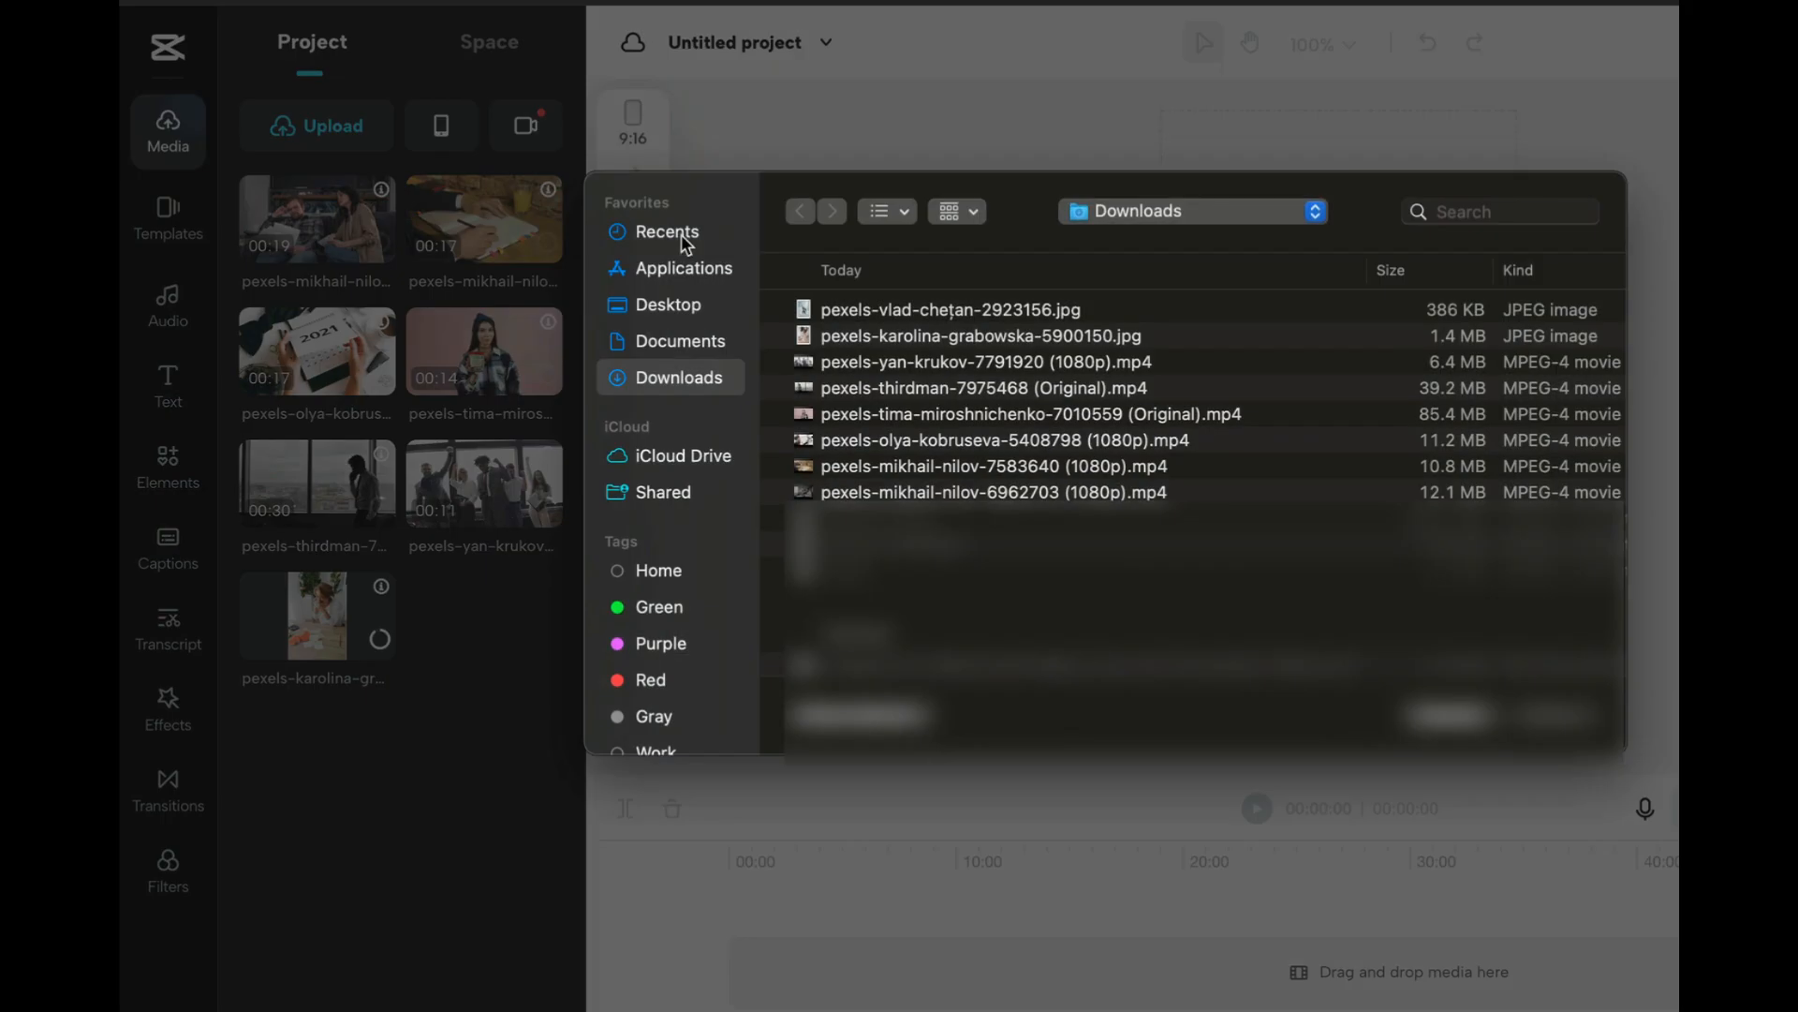
click(900, 312)
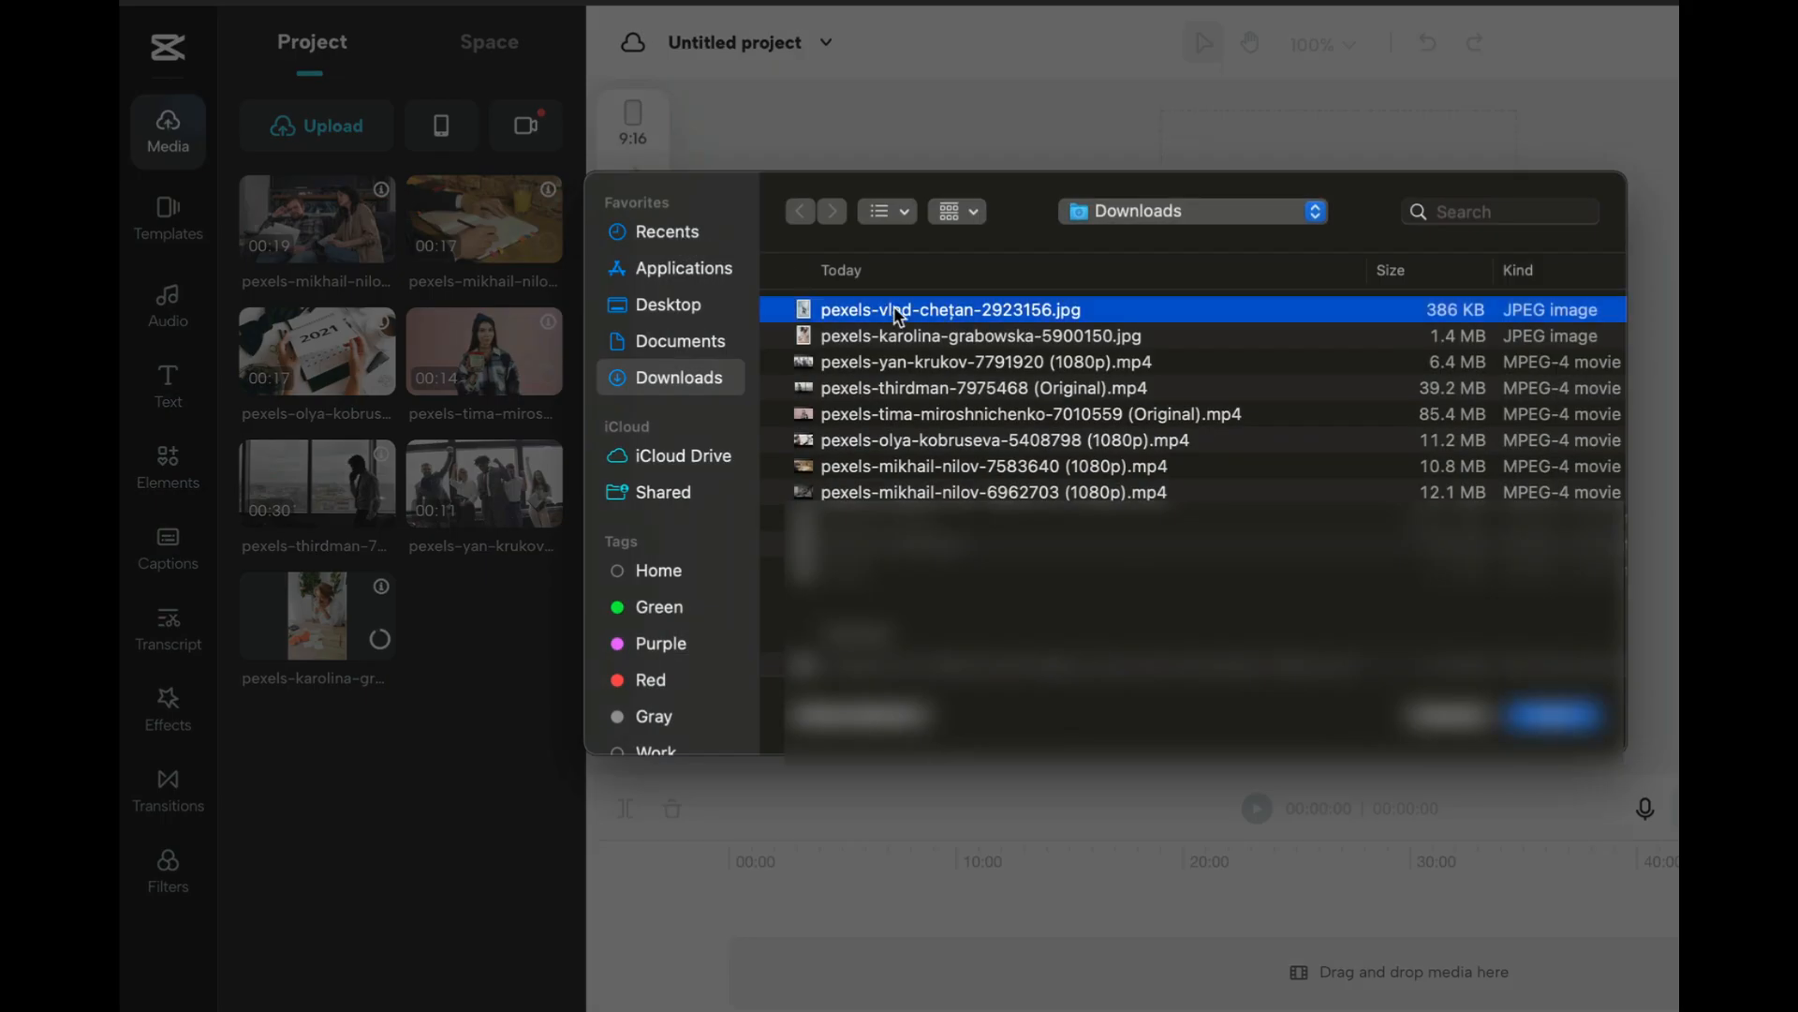
click(1565, 721)
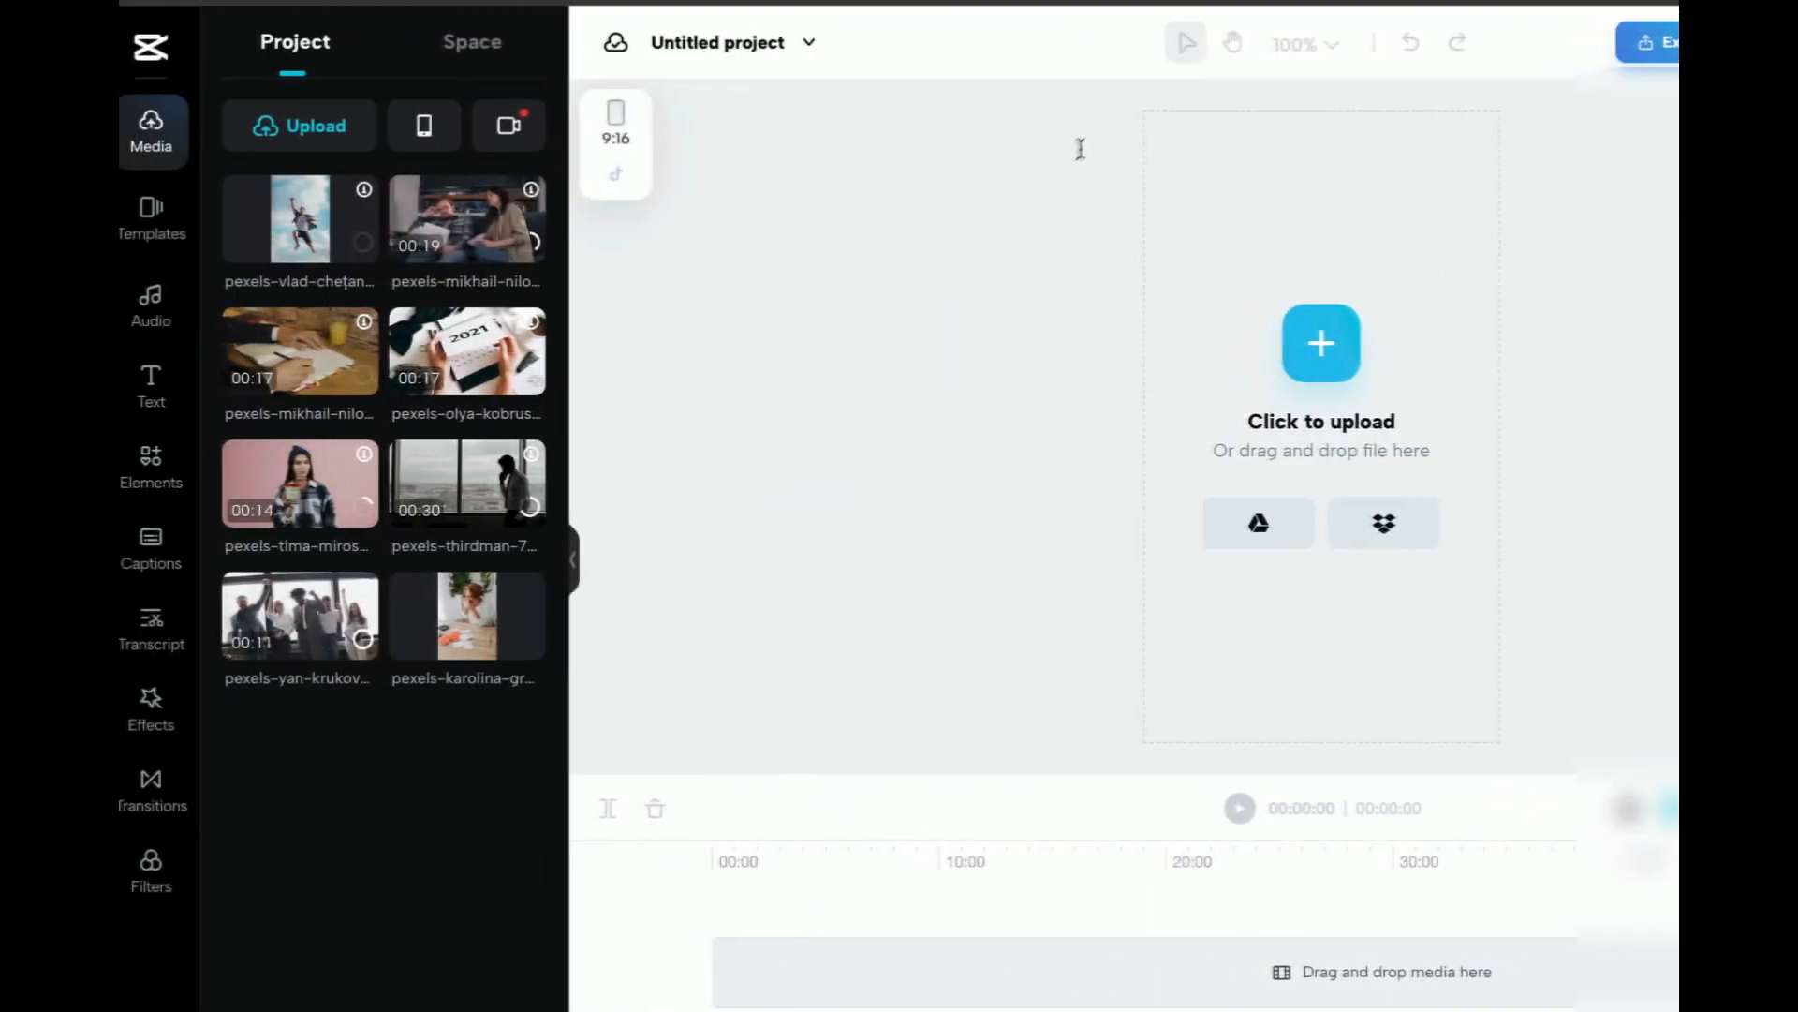
Place the couple-with-bills, note-writing and 2021 calendar clips in sequence on the timeline, following the script's scene cues
drag(494, 233, 824, 974)
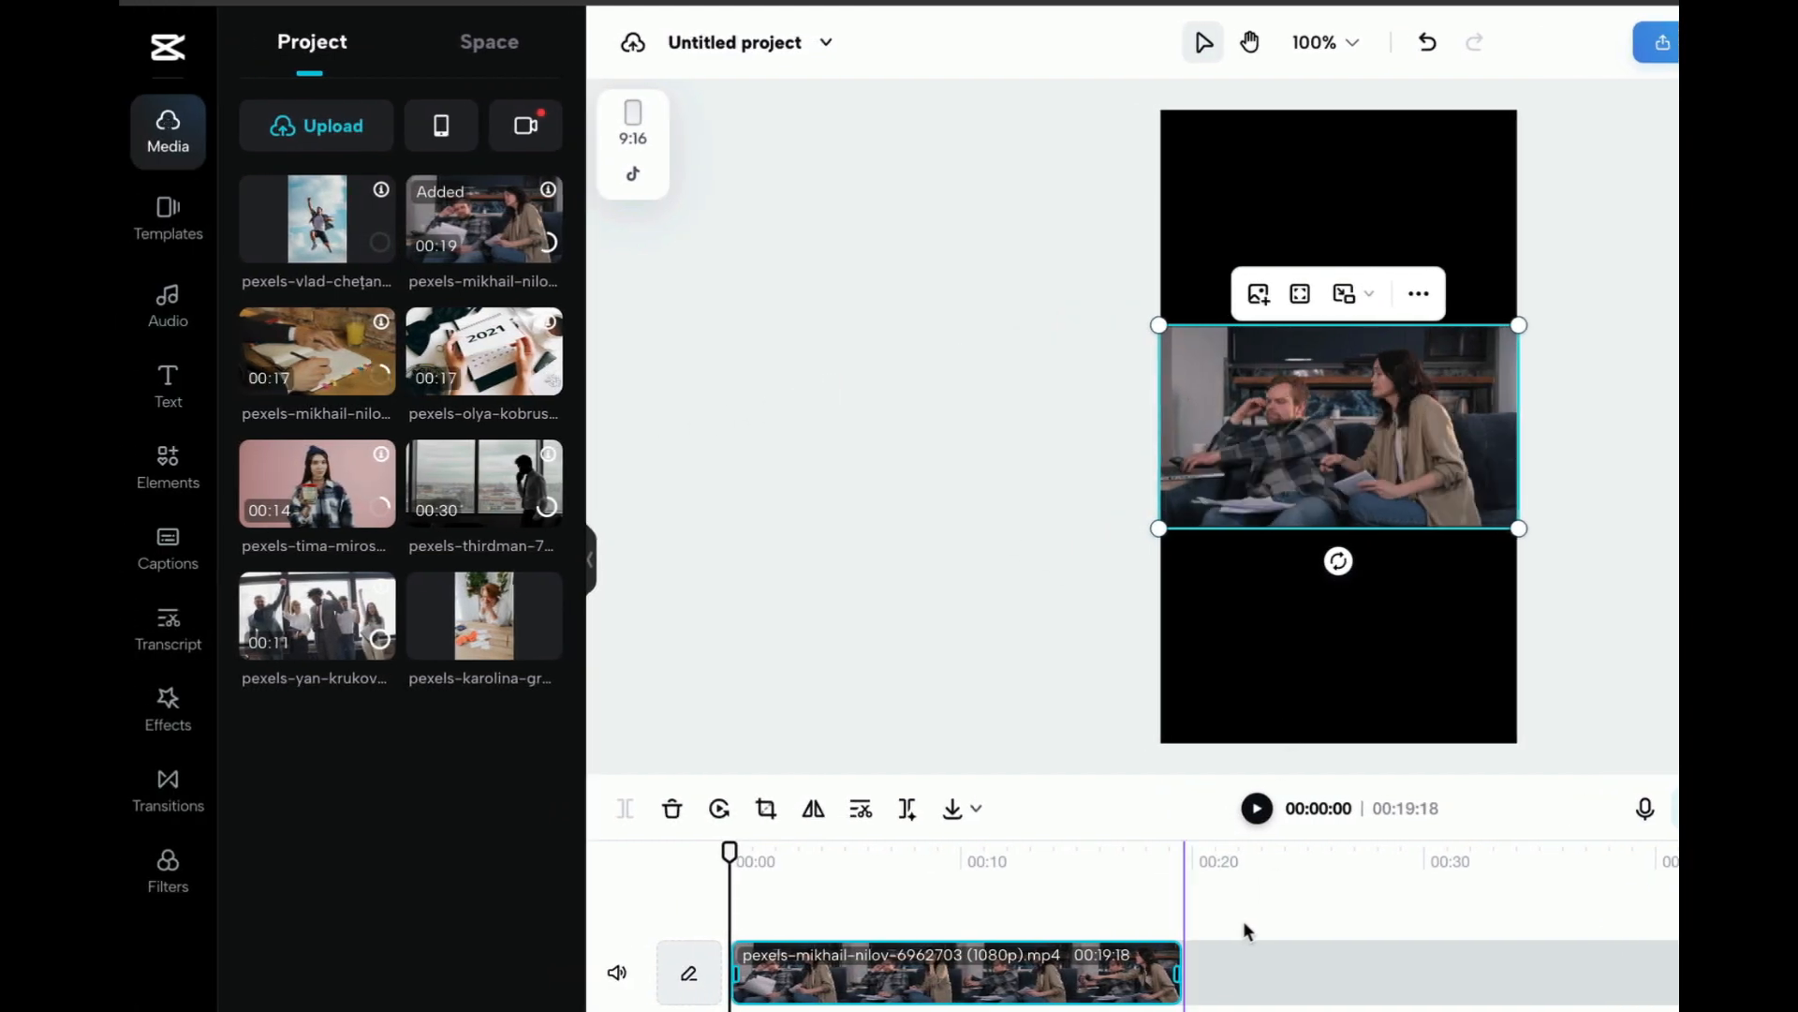
drag(316, 351, 1388, 970)
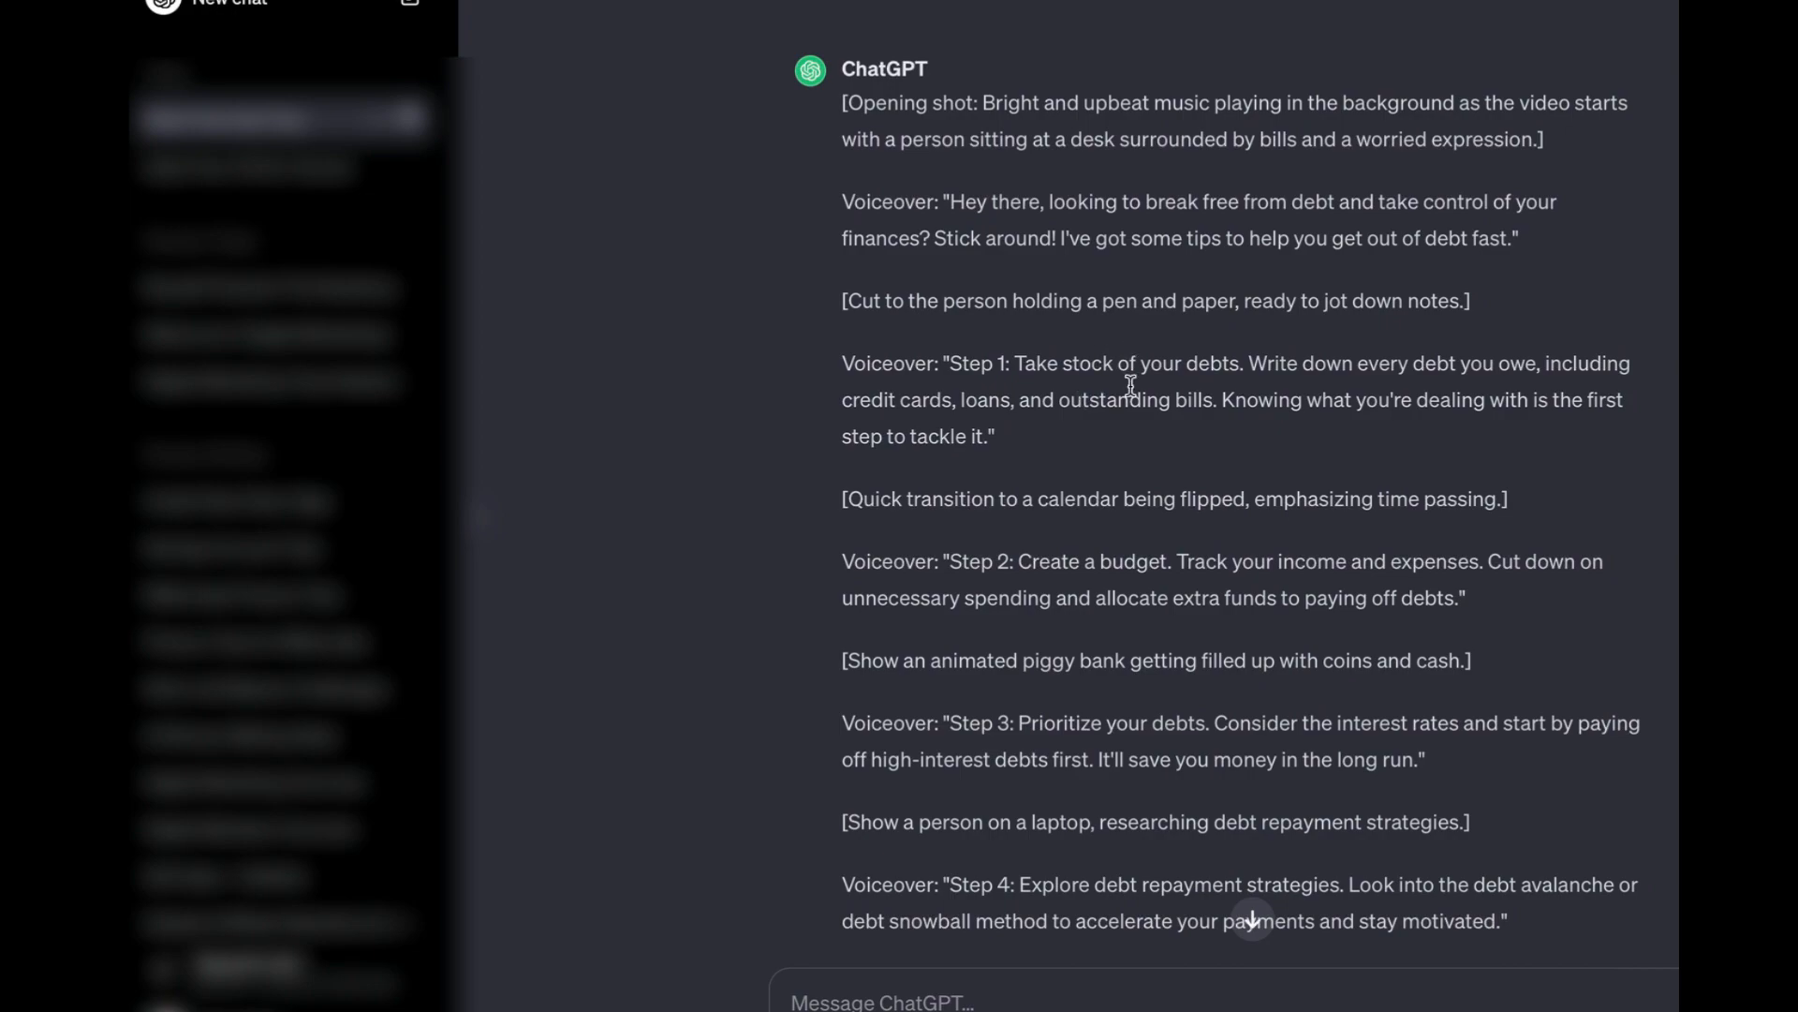
scroll(1106, 443, down, 1)
drag(1087, 406, 1138, 405)
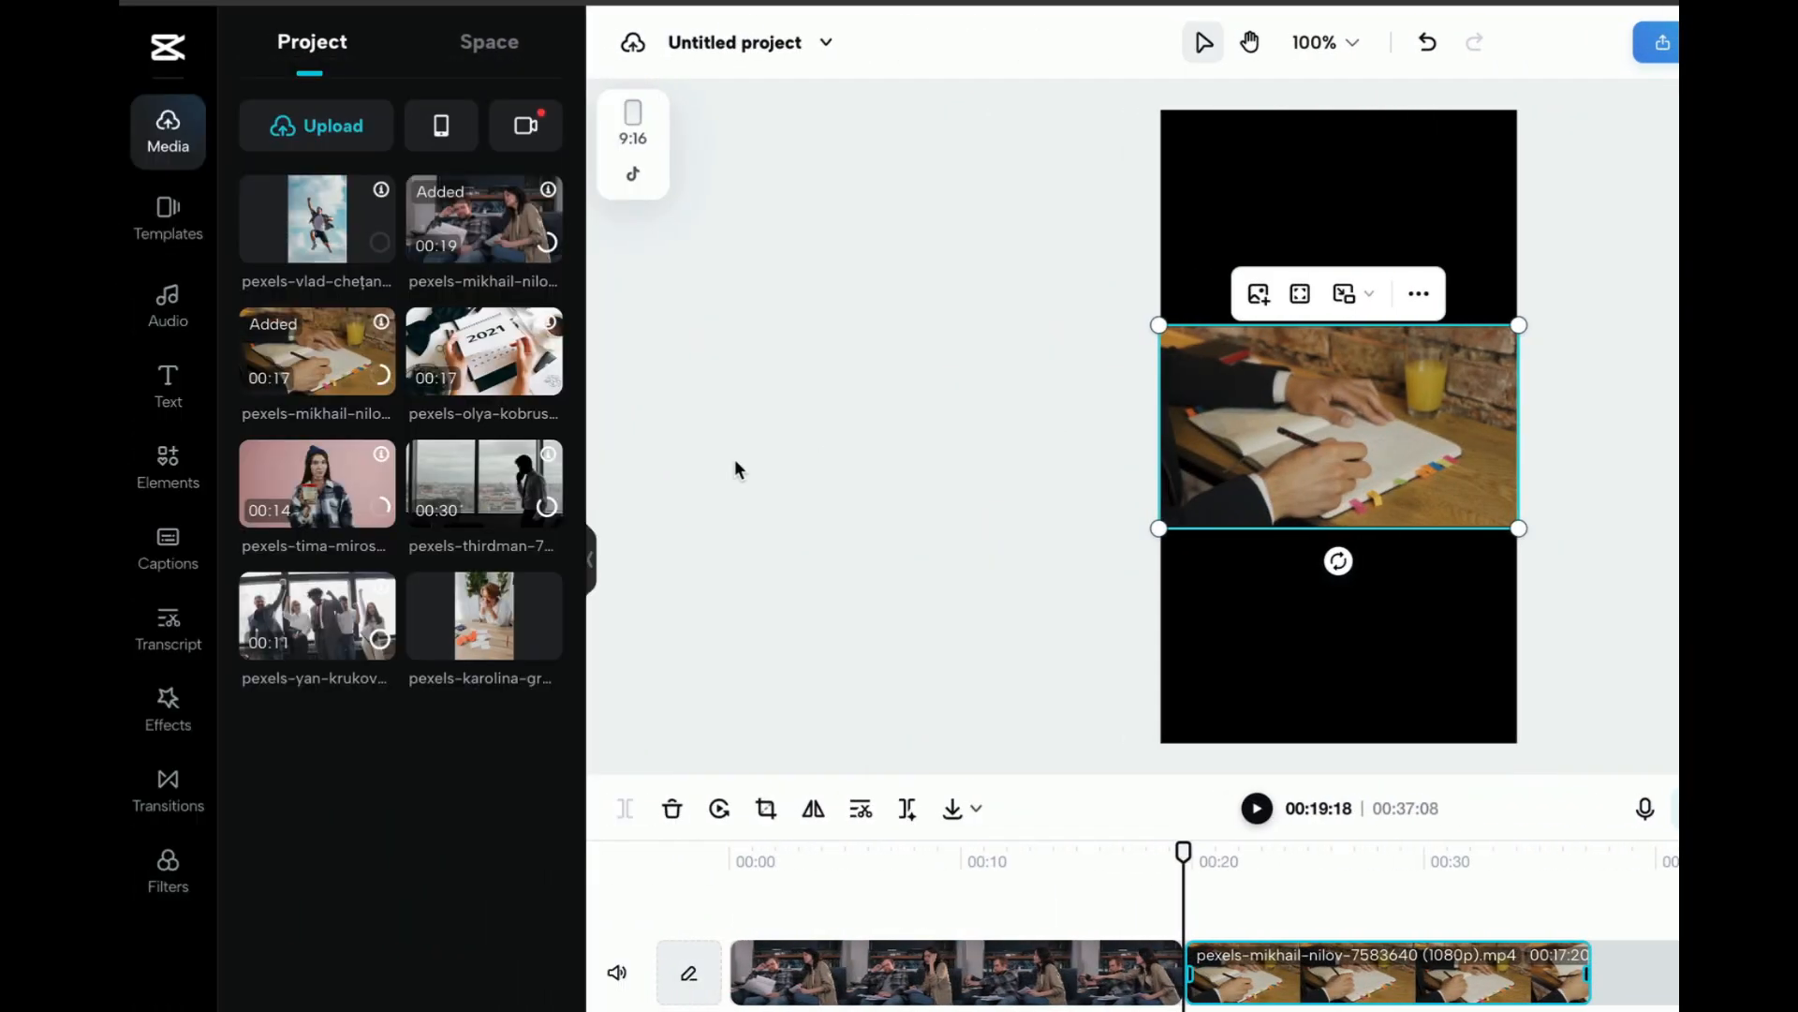
drag(487, 365, 1644, 998)
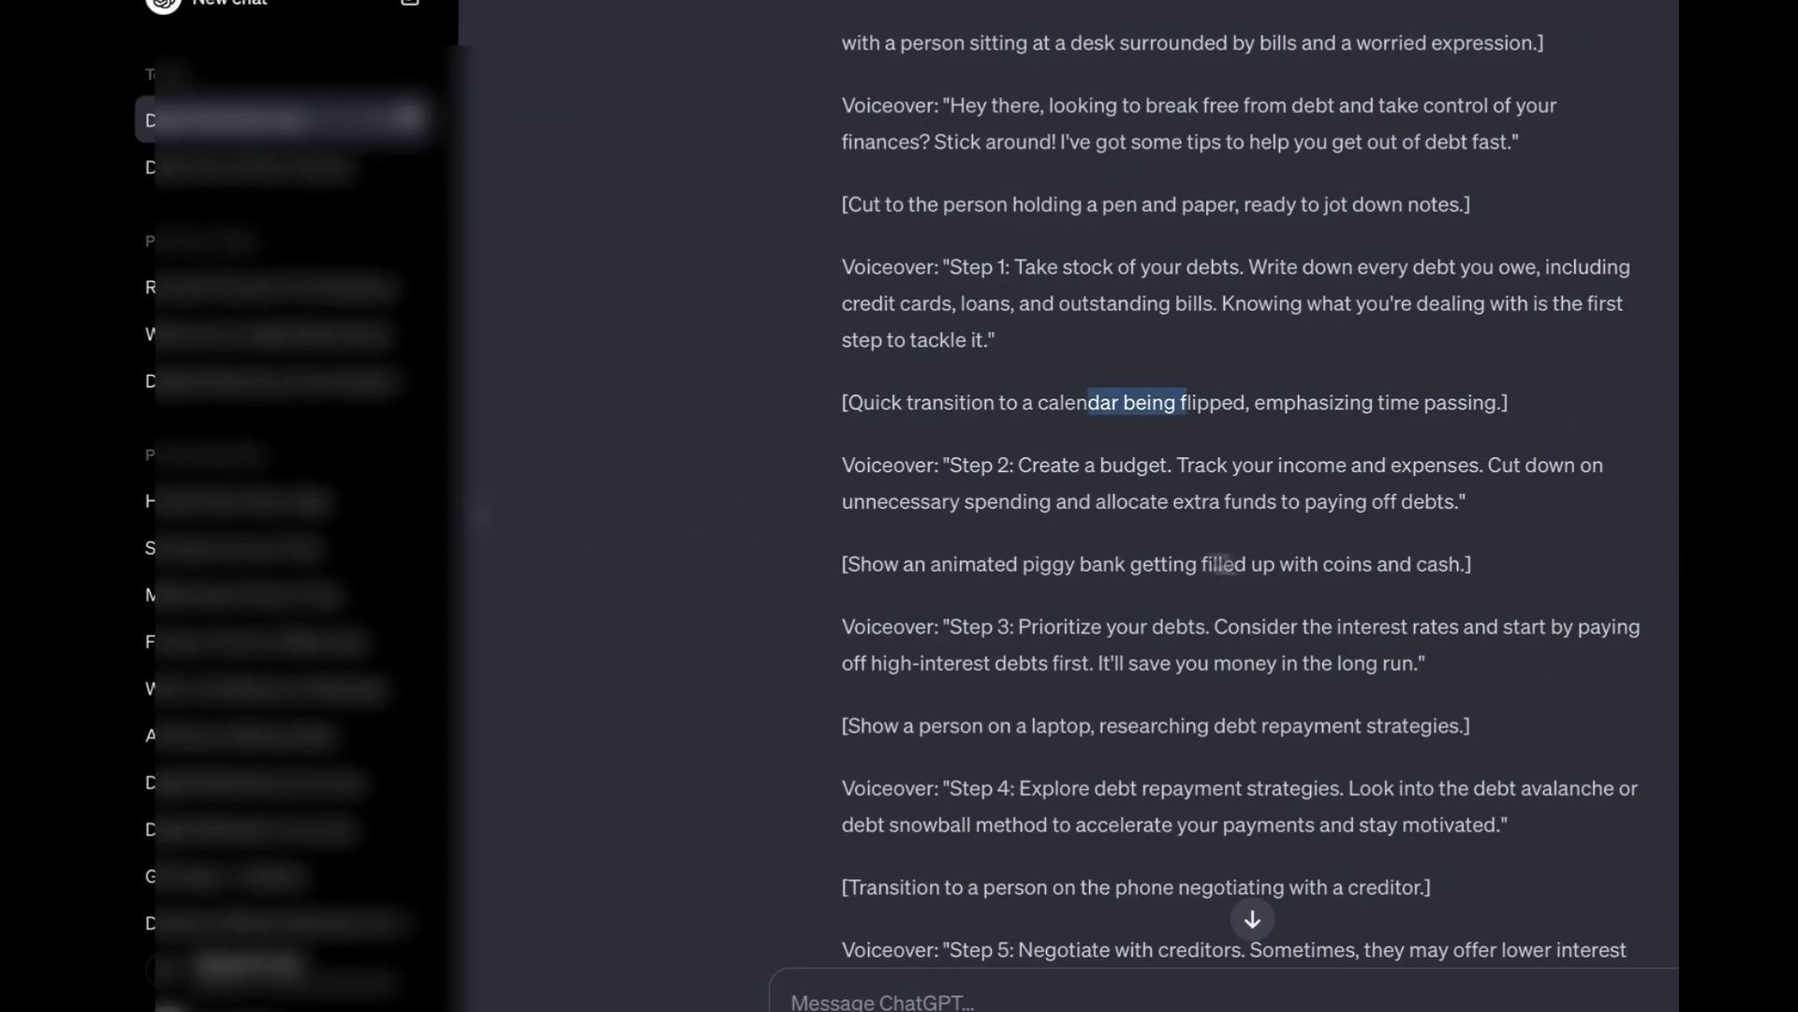
Append the clip of the woman holding a jar after the calendar clip and check the script's remaining scene cues
scroll(1134, 558, down, 2)
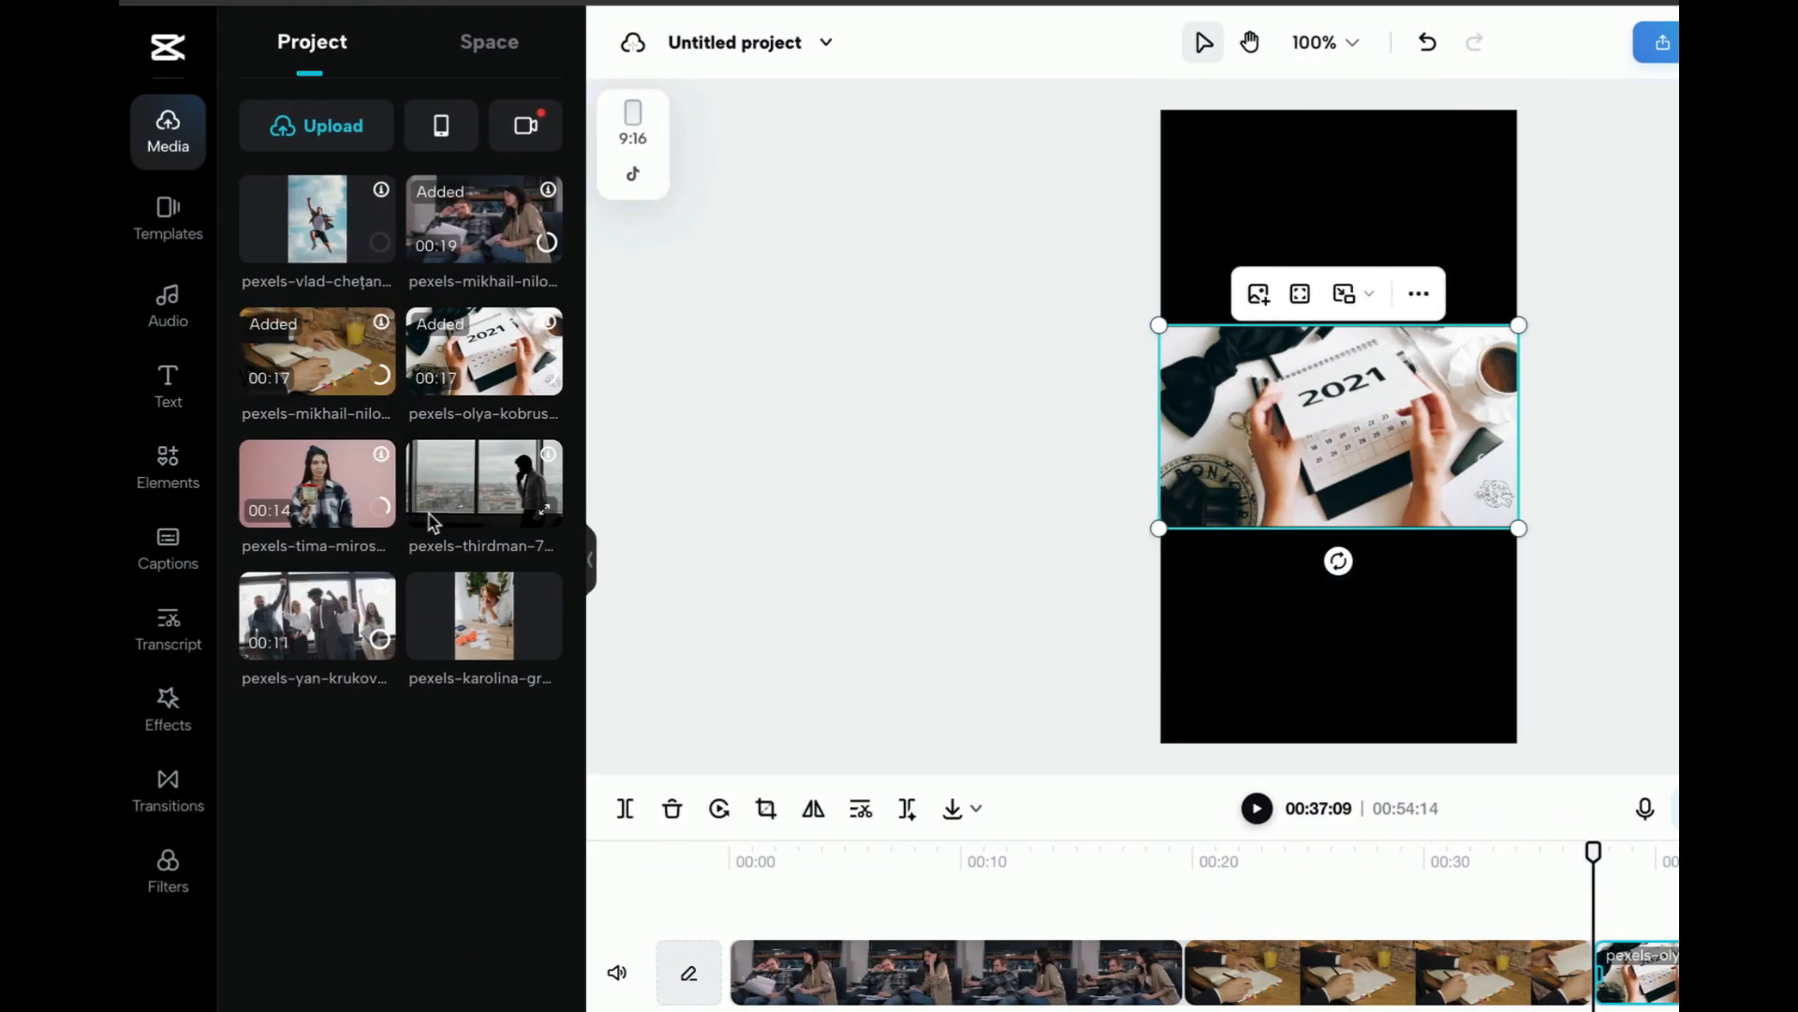
scroll(957, 925, right, 2)
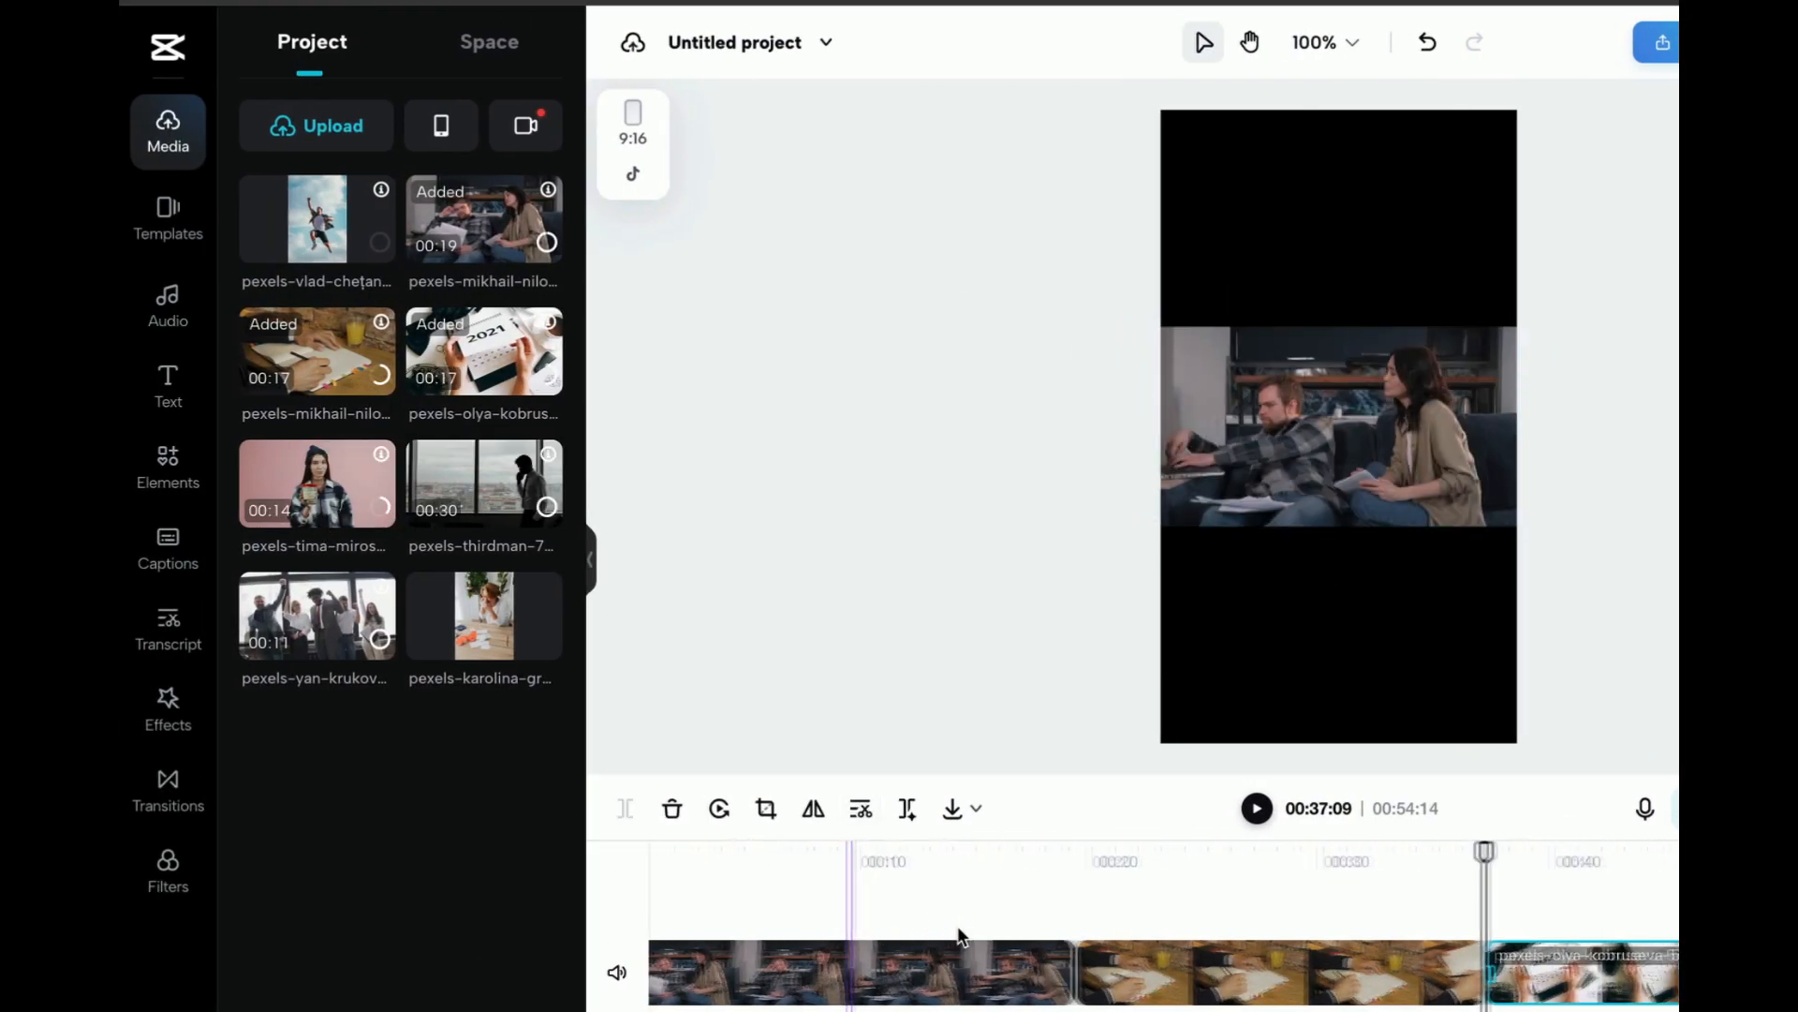
drag(338, 492, 1511, 838)
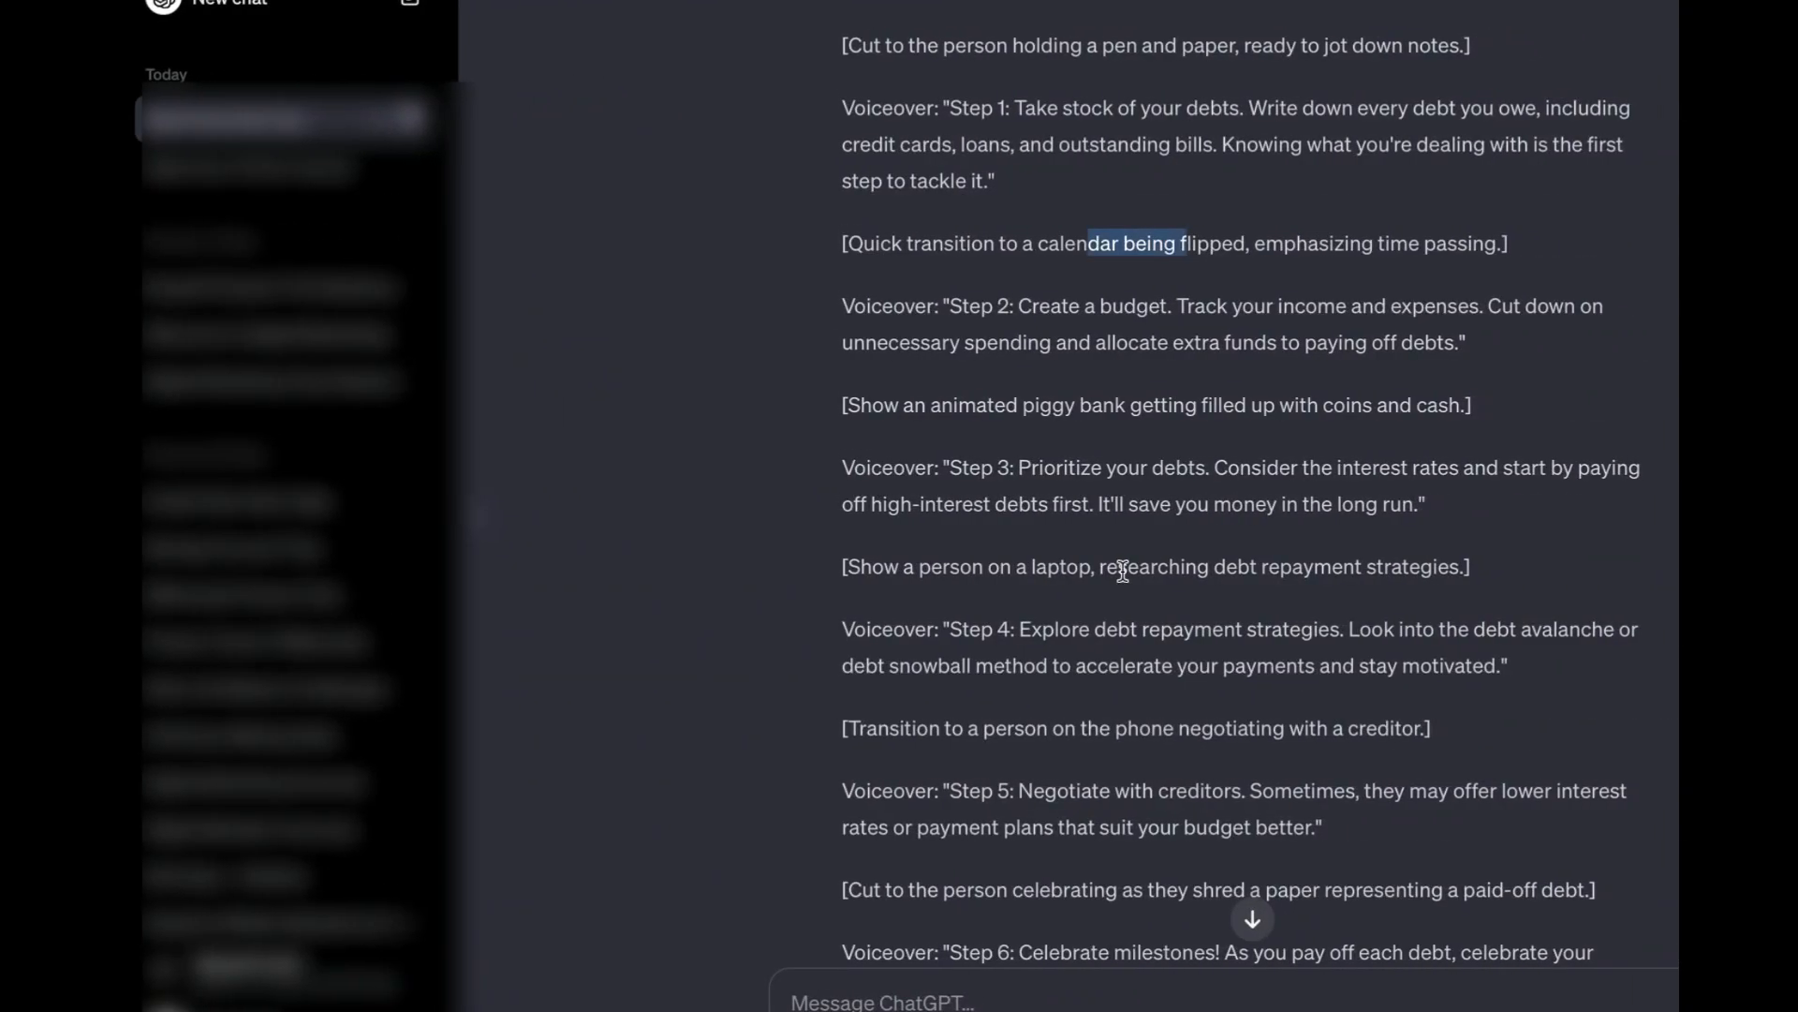
scroll(1123, 571, down, 3)
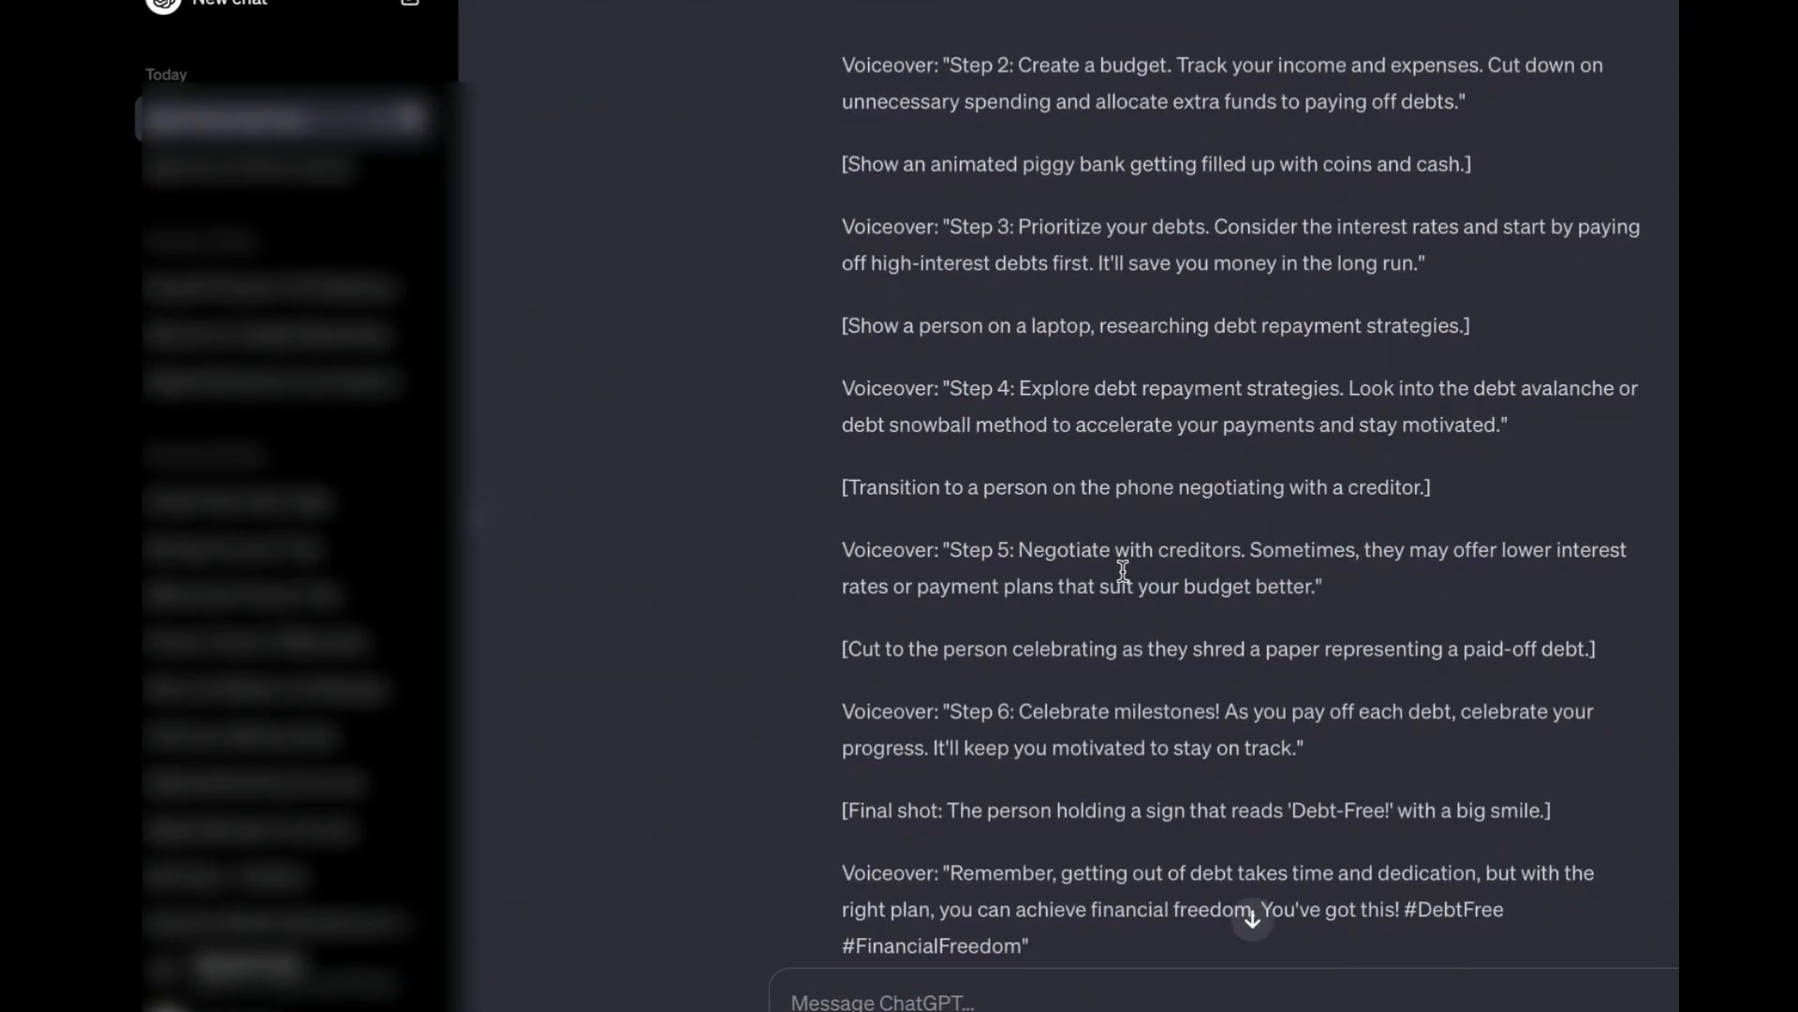
scroll(1123, 571, down, 1)
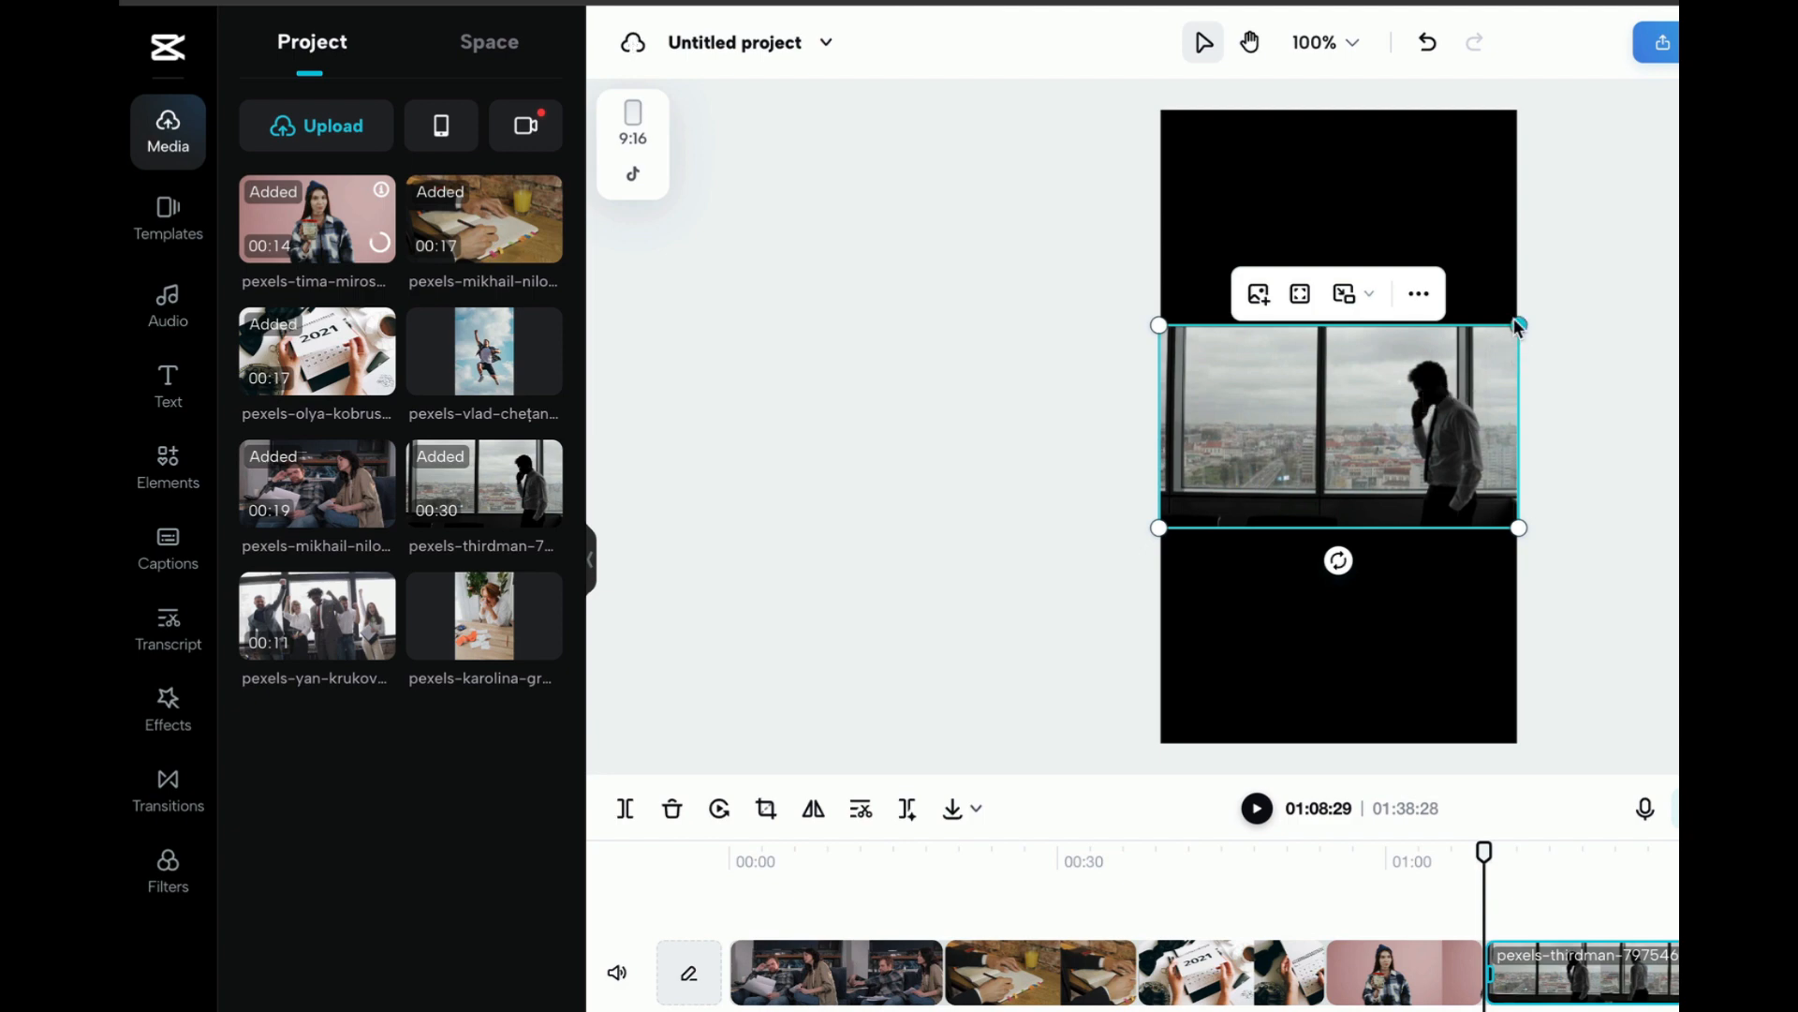
Enlarge the office window clip to fill the 9:16 frame and reposition it so the man on the phone is in view
drag(1519, 326, 1189, 329)
drag(1612, 554, 1789, 768)
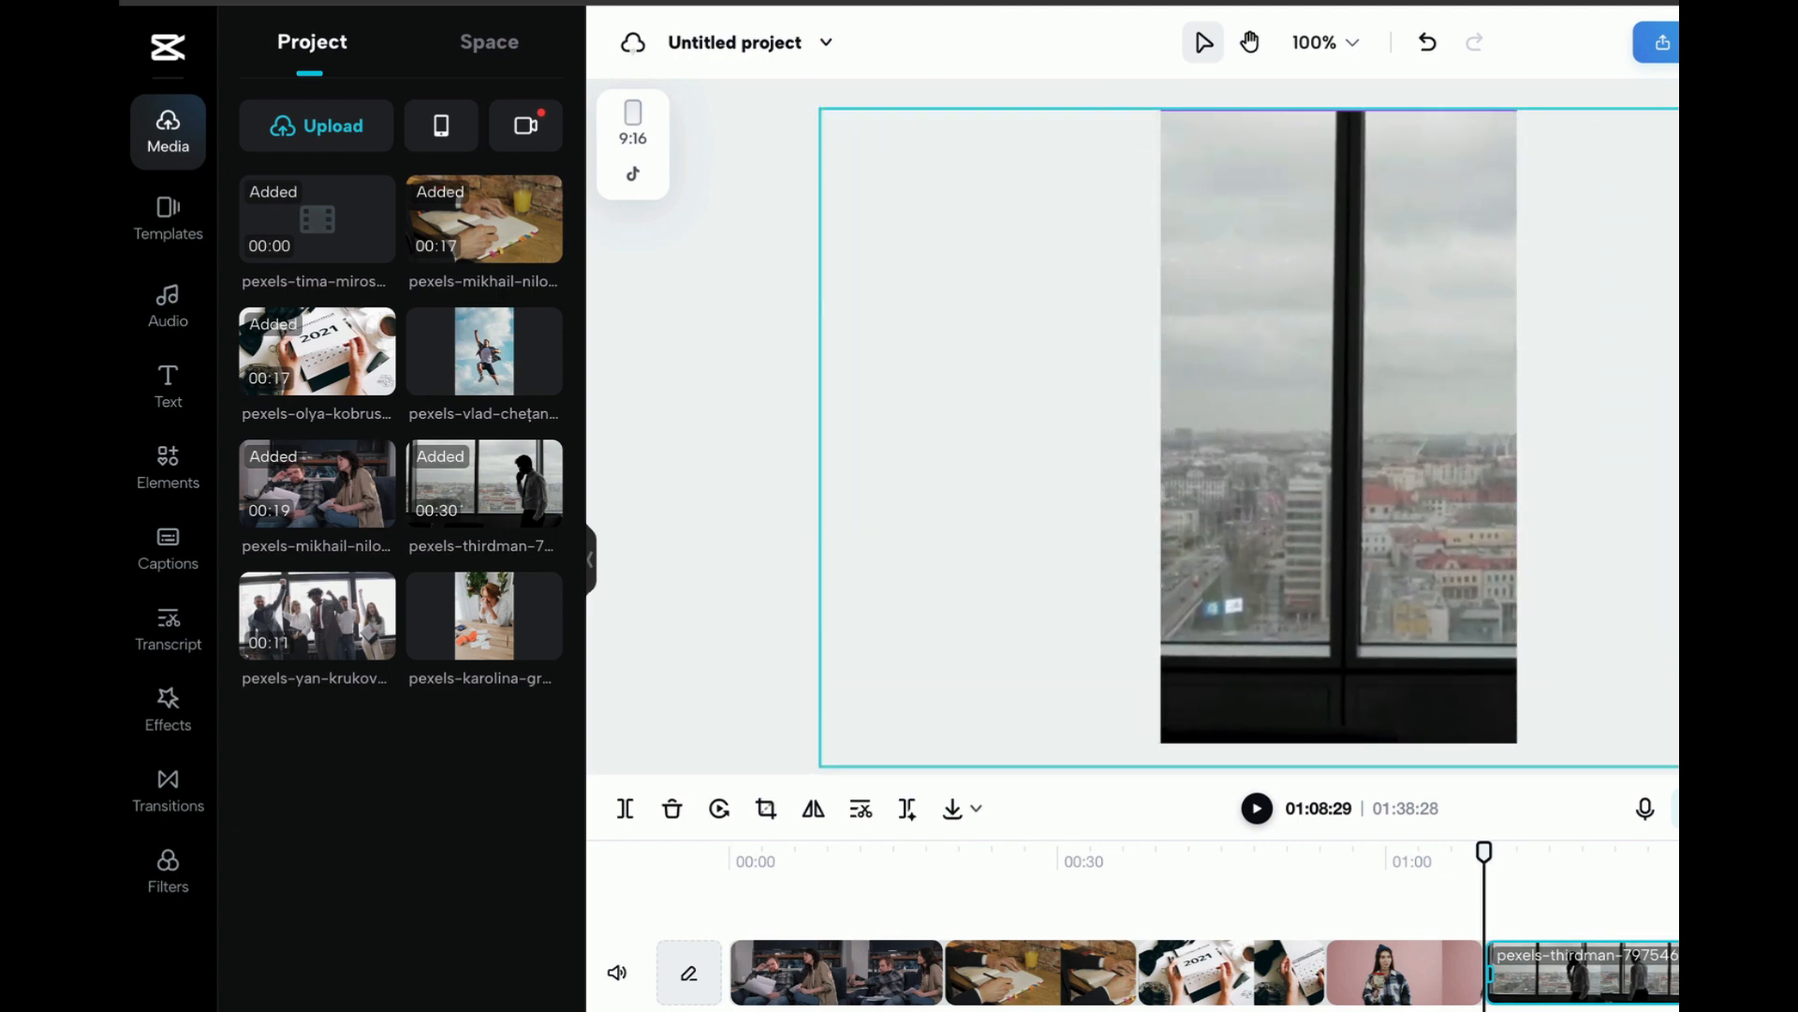
drag(1537, 635, 1187, 627)
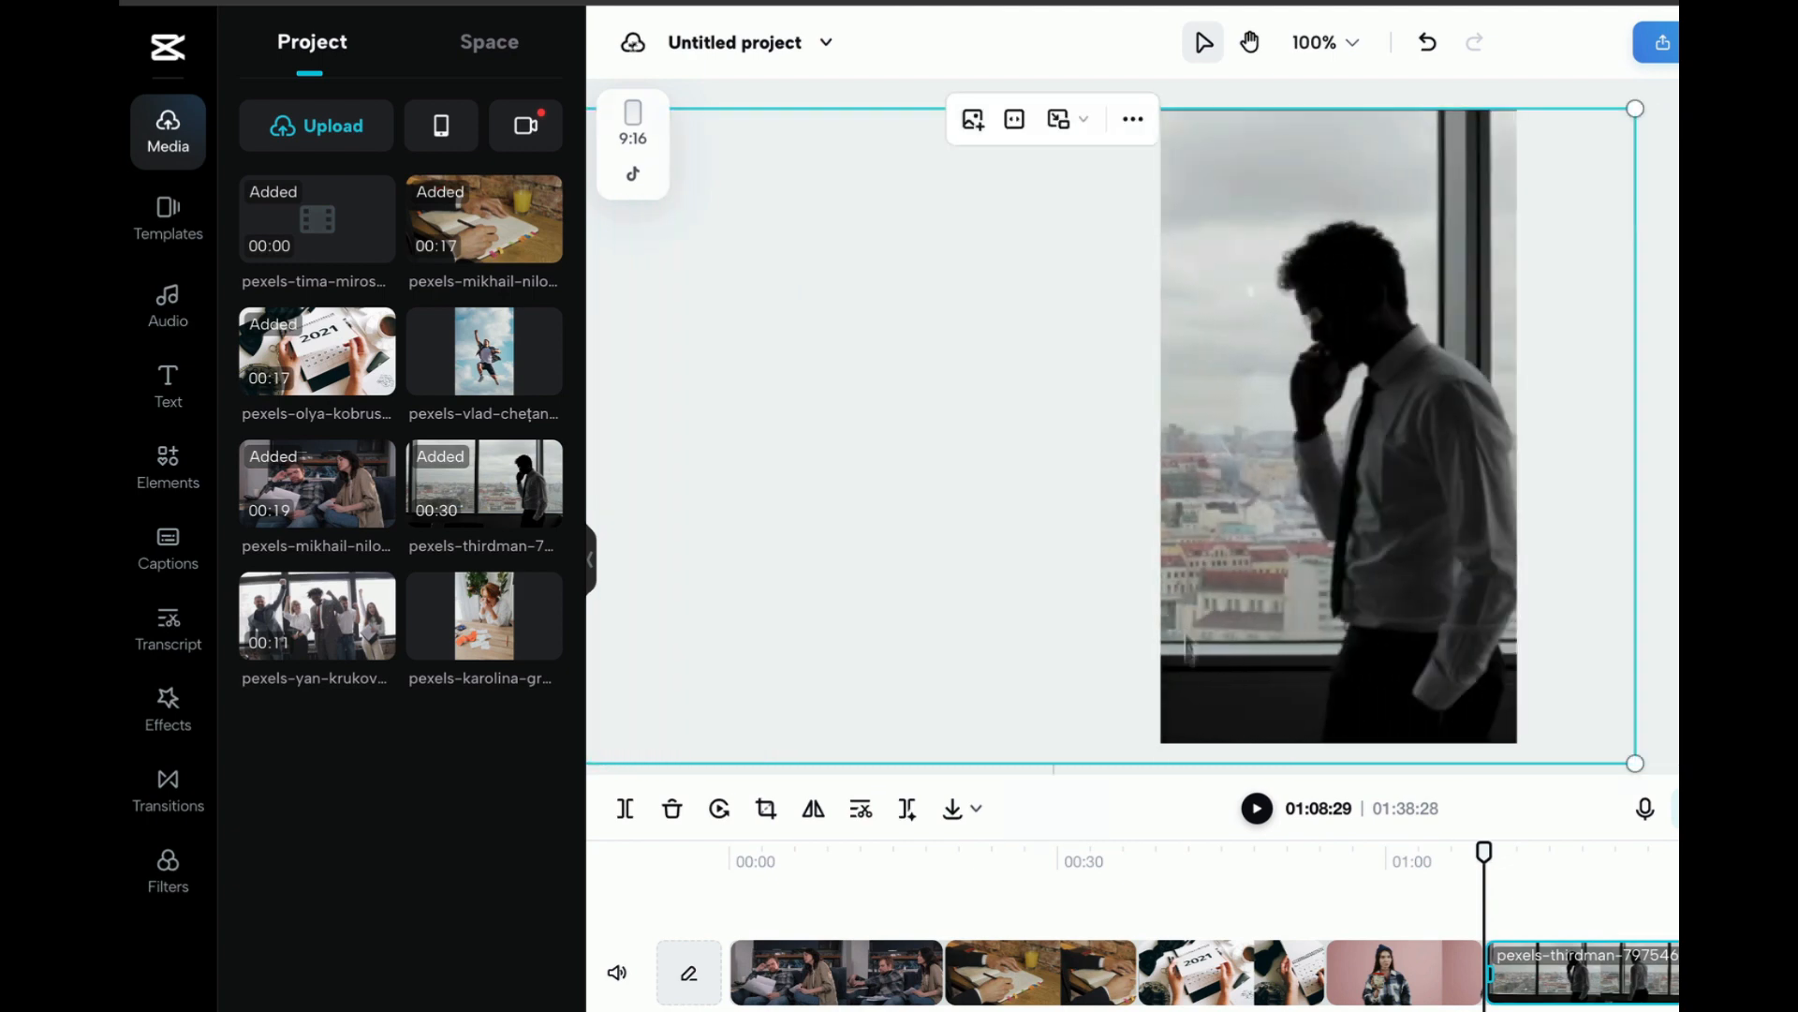
Reposition the enlarged opening couple clip so the seated man fills the vertical frame, checking the framing at several moments
click(1409, 974)
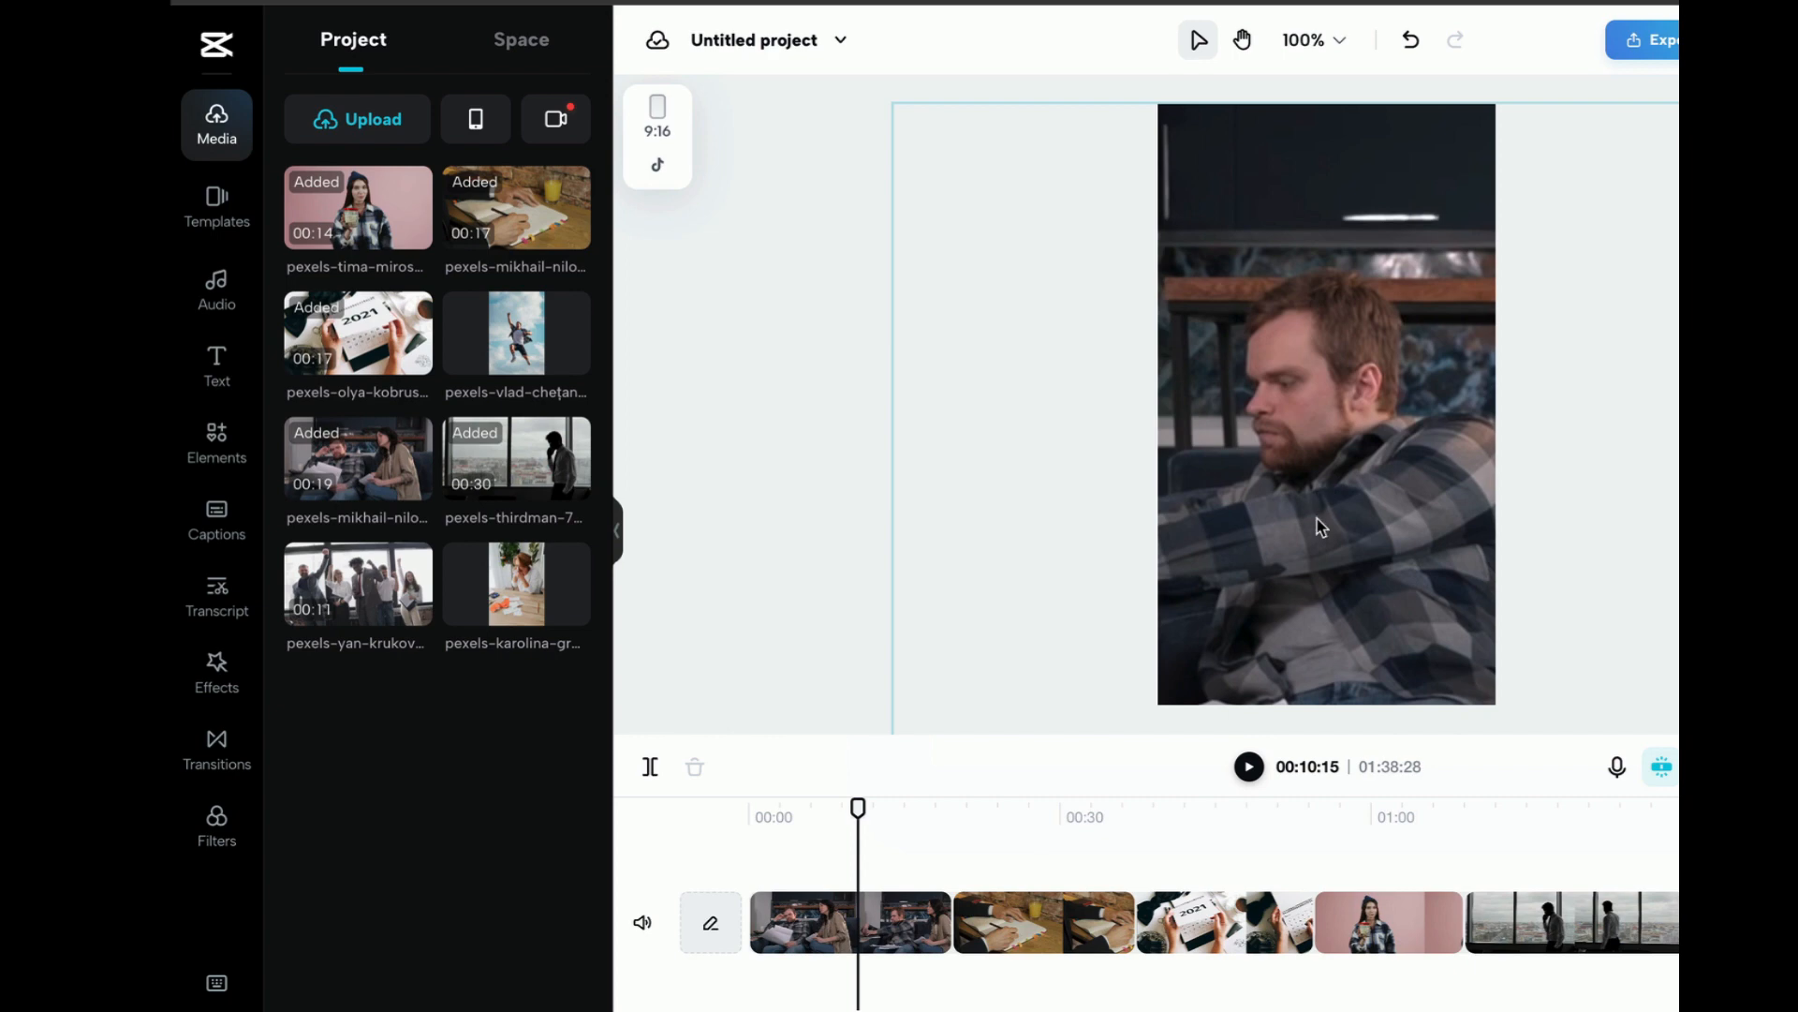
mouse_move(858, 808)
mouse_down()
mouse_move(807, 820)
mouse_move(839, 831)
mouse_up()
drag(1280, 546, 872, 533)
mouse_move(840, 811)
mouse_down()
mouse_move(911, 811)
mouse_move(874, 811)
mouse_up()
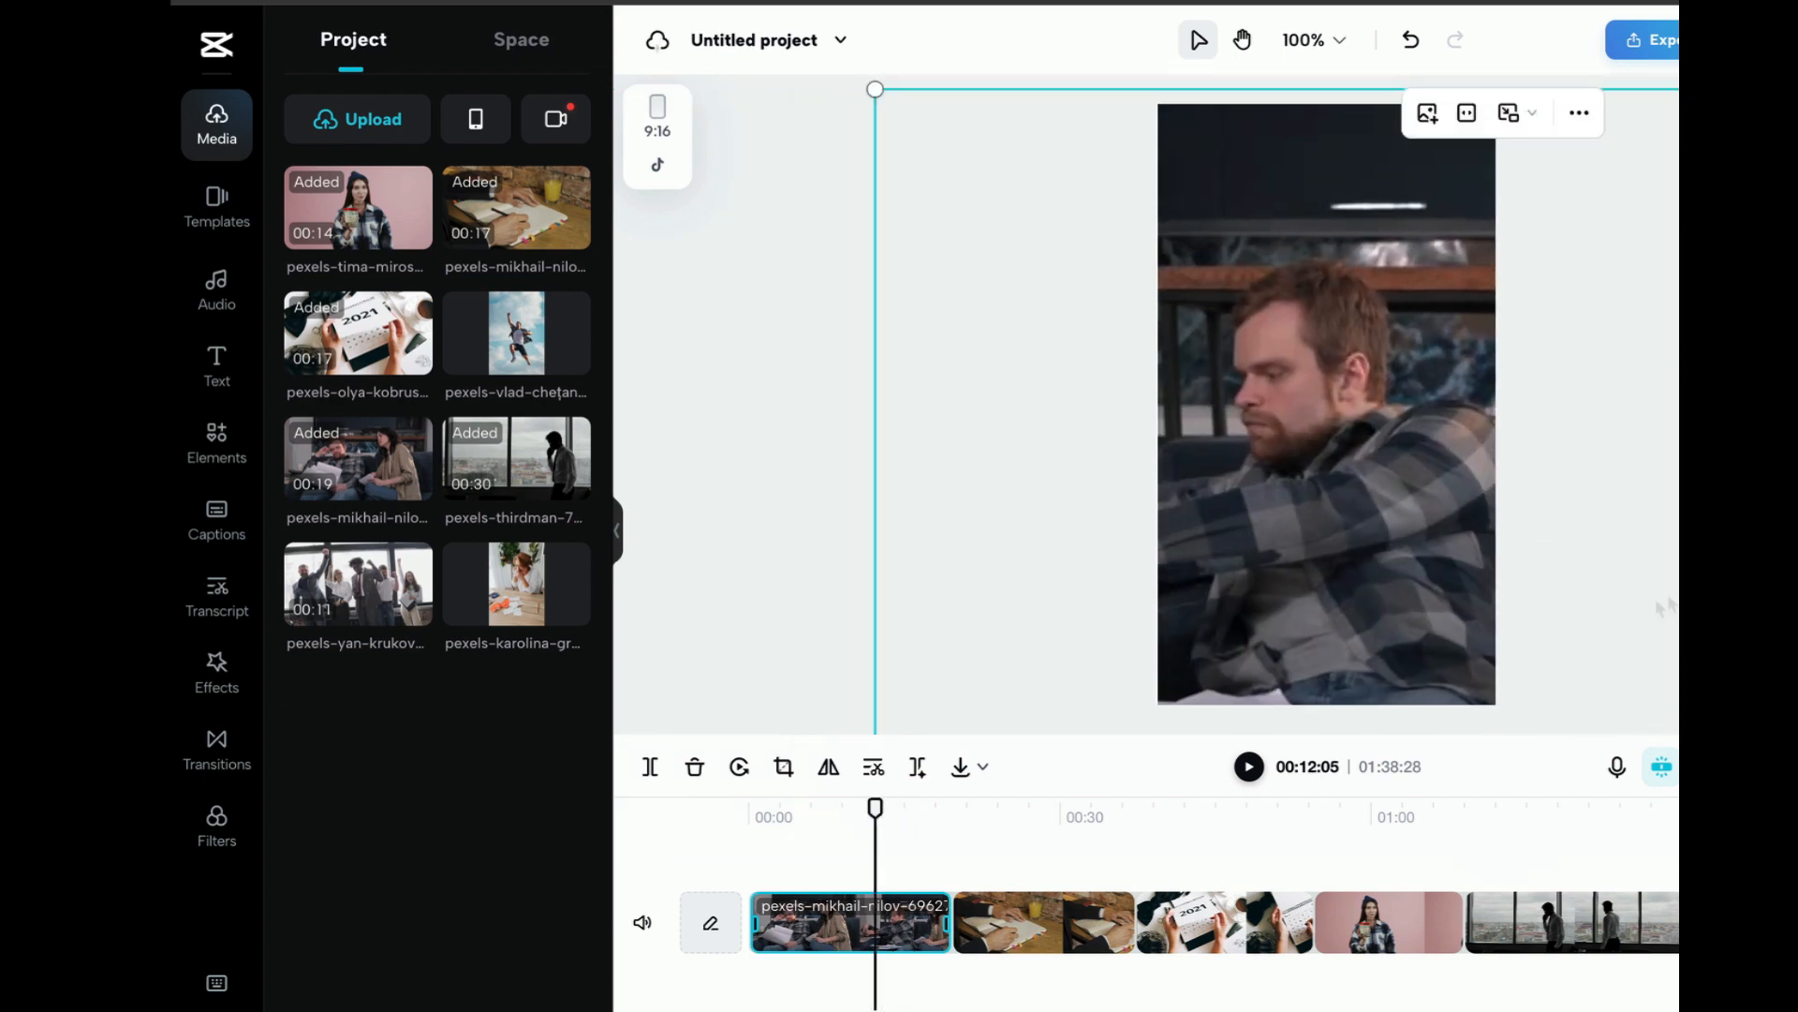
Trim the opening couple clip to about 8 seconds and shorten the note-writing clip and the clips following it
drag(878, 824, 1217, 838)
click(817, 885)
drag(817, 885, 751, 885)
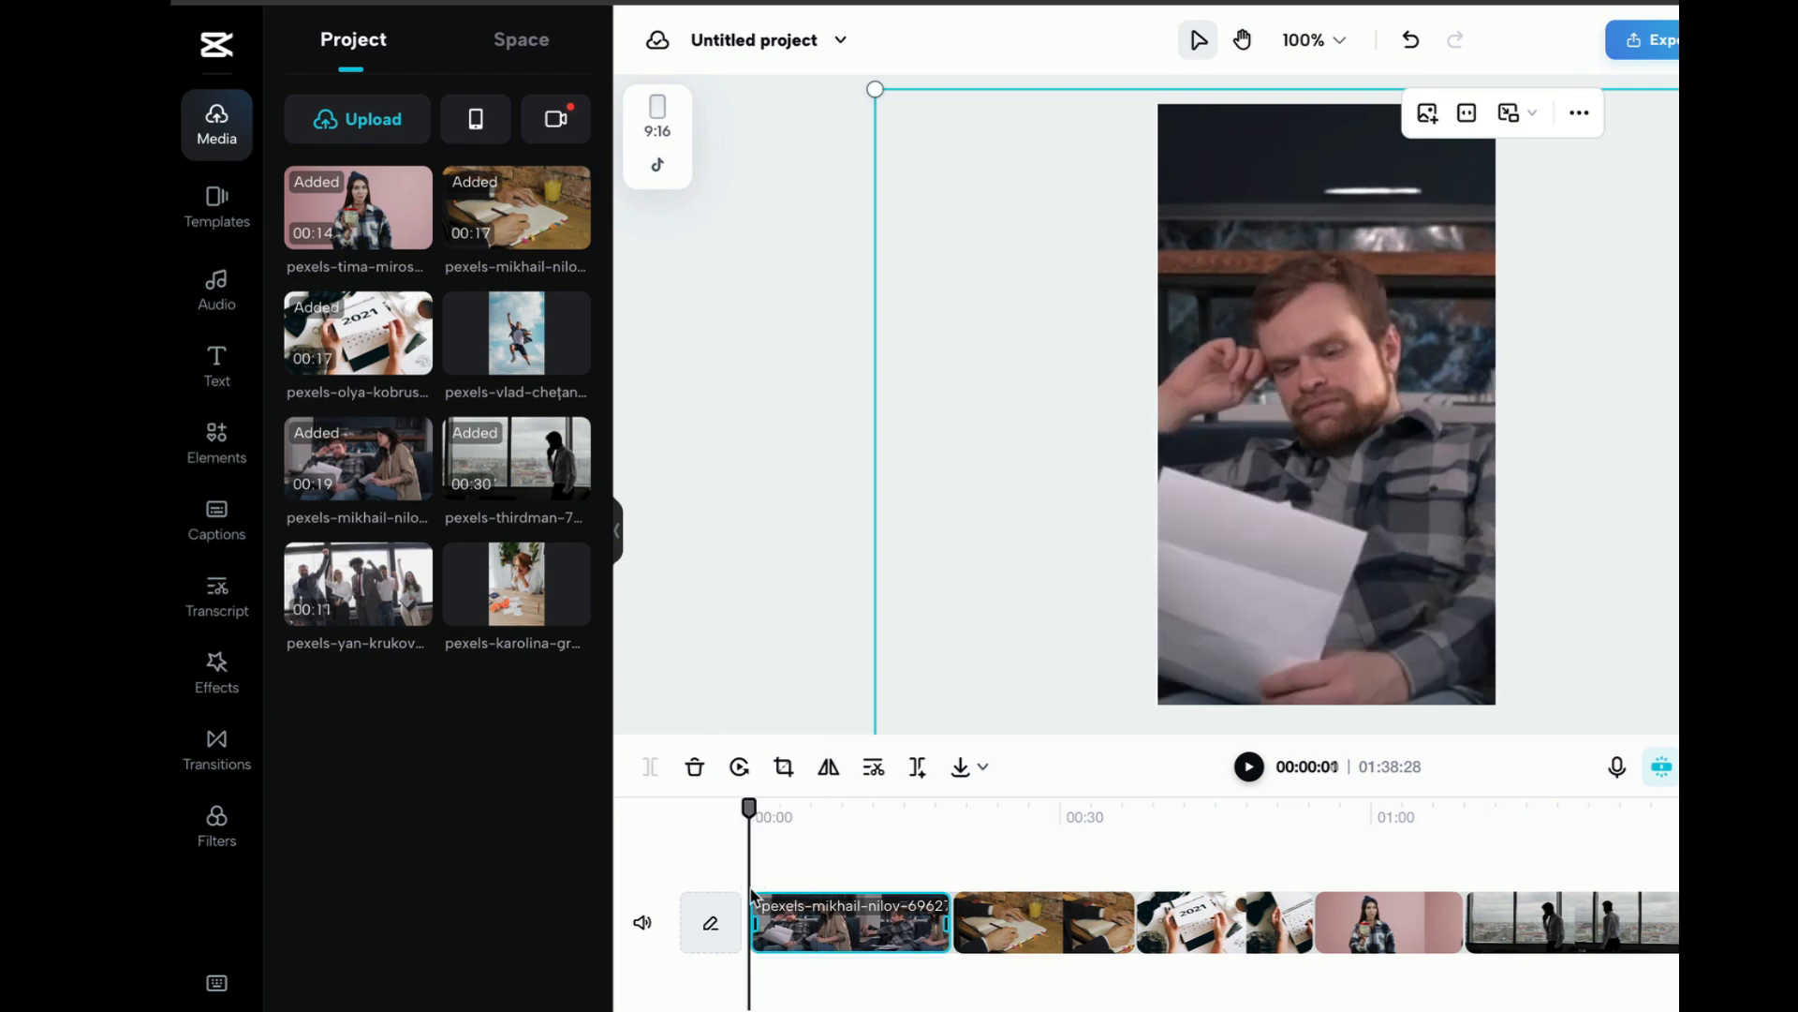
click(1248, 767)
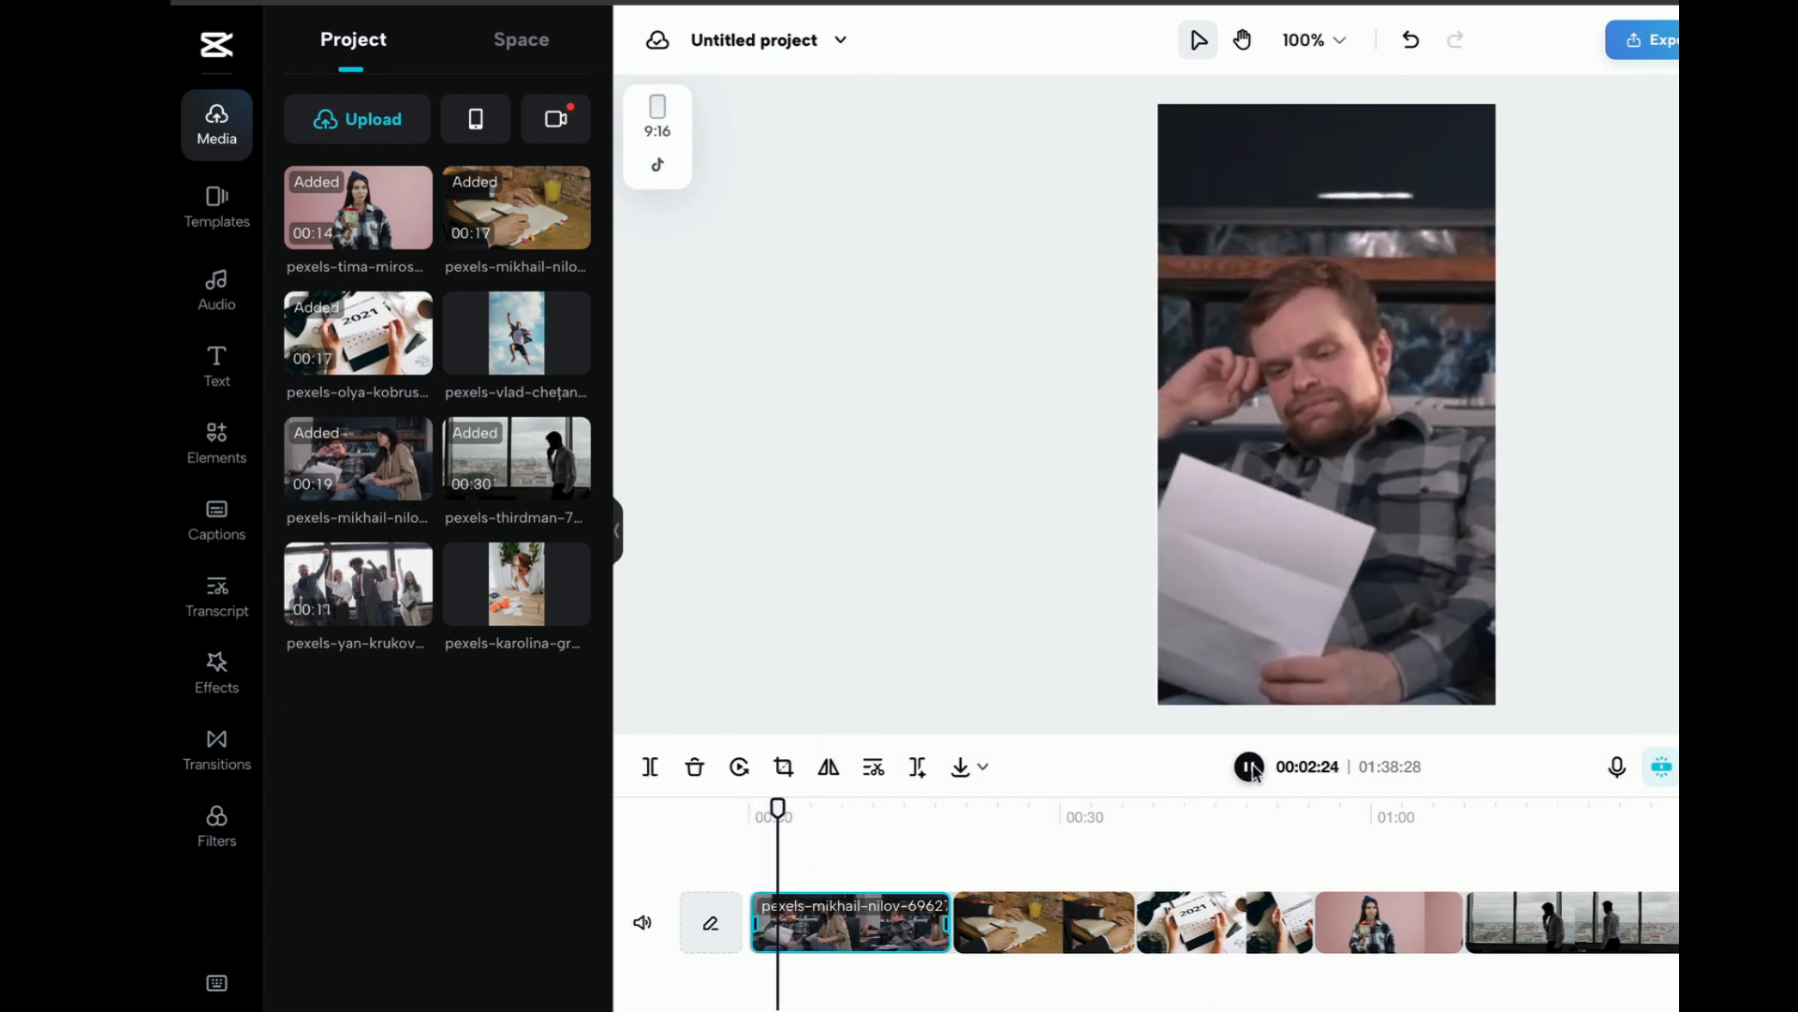
click(1250, 768)
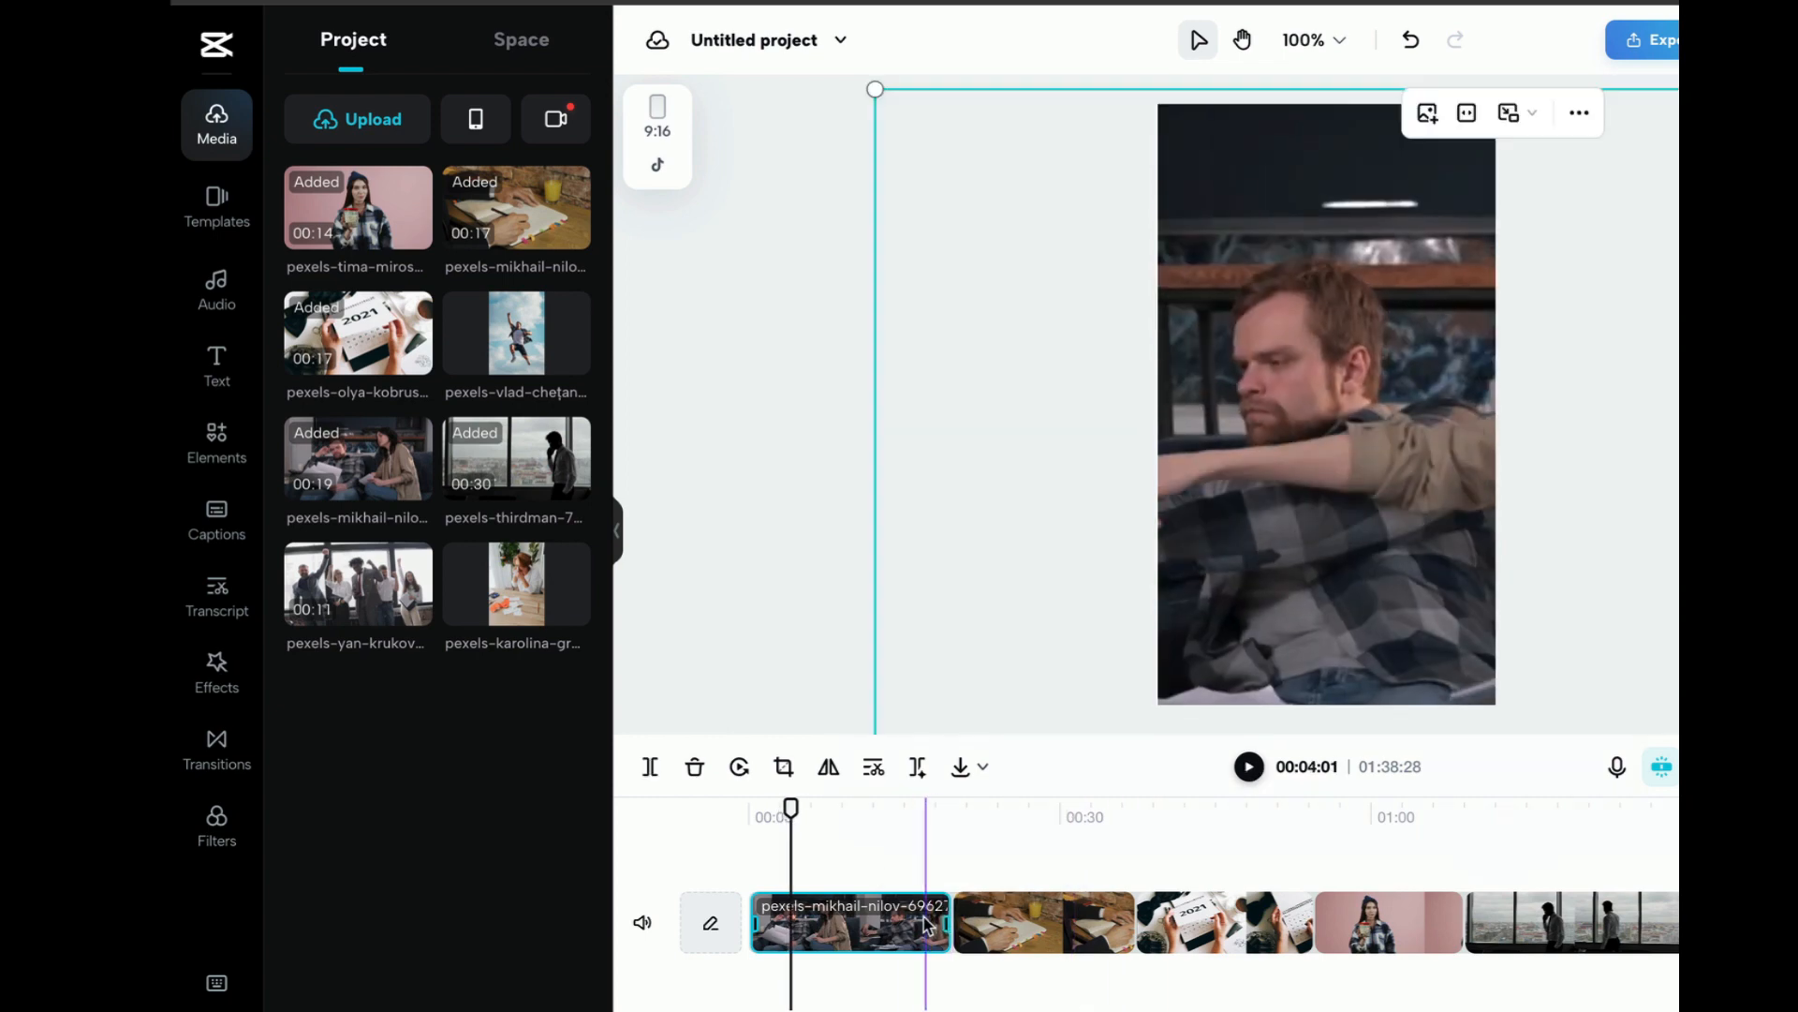
drag(954, 922, 843, 934)
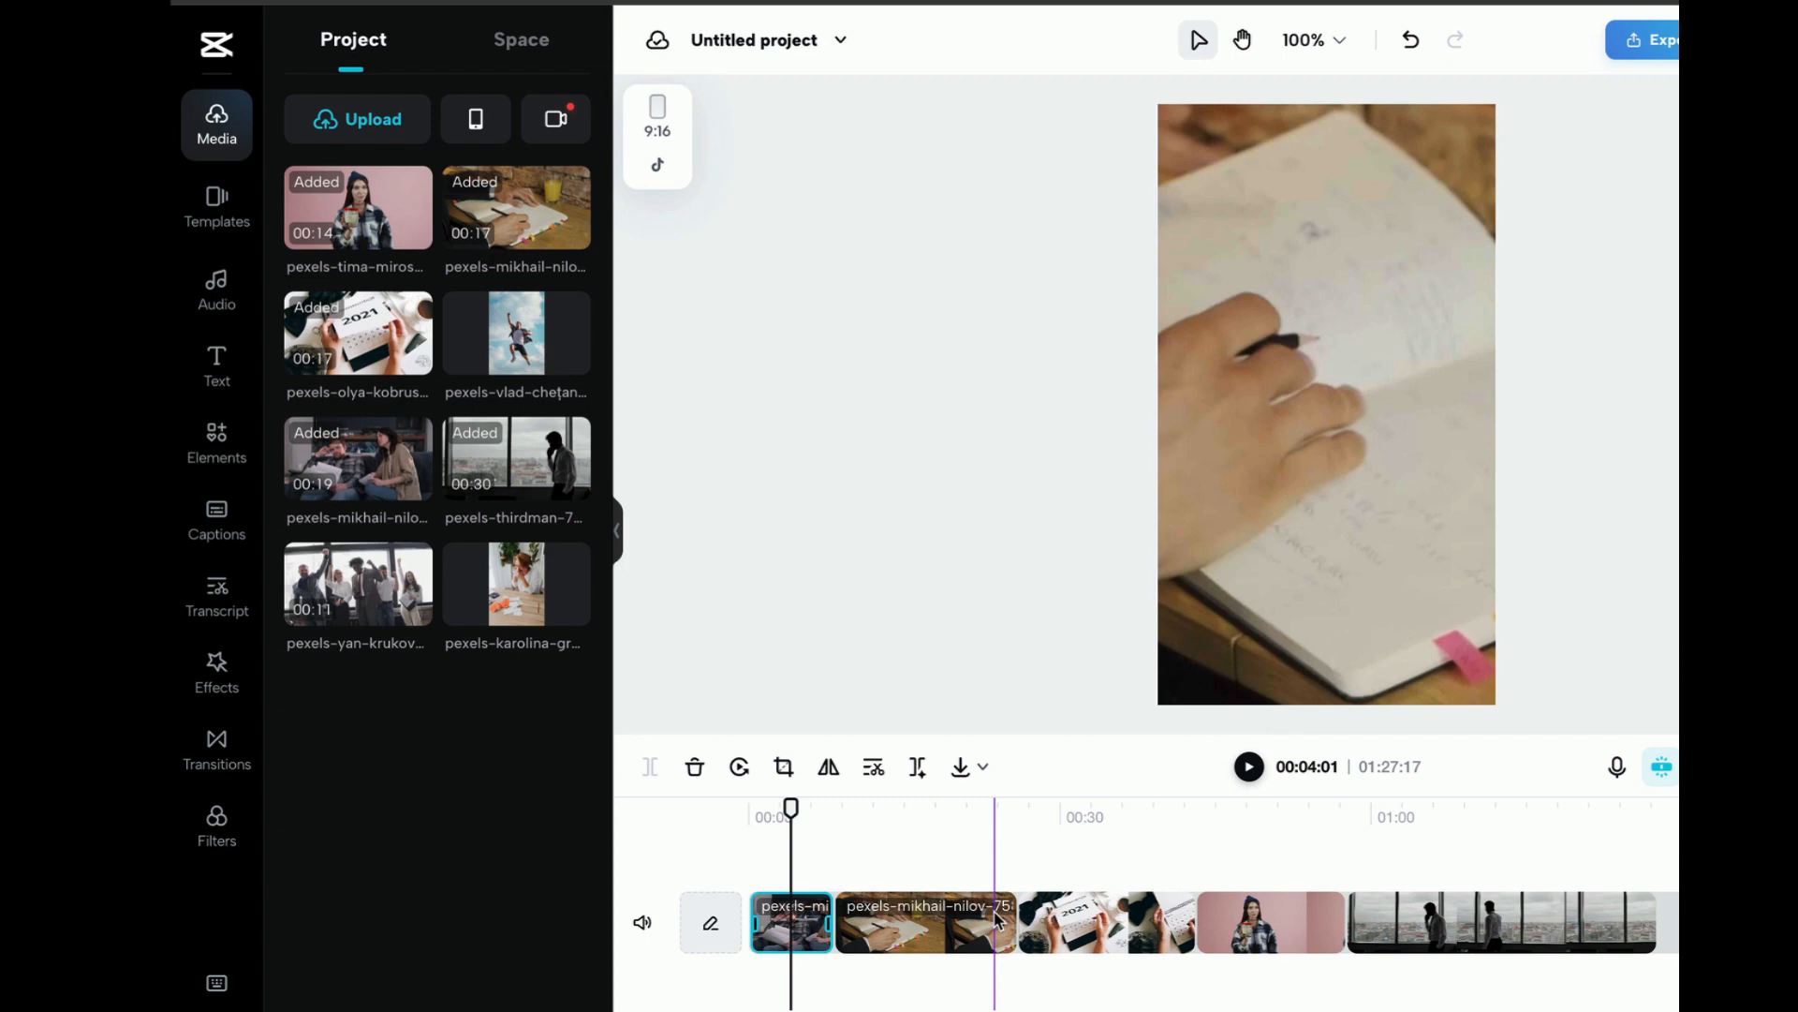
drag(998, 923, 904, 927)
click(1038, 923)
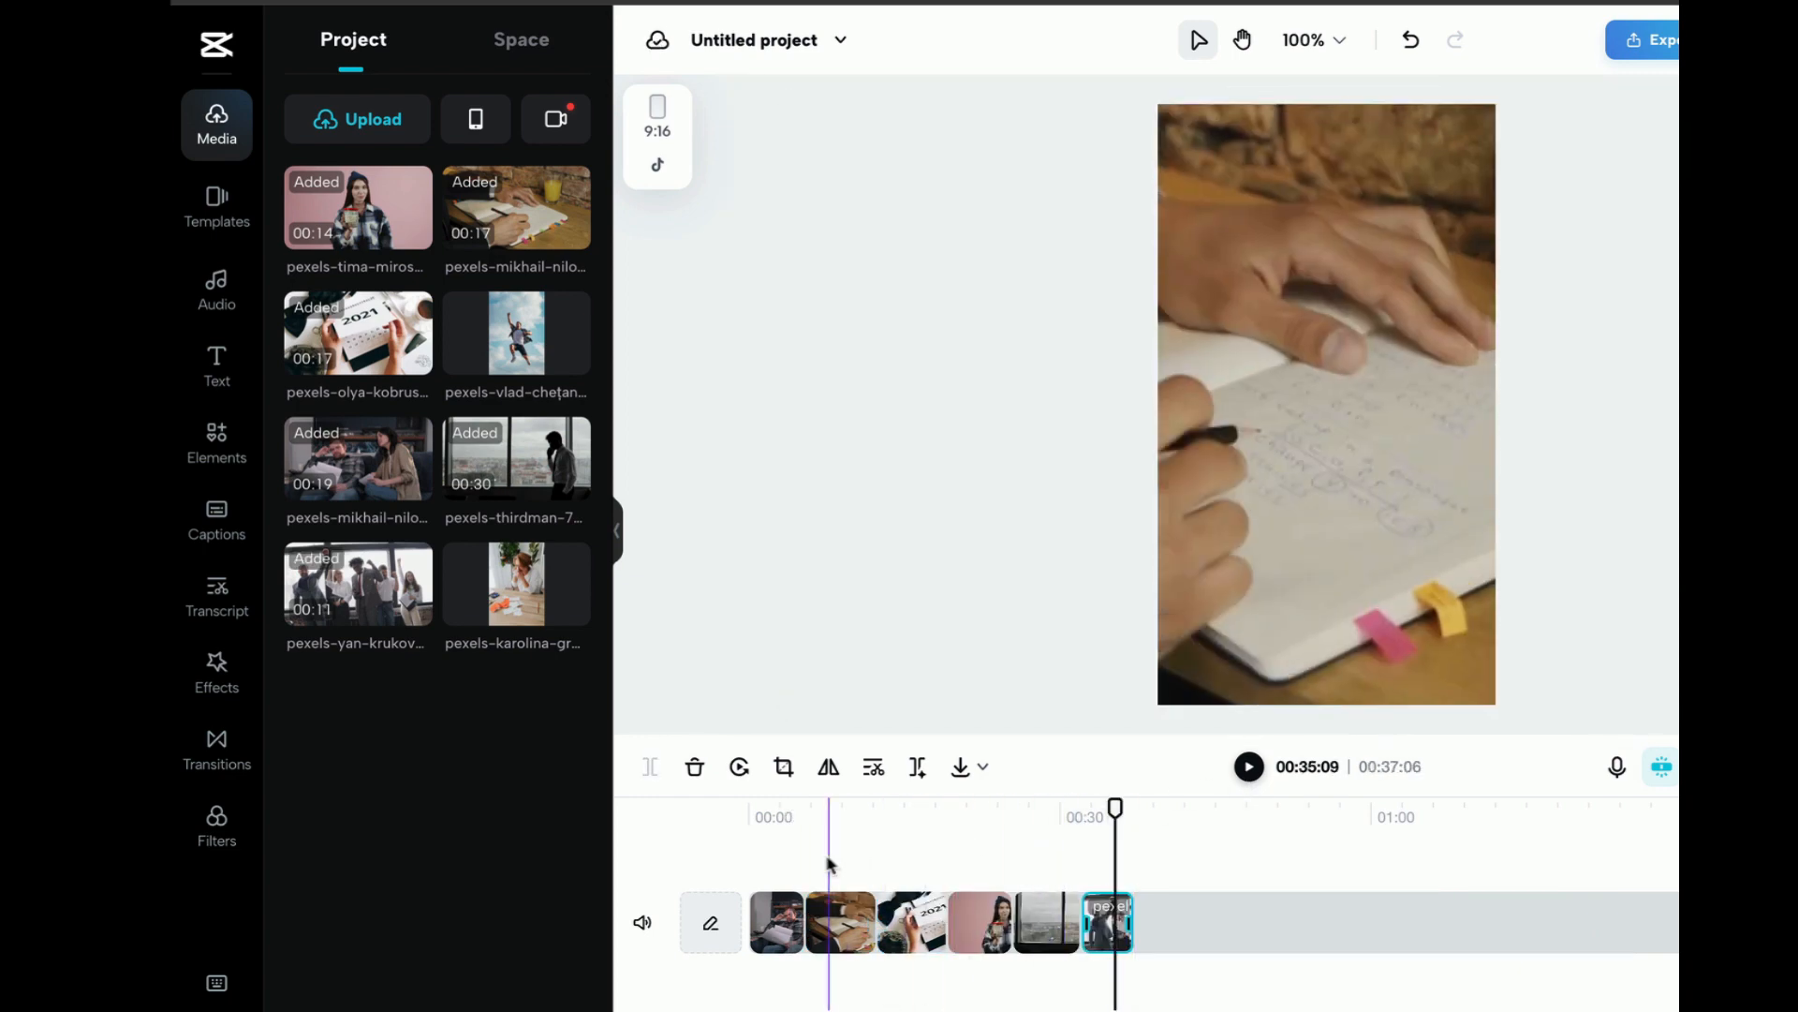
Play the sequence from the start and trim the opening couple clip further to about 1.6 seconds
click(753, 819)
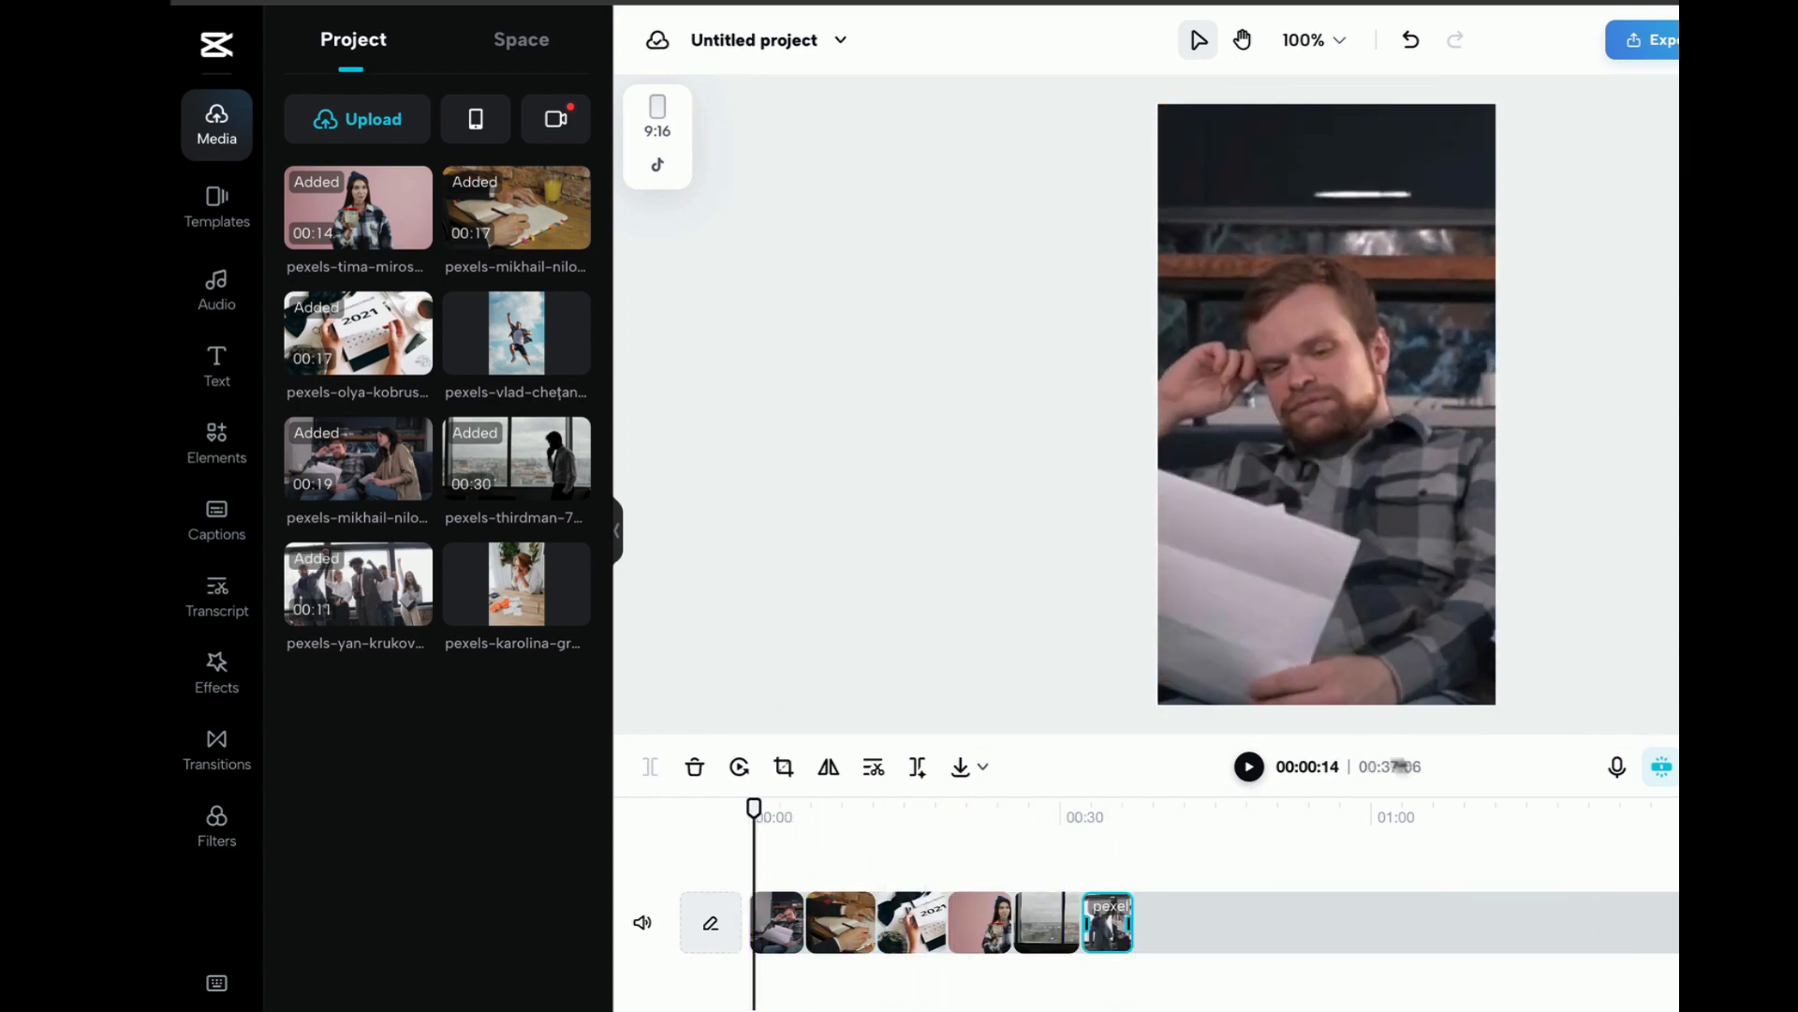
click(1248, 767)
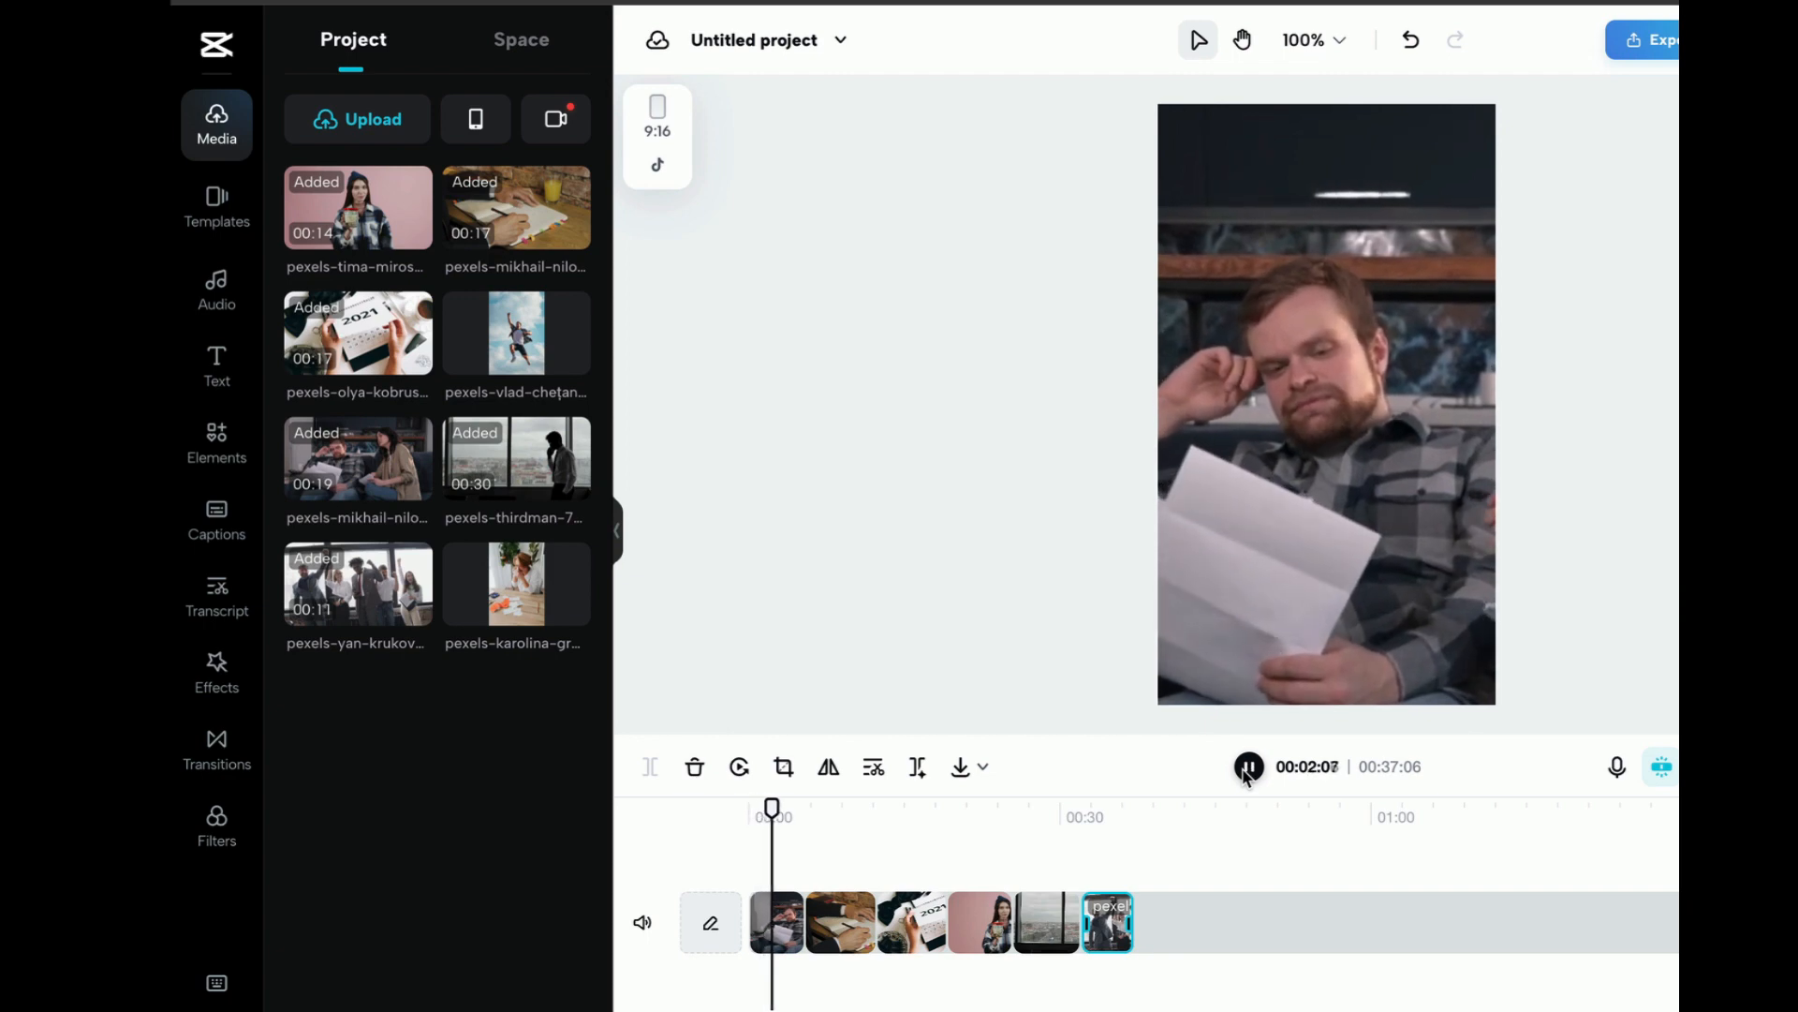
click(1248, 767)
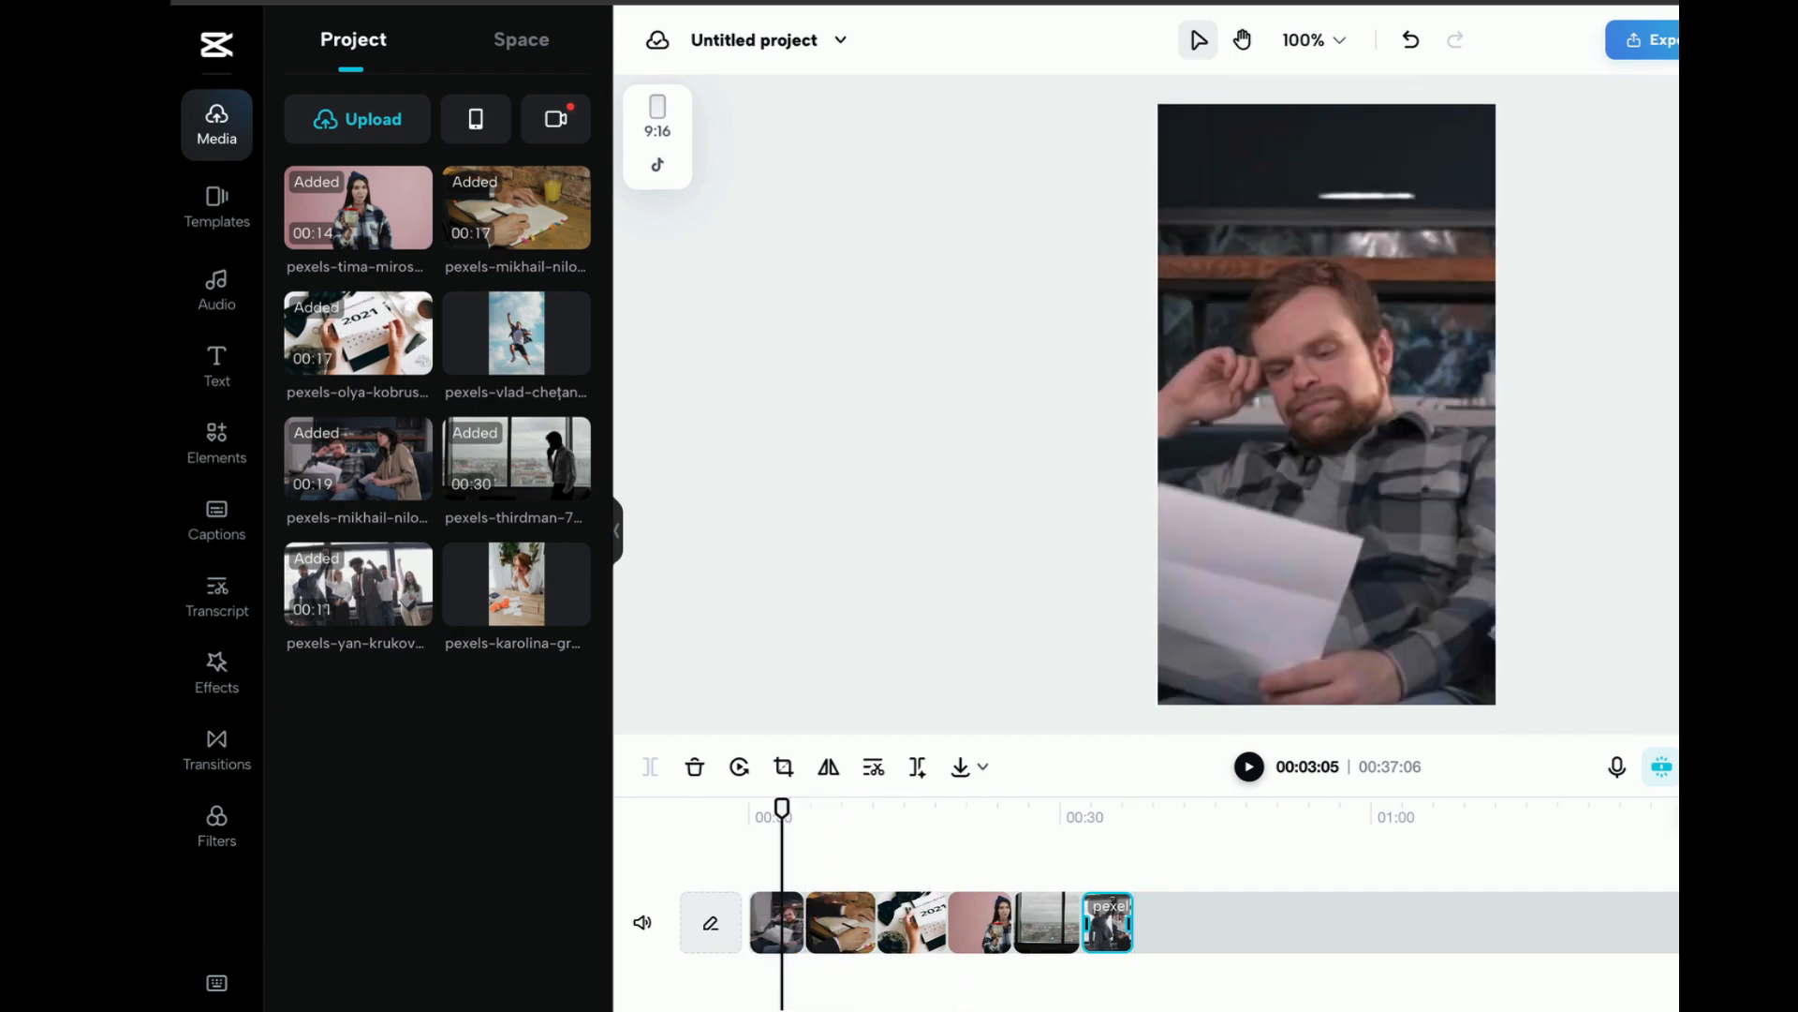
key(ctrl+plus)
key(ctrl+plus)
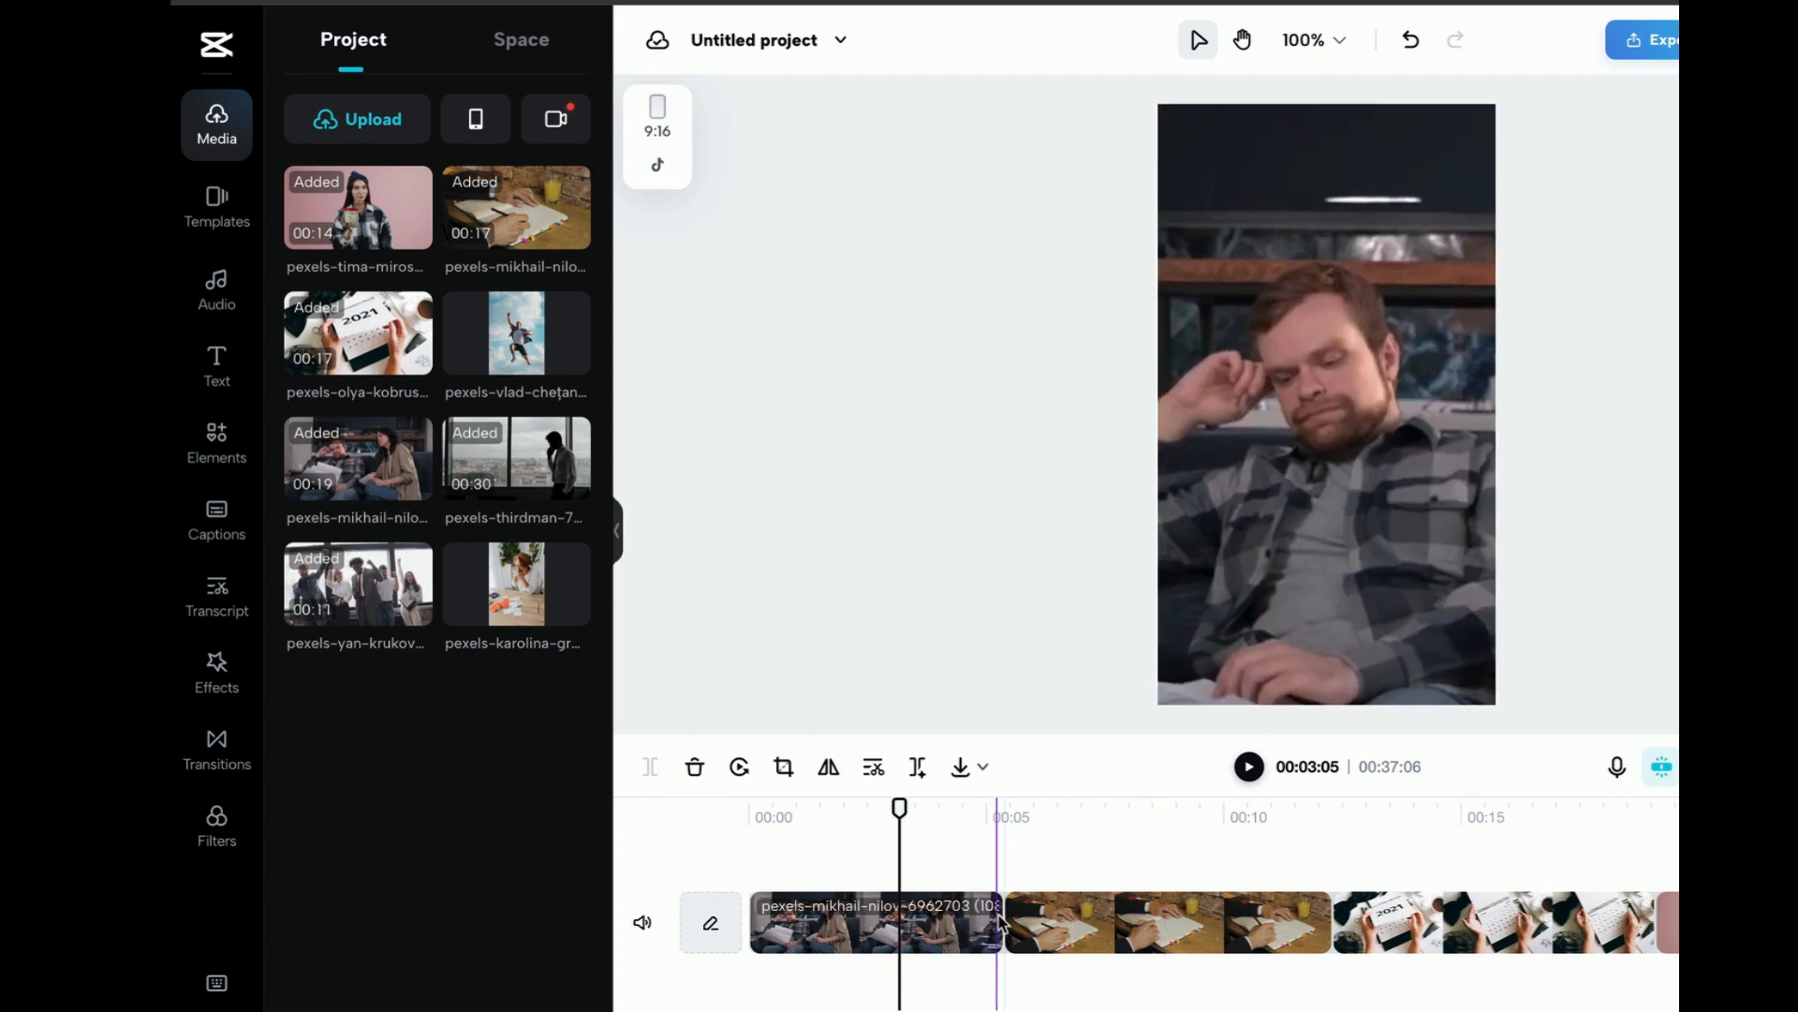
drag(999, 922, 825, 915)
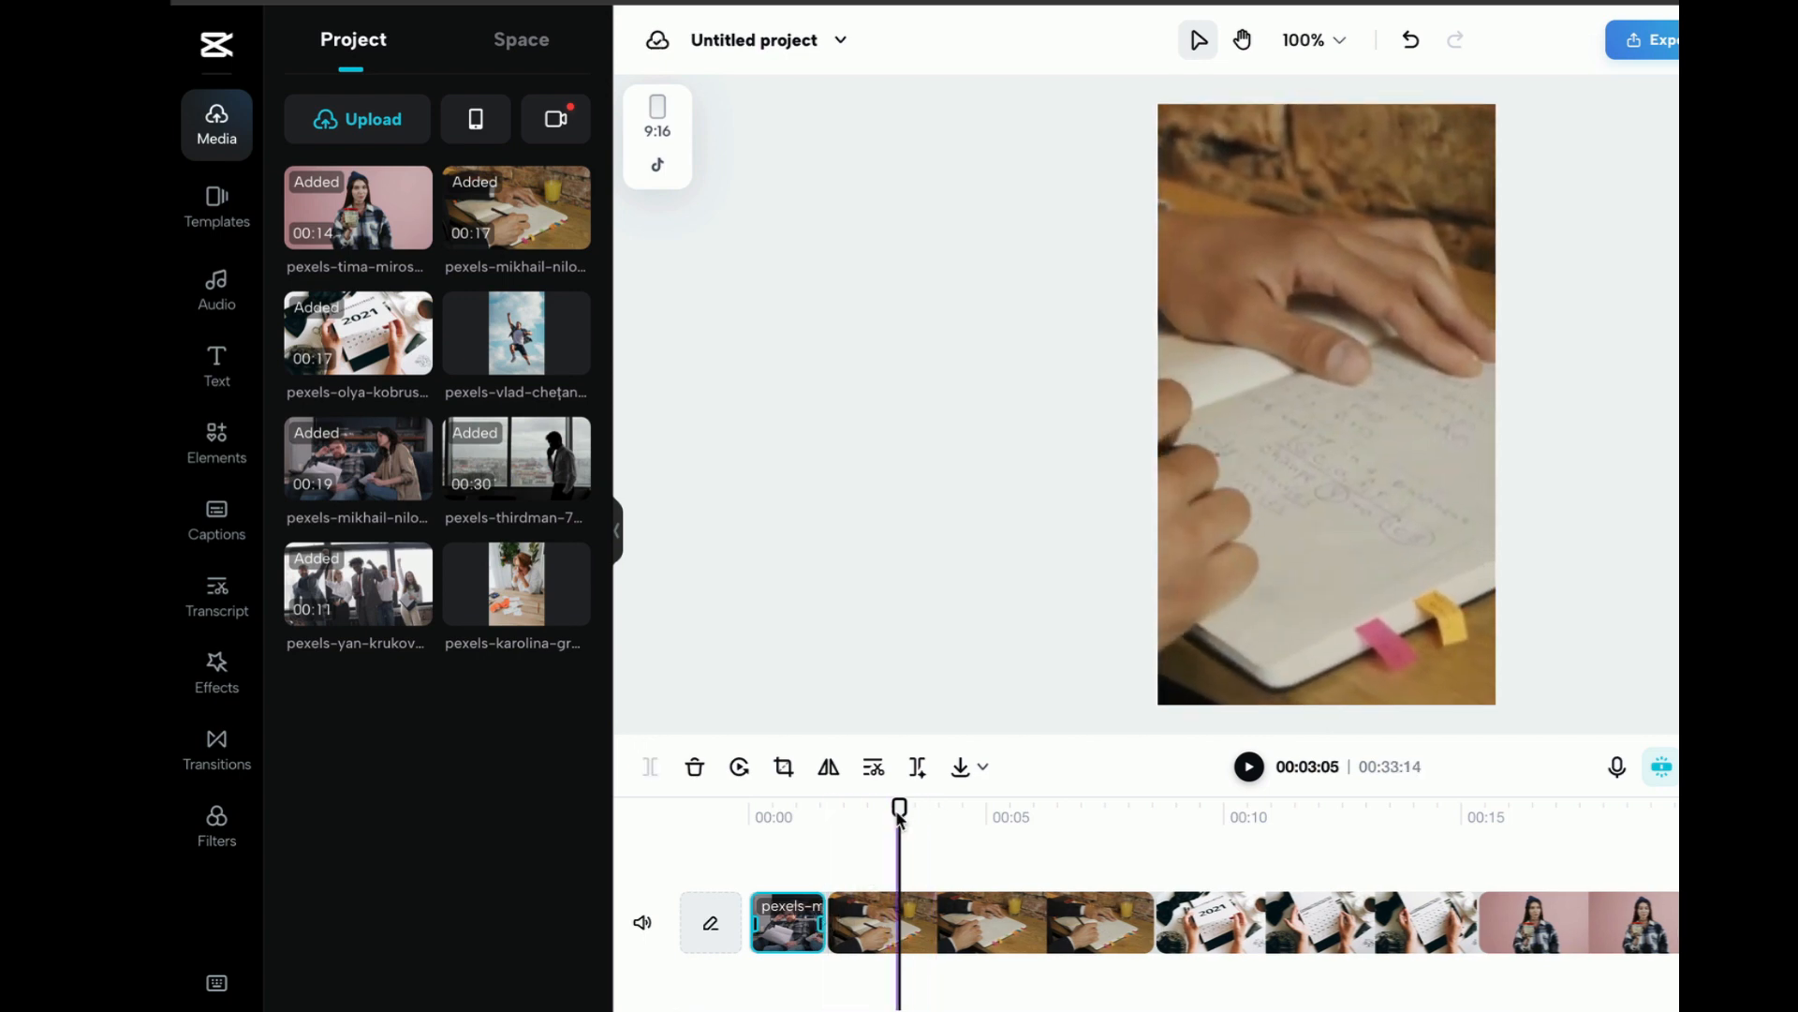
drag(899, 813, 827, 813)
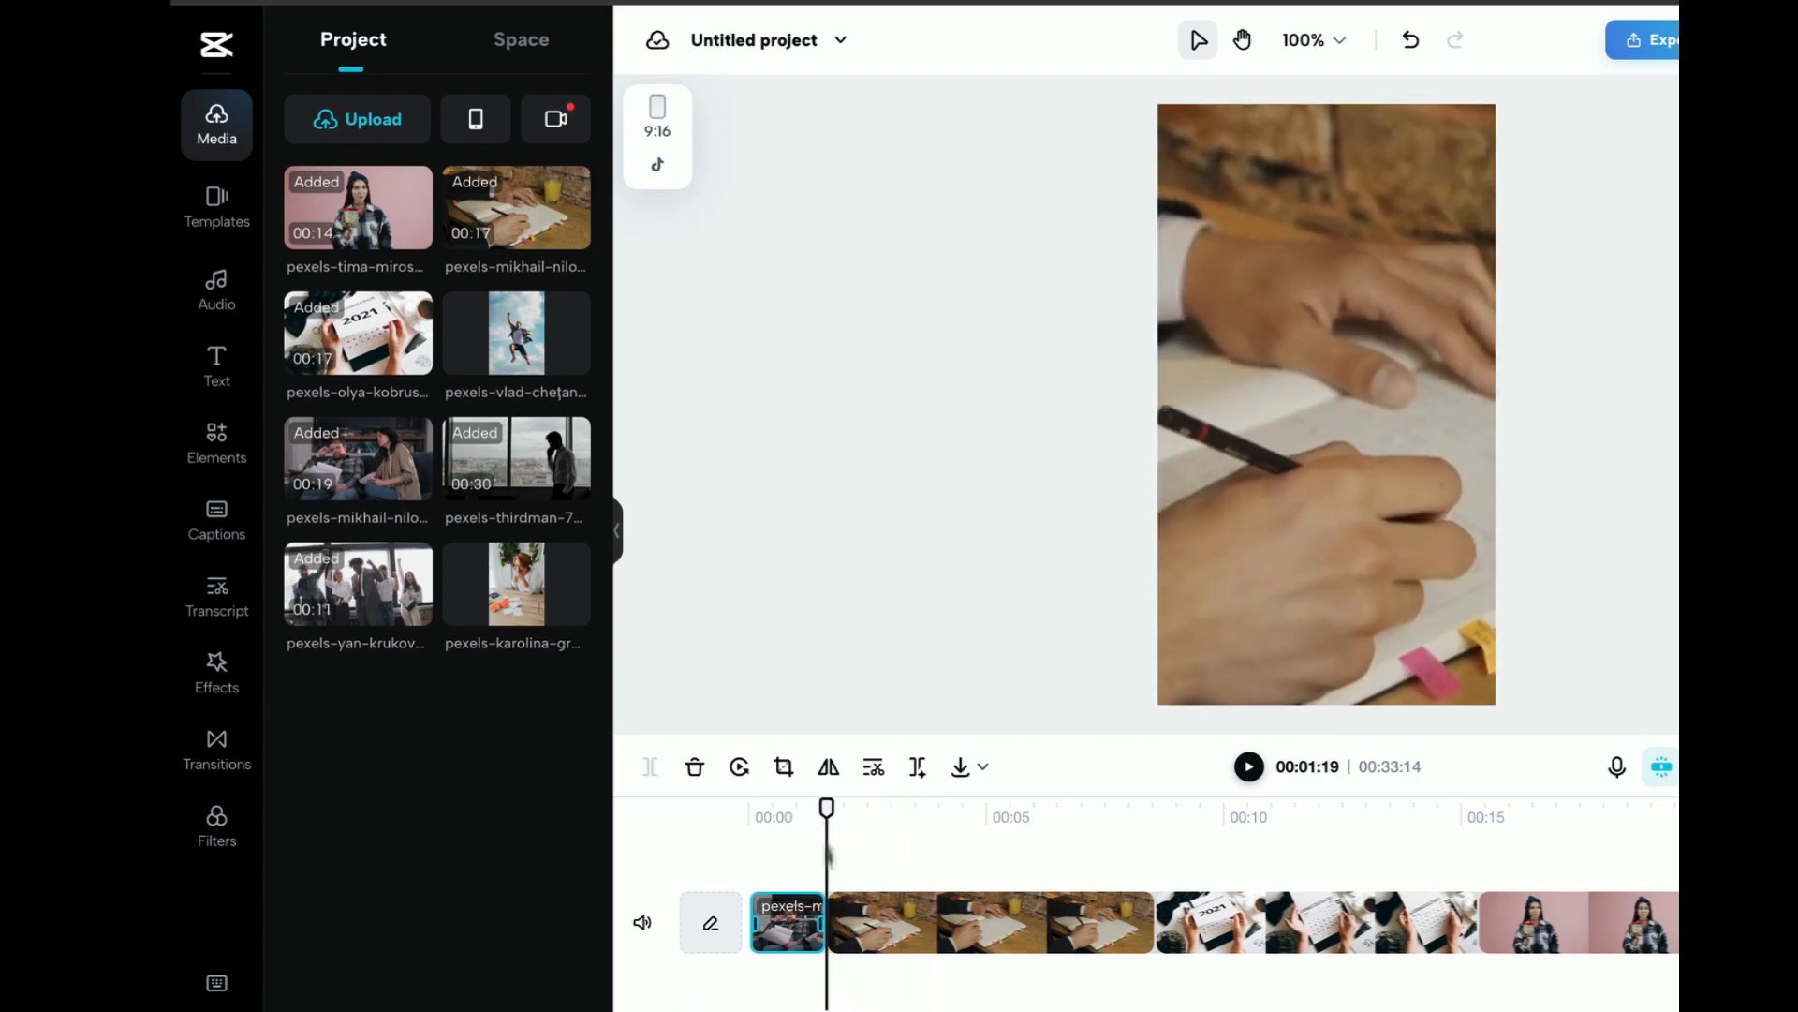
click(821, 922)
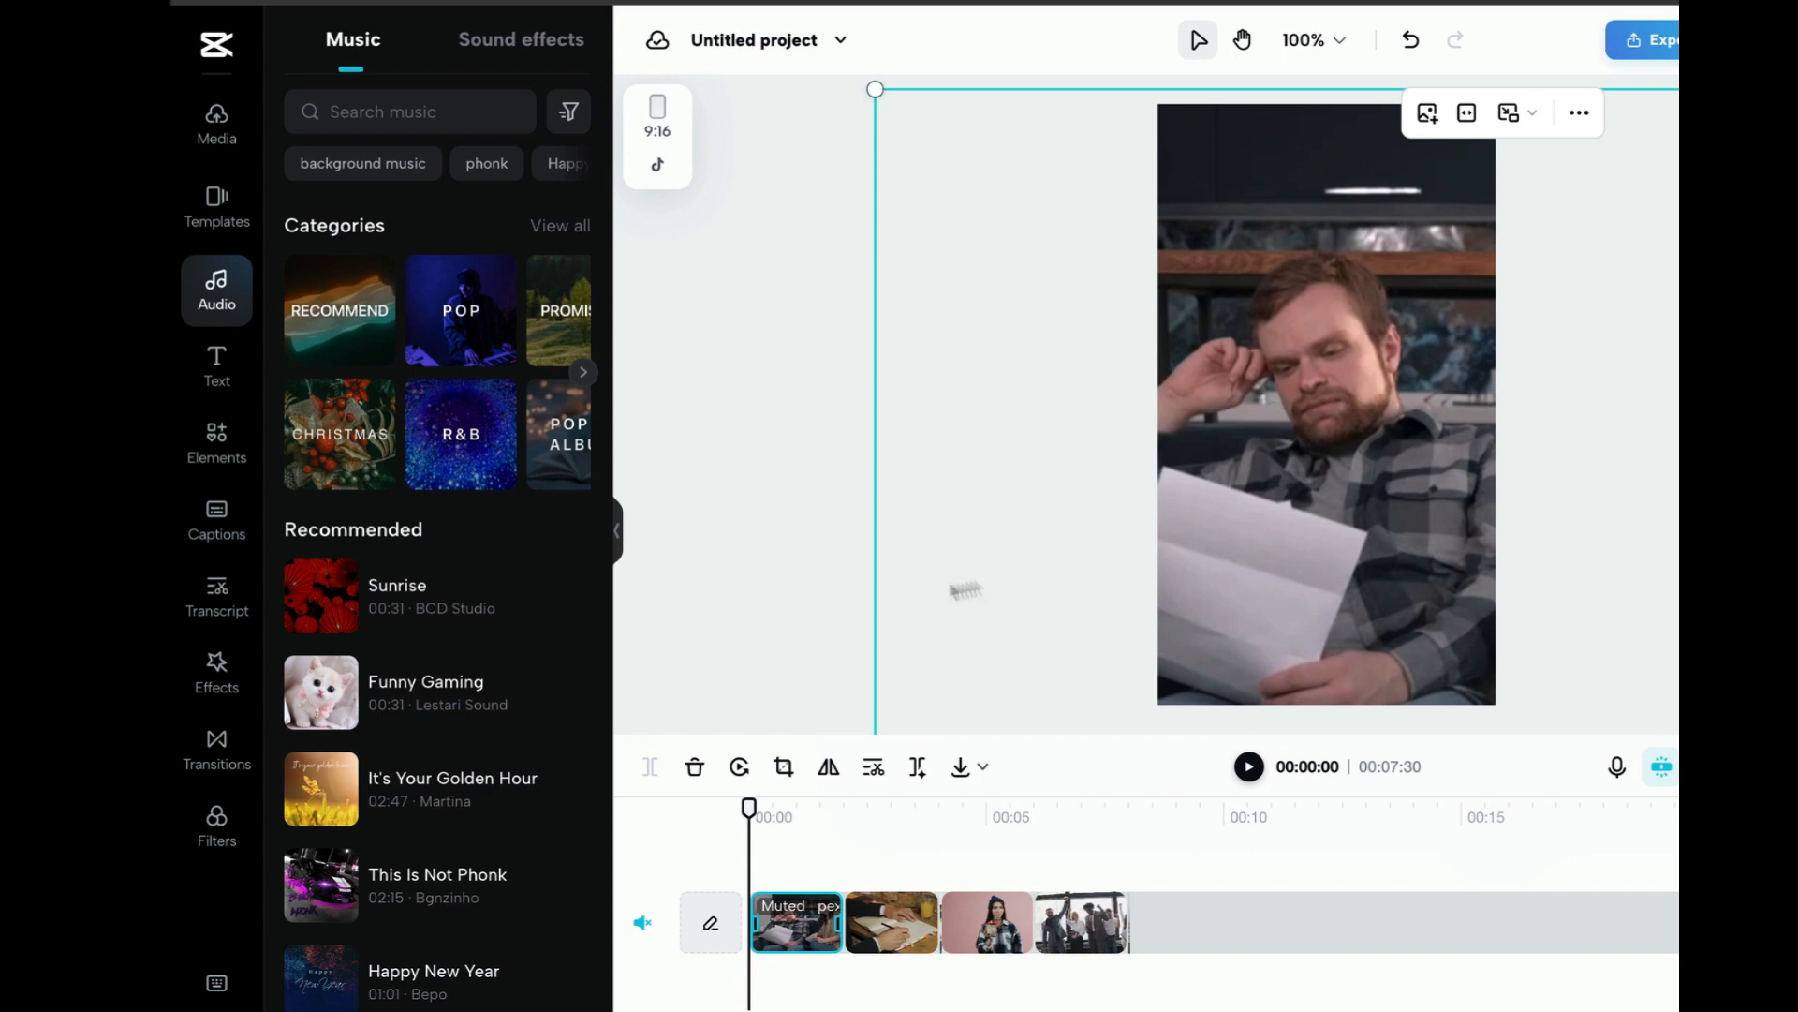
Add a heading text over the opening clip and delete it
click(777, 459)
click(217, 365)
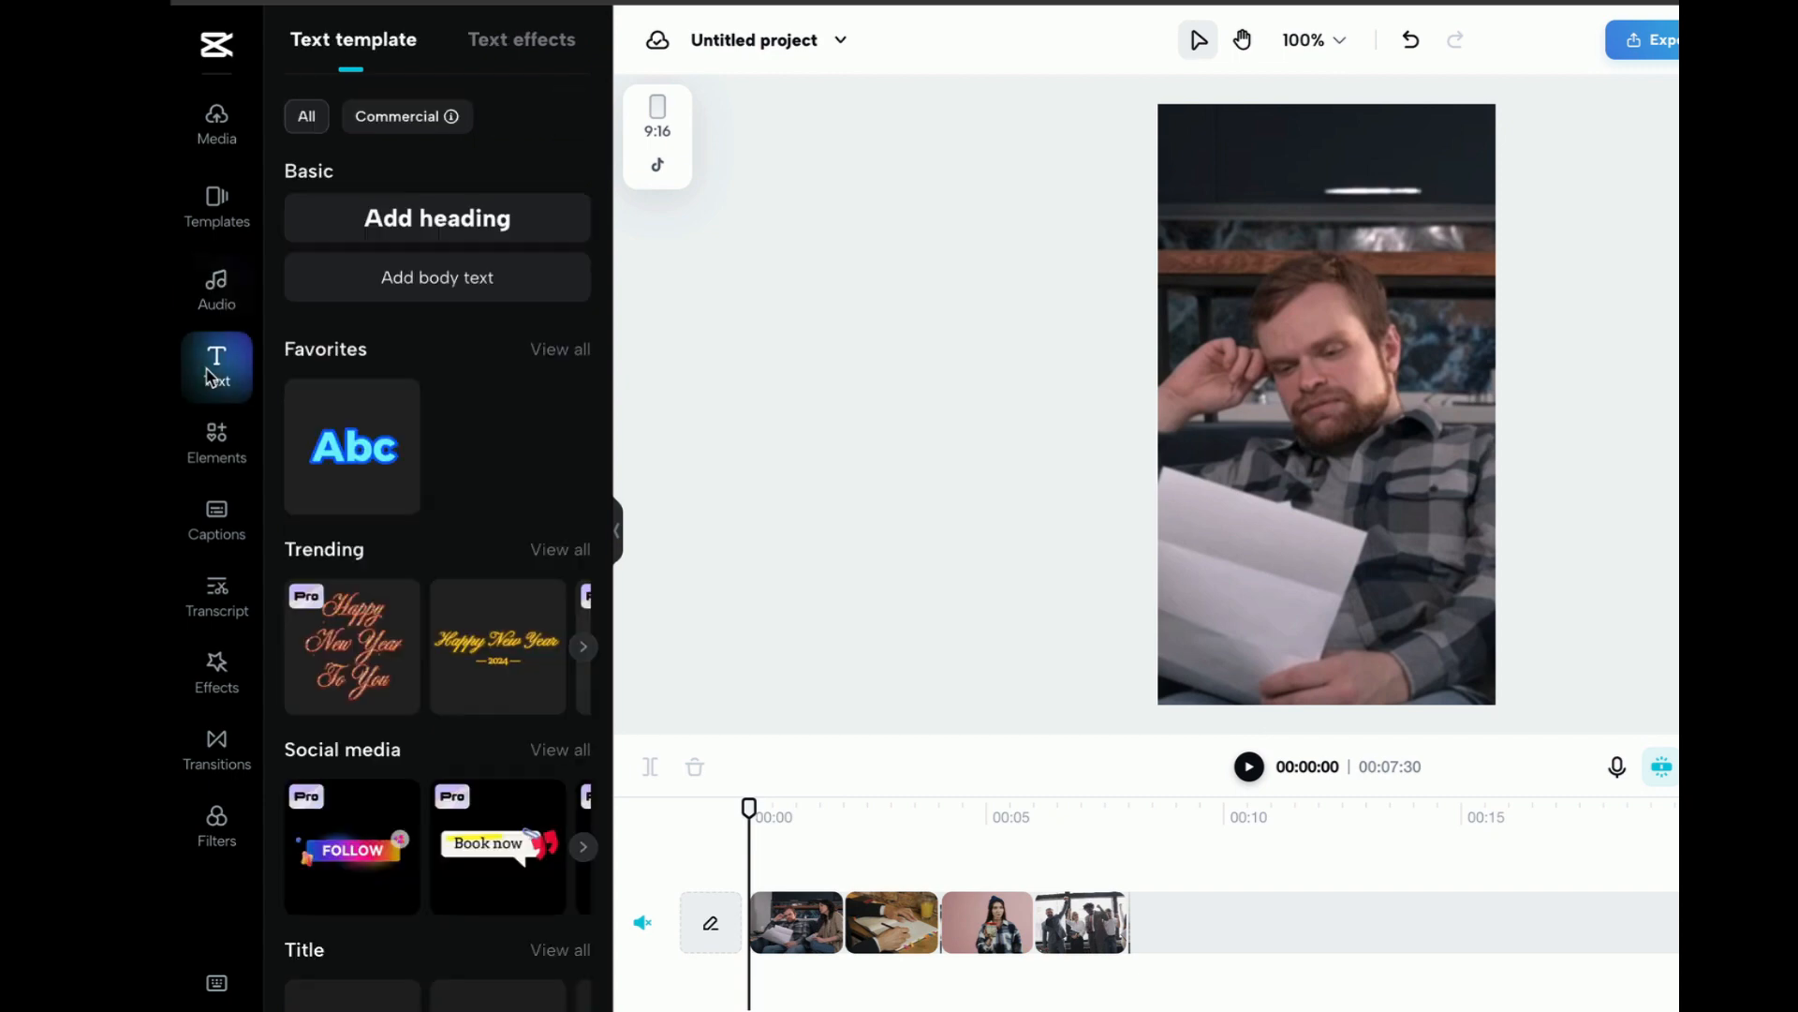
click(459, 234)
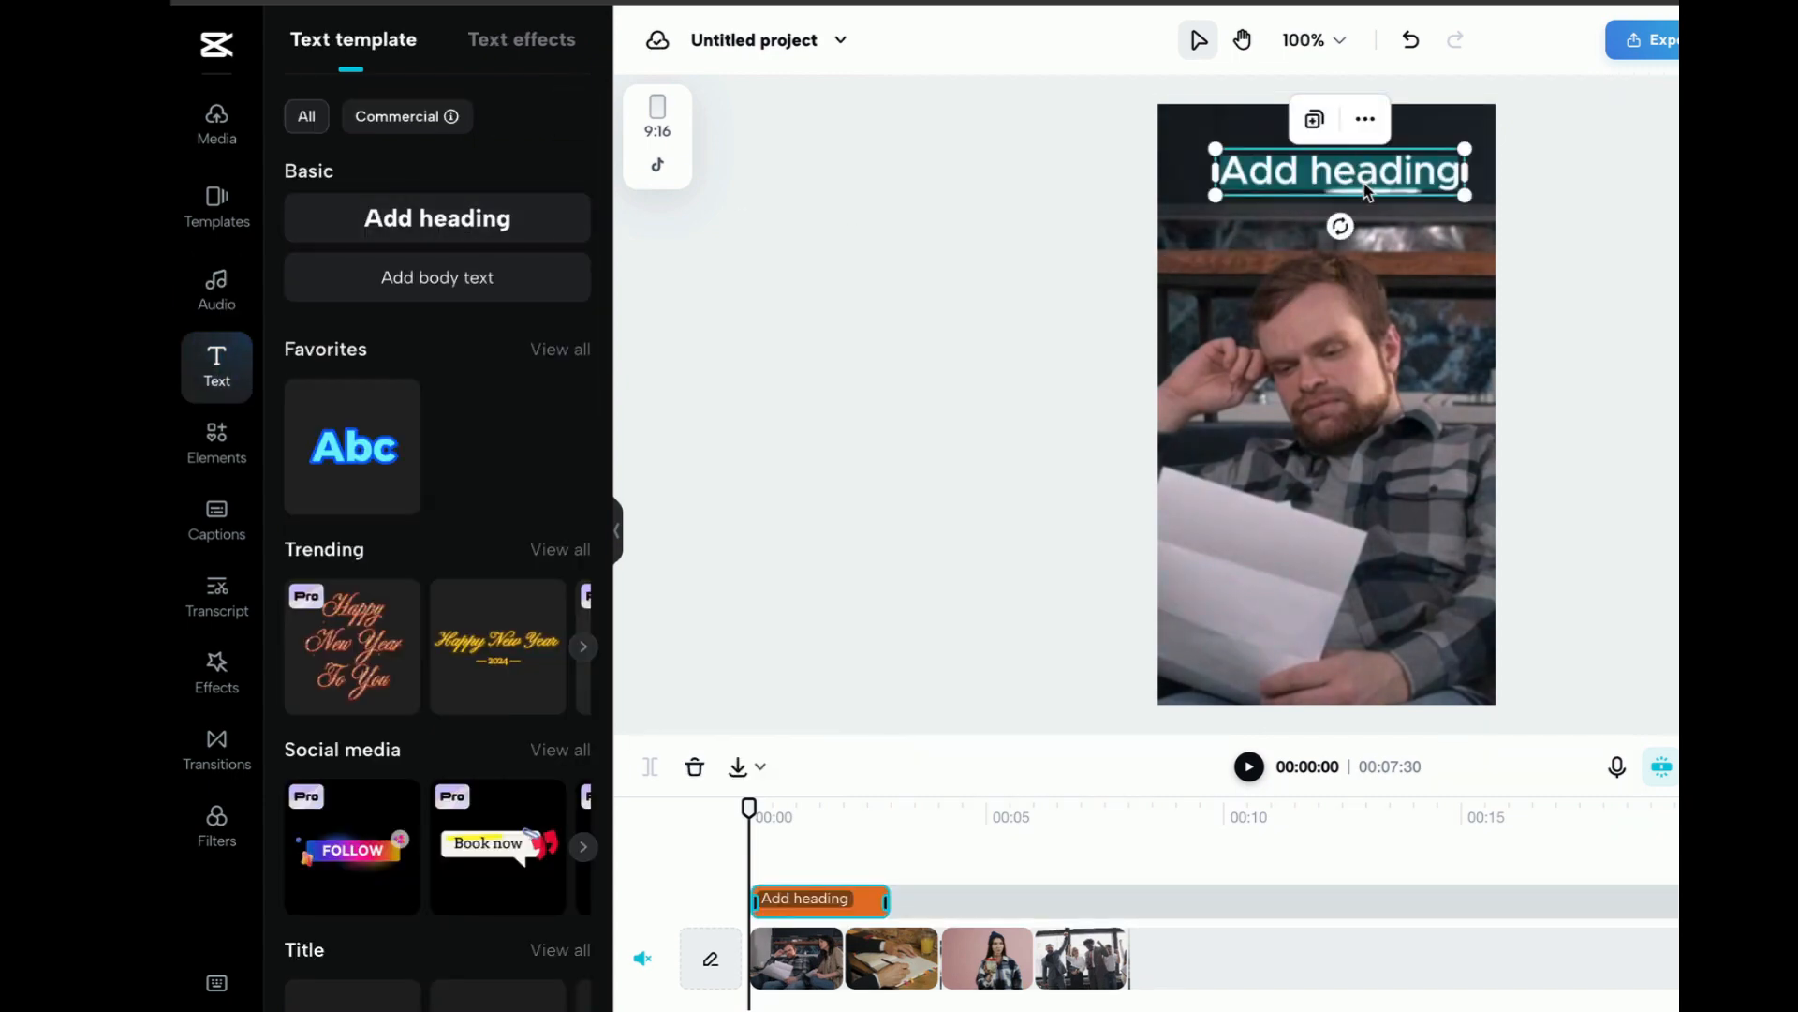
click(1364, 185)
click(1675, 247)
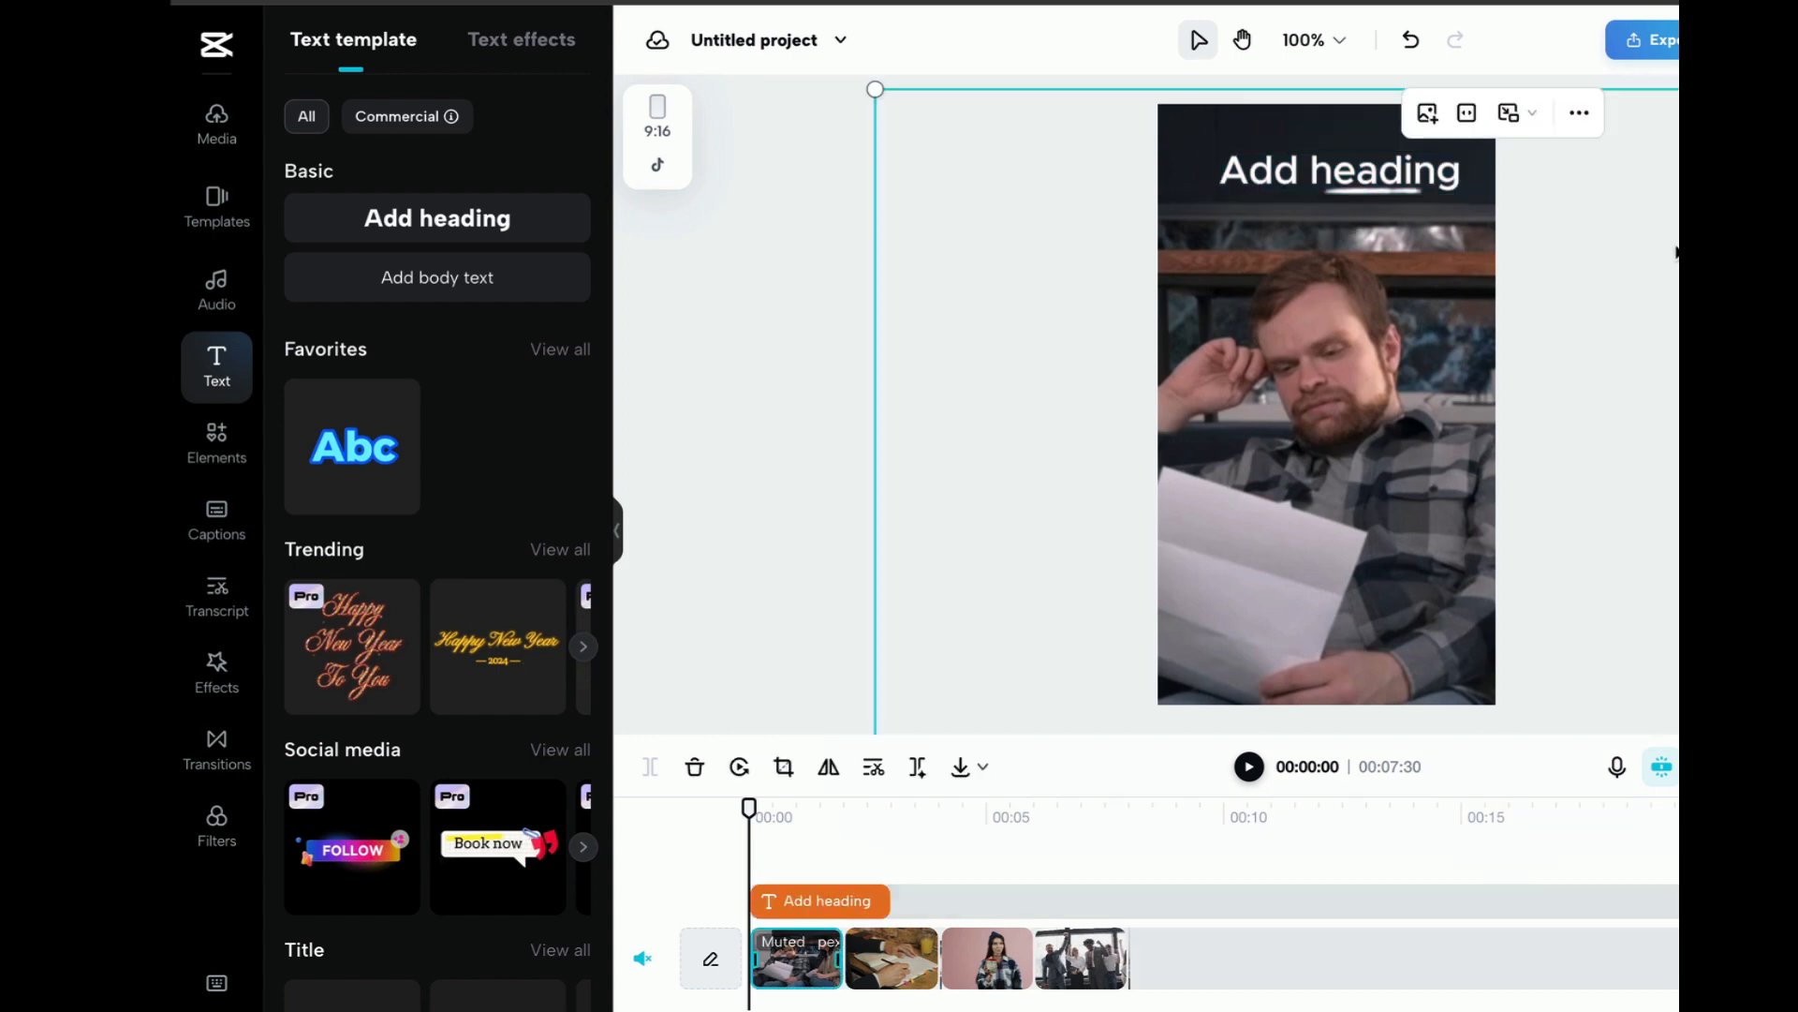
click(1433, 184)
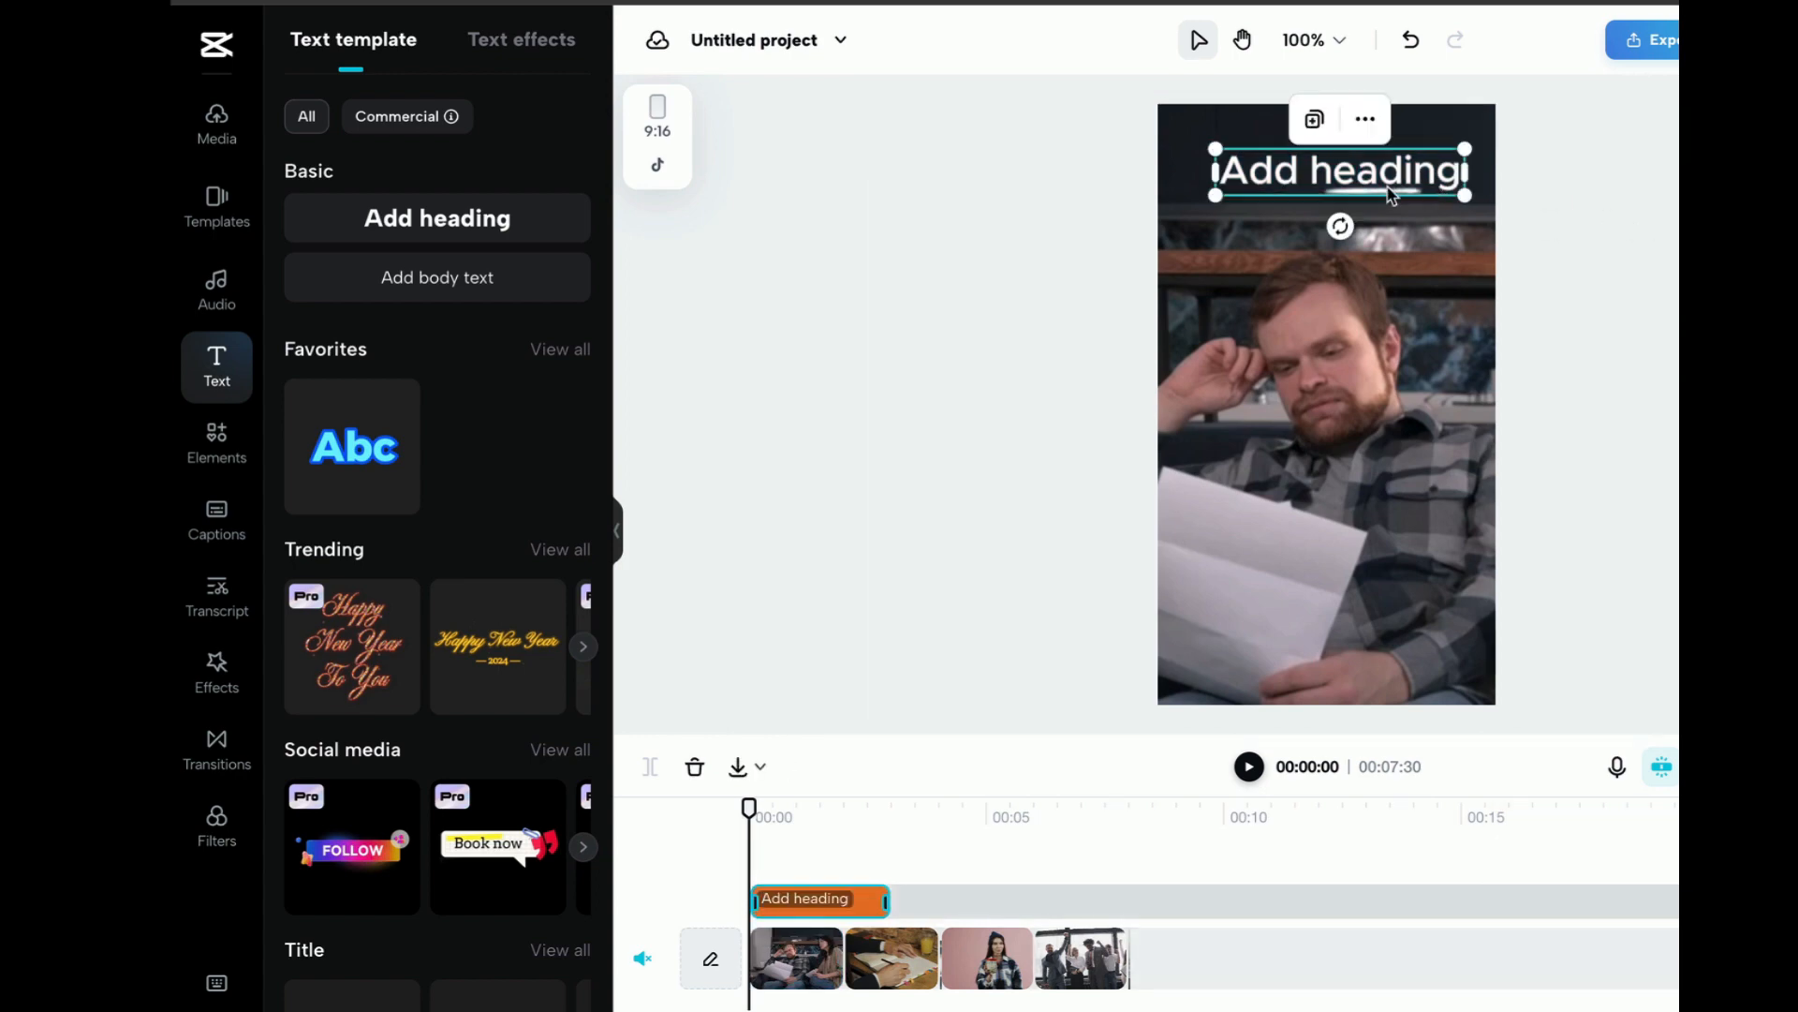
key(Delete)
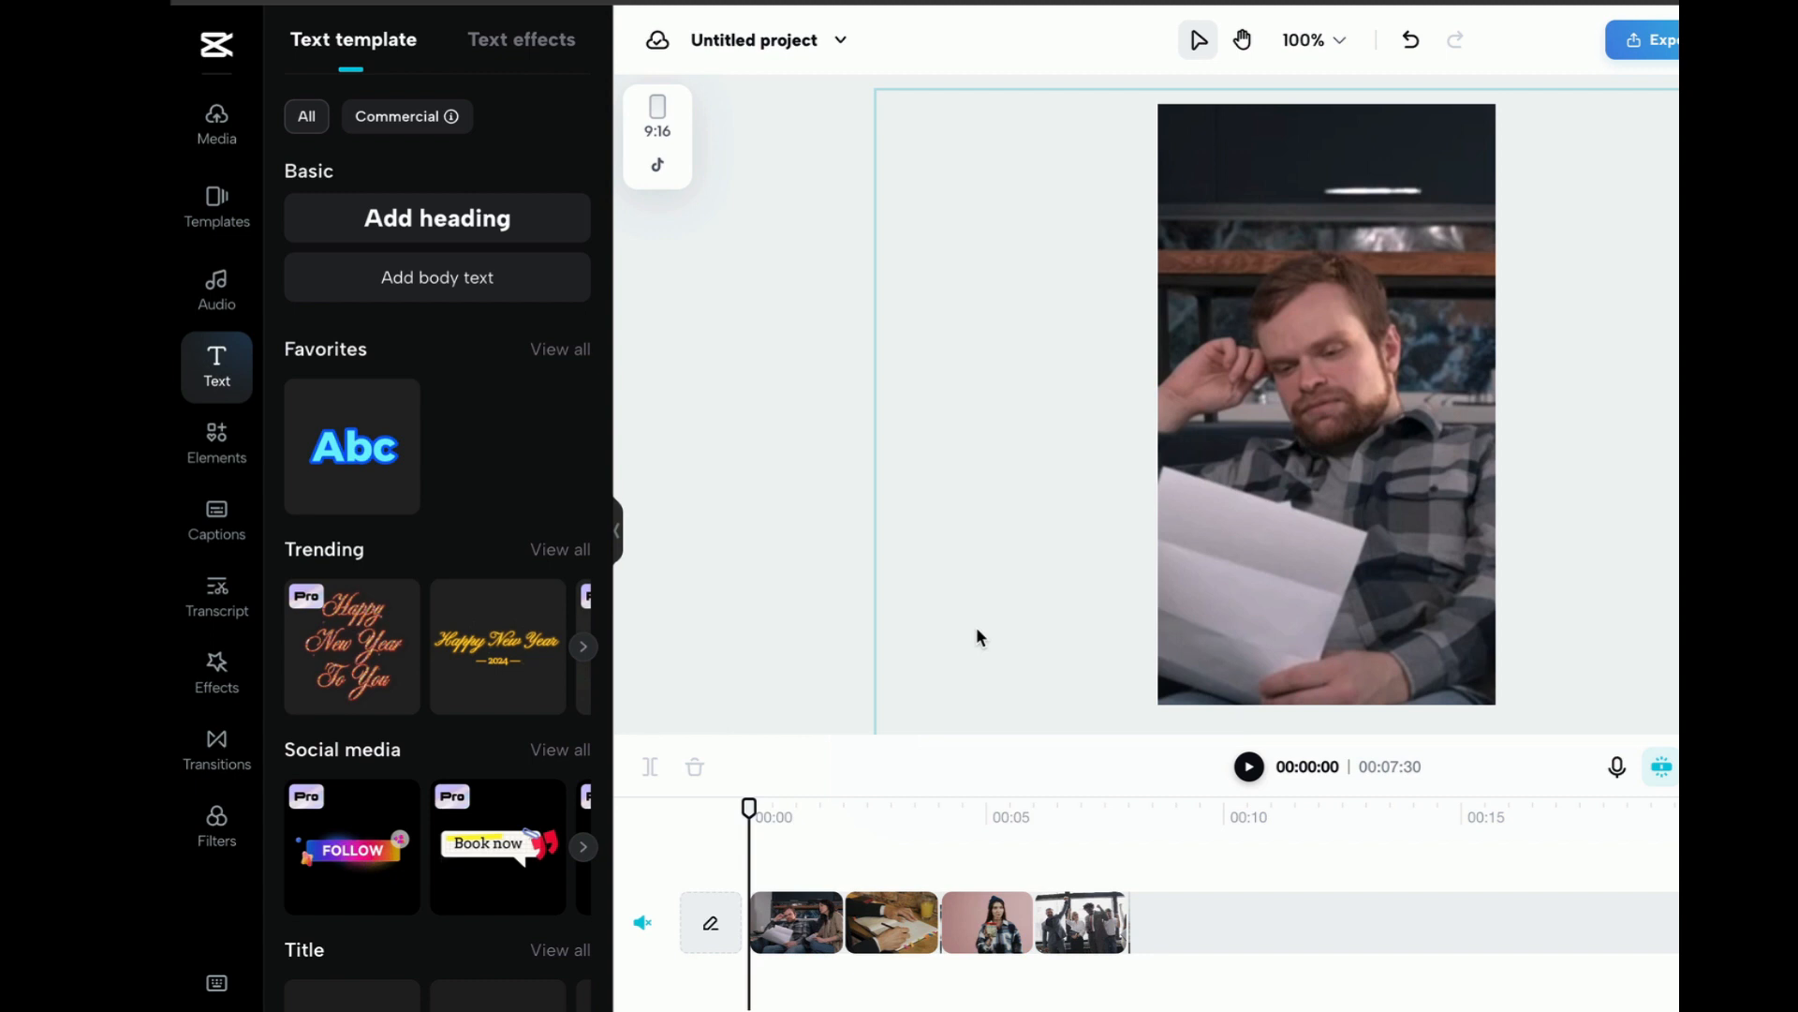
Record a voiceover of about 1 minute 27 seconds from the start of the timeline and play back its beginning
click(1617, 768)
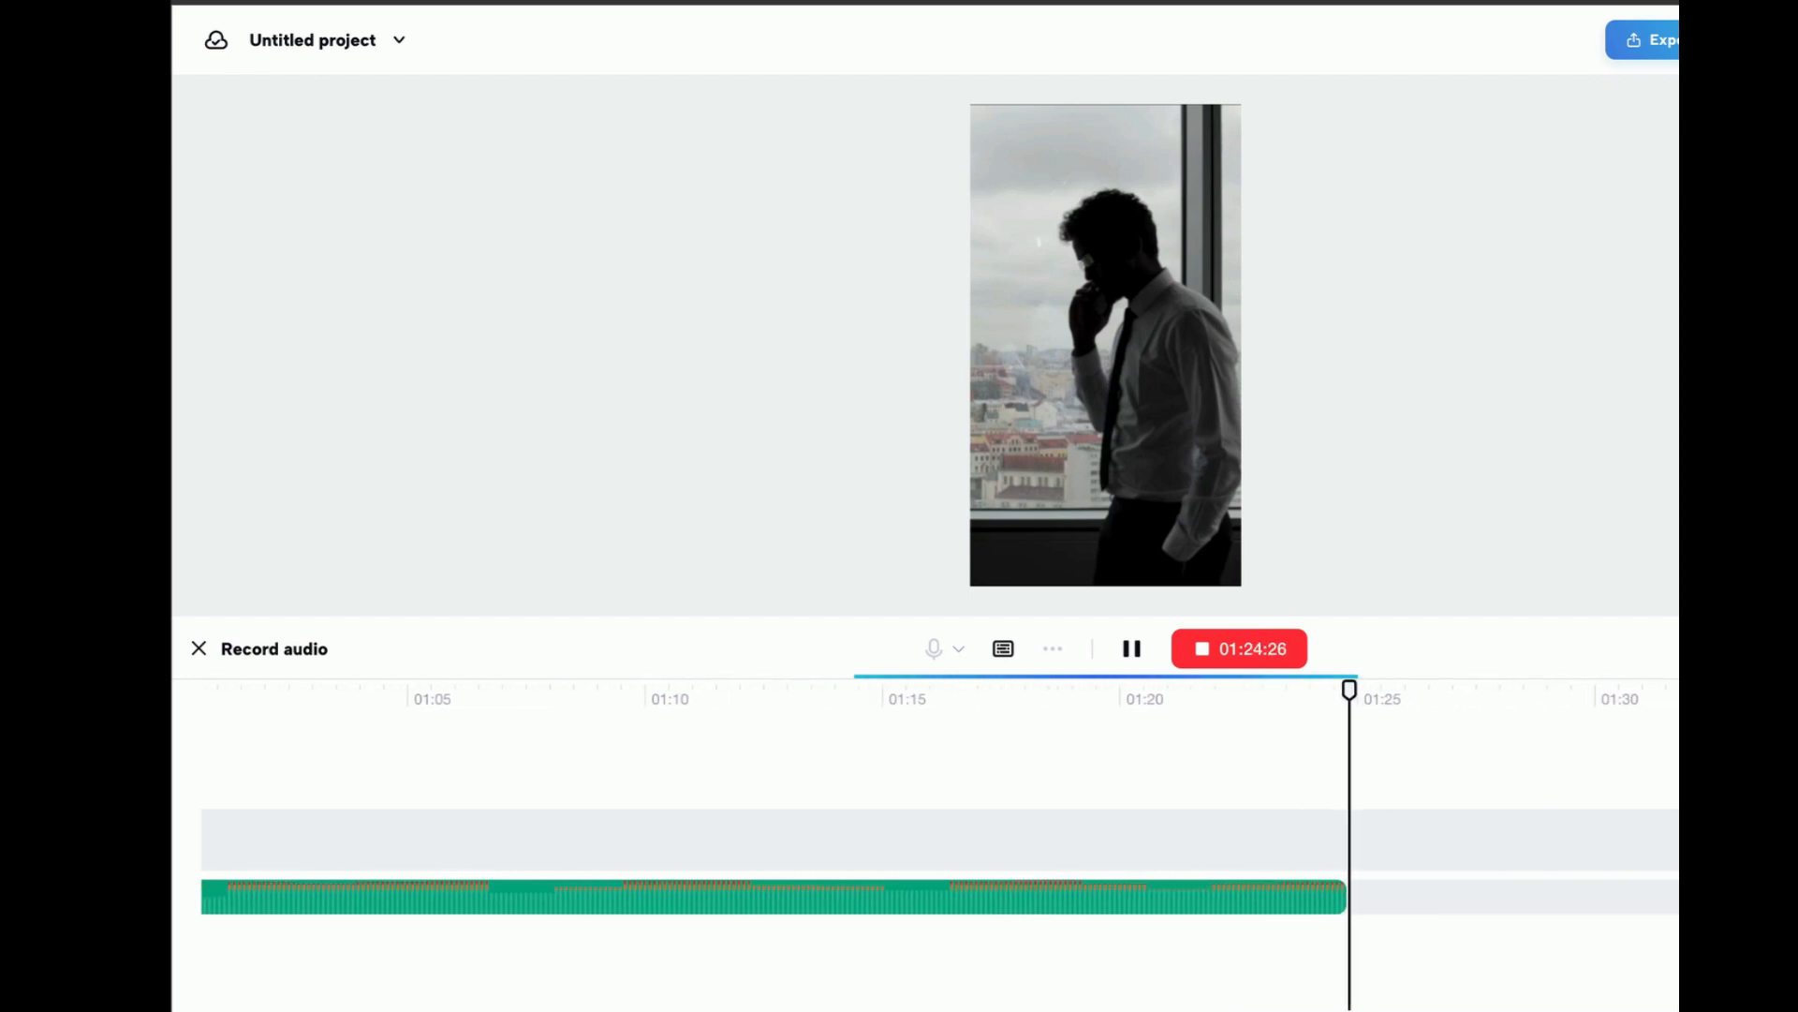
click(1208, 656)
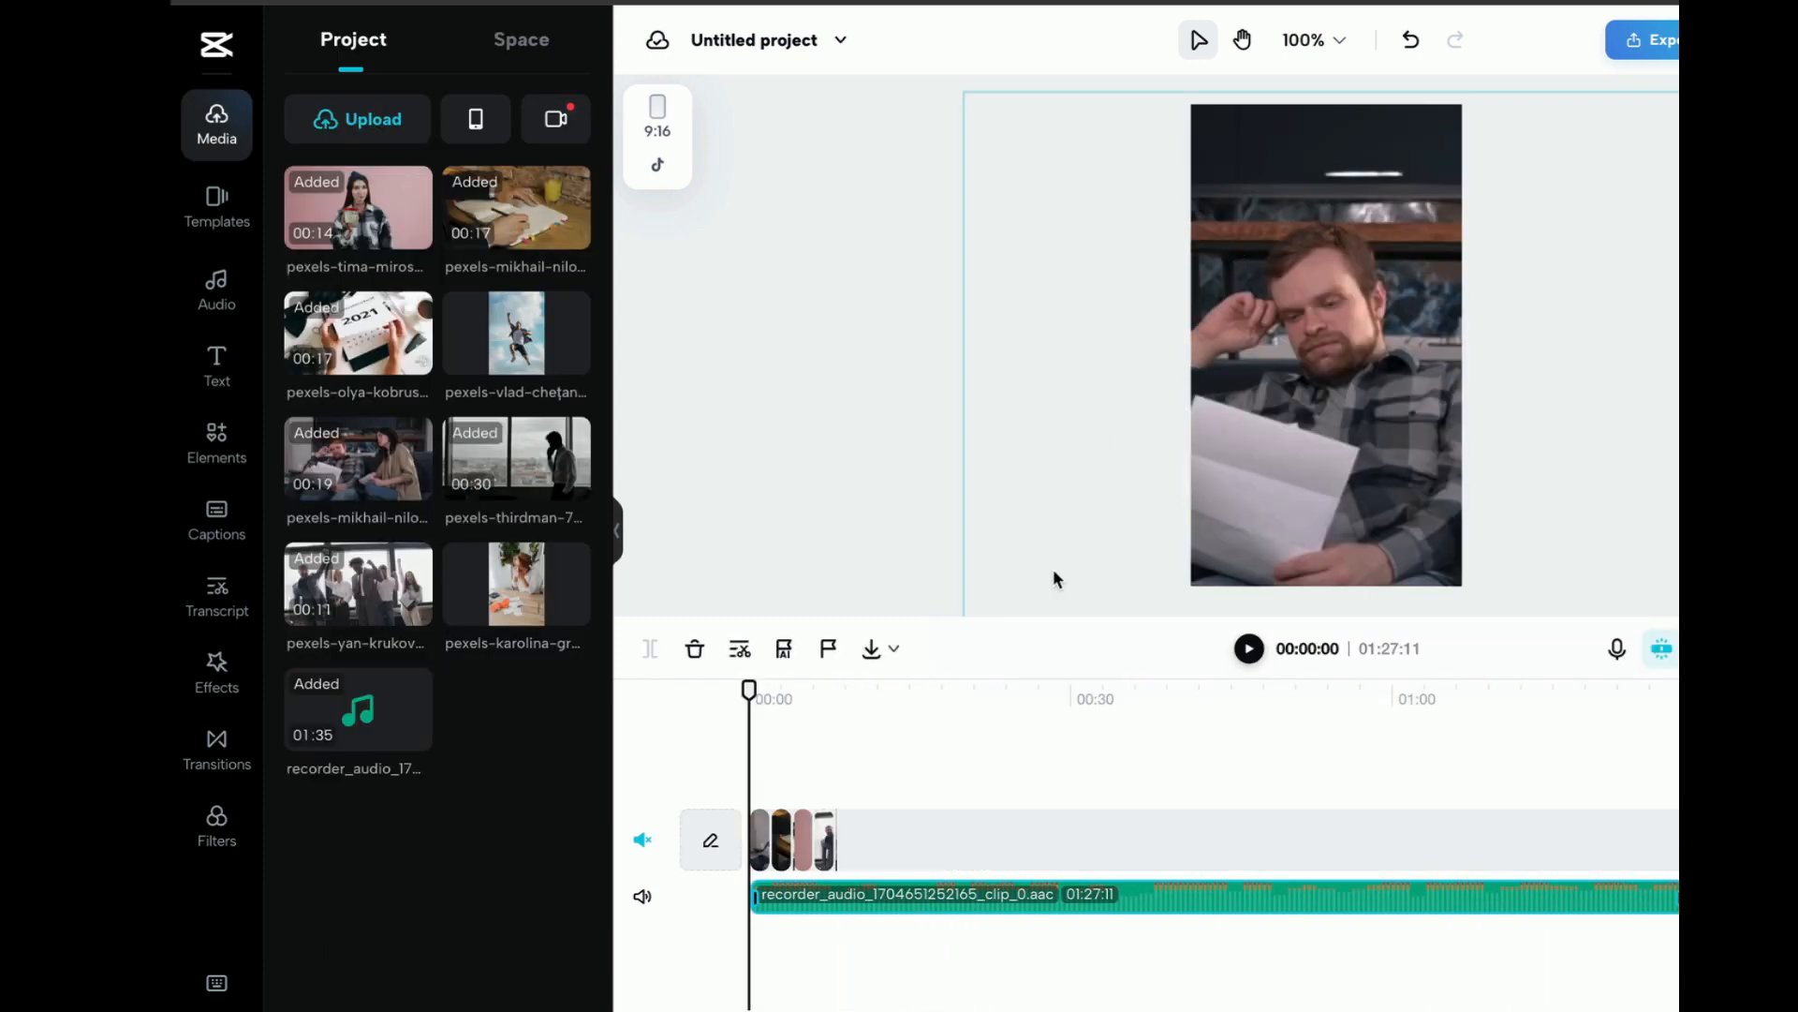
click(1255, 654)
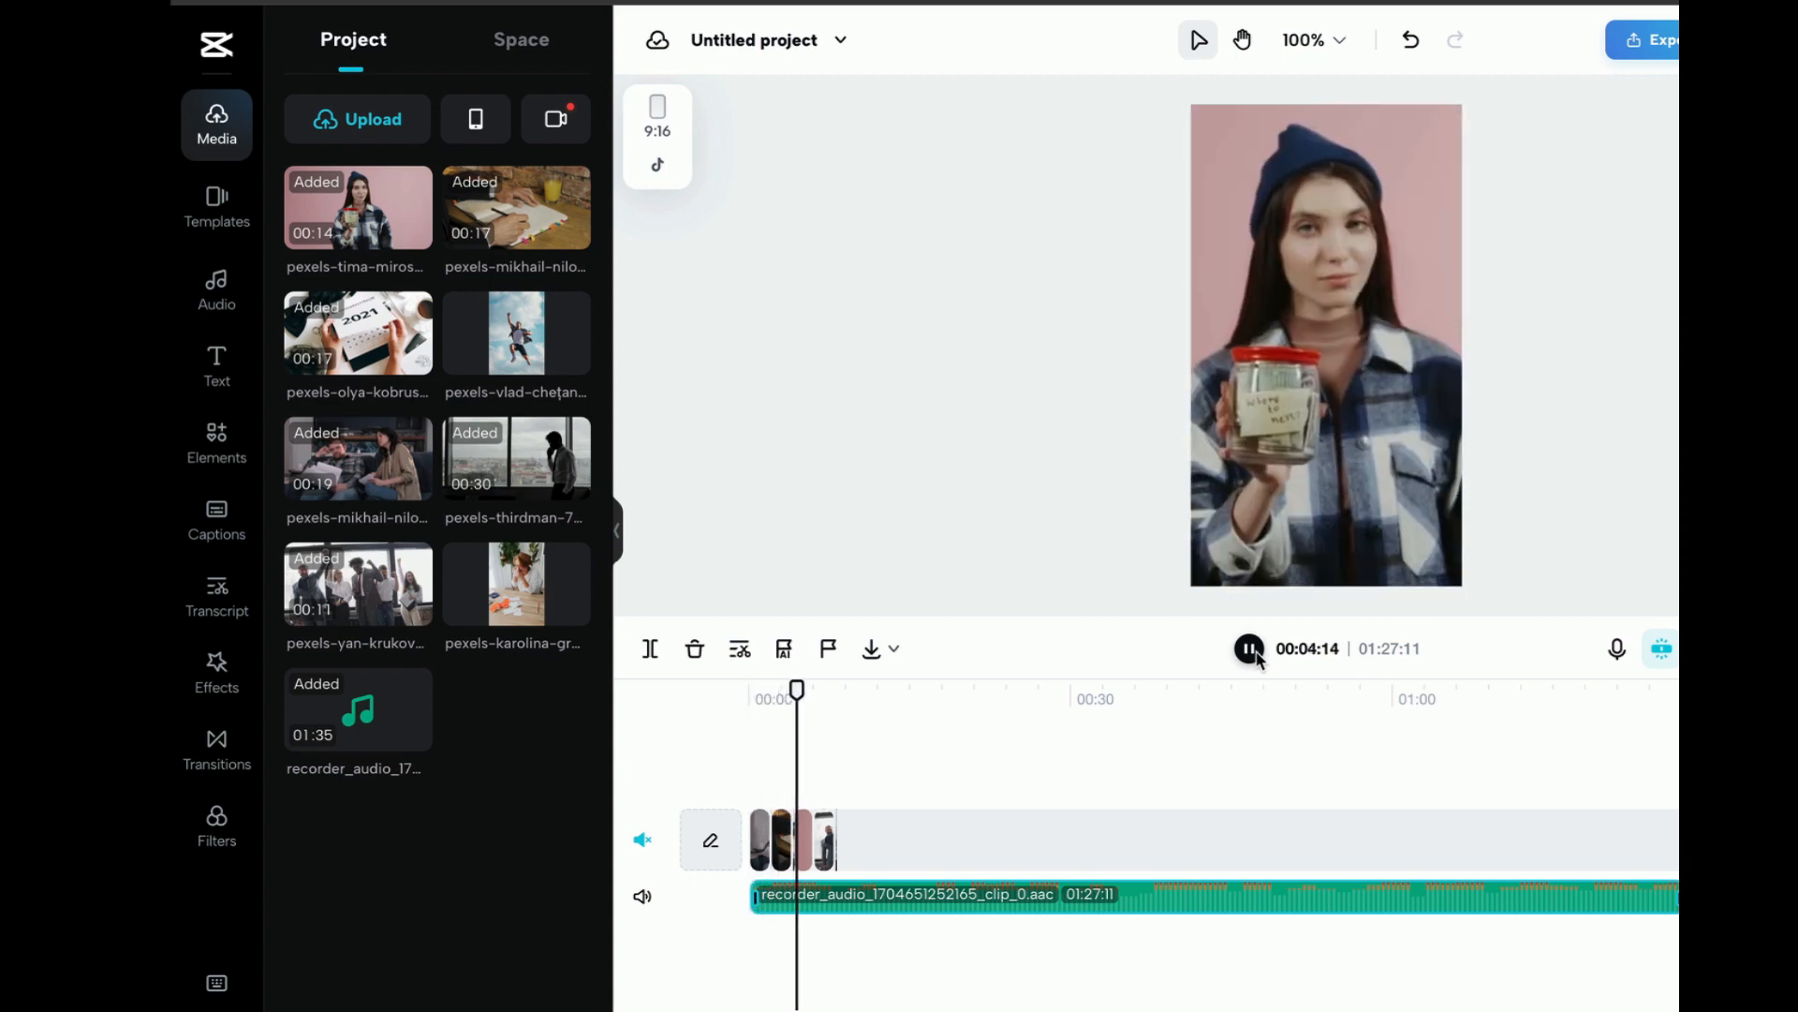
click(1251, 650)
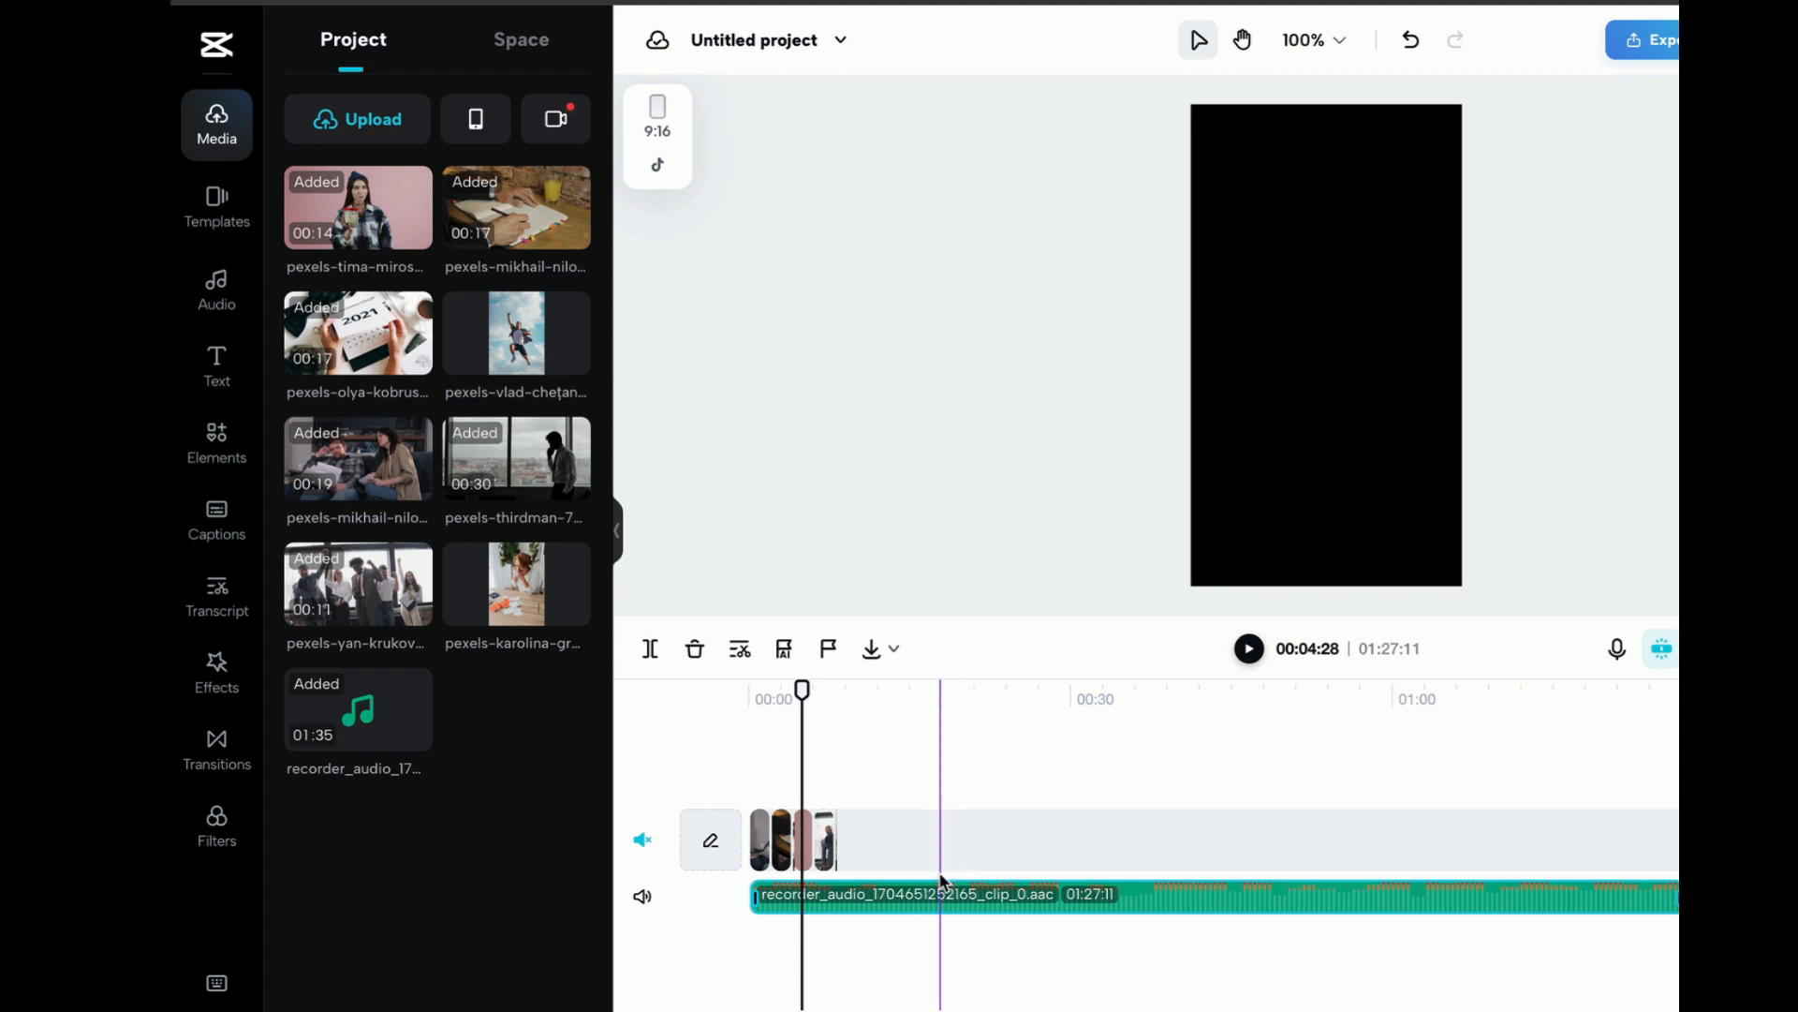
Generate English (US) auto captions from the voiceover and play the captioned sequence to review them
click(223, 525)
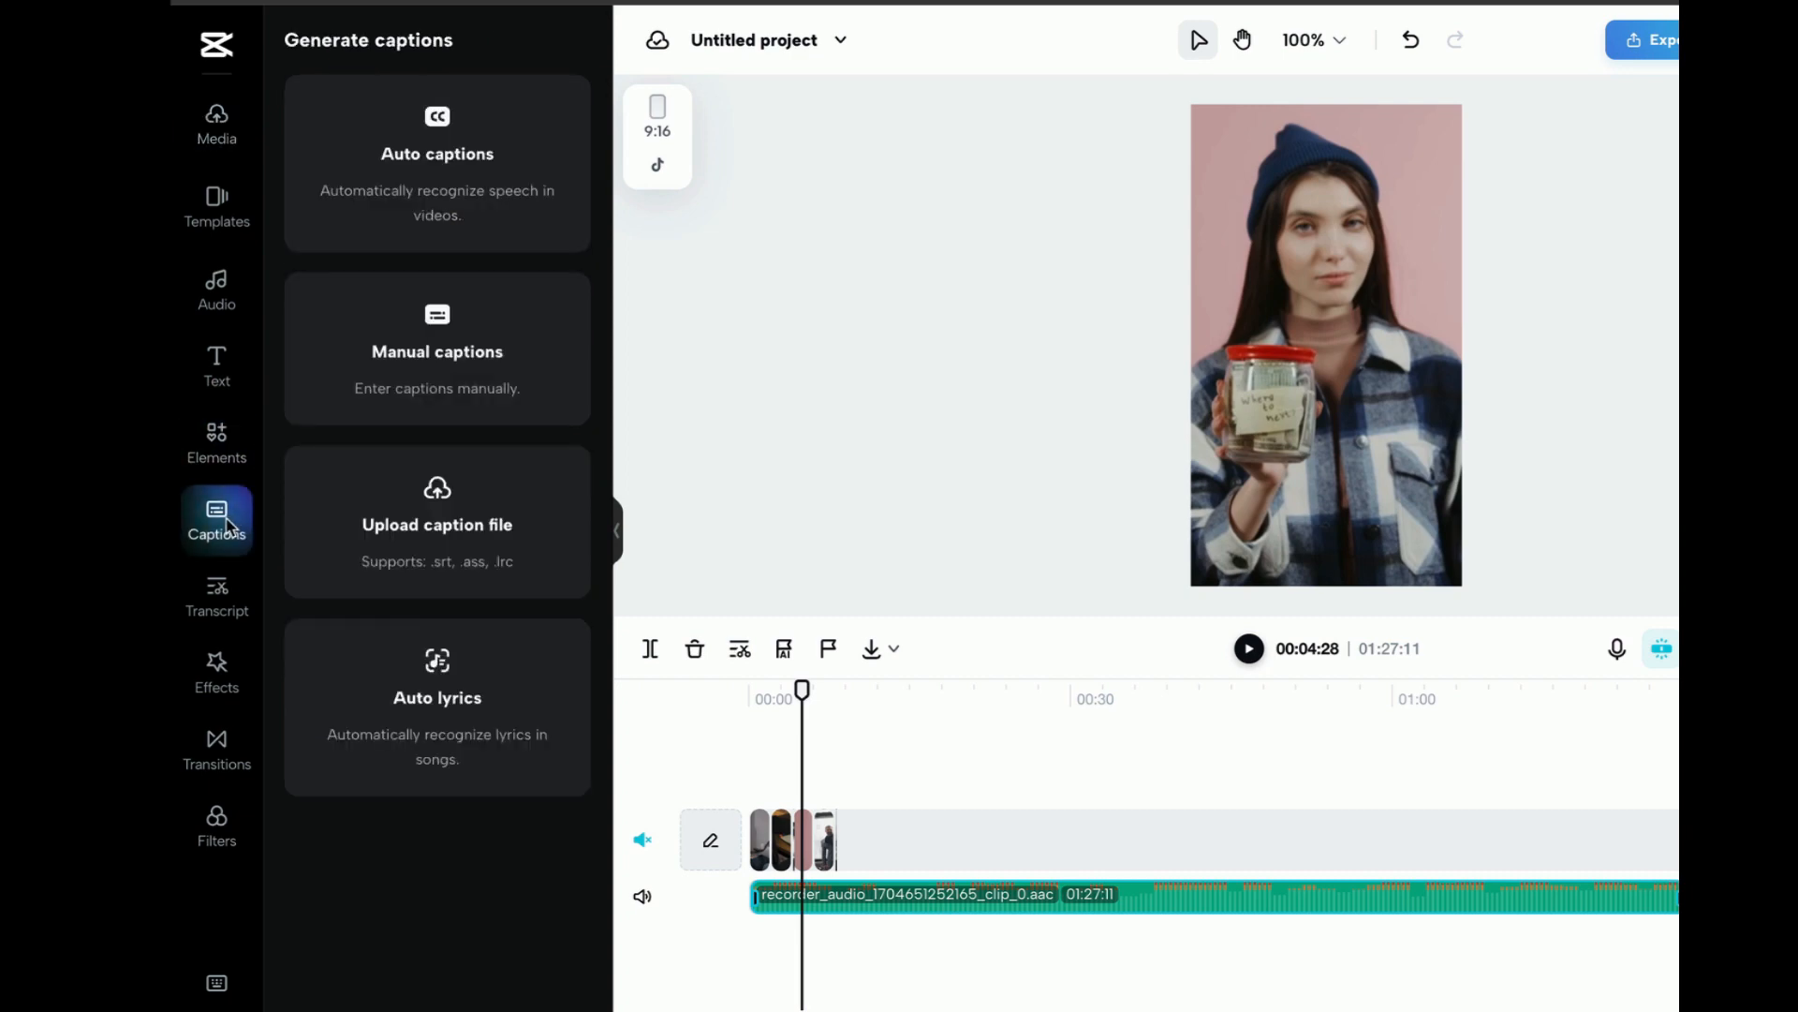
click(473, 217)
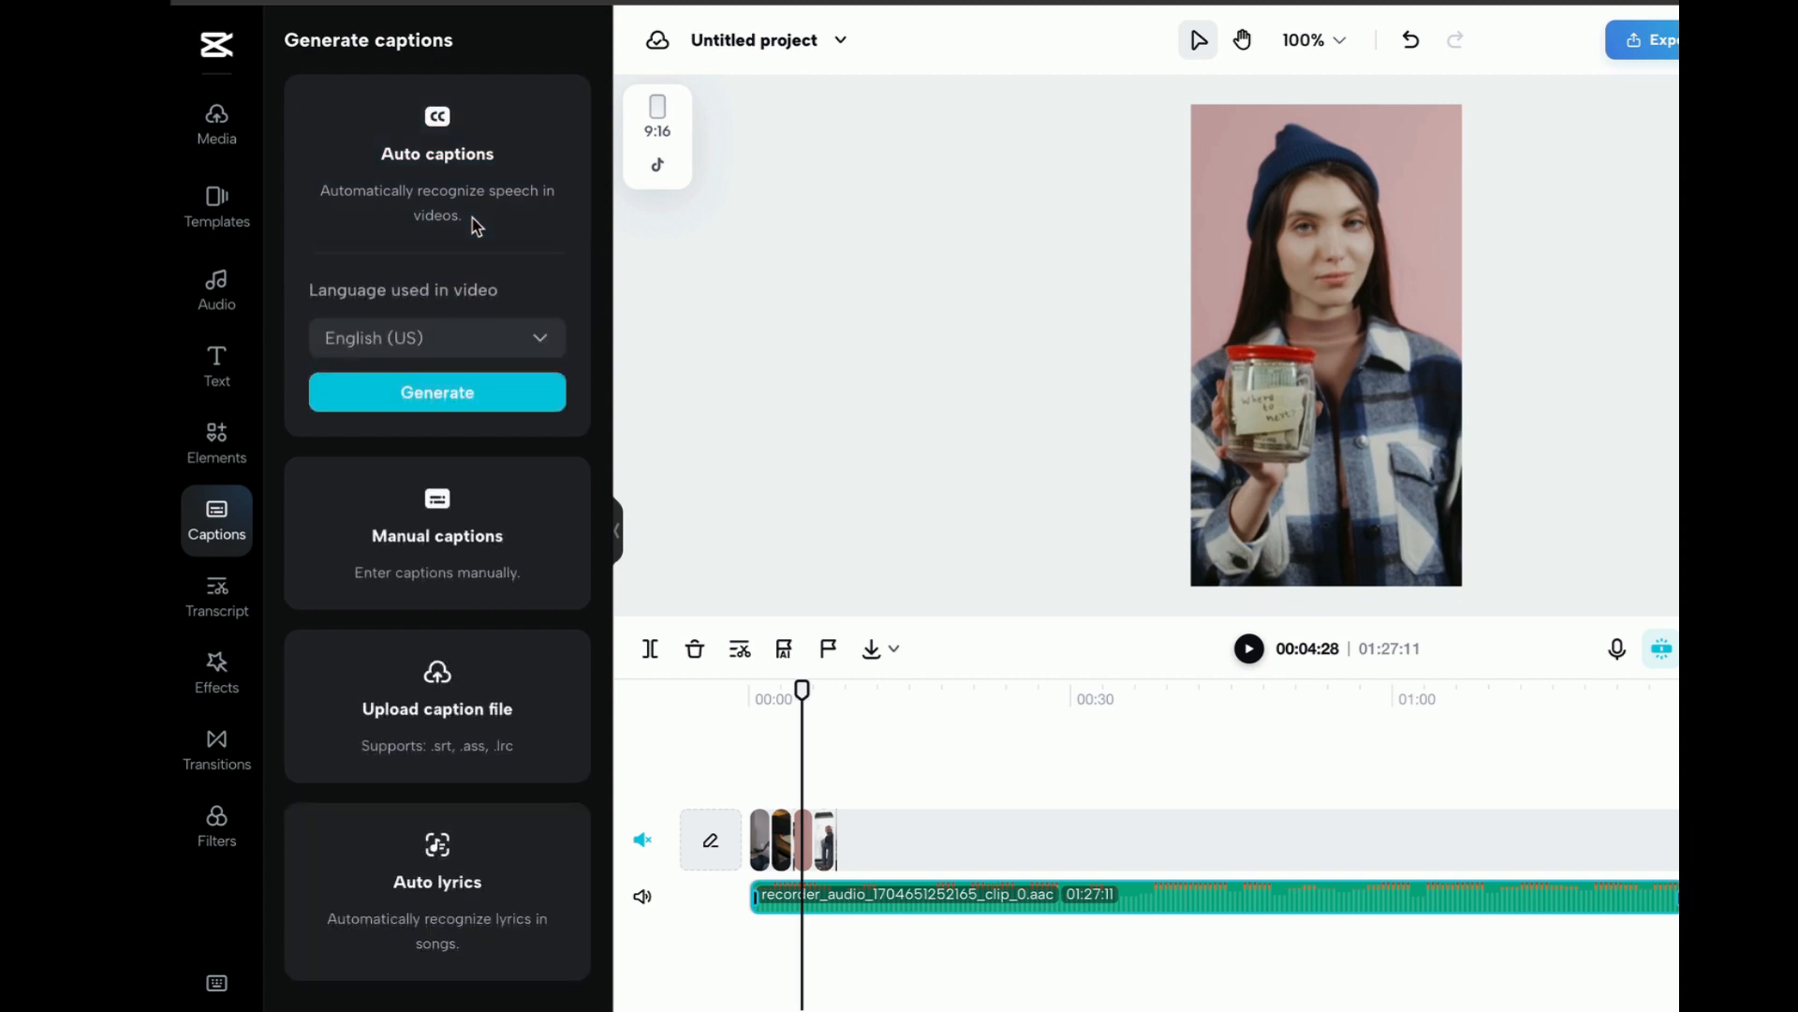
click(465, 401)
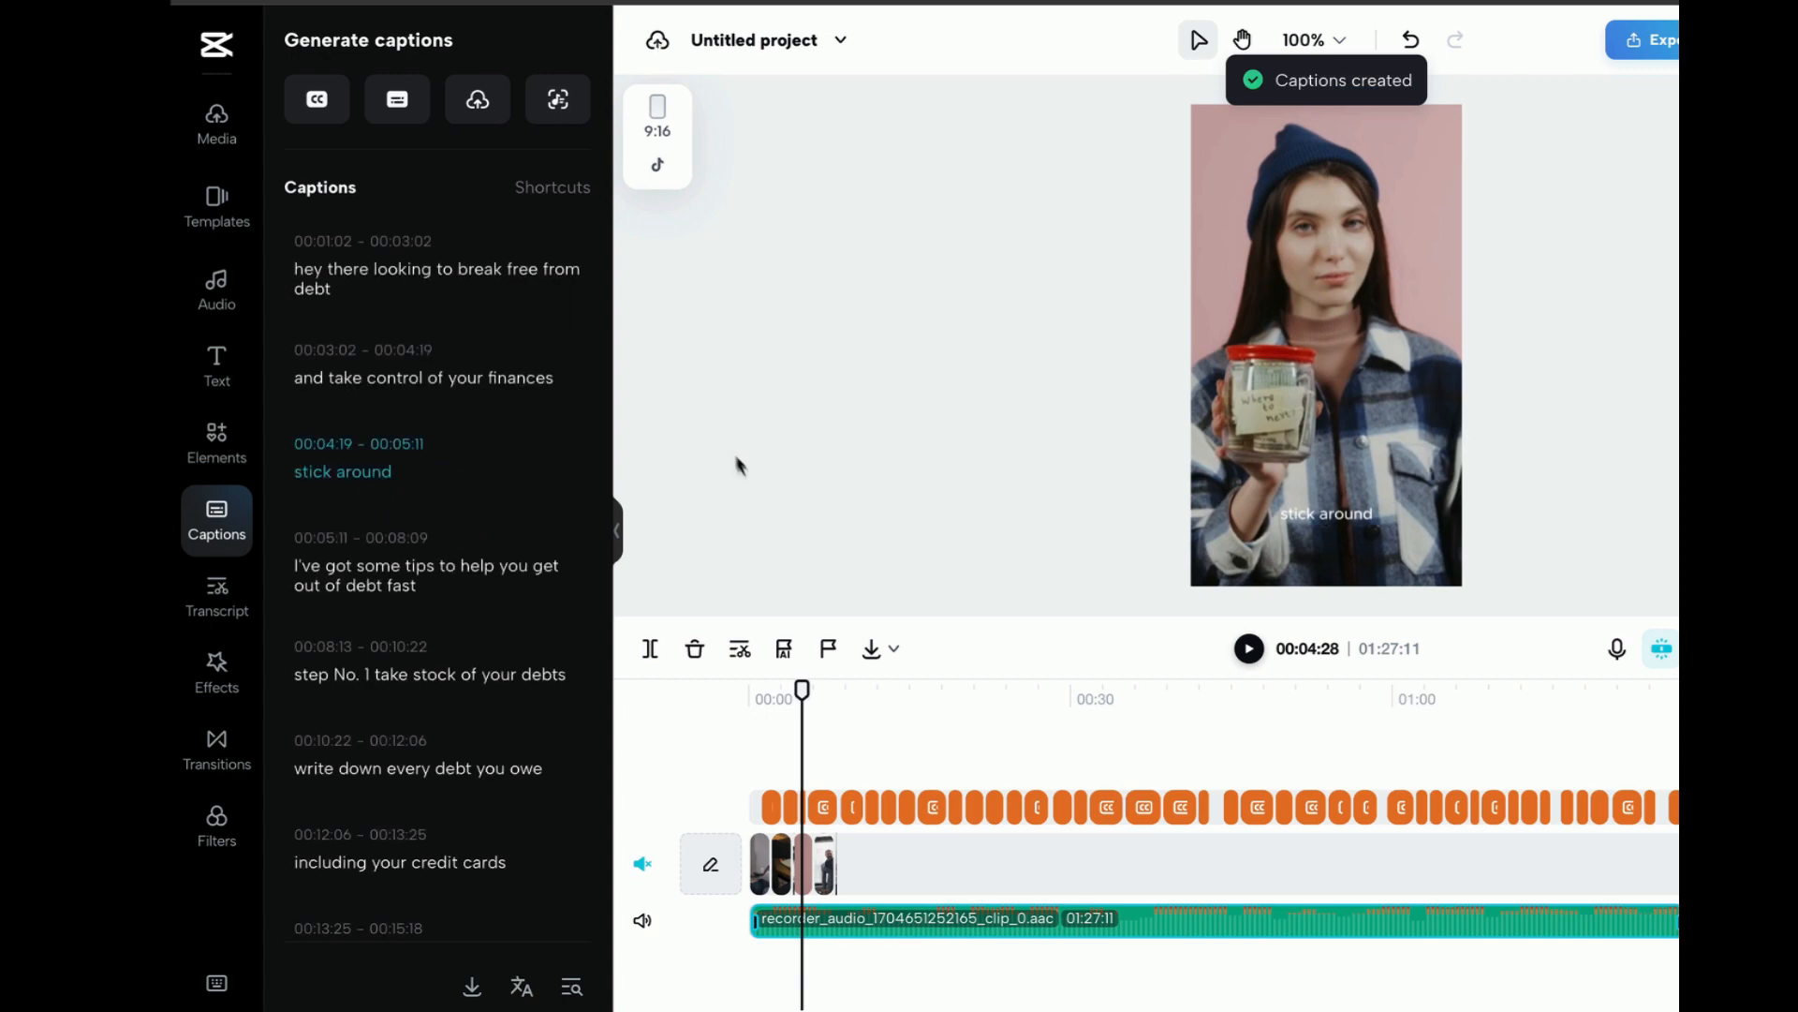
click(1249, 649)
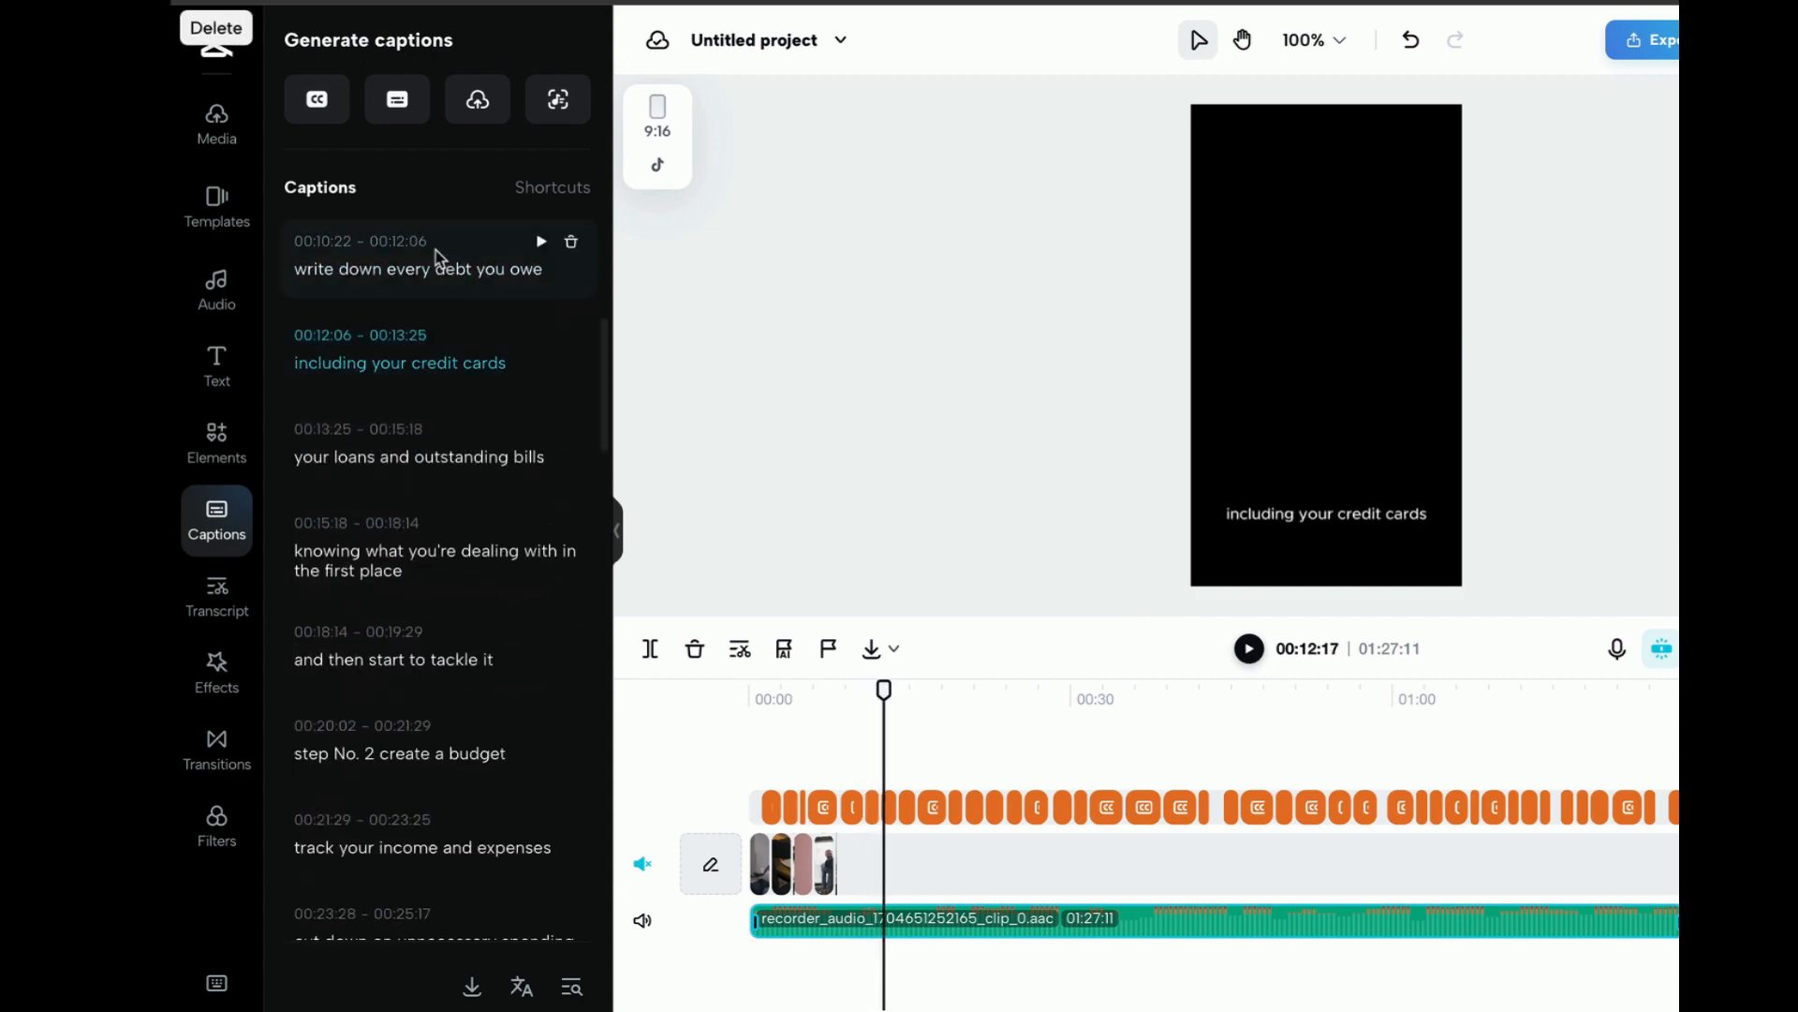
scroll(436, 580, down, 3)
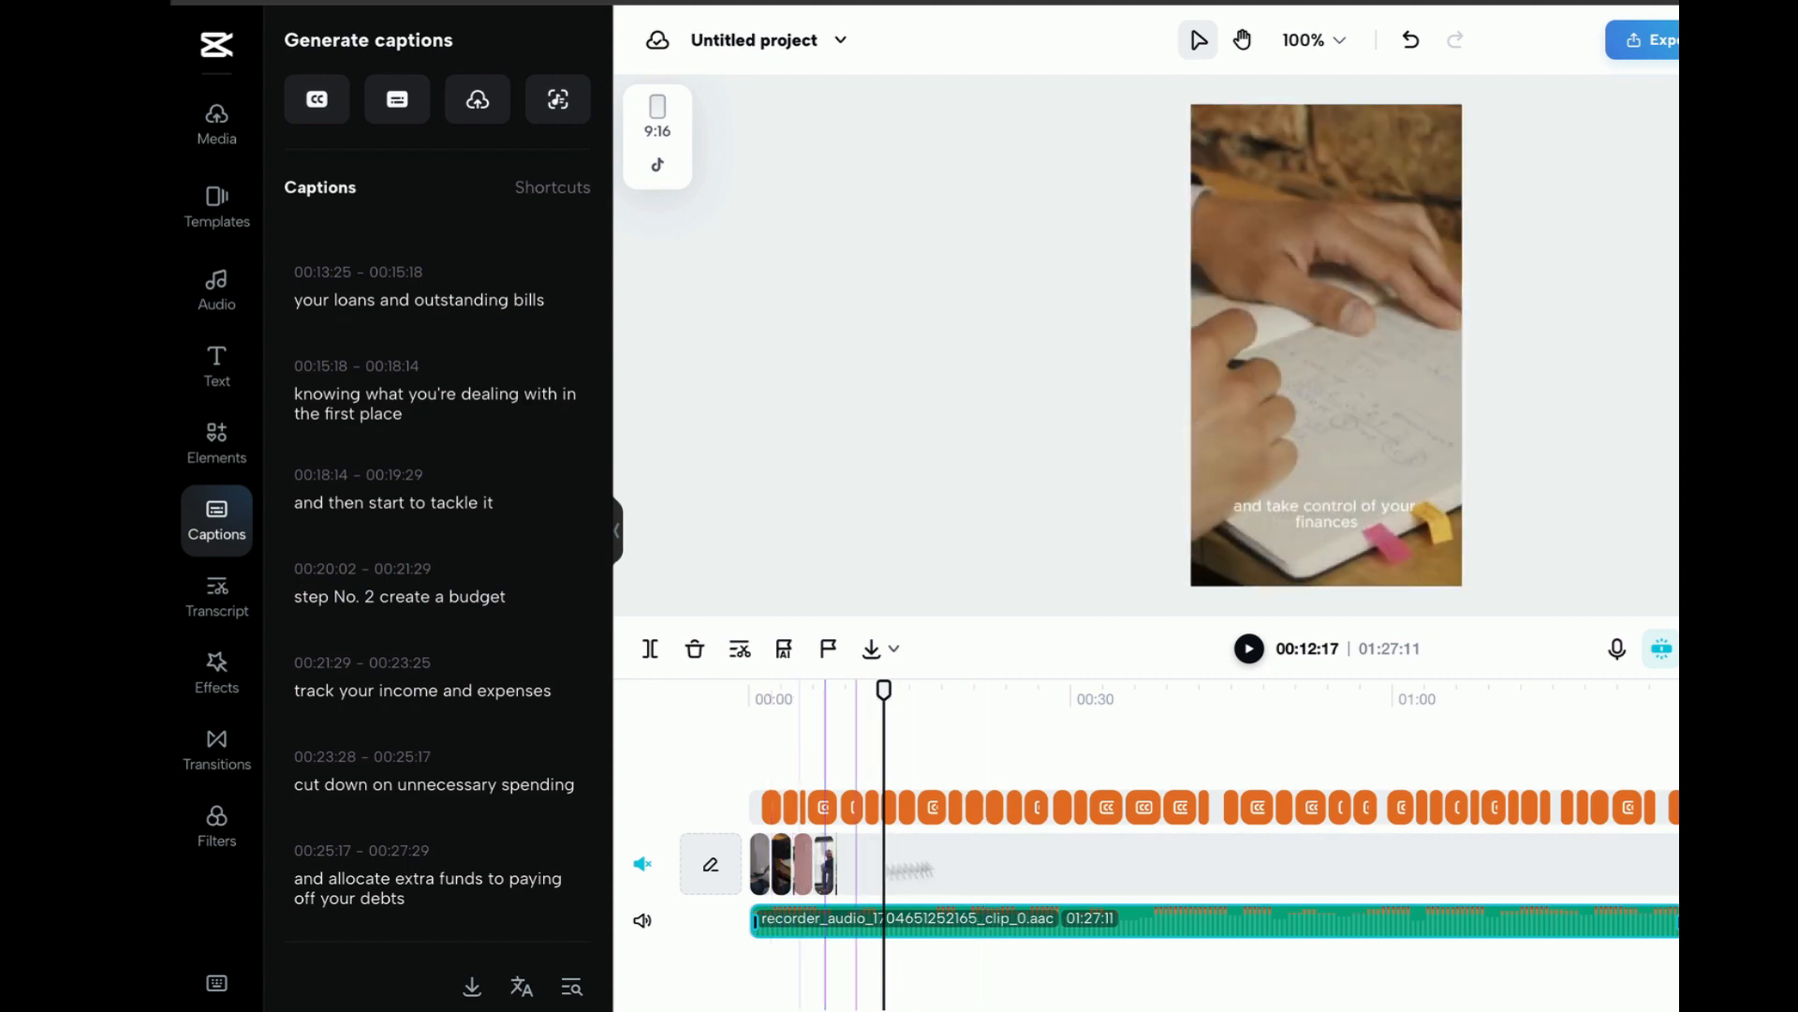
Try extending the opening couple clip to about 8 seconds and the note-writing clip to about 11.7 seconds, and undo both changes
key(ctrl+equal)
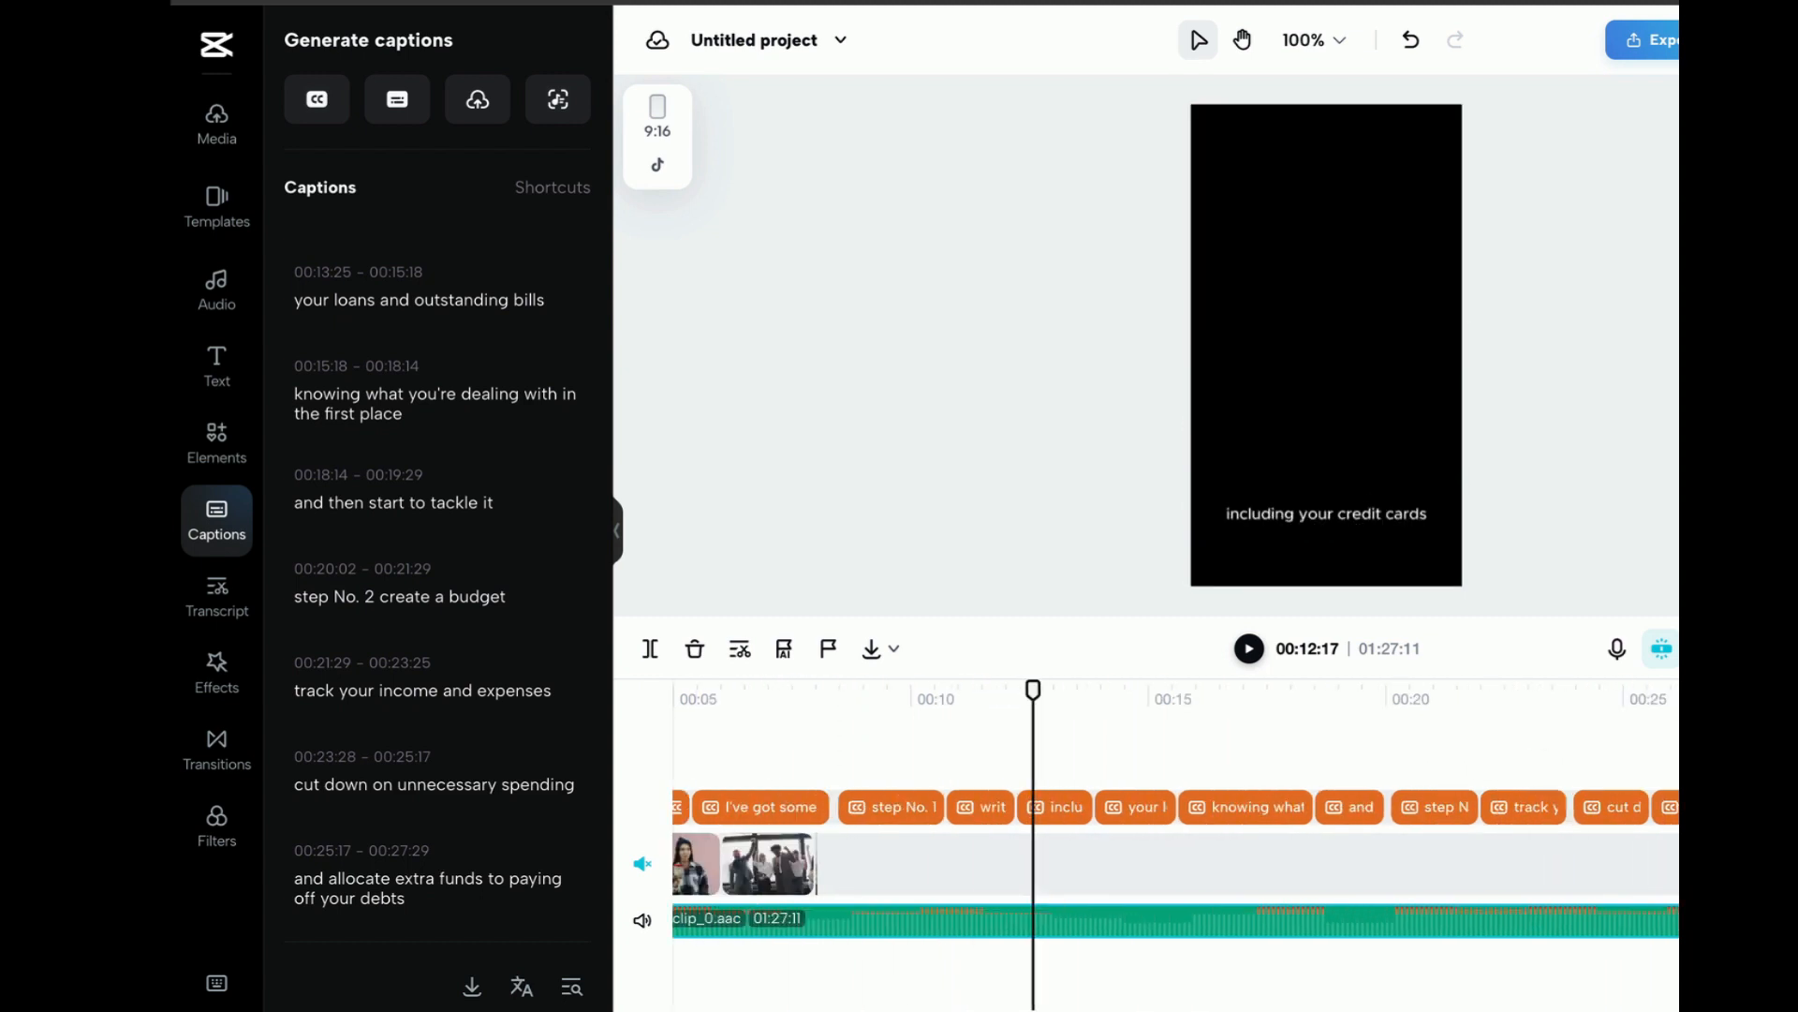
scroll(925, 880, left, 5)
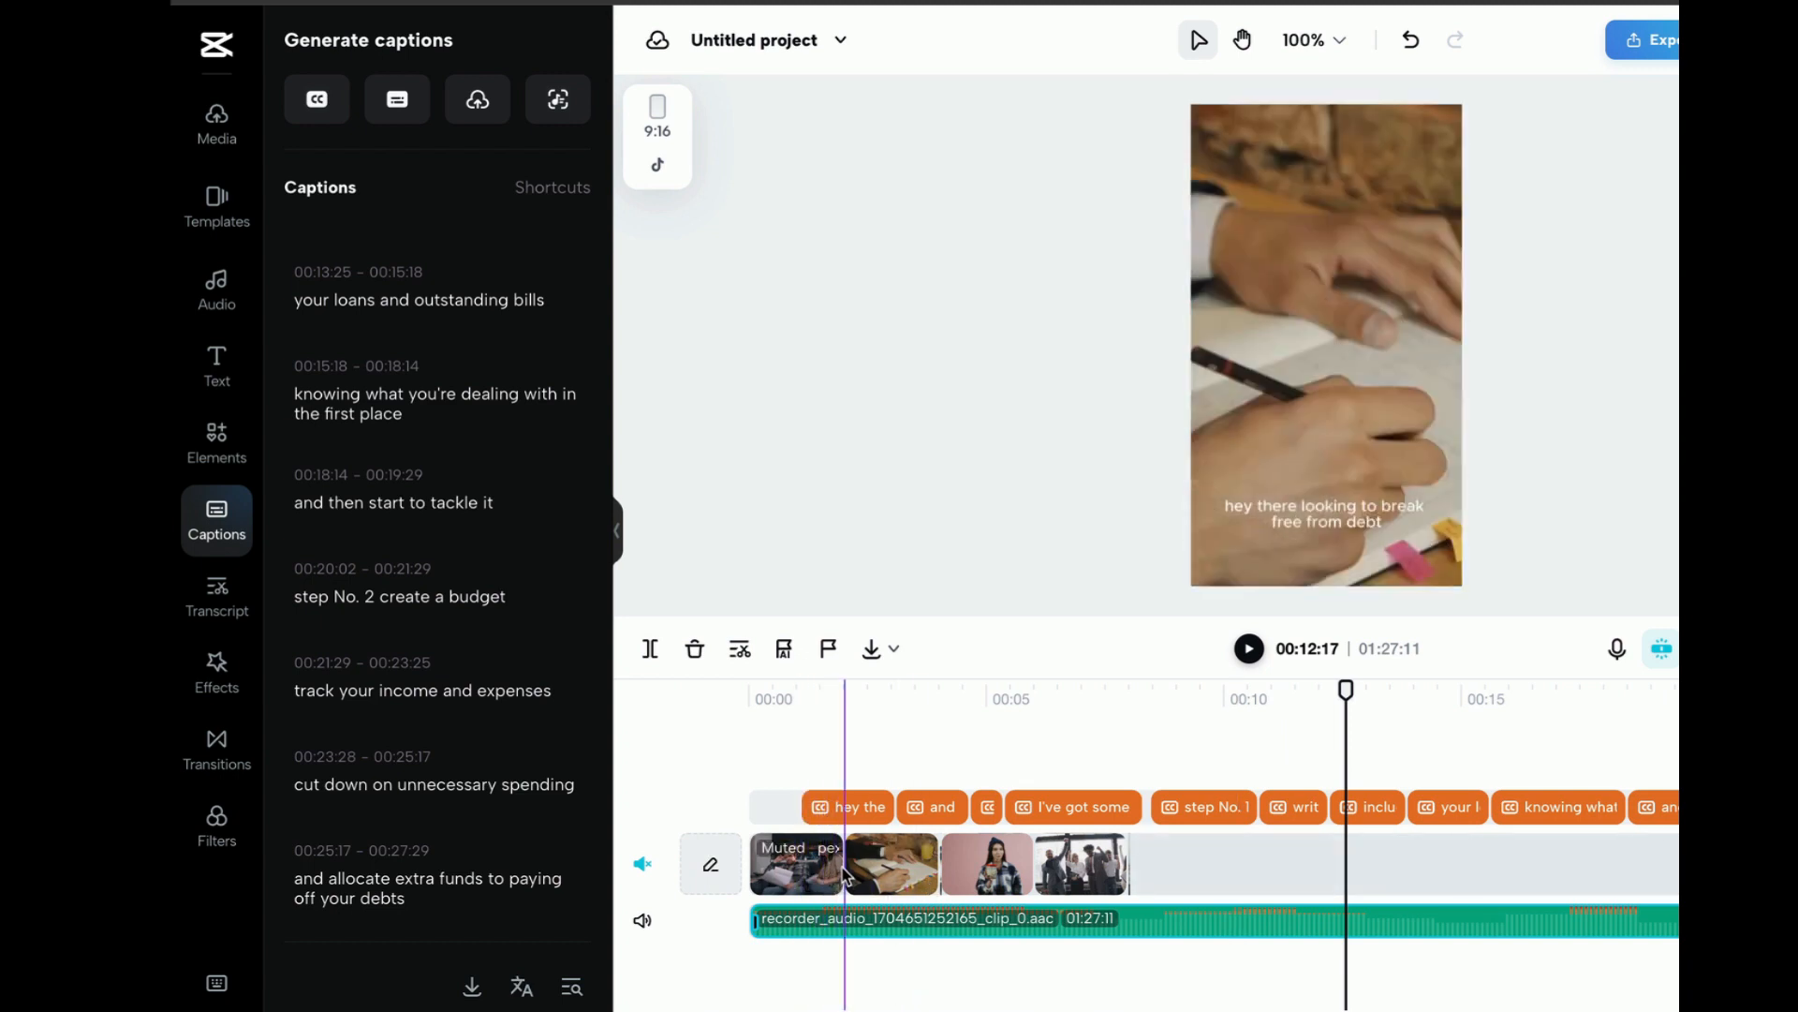
click(843, 873)
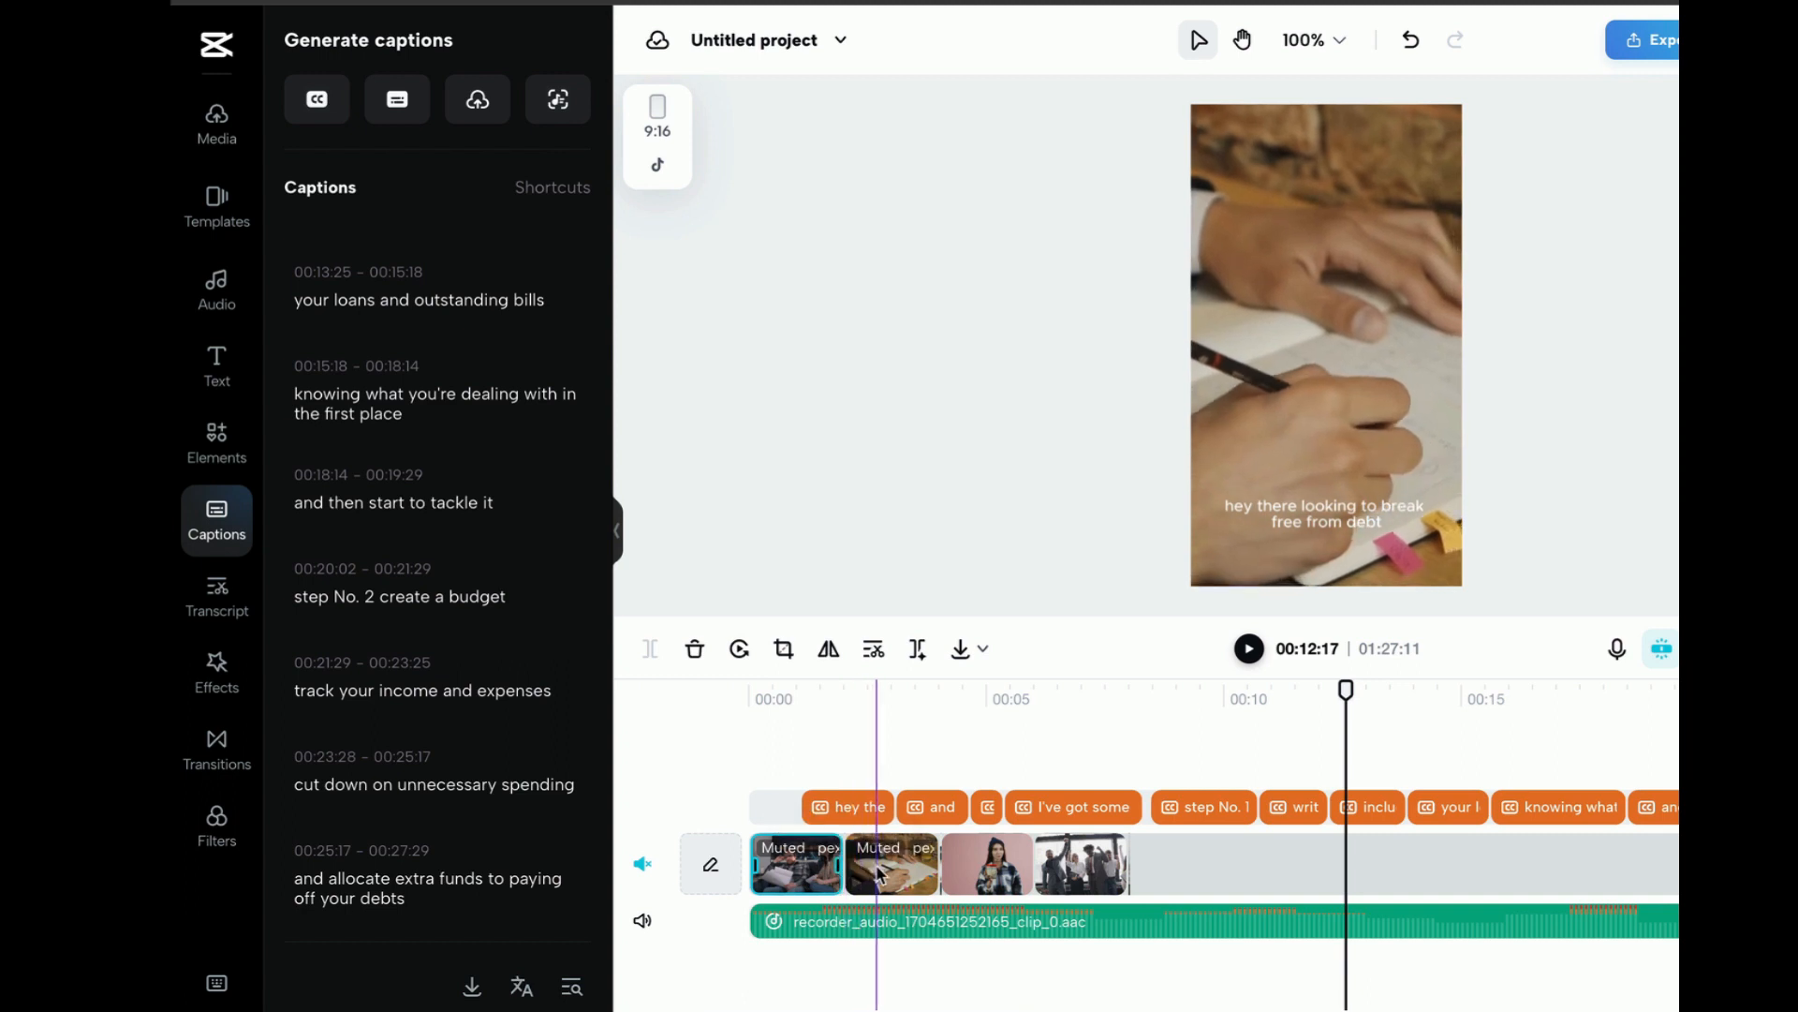
drag(843, 873, 1144, 857)
click(1194, 864)
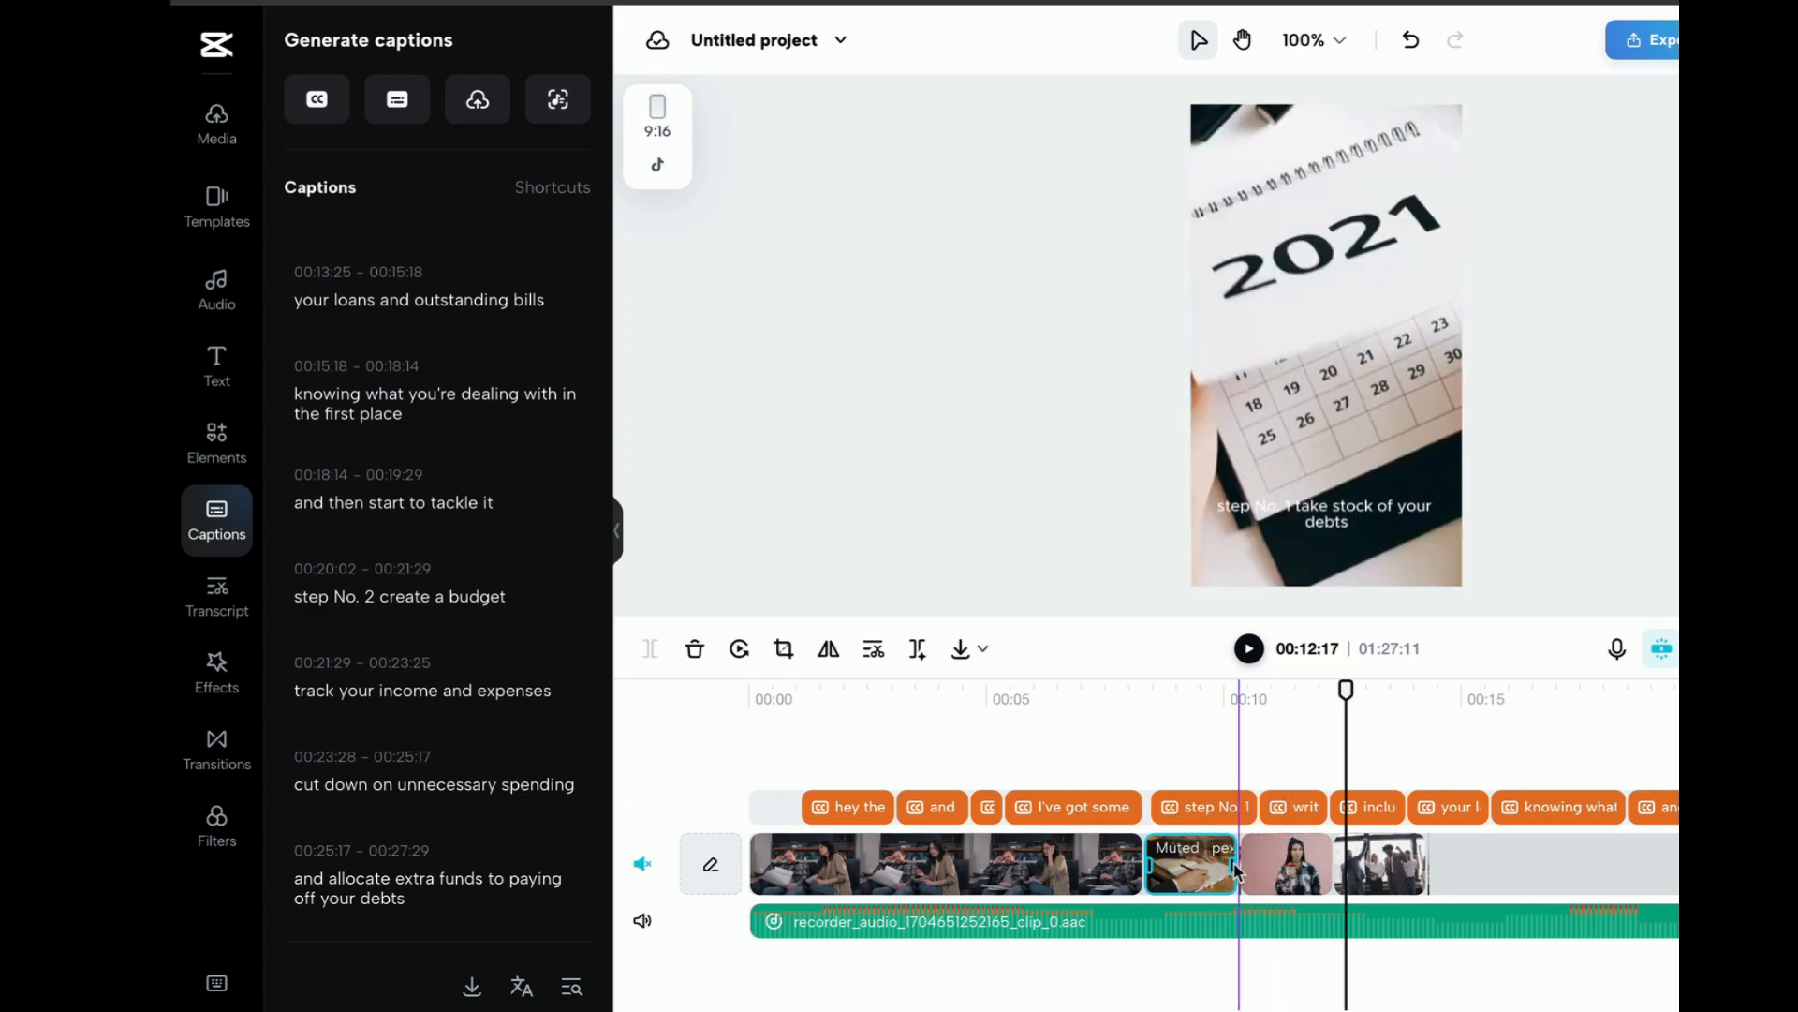
drag(1235, 871, 1486, 858)
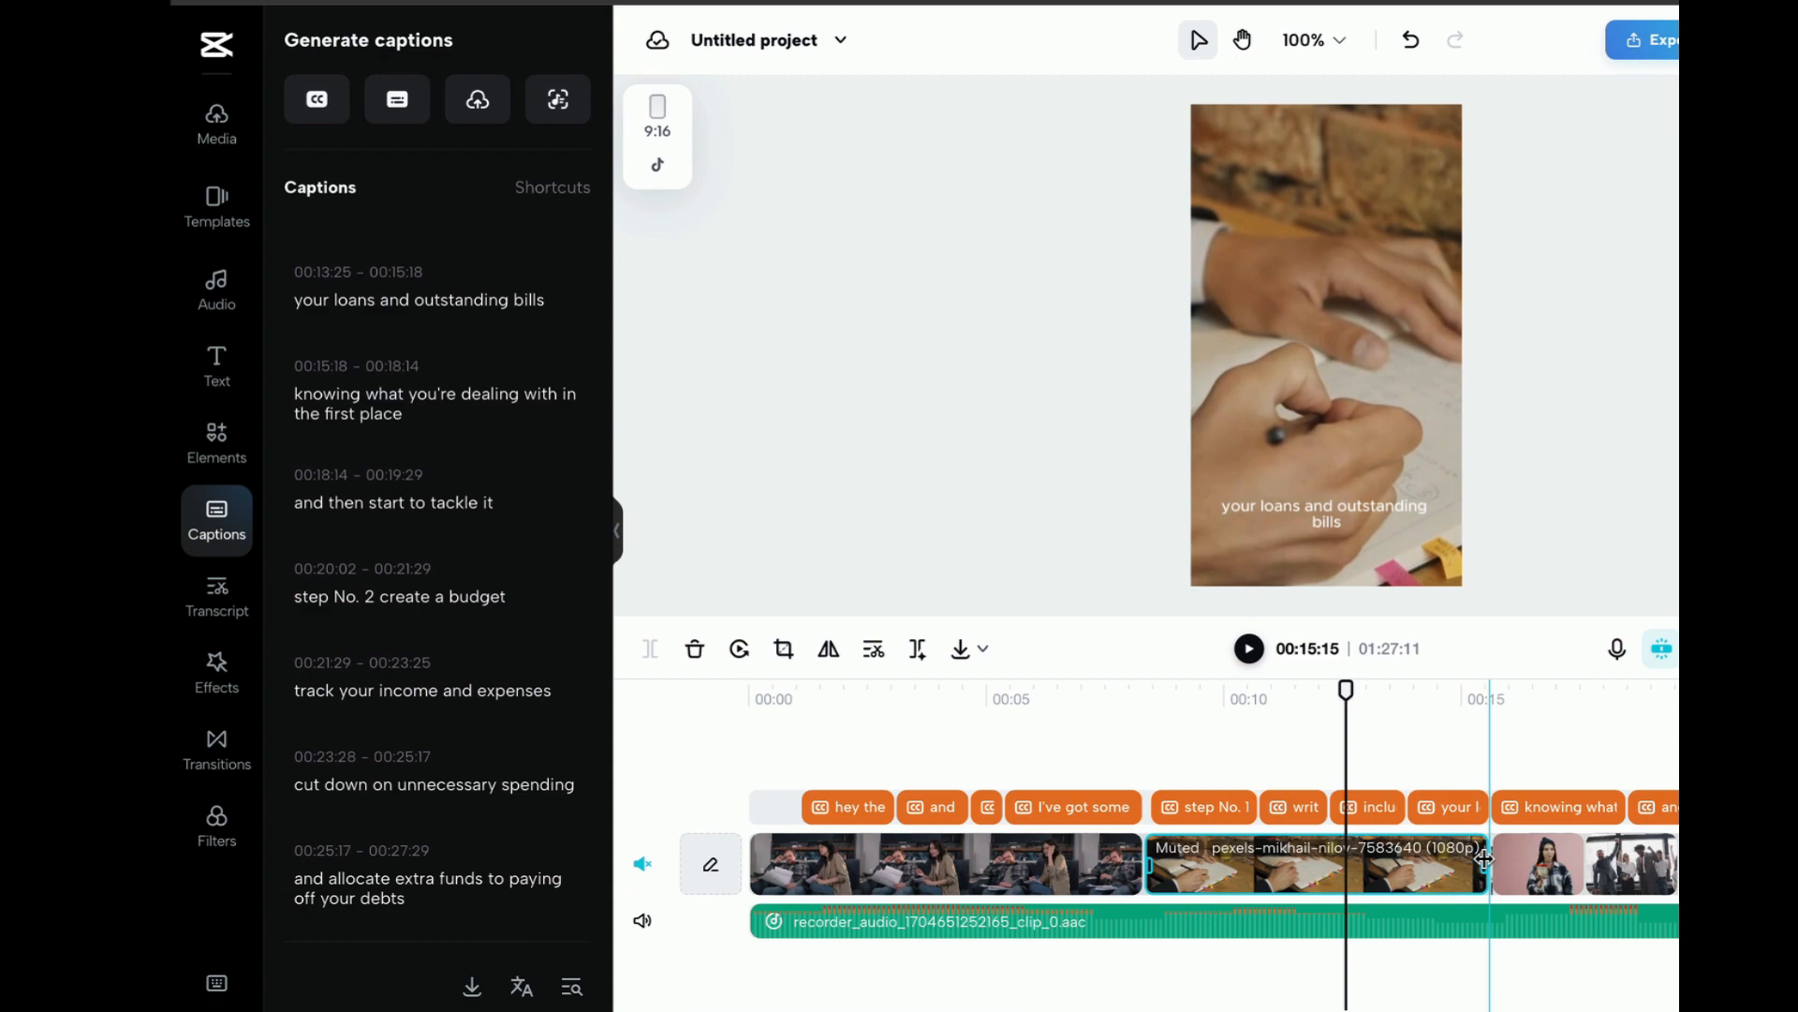
drag(1485, 858, 1700, 858)
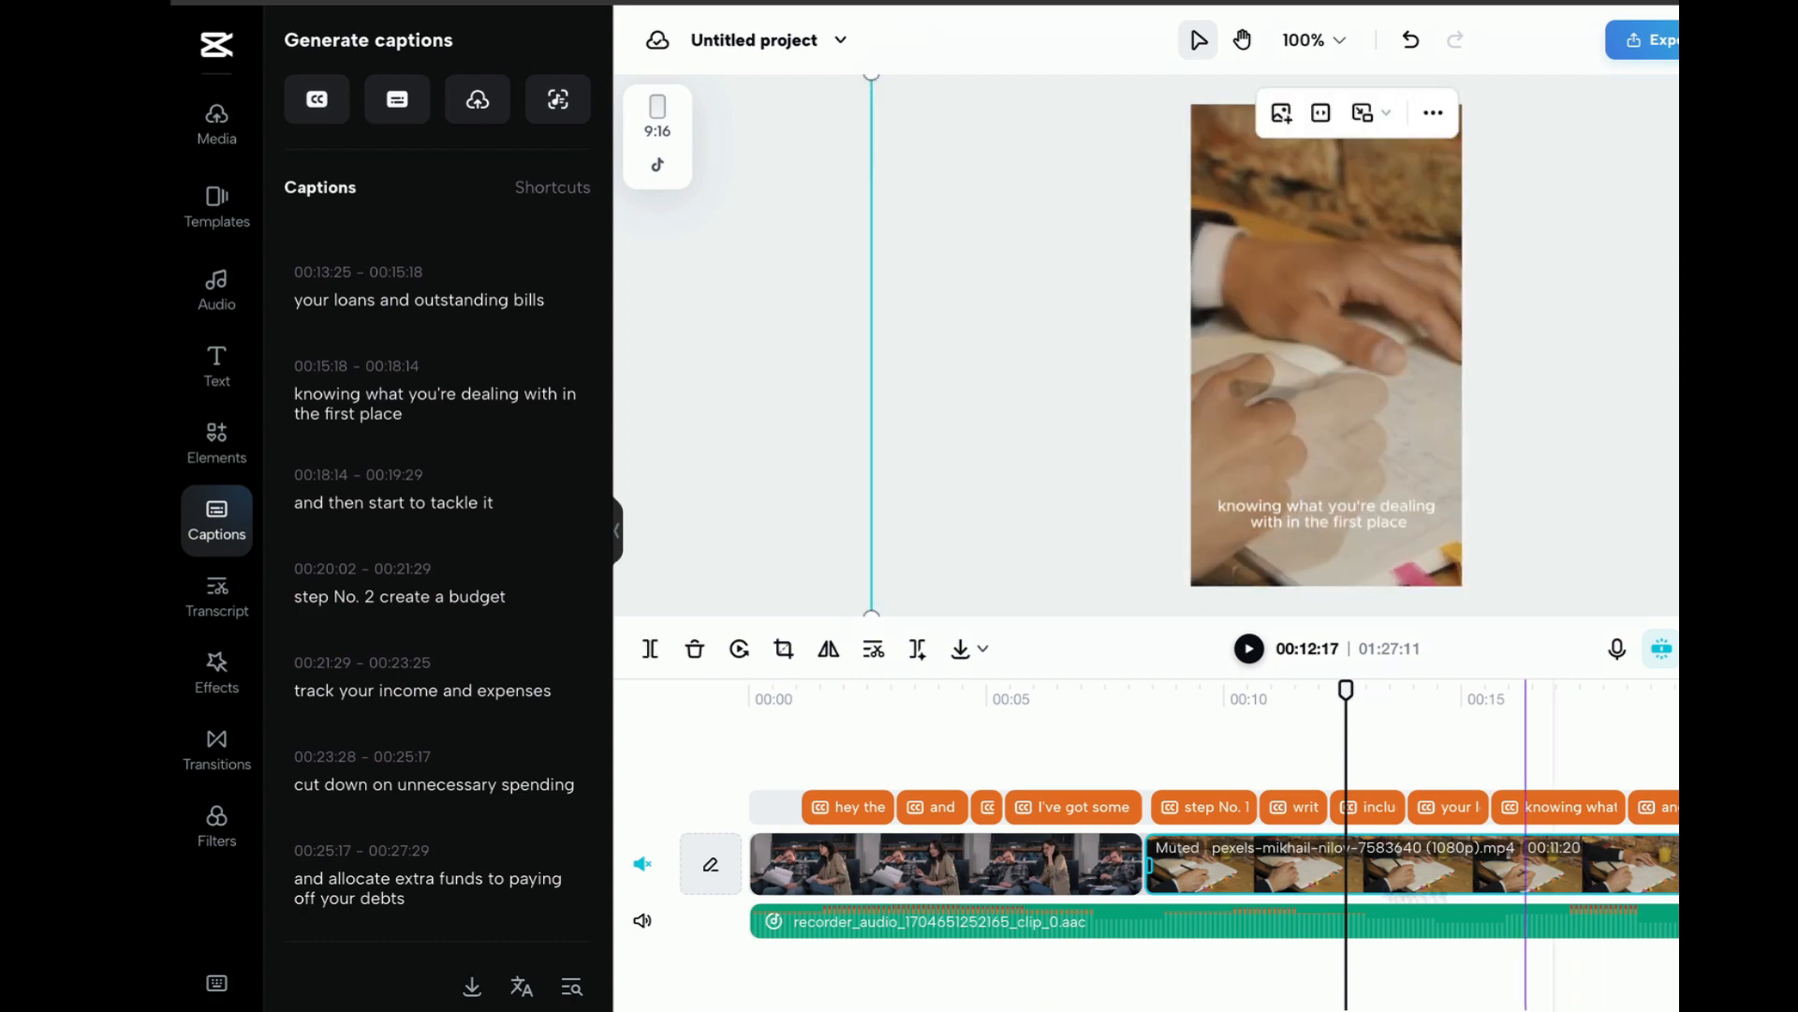
key(ctrl+z)
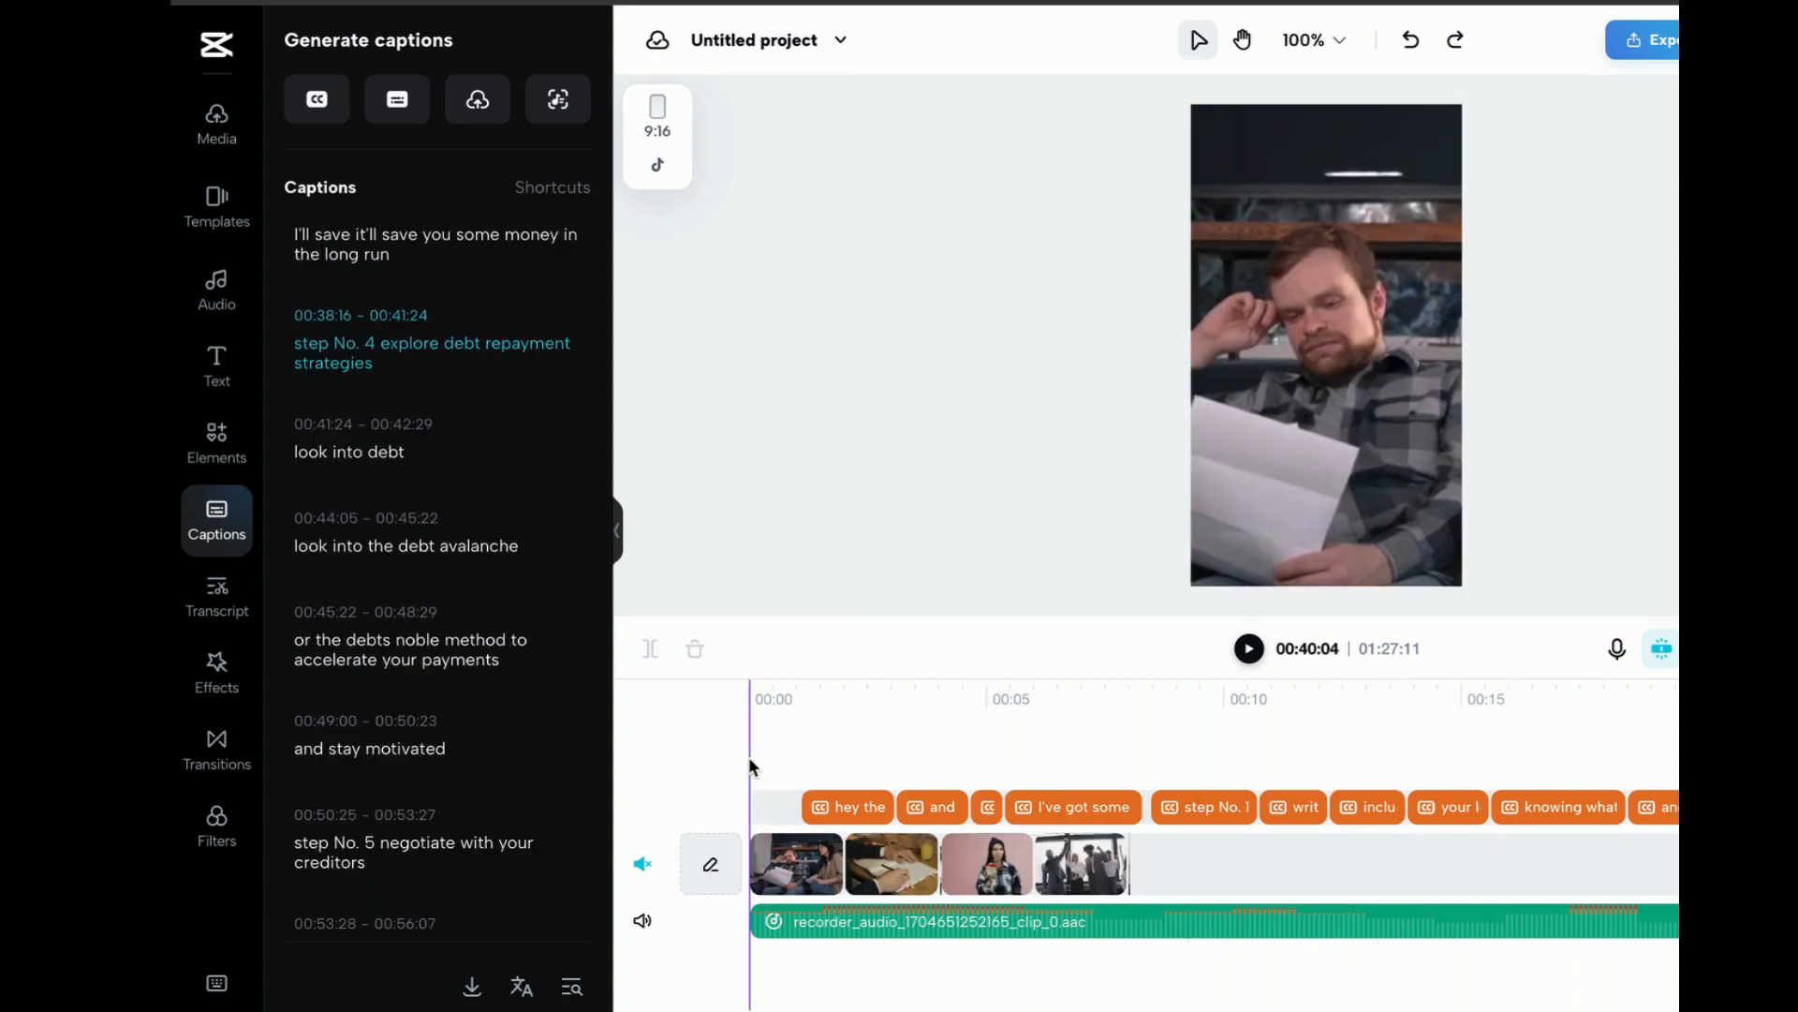
Play the sequence from the start and extend the opening couple clip to end where the "step No. 1" caption begins, at about 8 seconds
click(1255, 650)
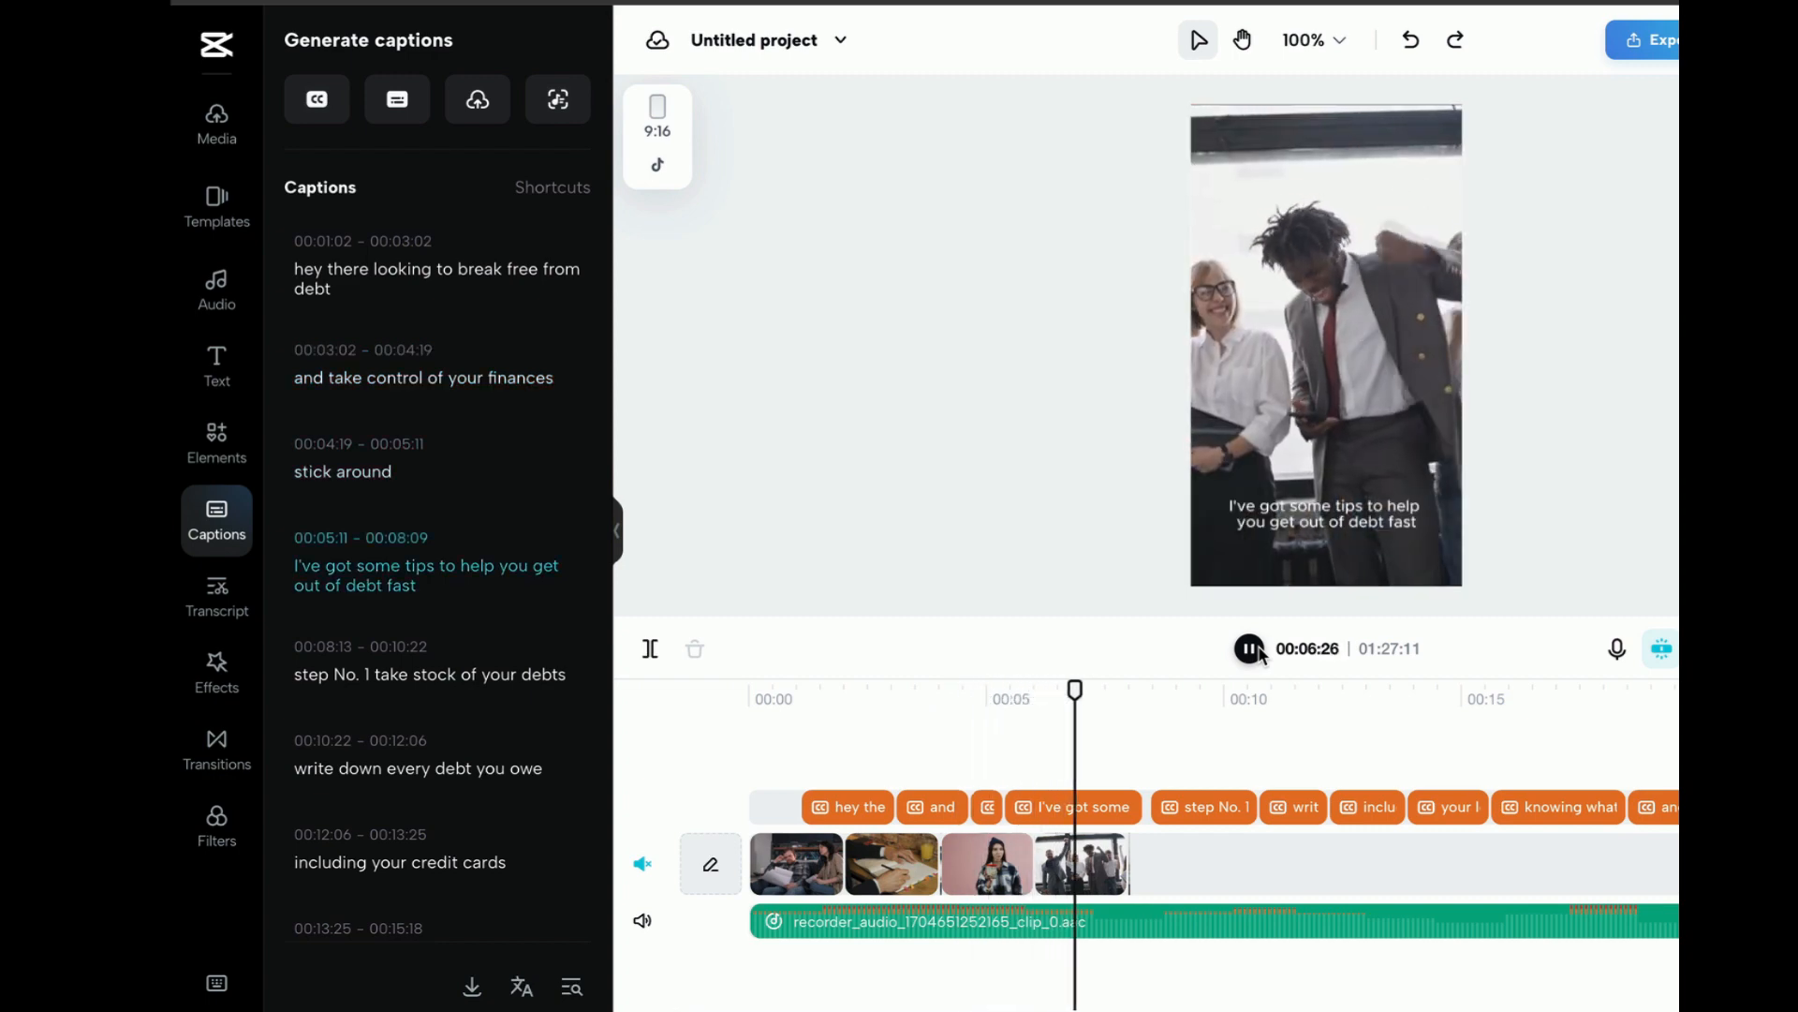
click(1258, 651)
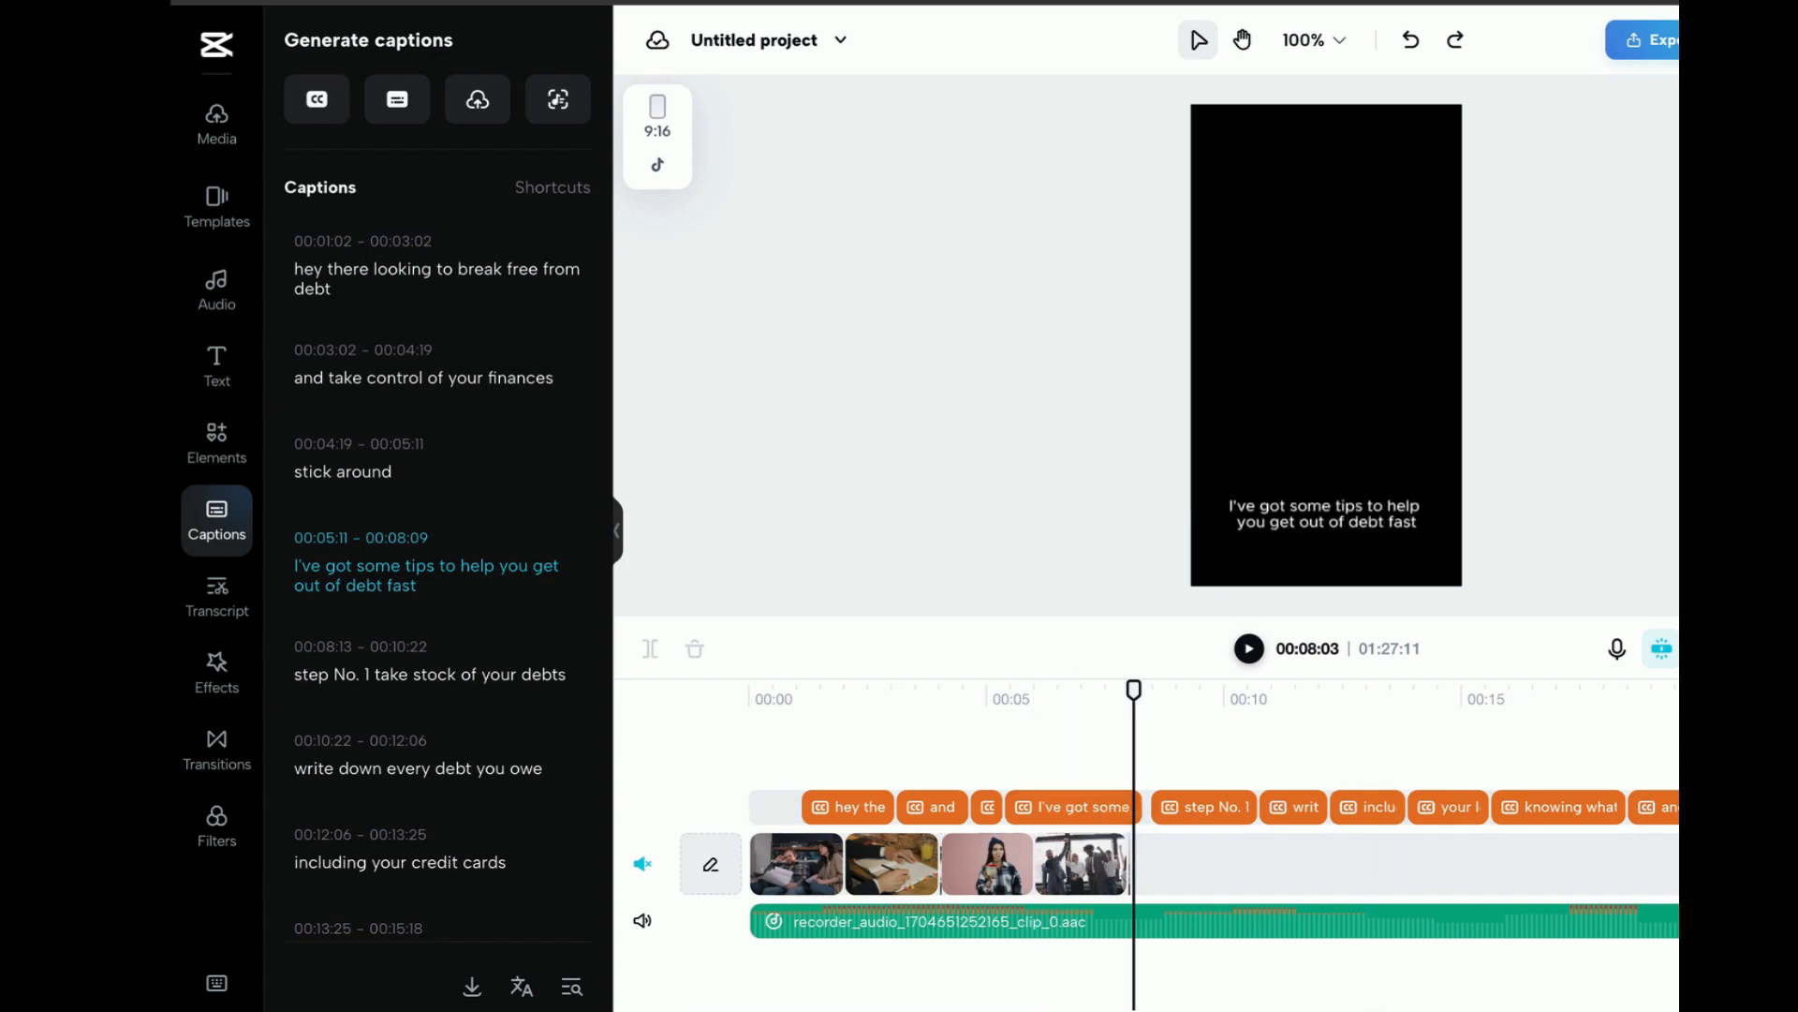
key(ctrl+minus)
key(ctrl+minus)
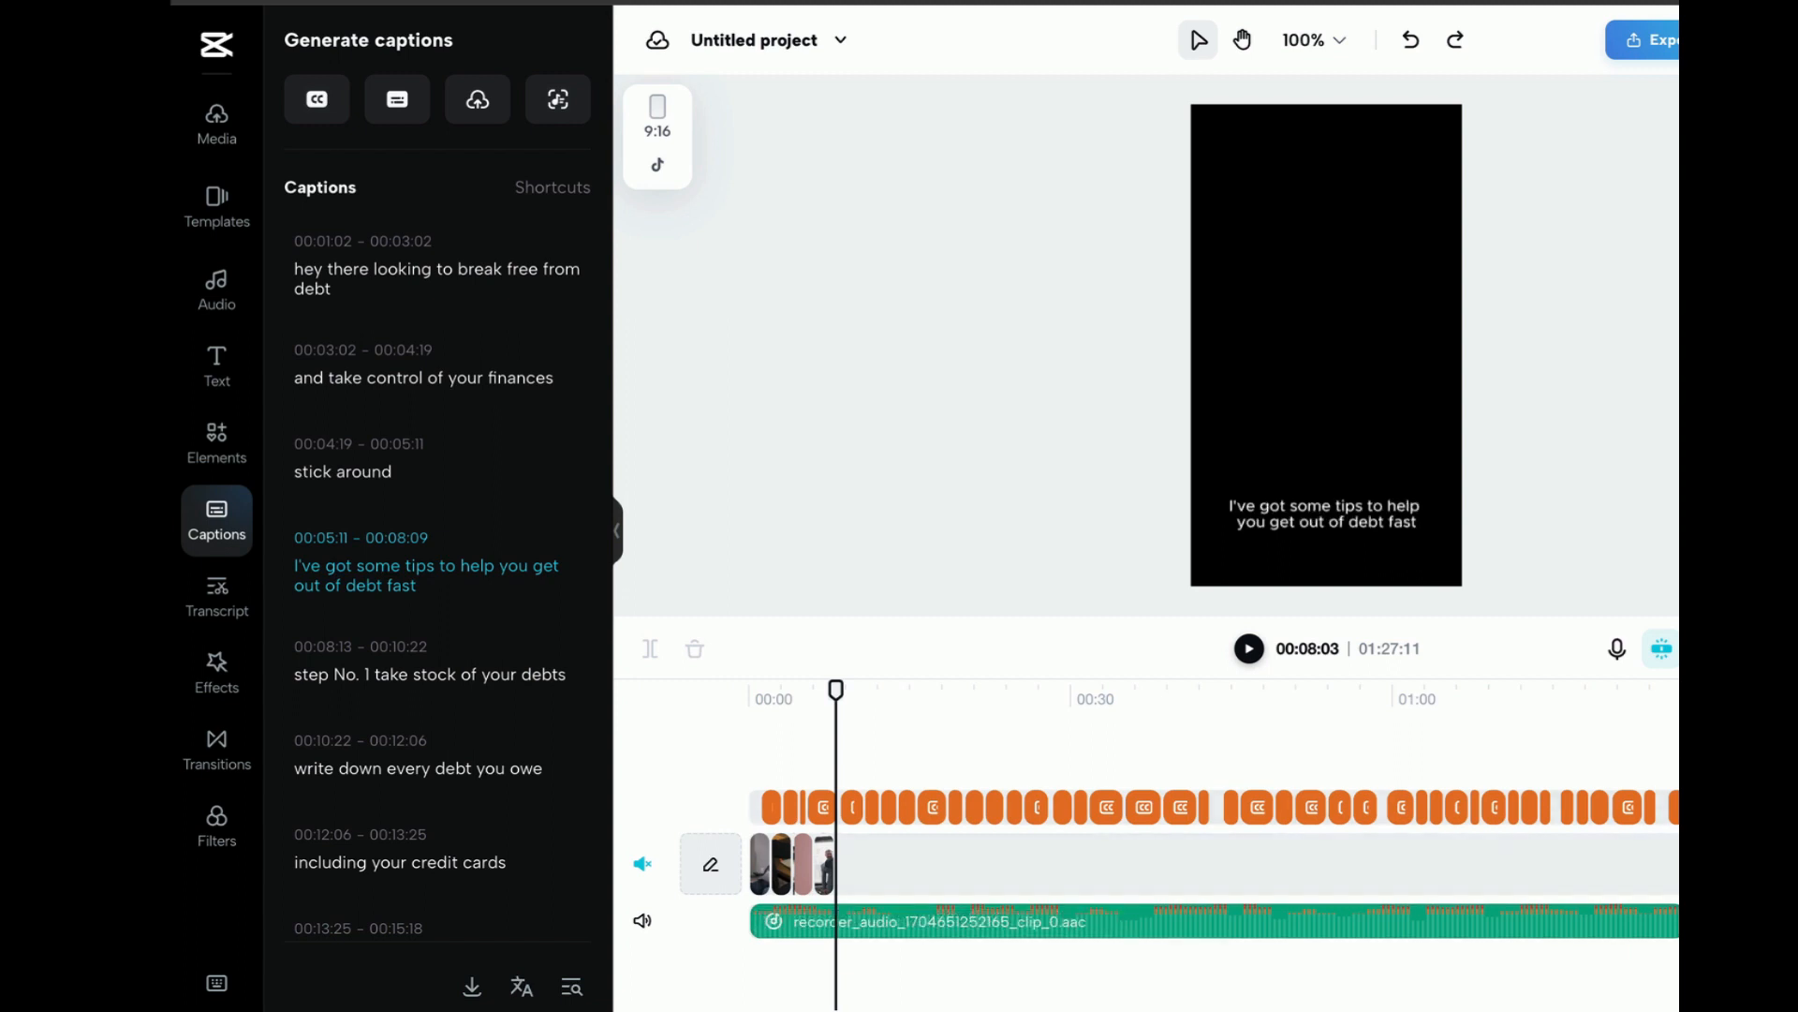
key(ctrl+equal)
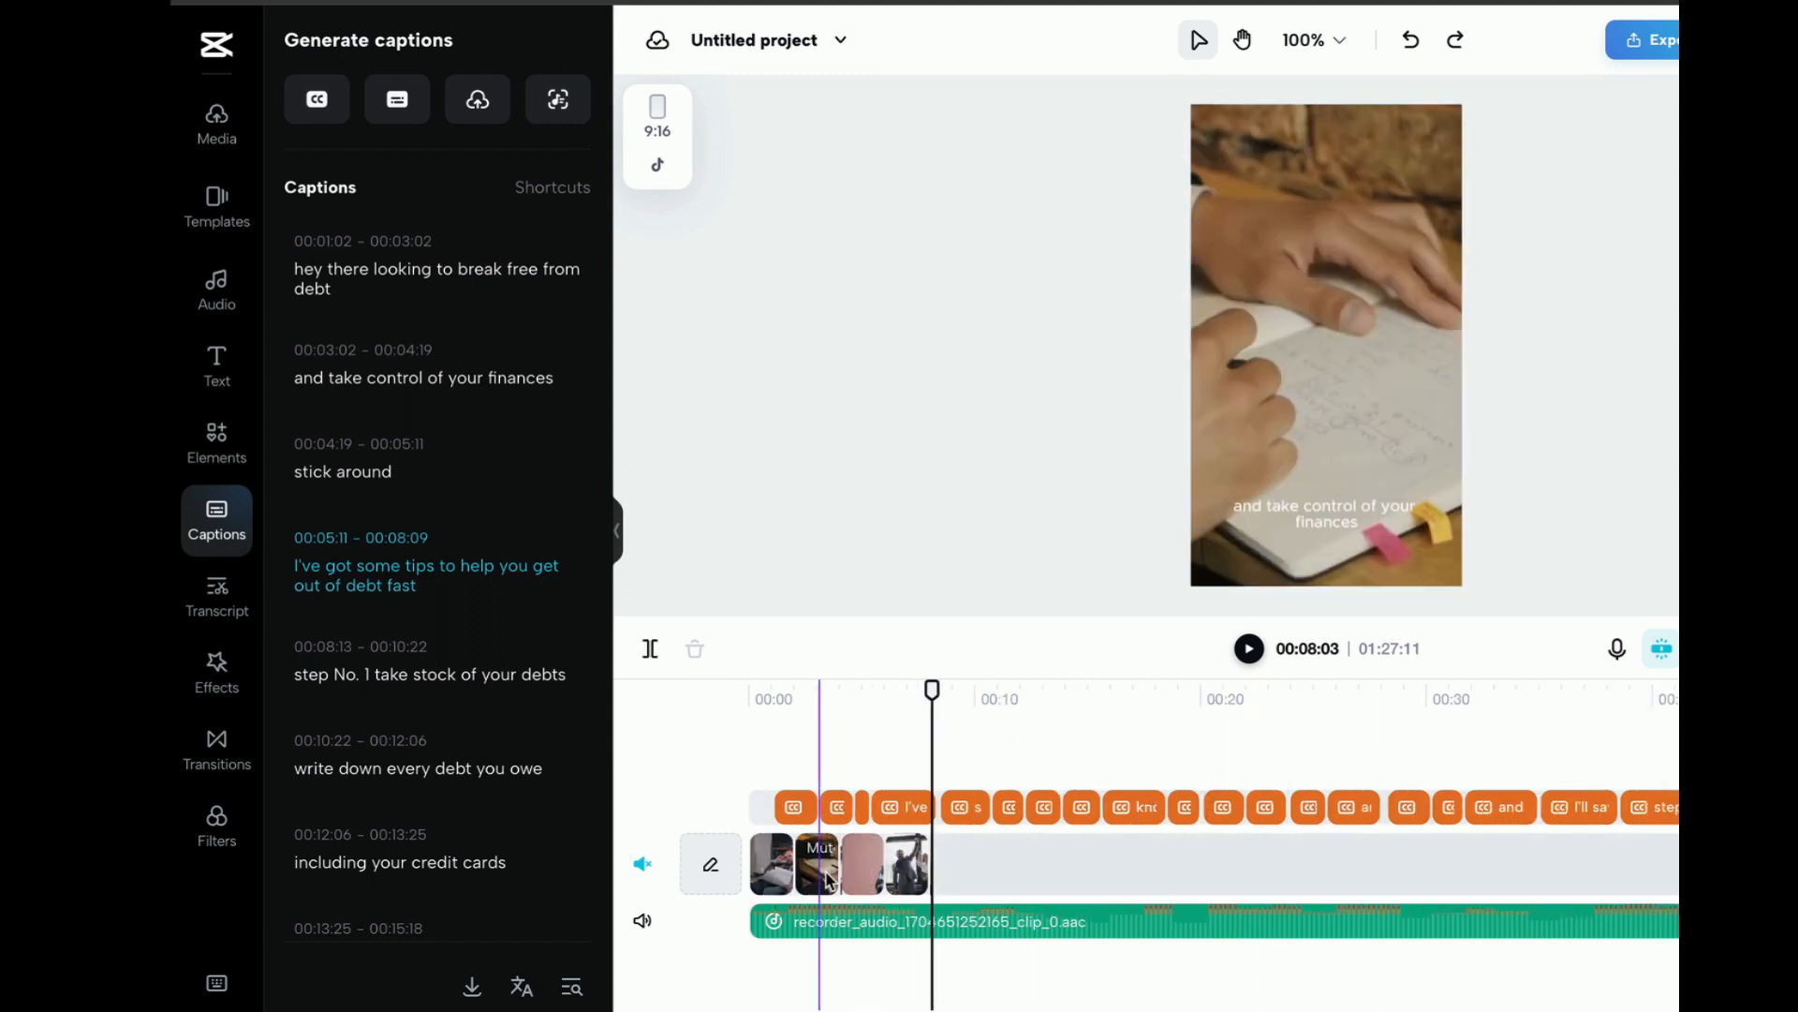
click(785, 867)
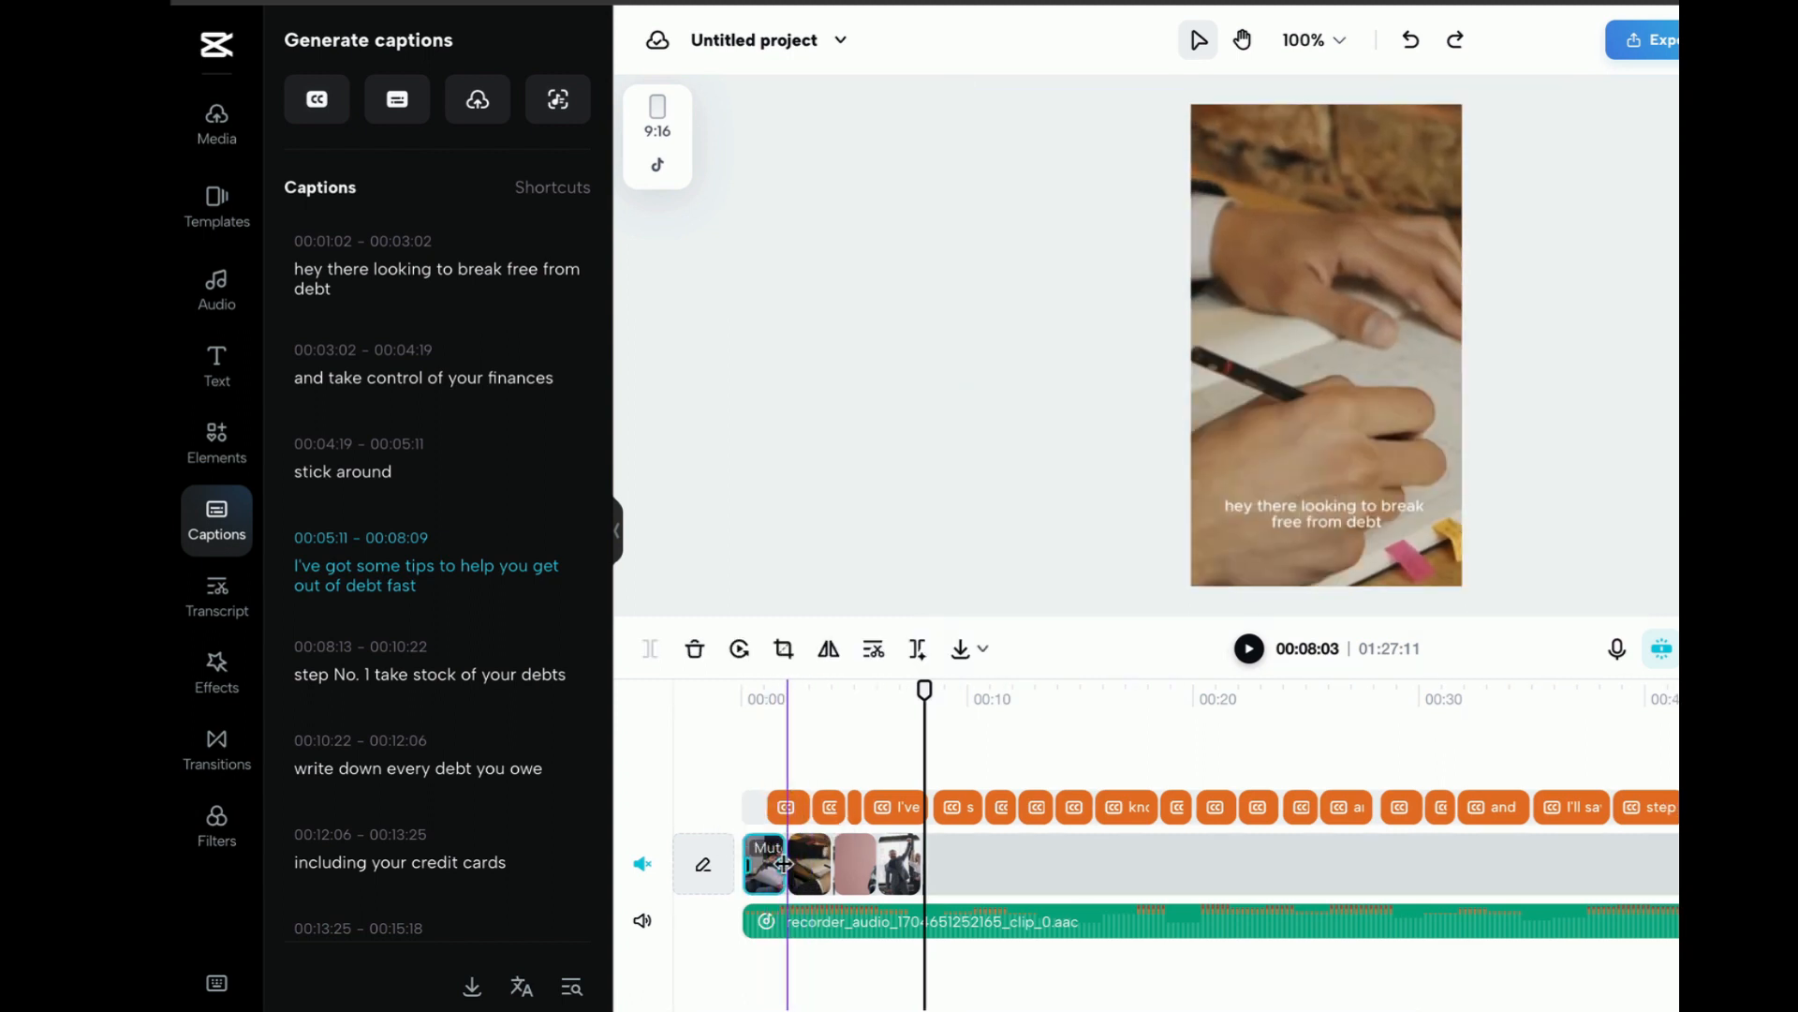
drag(786, 871, 990, 871)
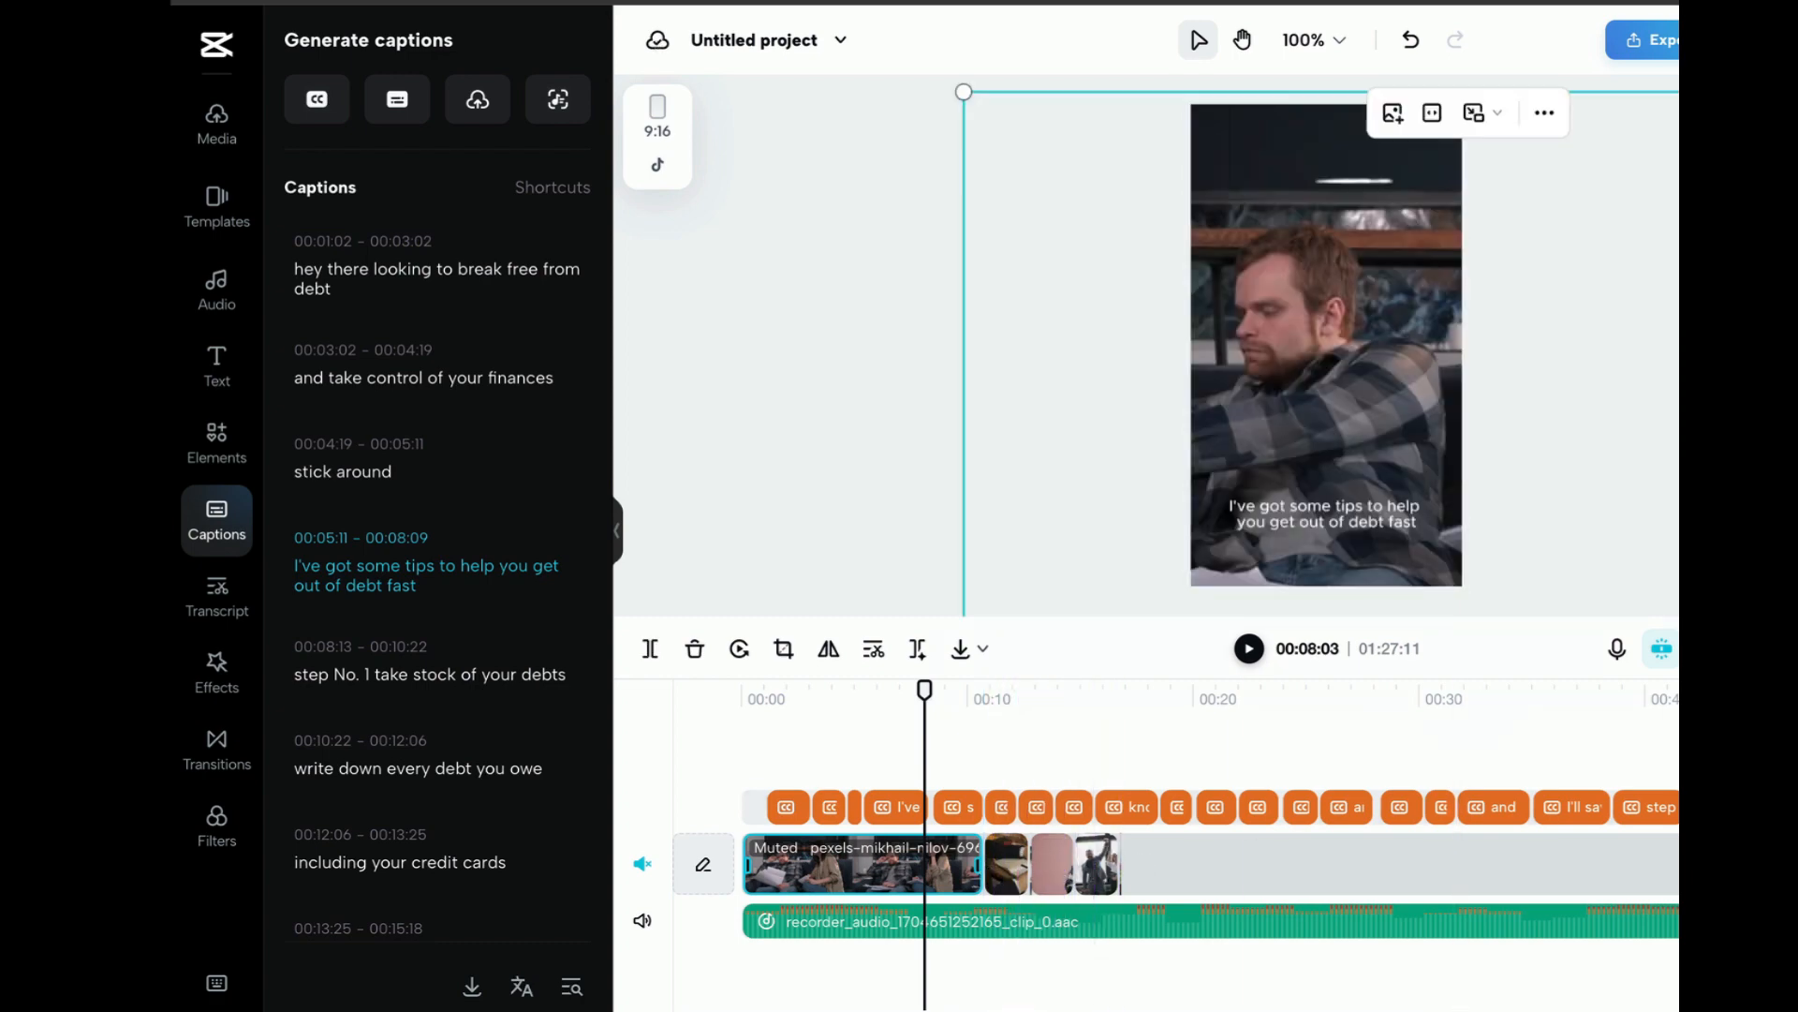
key(ctrl+plus)
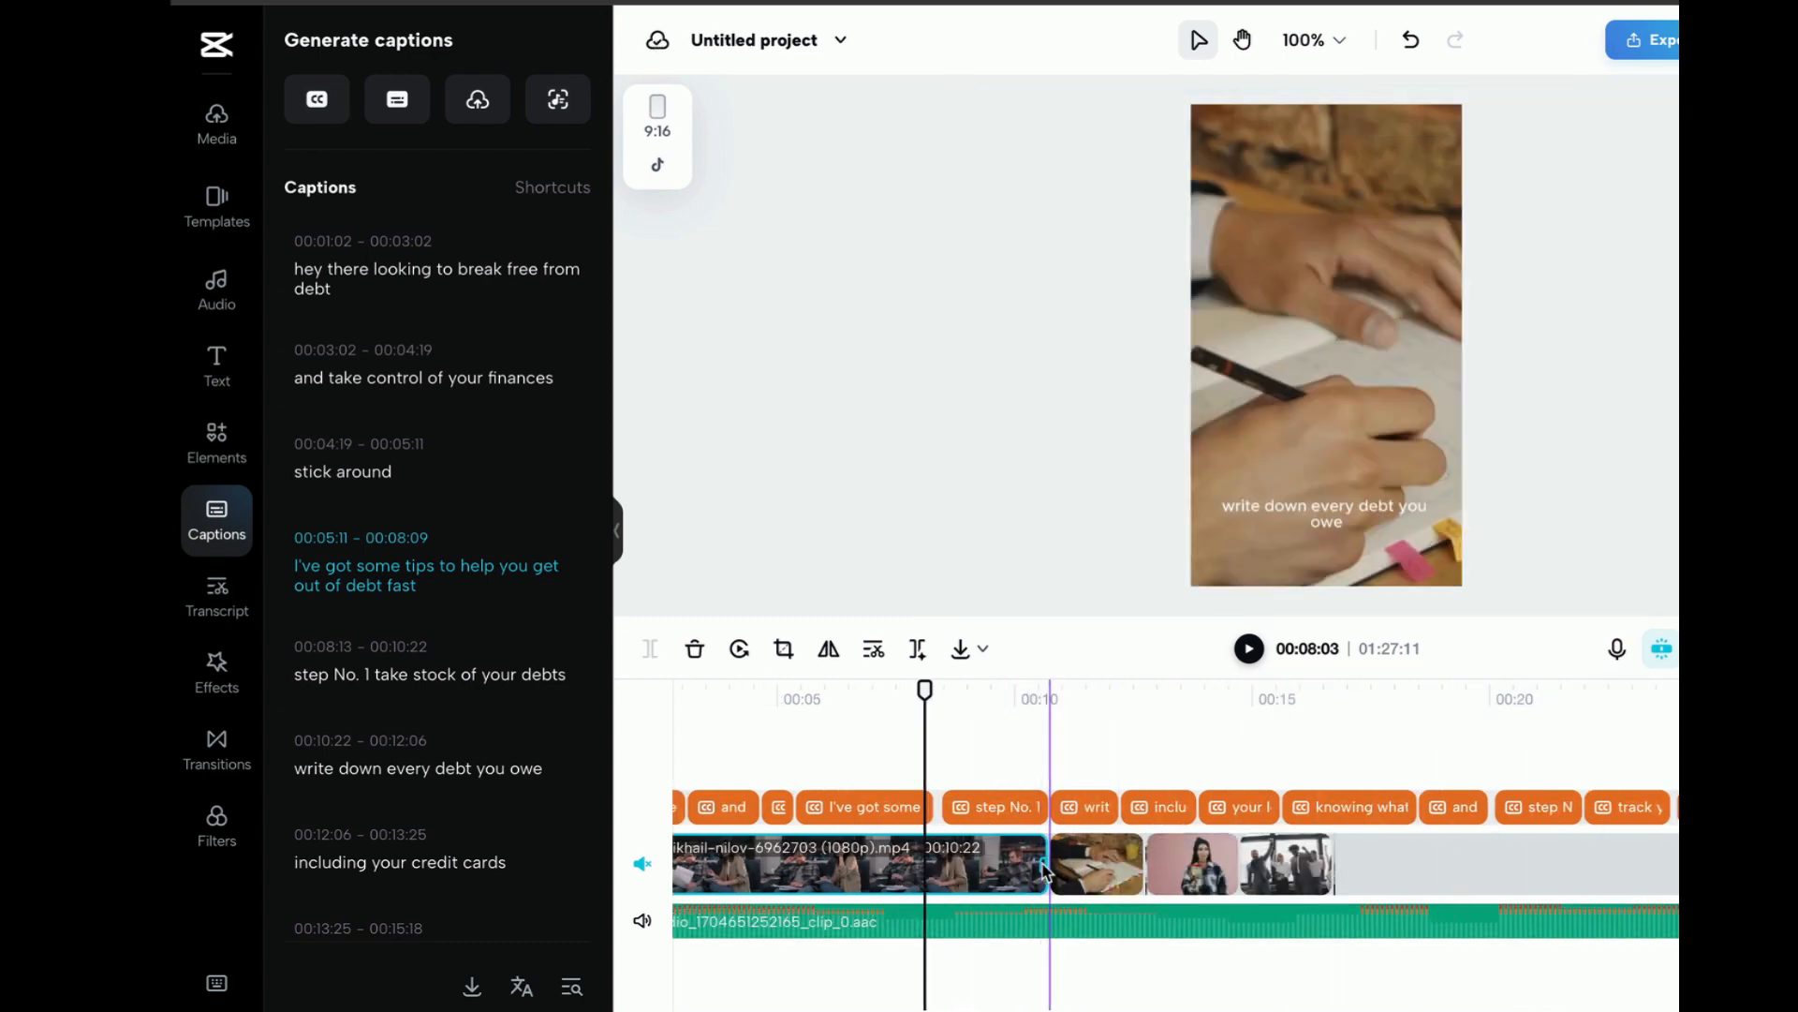
drag(1045, 864, 948, 871)
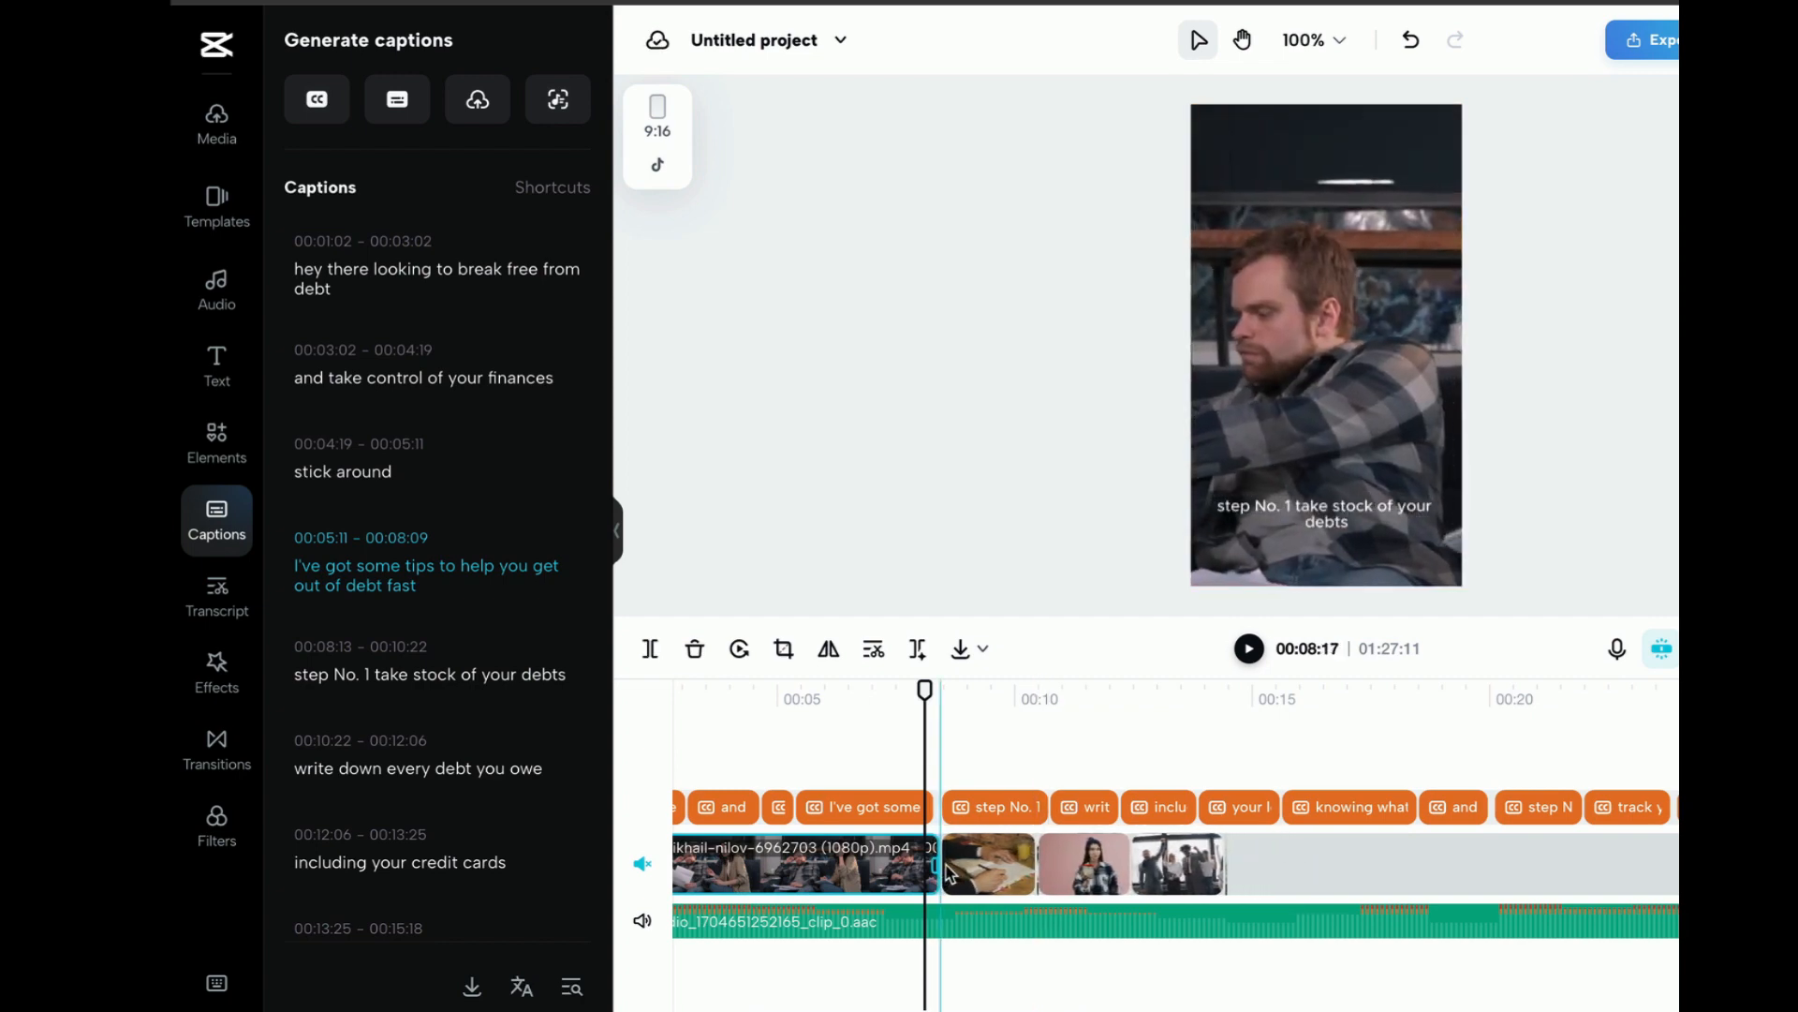
Extend the note-writing clip up to the "step No. 2" caption and the woman-with-jar clip up to the "step No. 3" caption
click(1033, 866)
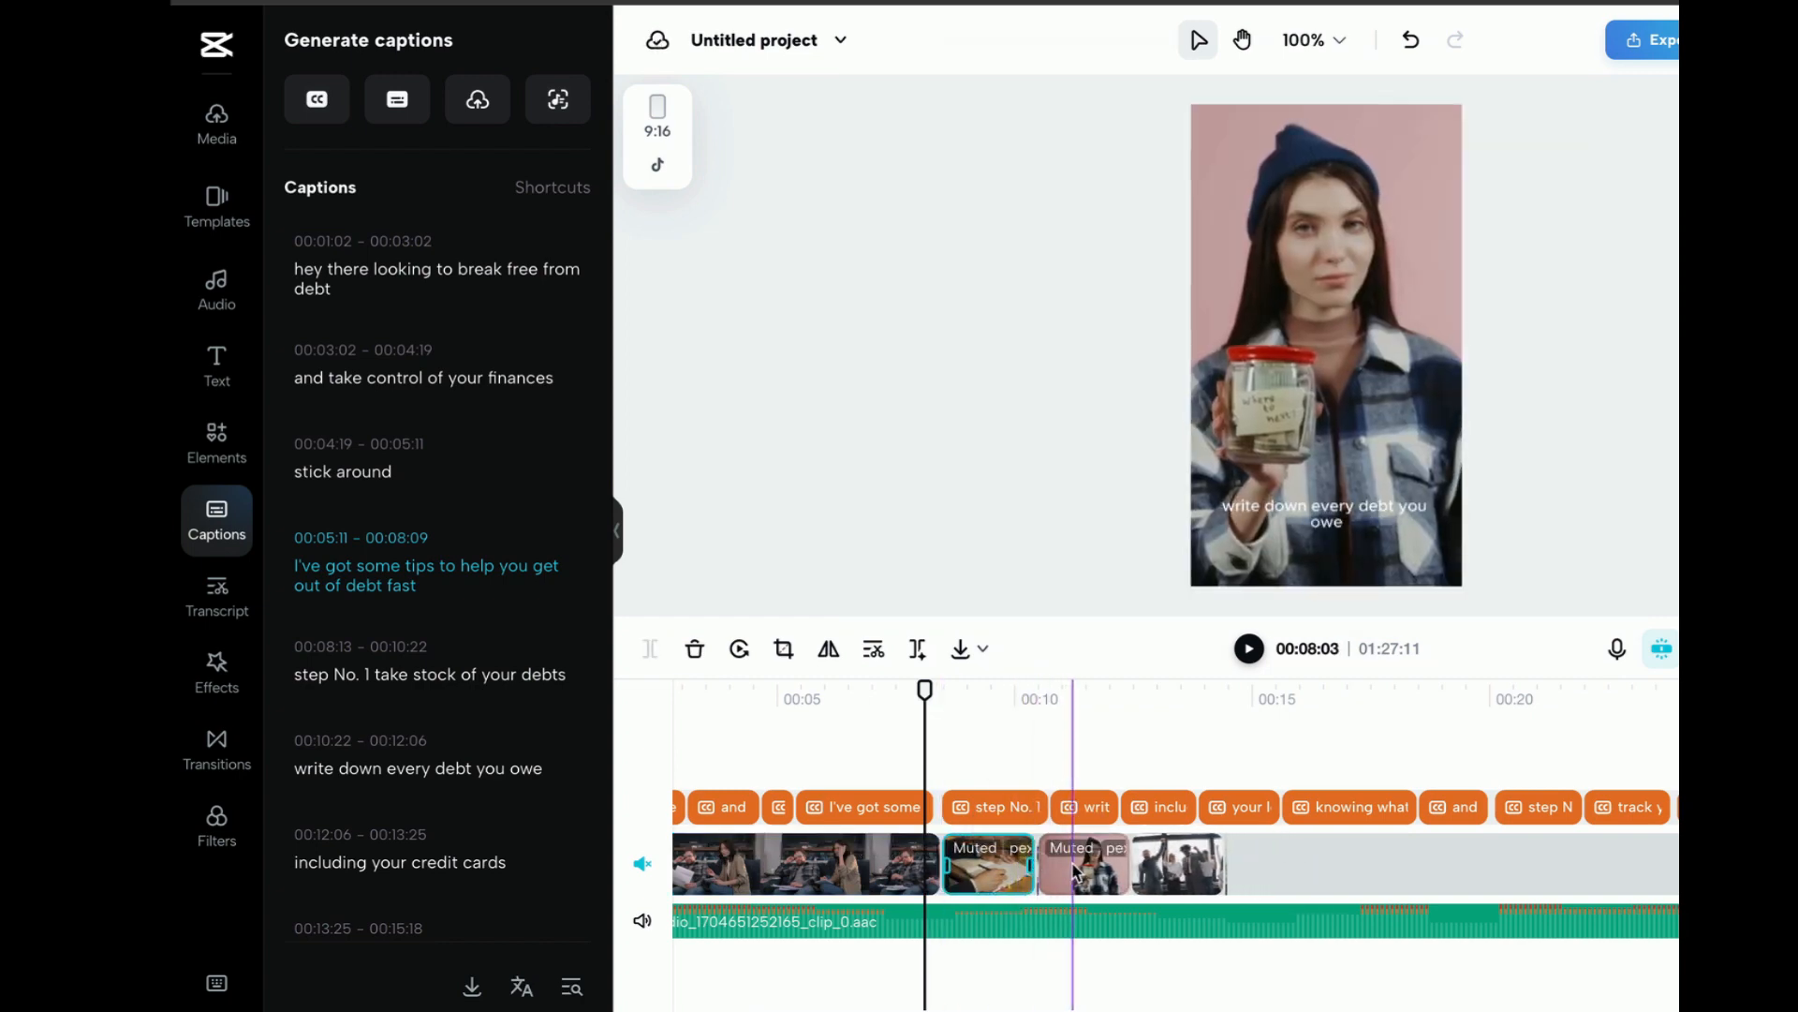
drag(1034, 866, 1496, 848)
click(1541, 876)
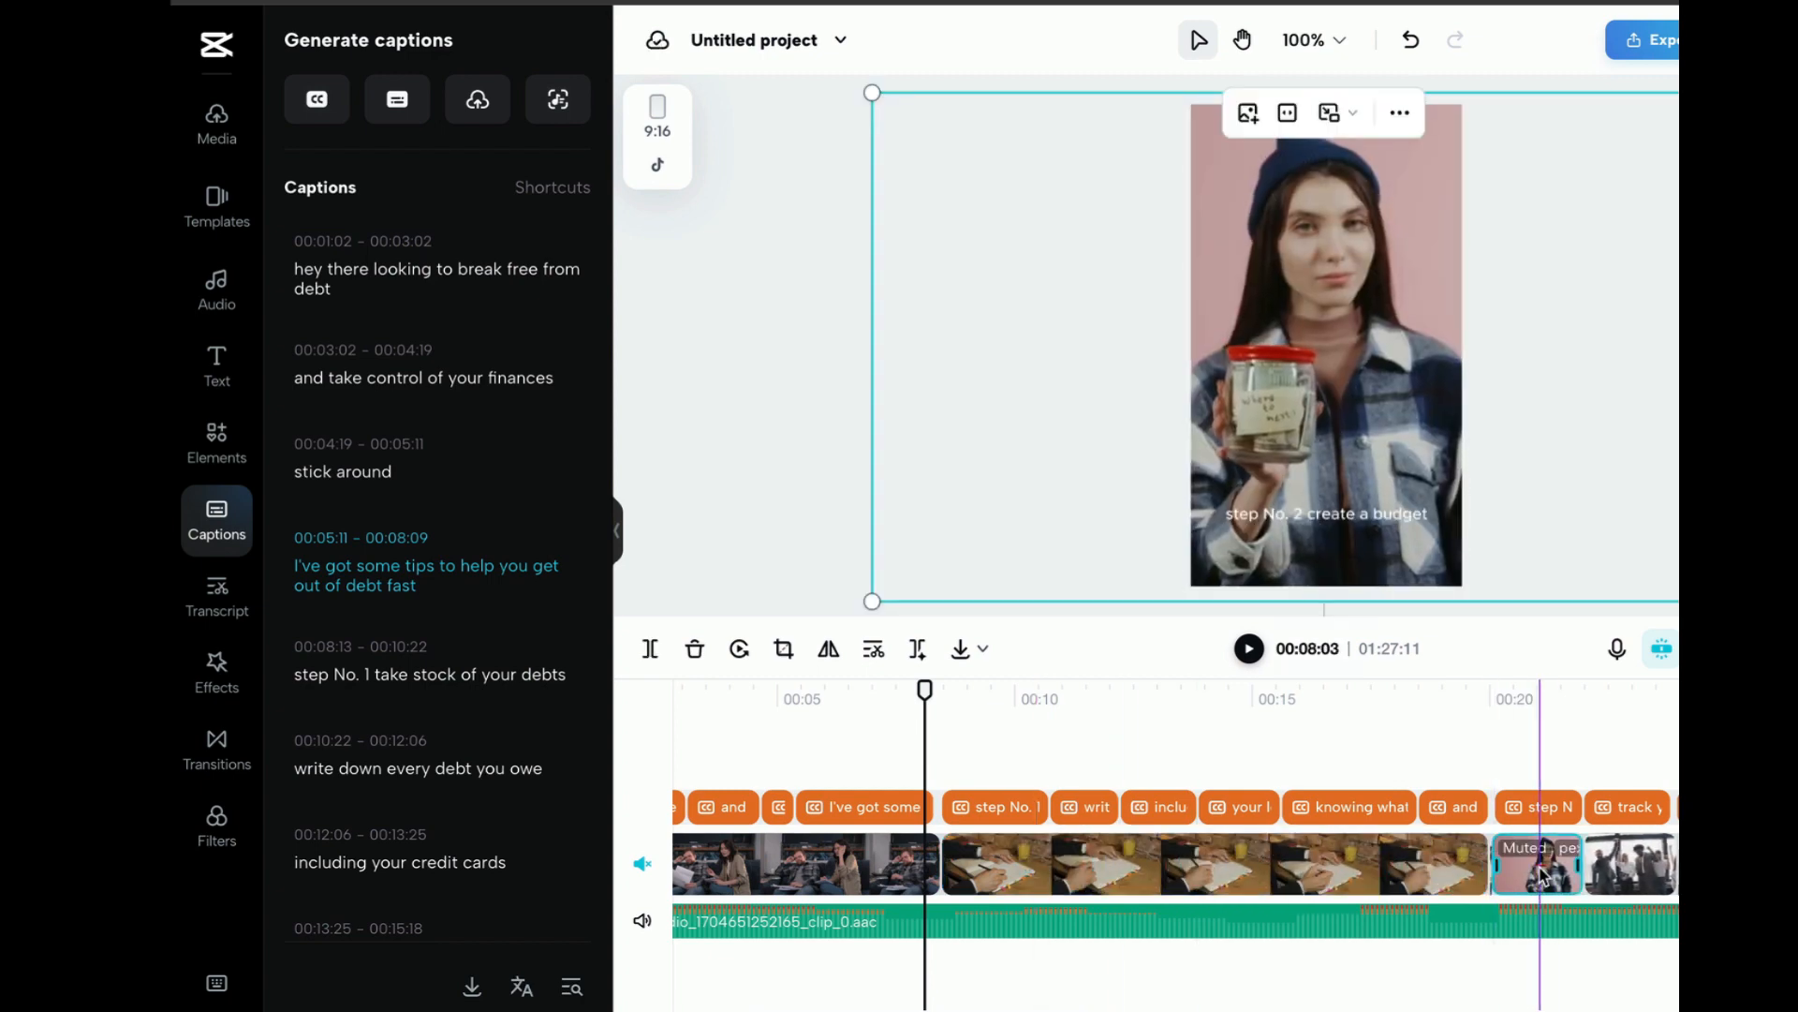
scroll(1541, 876, right, 5)
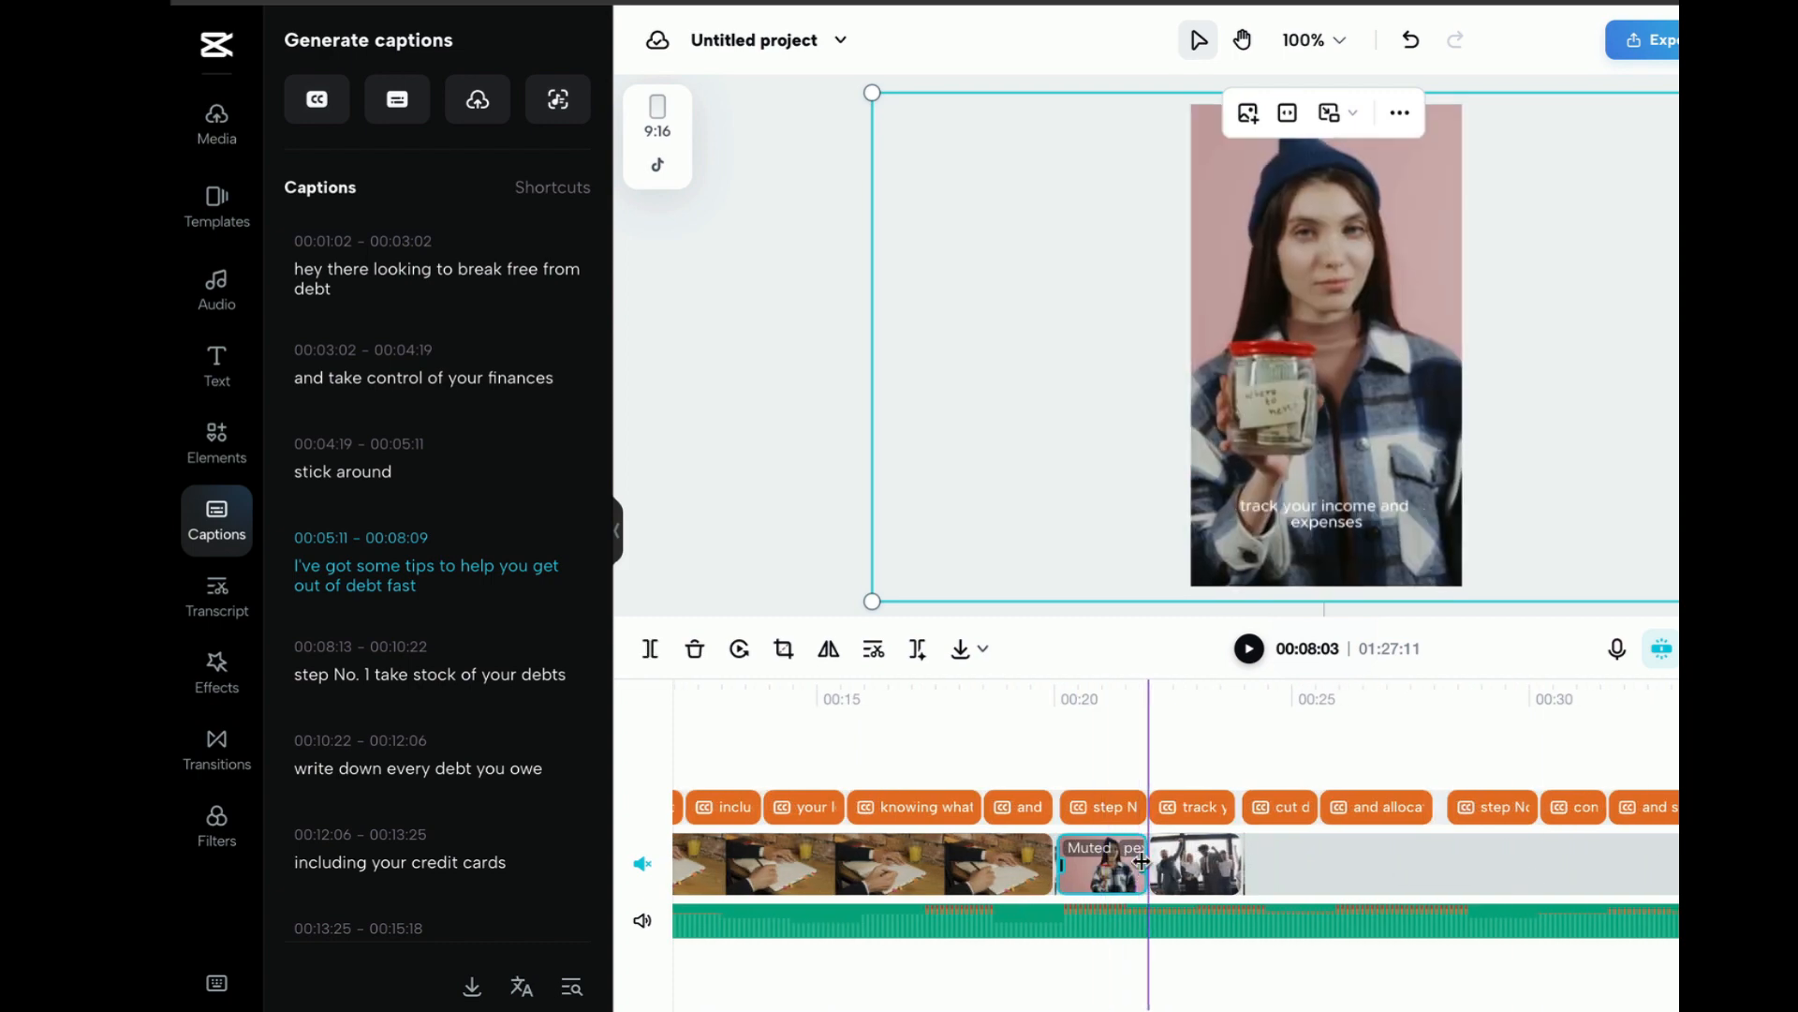
drag(1151, 862, 1444, 875)
Extend the celebrating group clip from the "step No. 3" caption onward and play the sequence through the "step No. 2" caption
click(1520, 873)
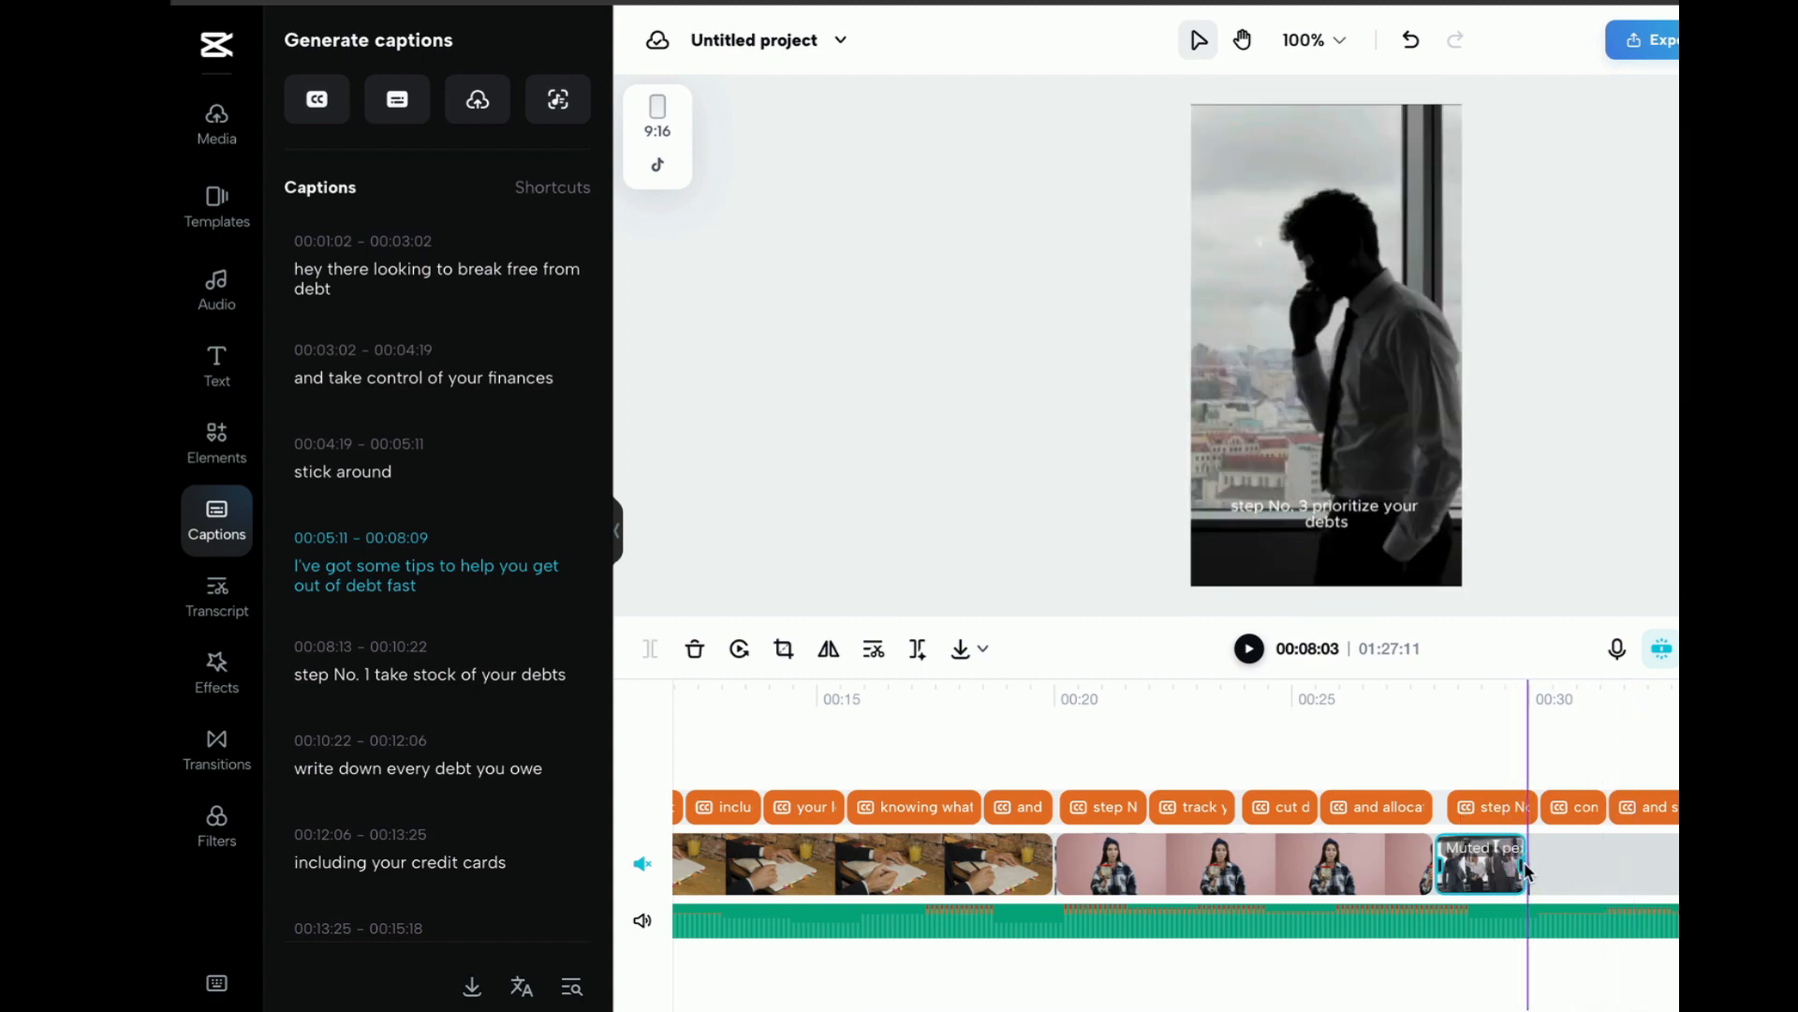
drag(1524, 871, 1797, 871)
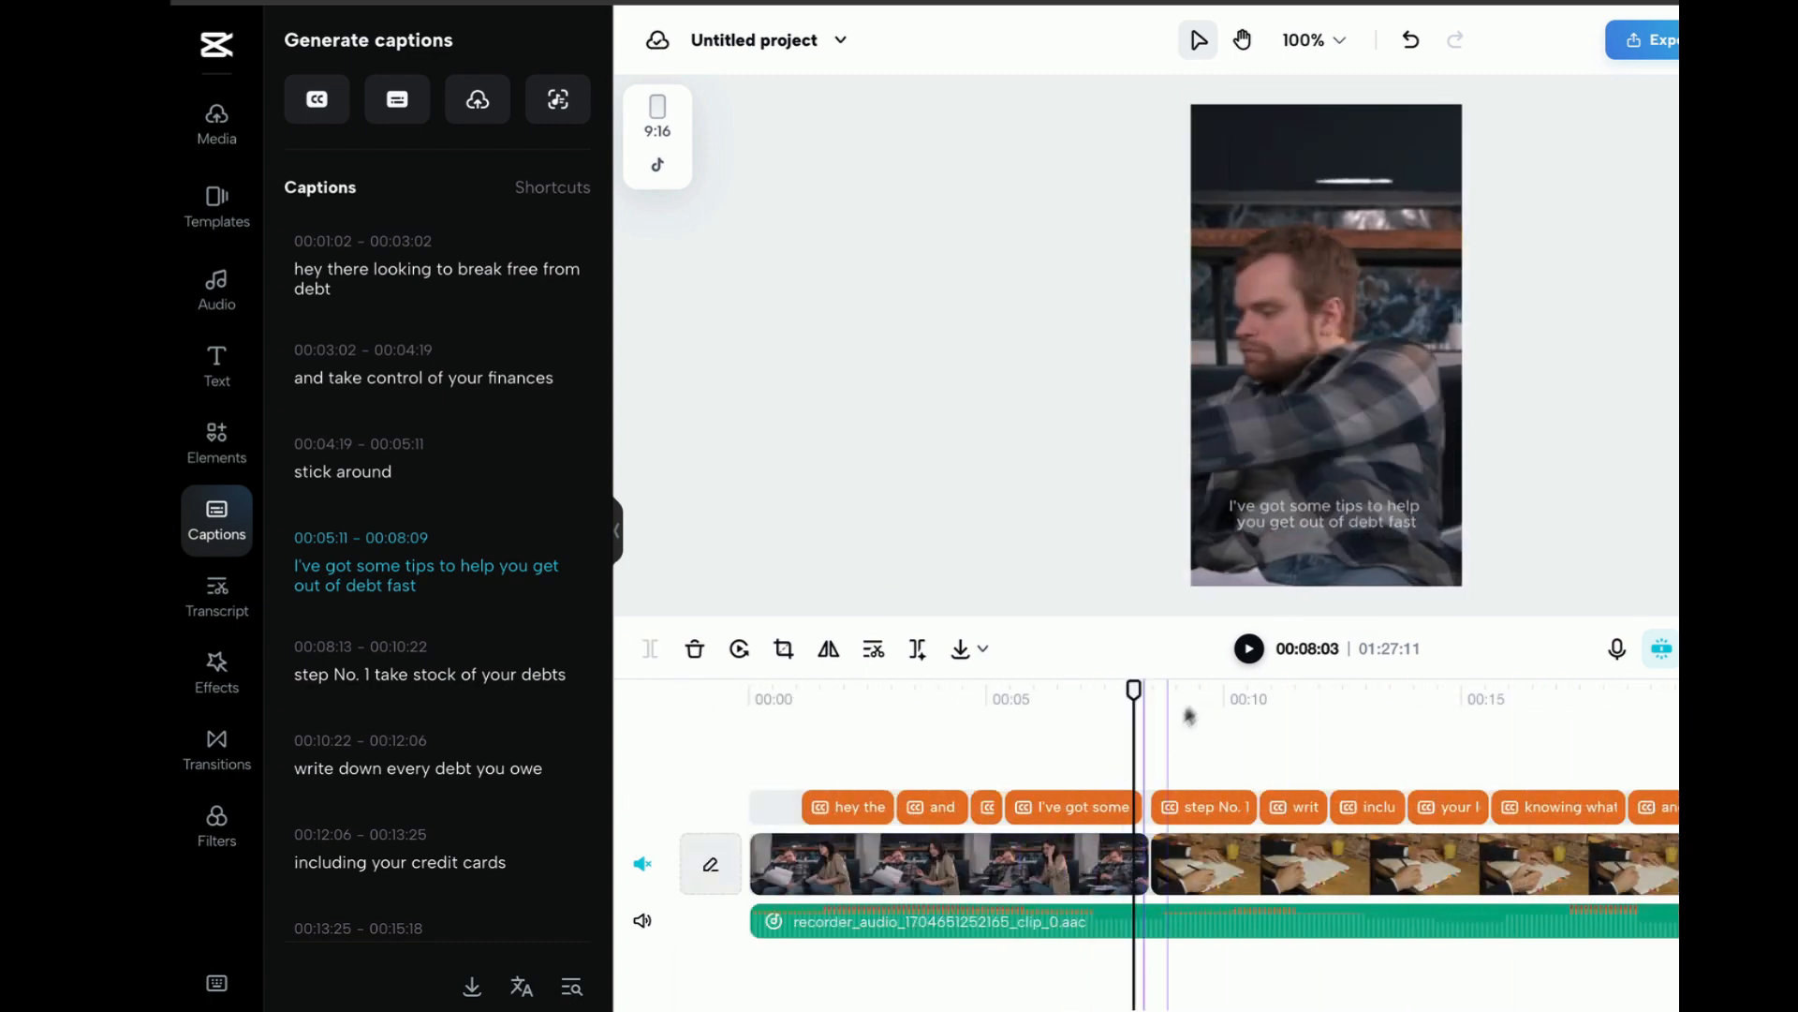
click(1249, 650)
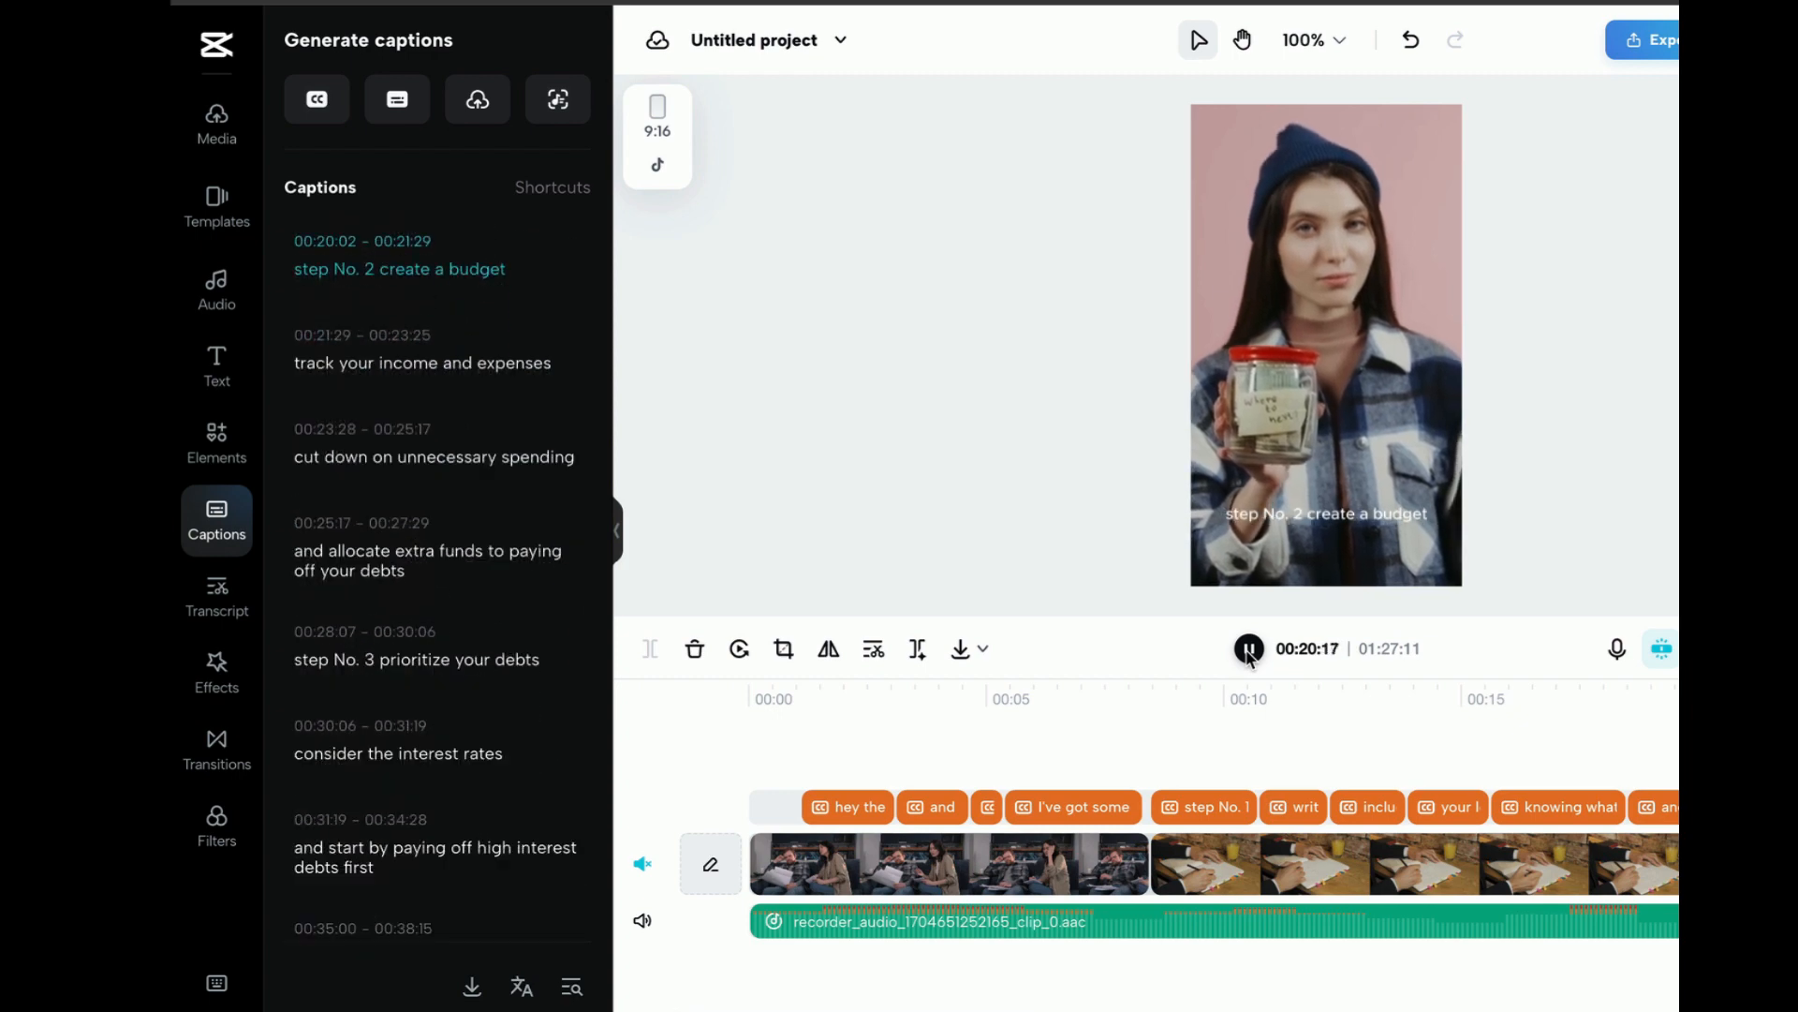
click(1248, 648)
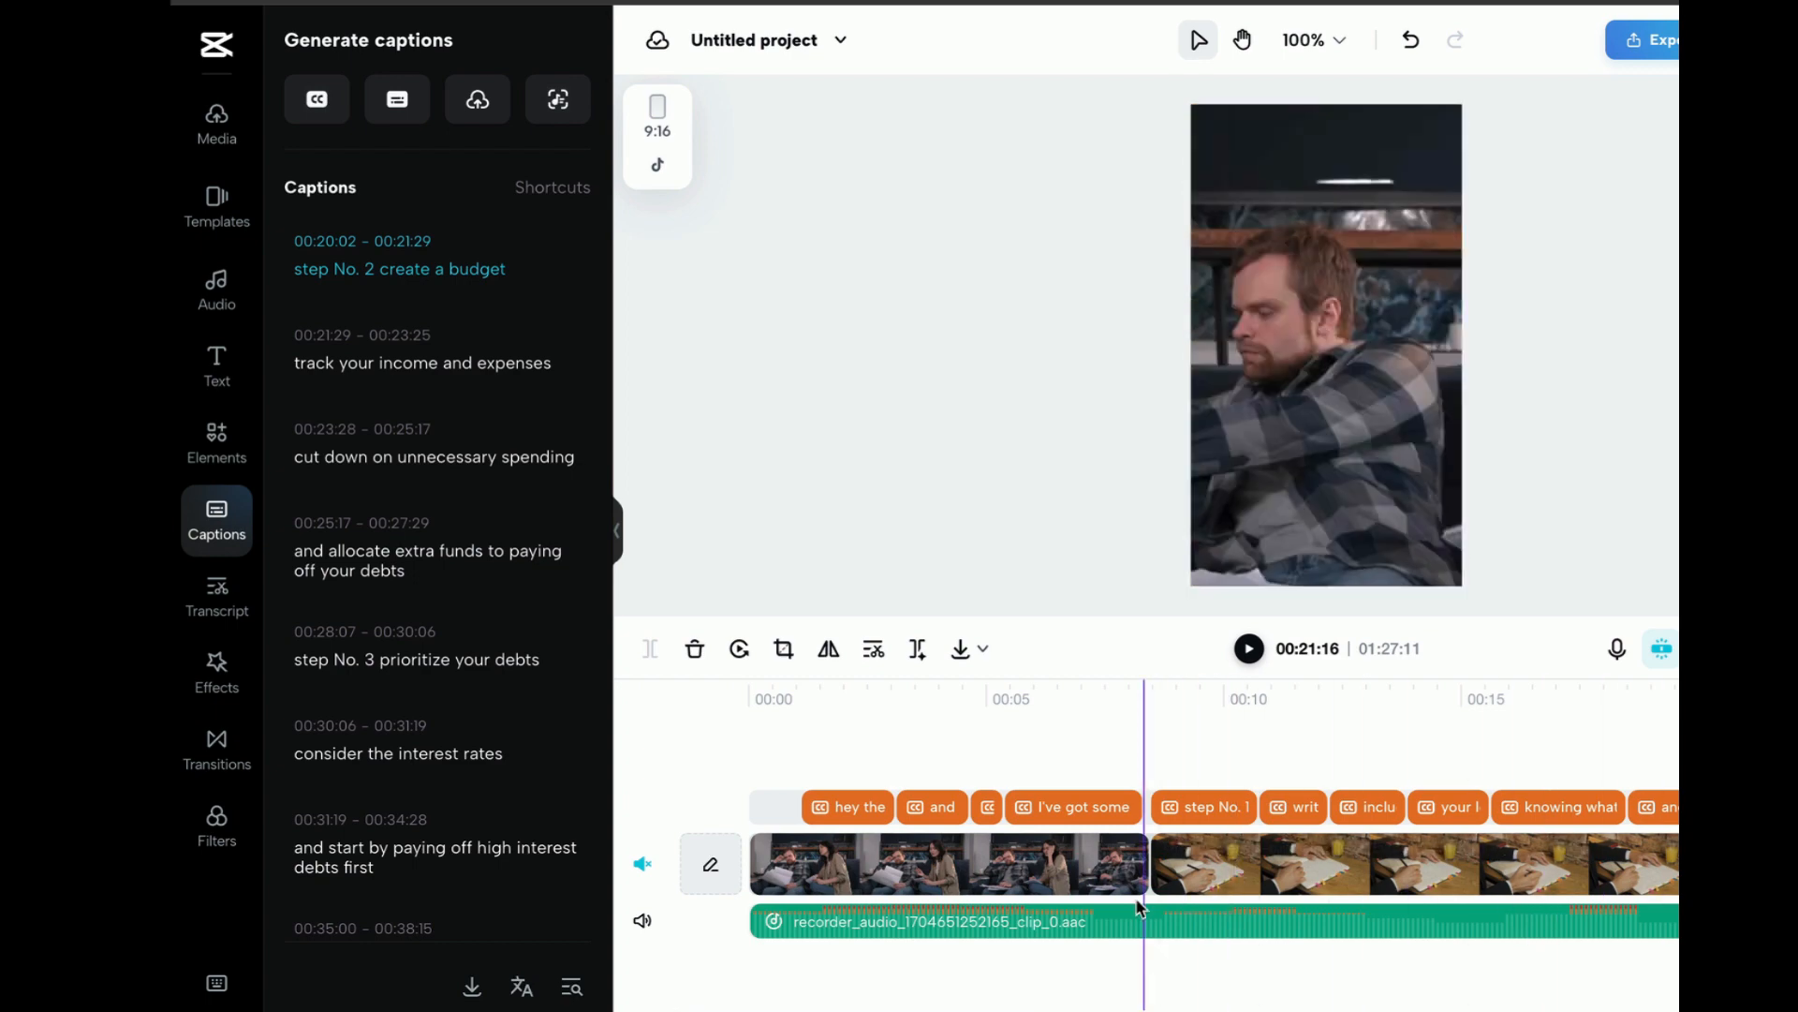
Trim the note-writing clip to about 2.2 seconds so it ends where the "write down every debt you owe" caption begins
click(988, 807)
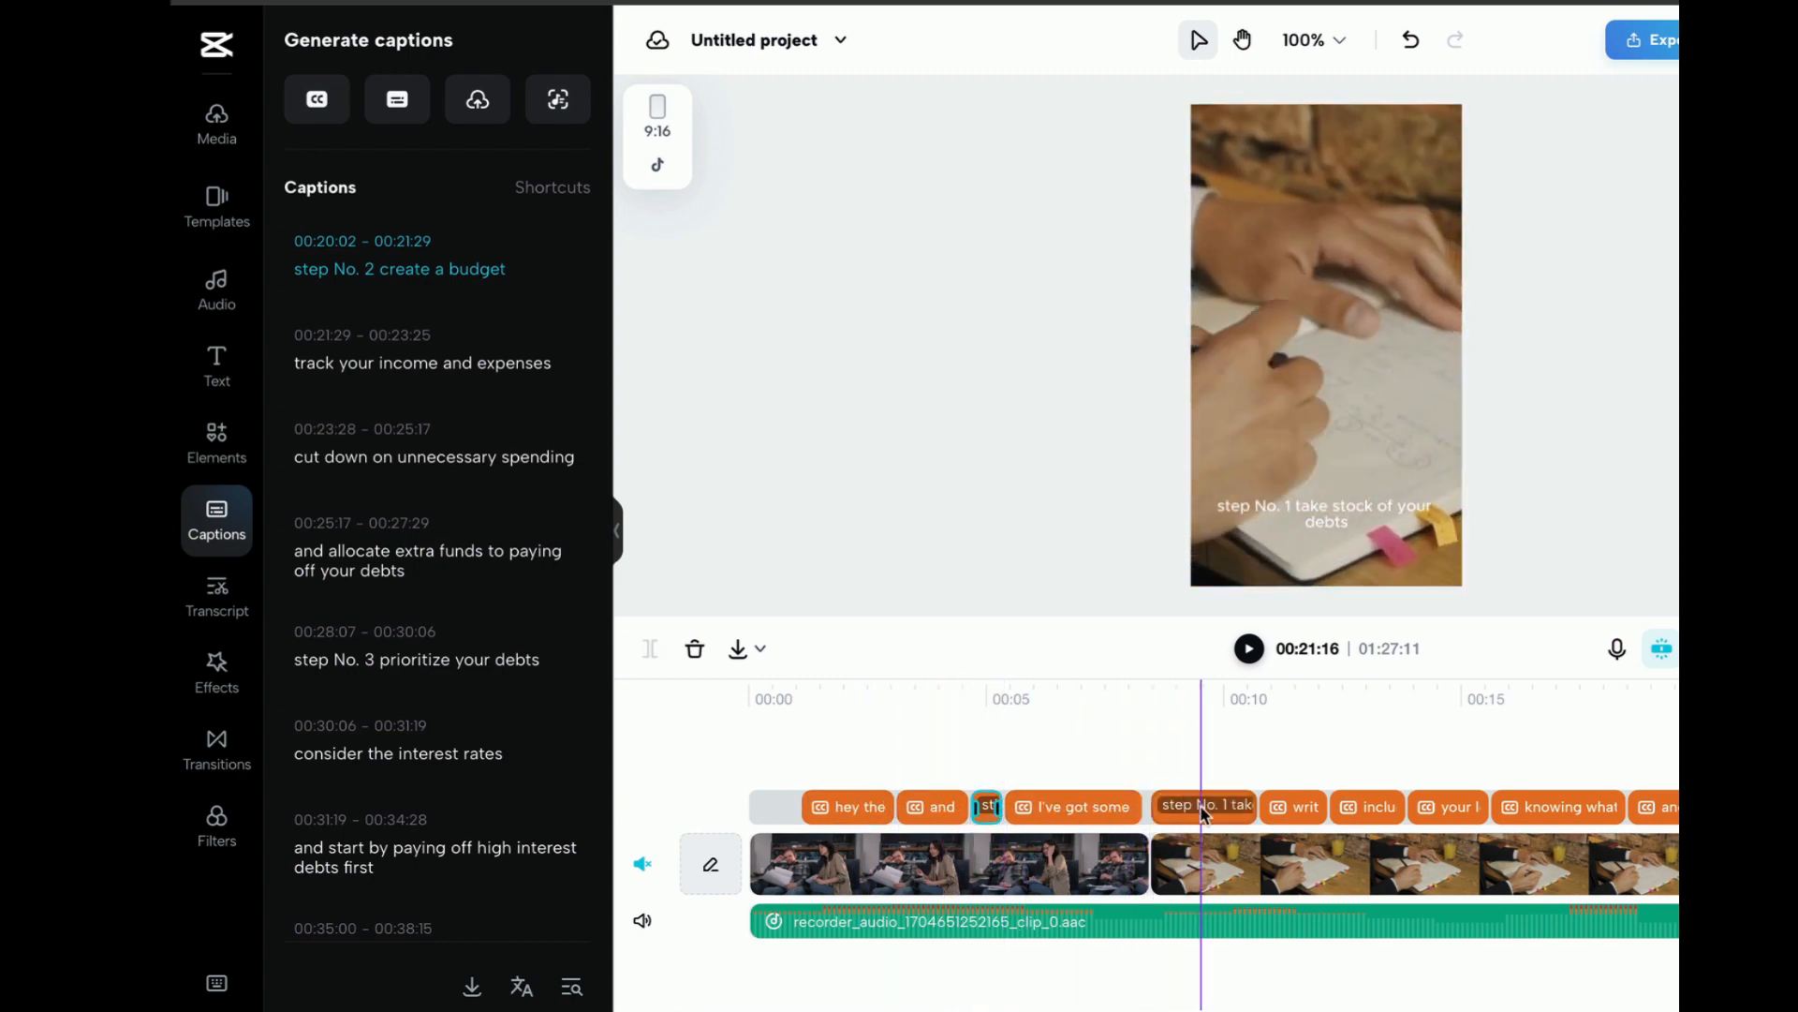
click(1263, 810)
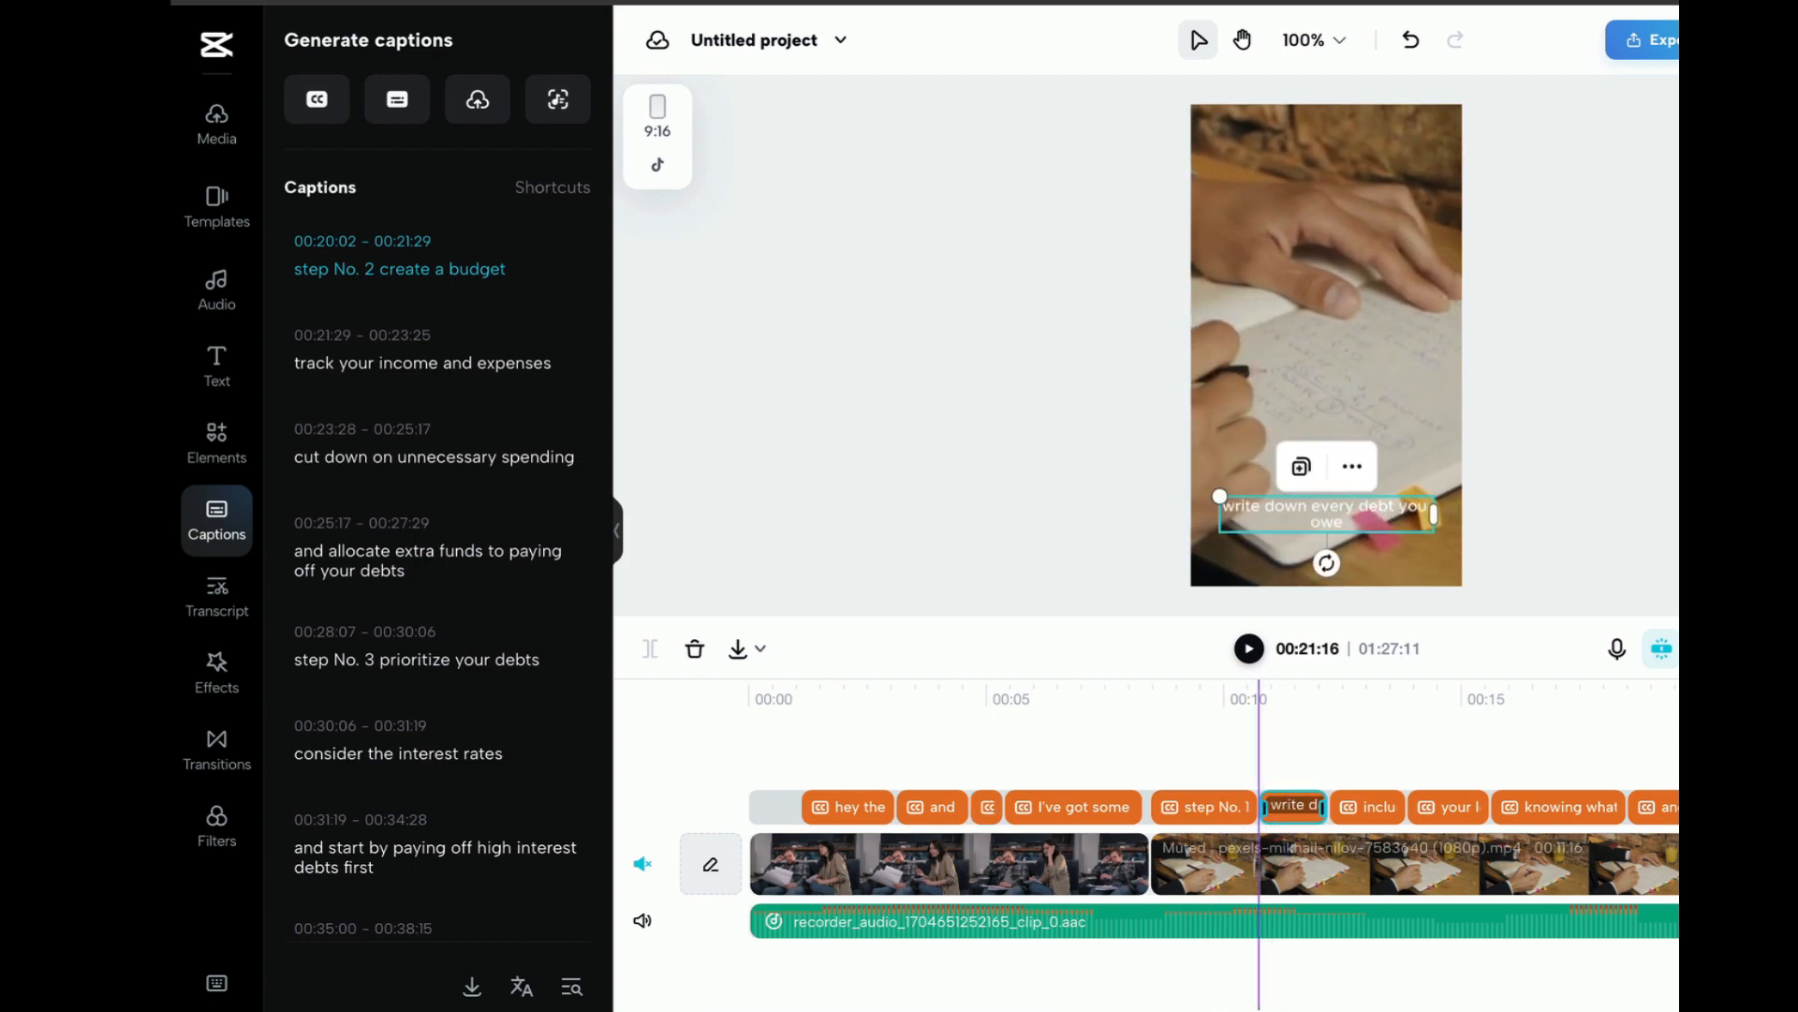
click(1267, 863)
click(1259, 914)
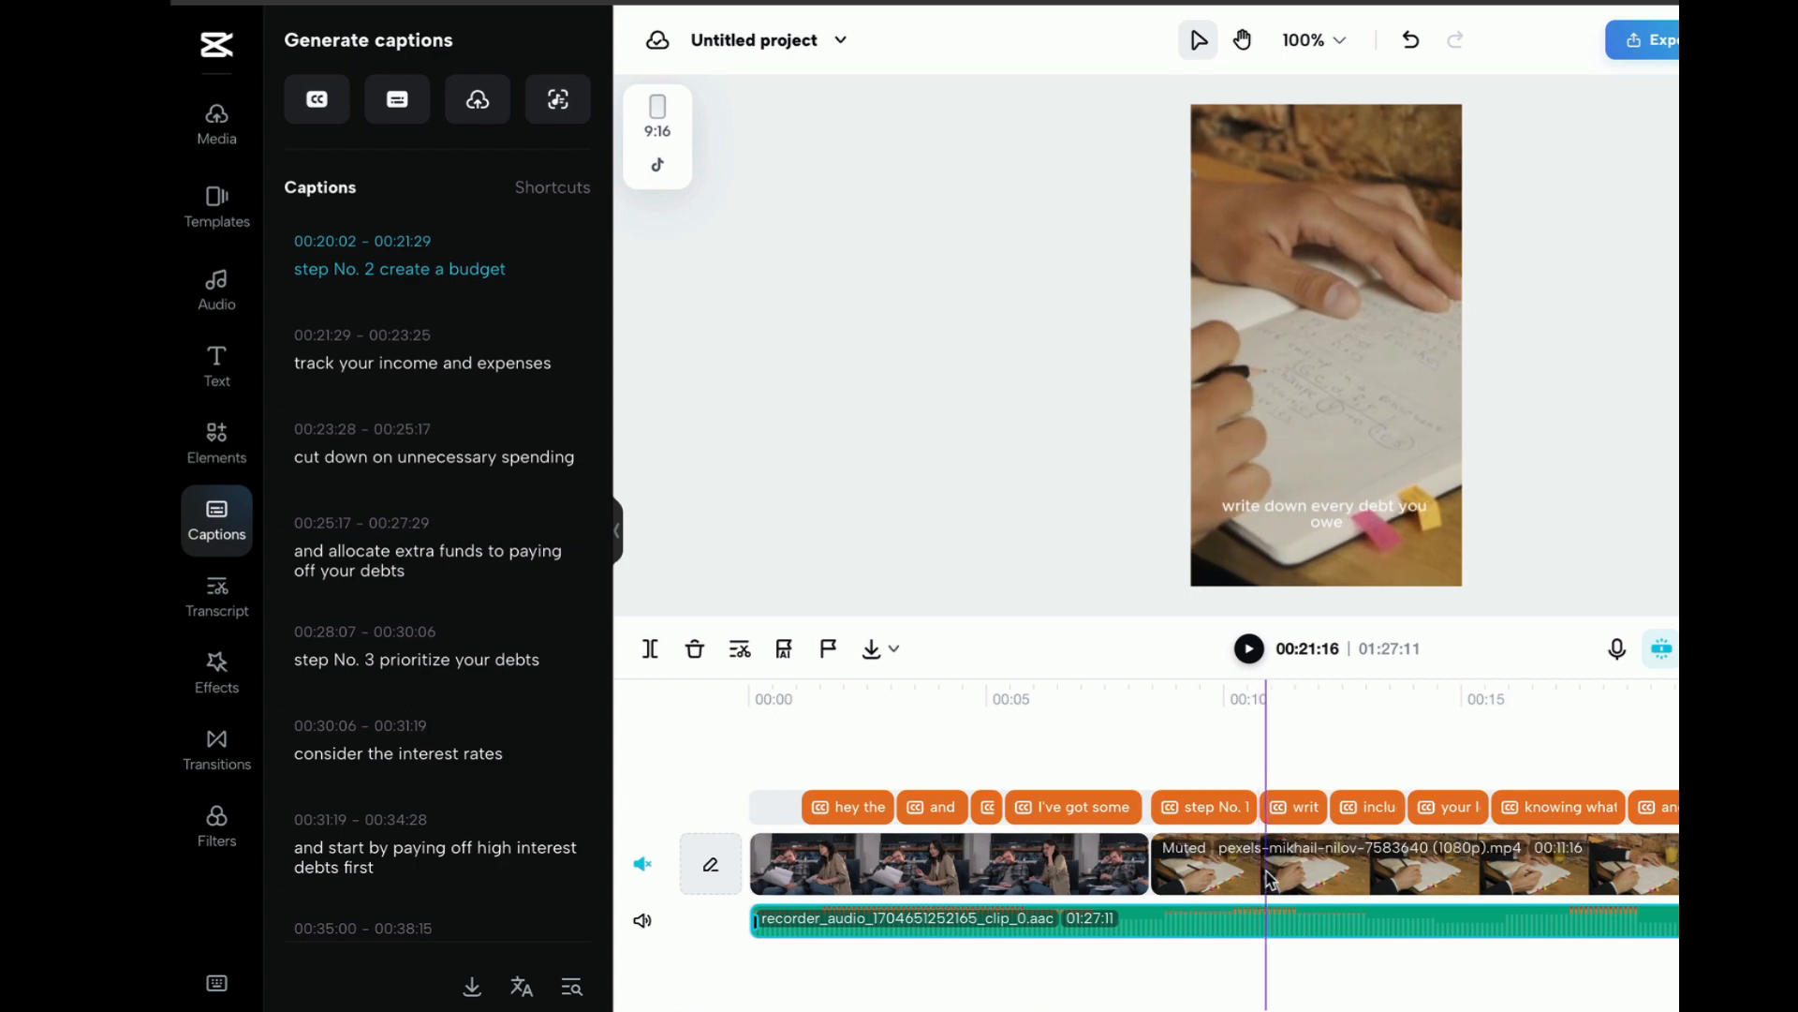
click(1266, 873)
shift+click(1267, 916)
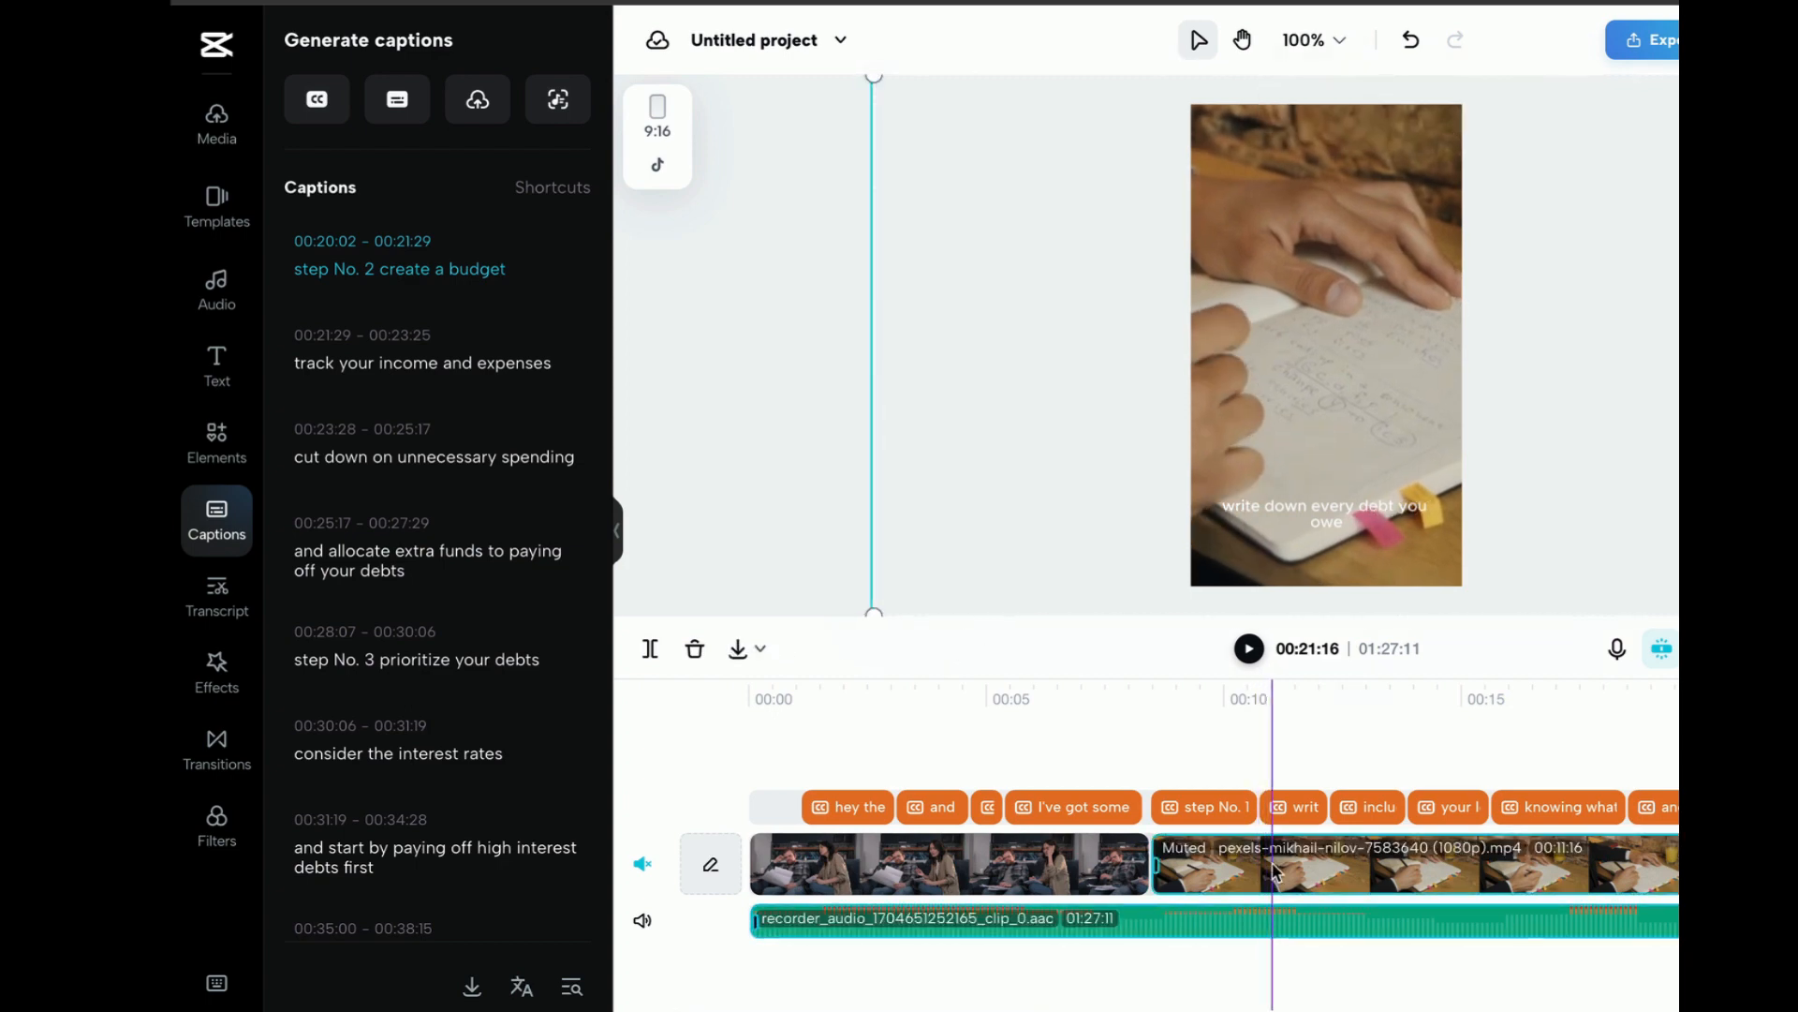
click(1266, 871)
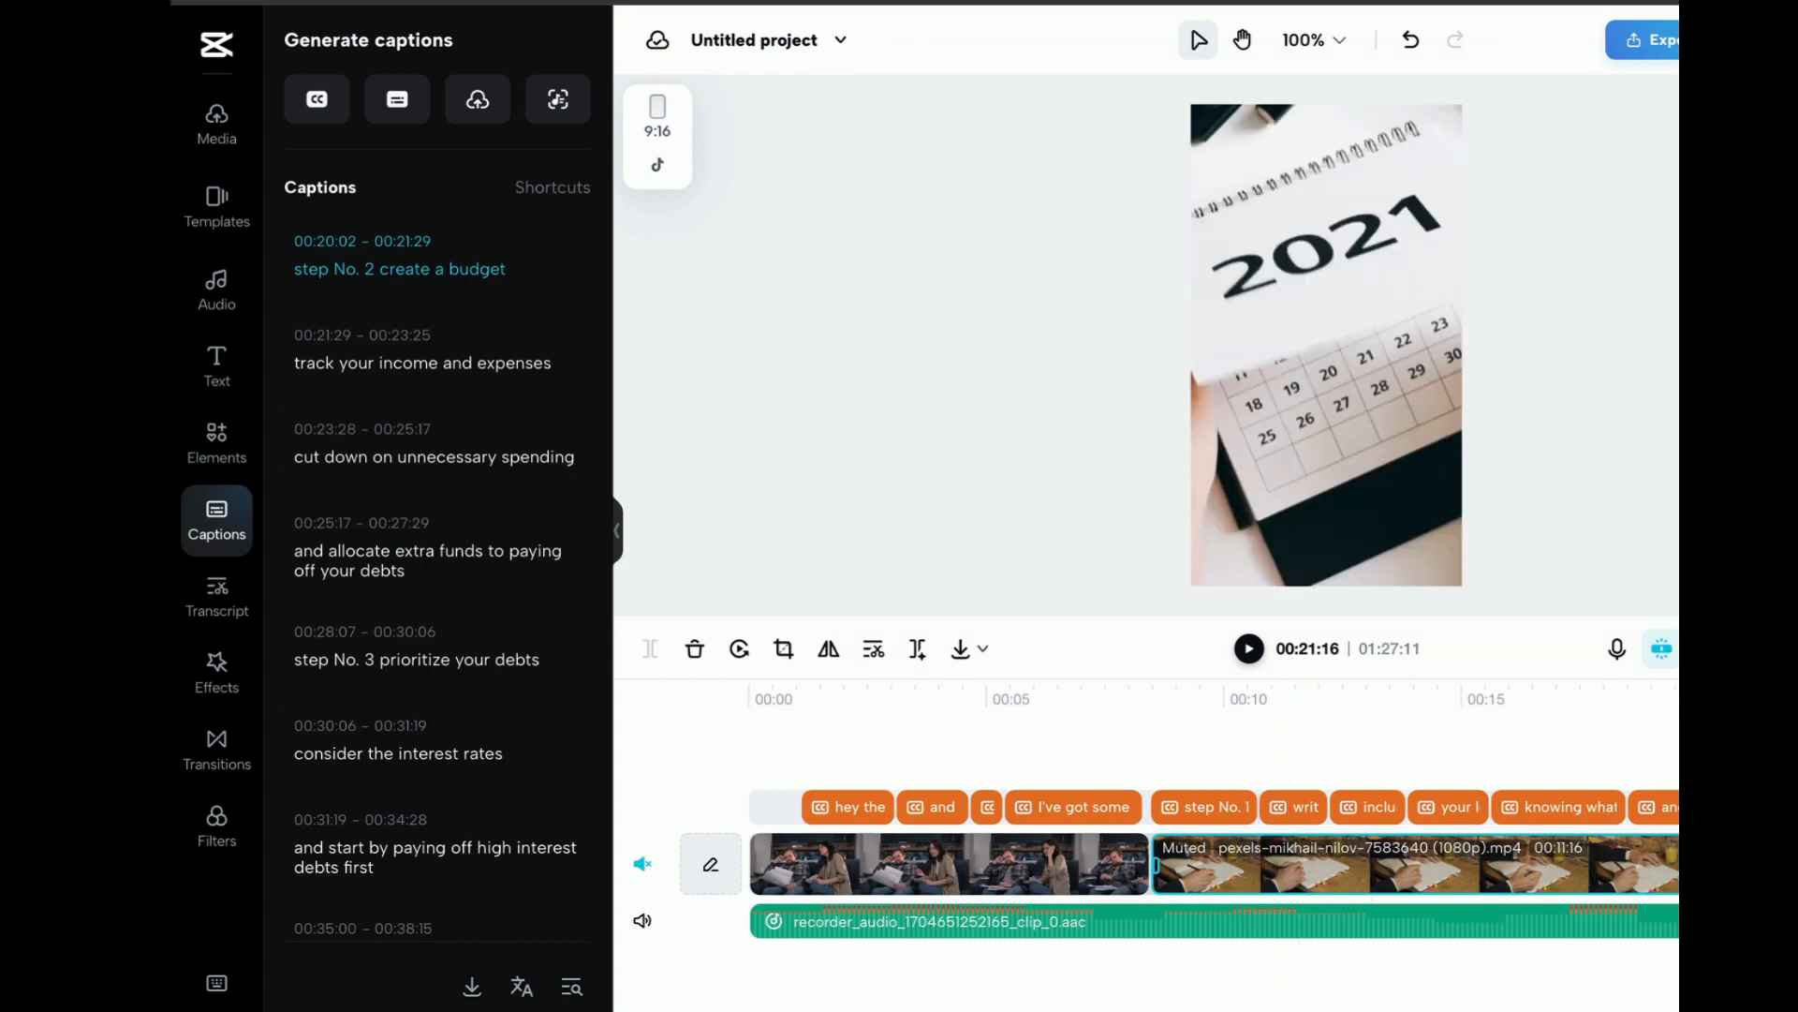
drag(1700, 873, 1261, 876)
Delete the five captions between "step No. 1 take stock of your debts" and "step No. 2 create a budget"
click(1292, 811)
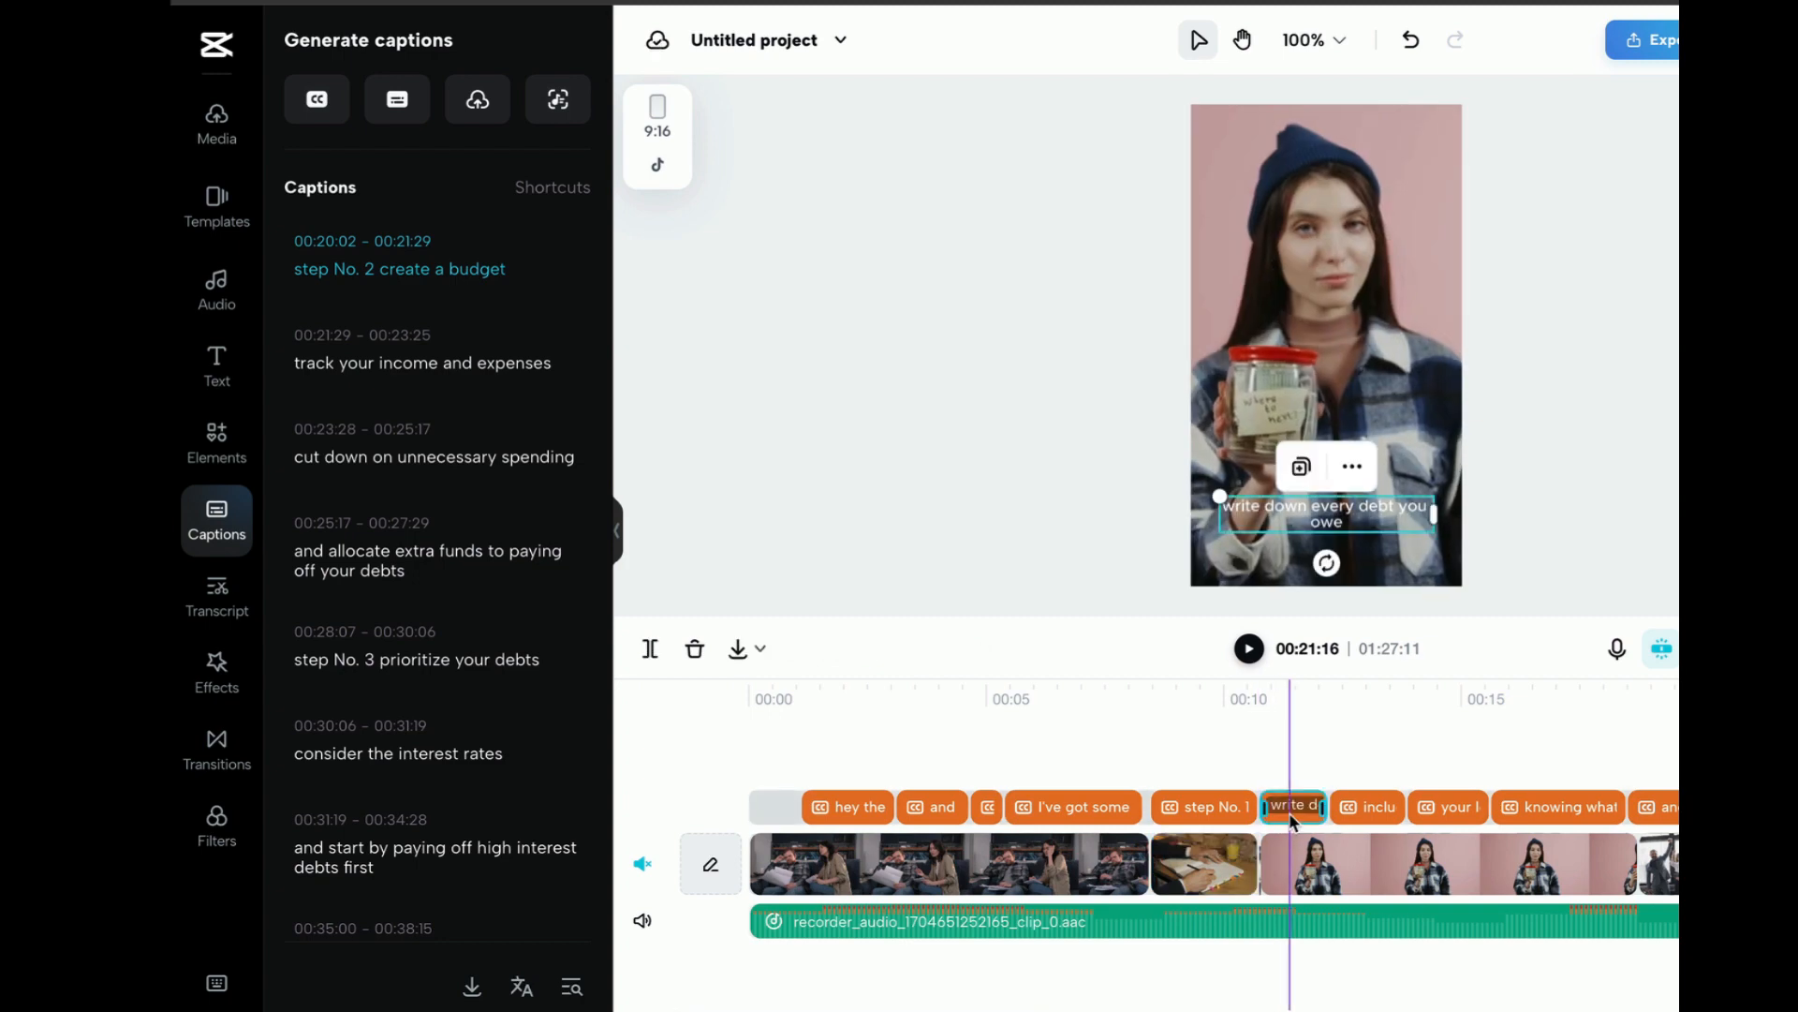
key(Delete)
click(1357, 811)
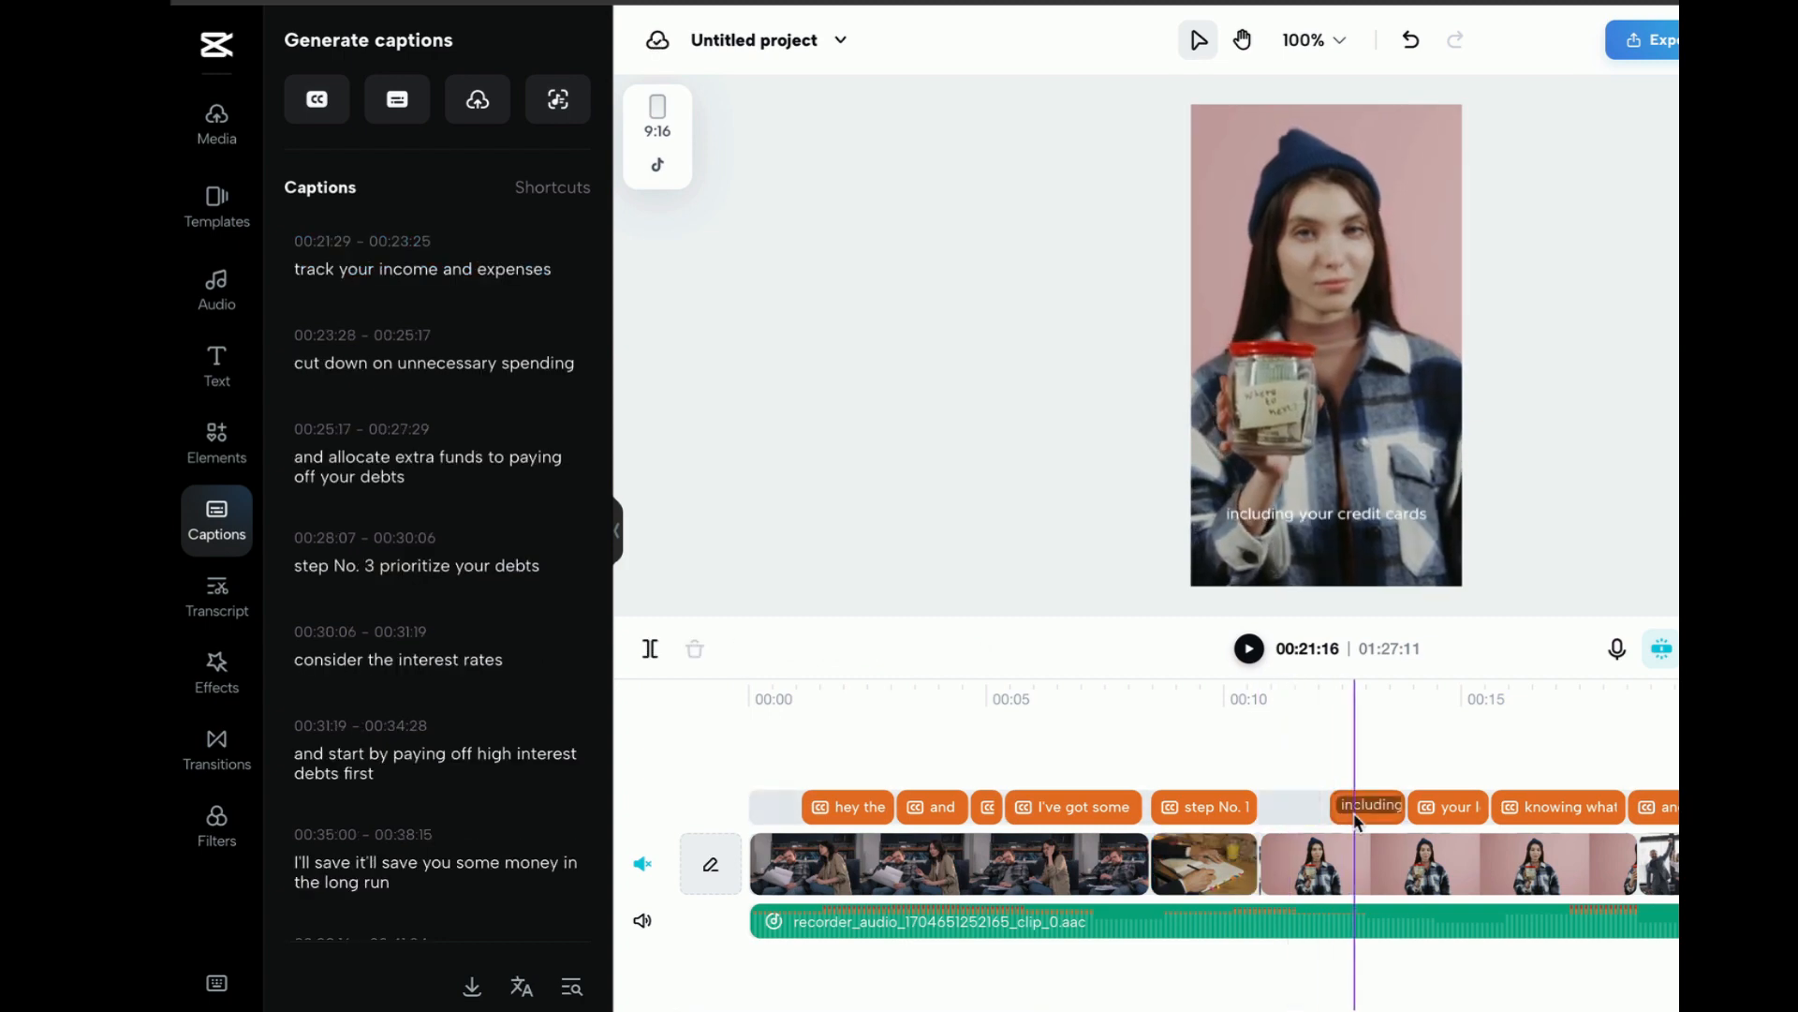
key(Delete)
click(1427, 811)
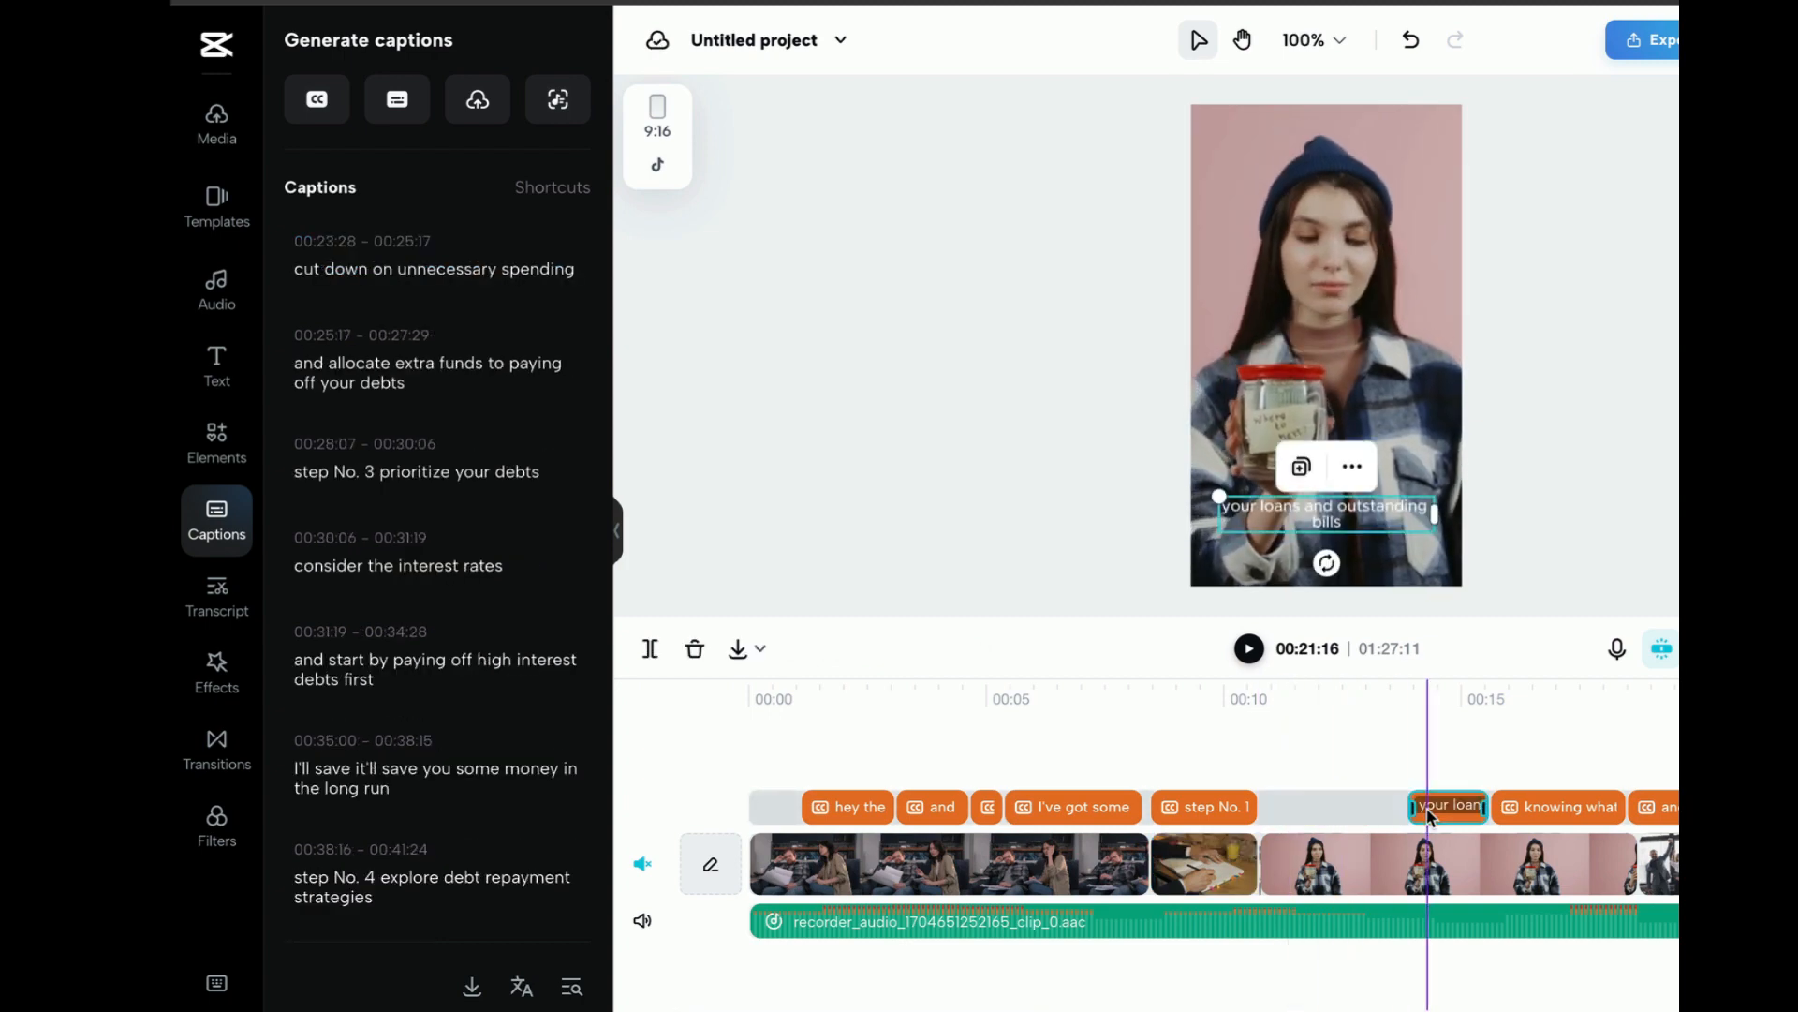
key(Delete)
click(1536, 806)
key(Delete)
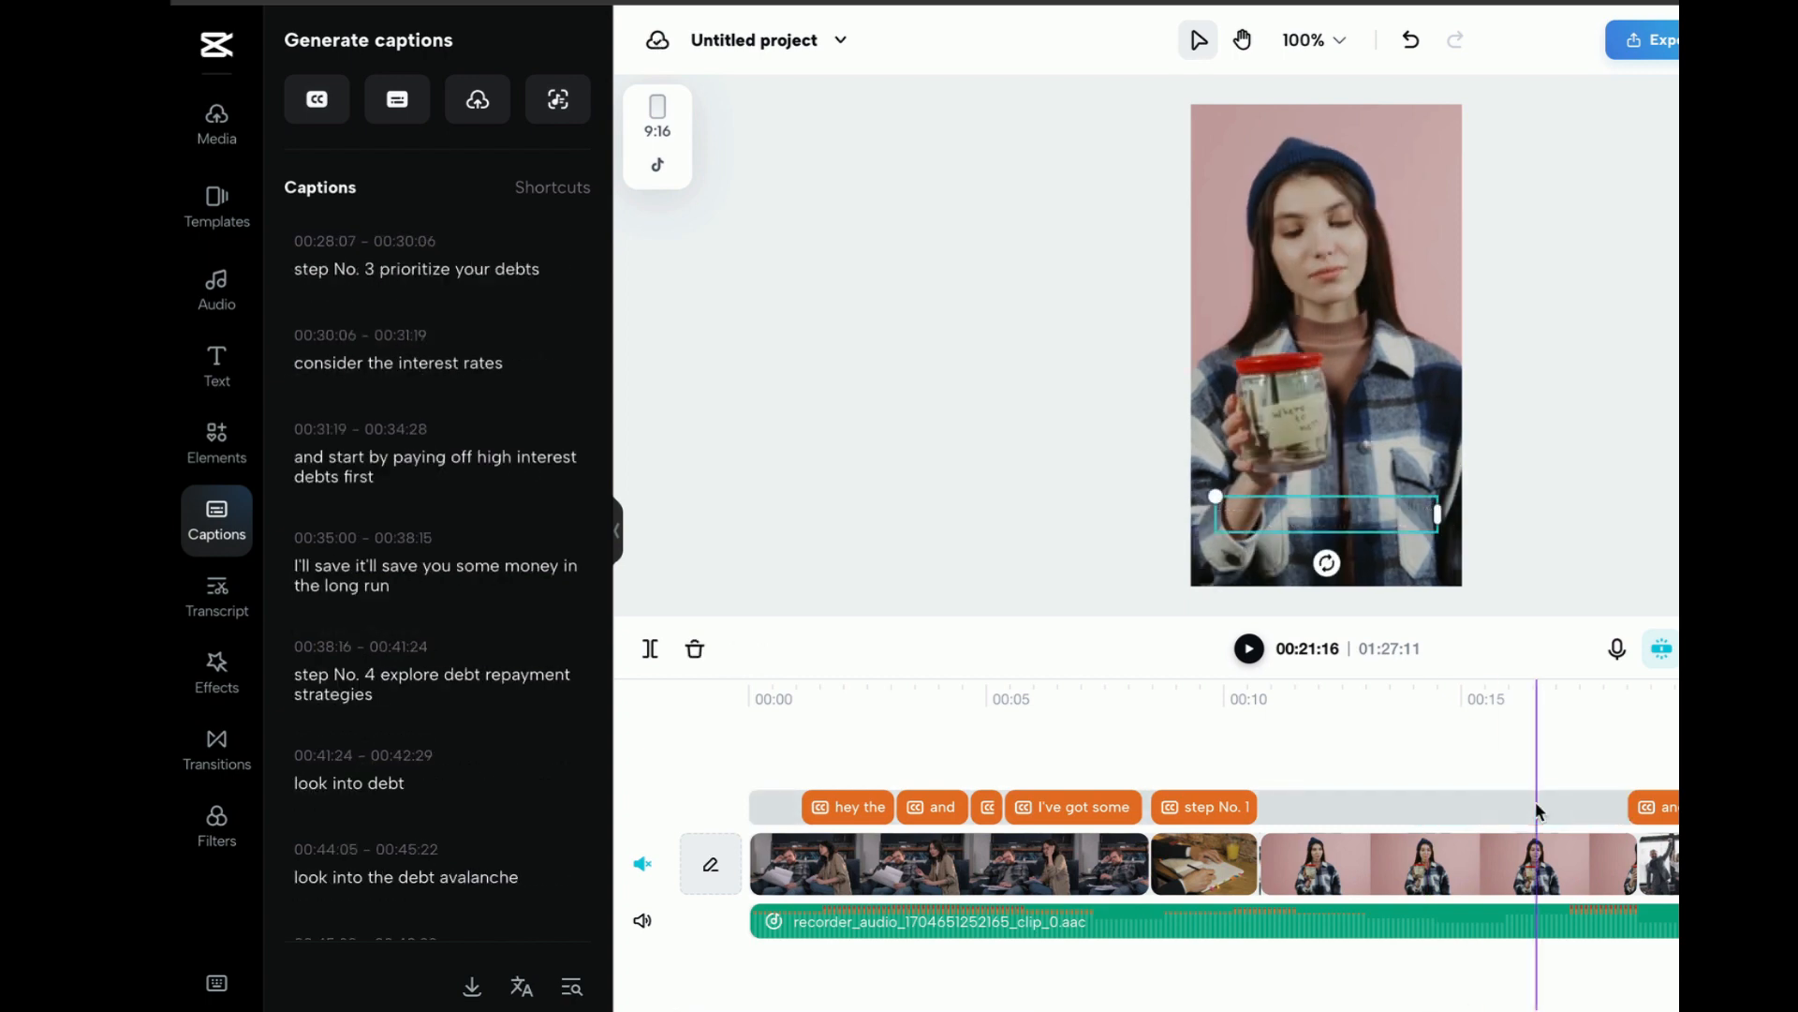
click(1611, 807)
click(1634, 807)
key(Delete)
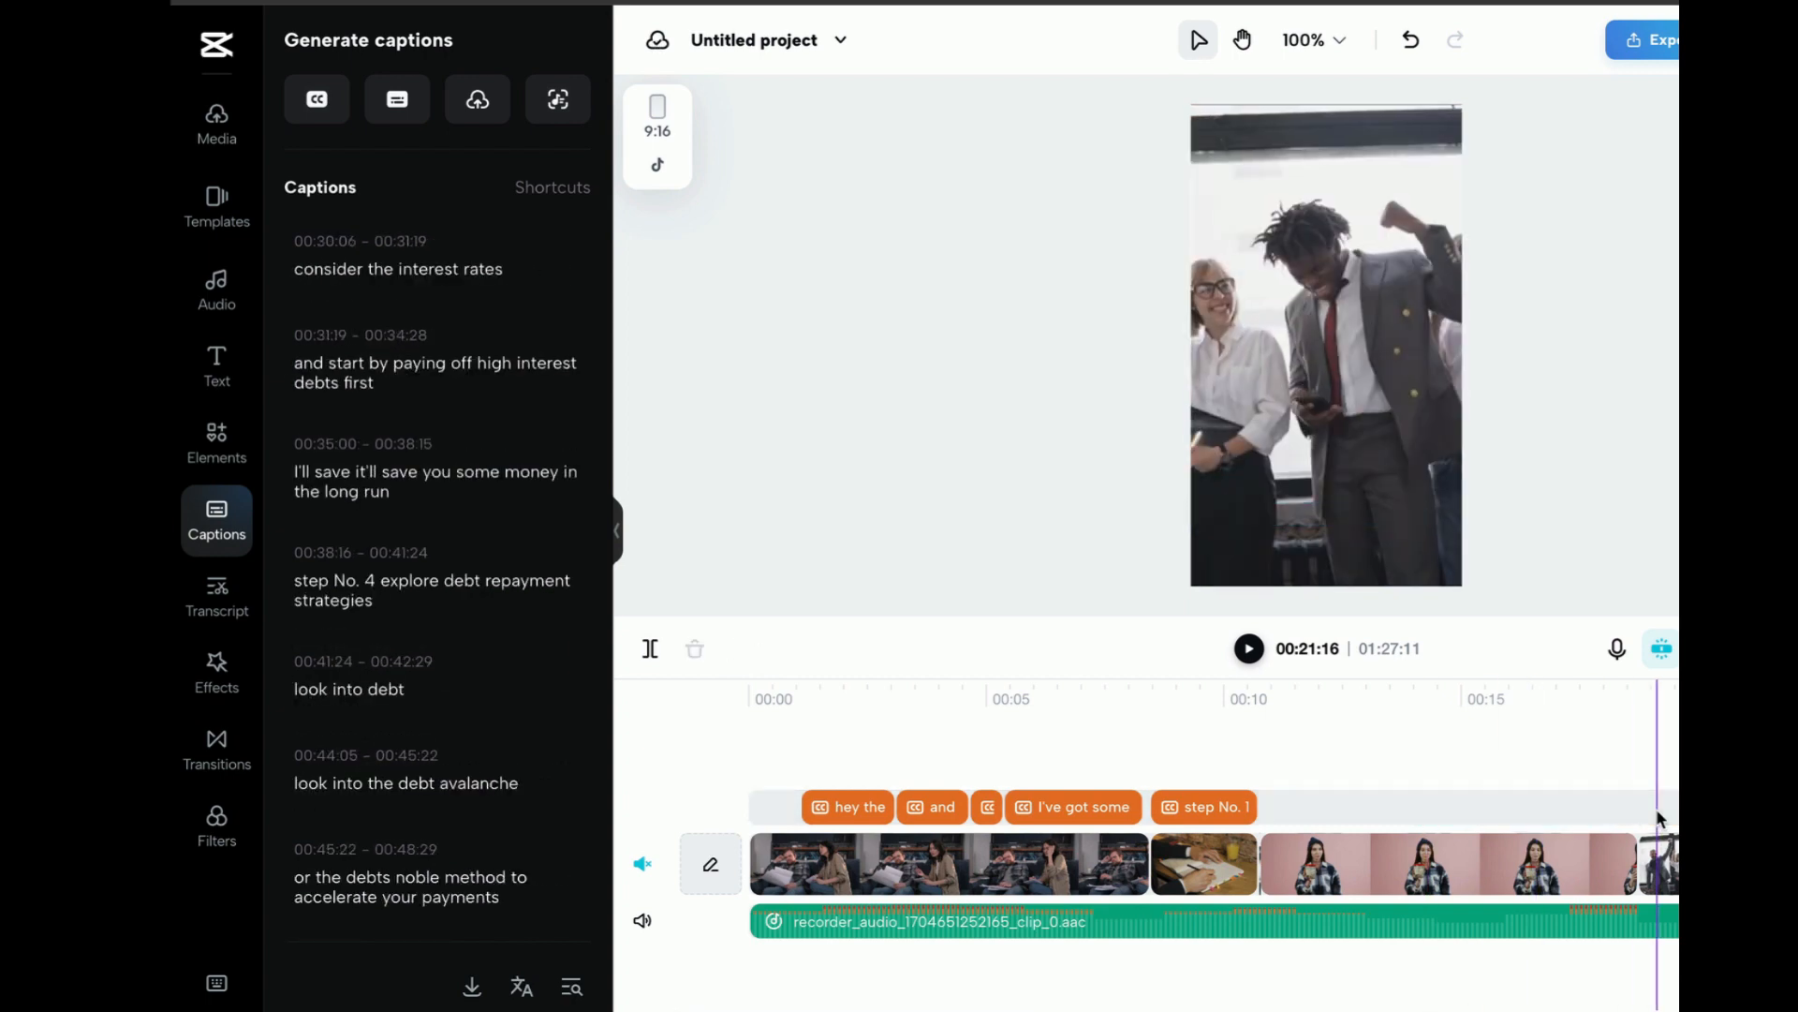
click(1433, 808)
Split the voiceover audio at 00:10:23, where the "step No. 1" caption ends
click(1260, 928)
click(1262, 927)
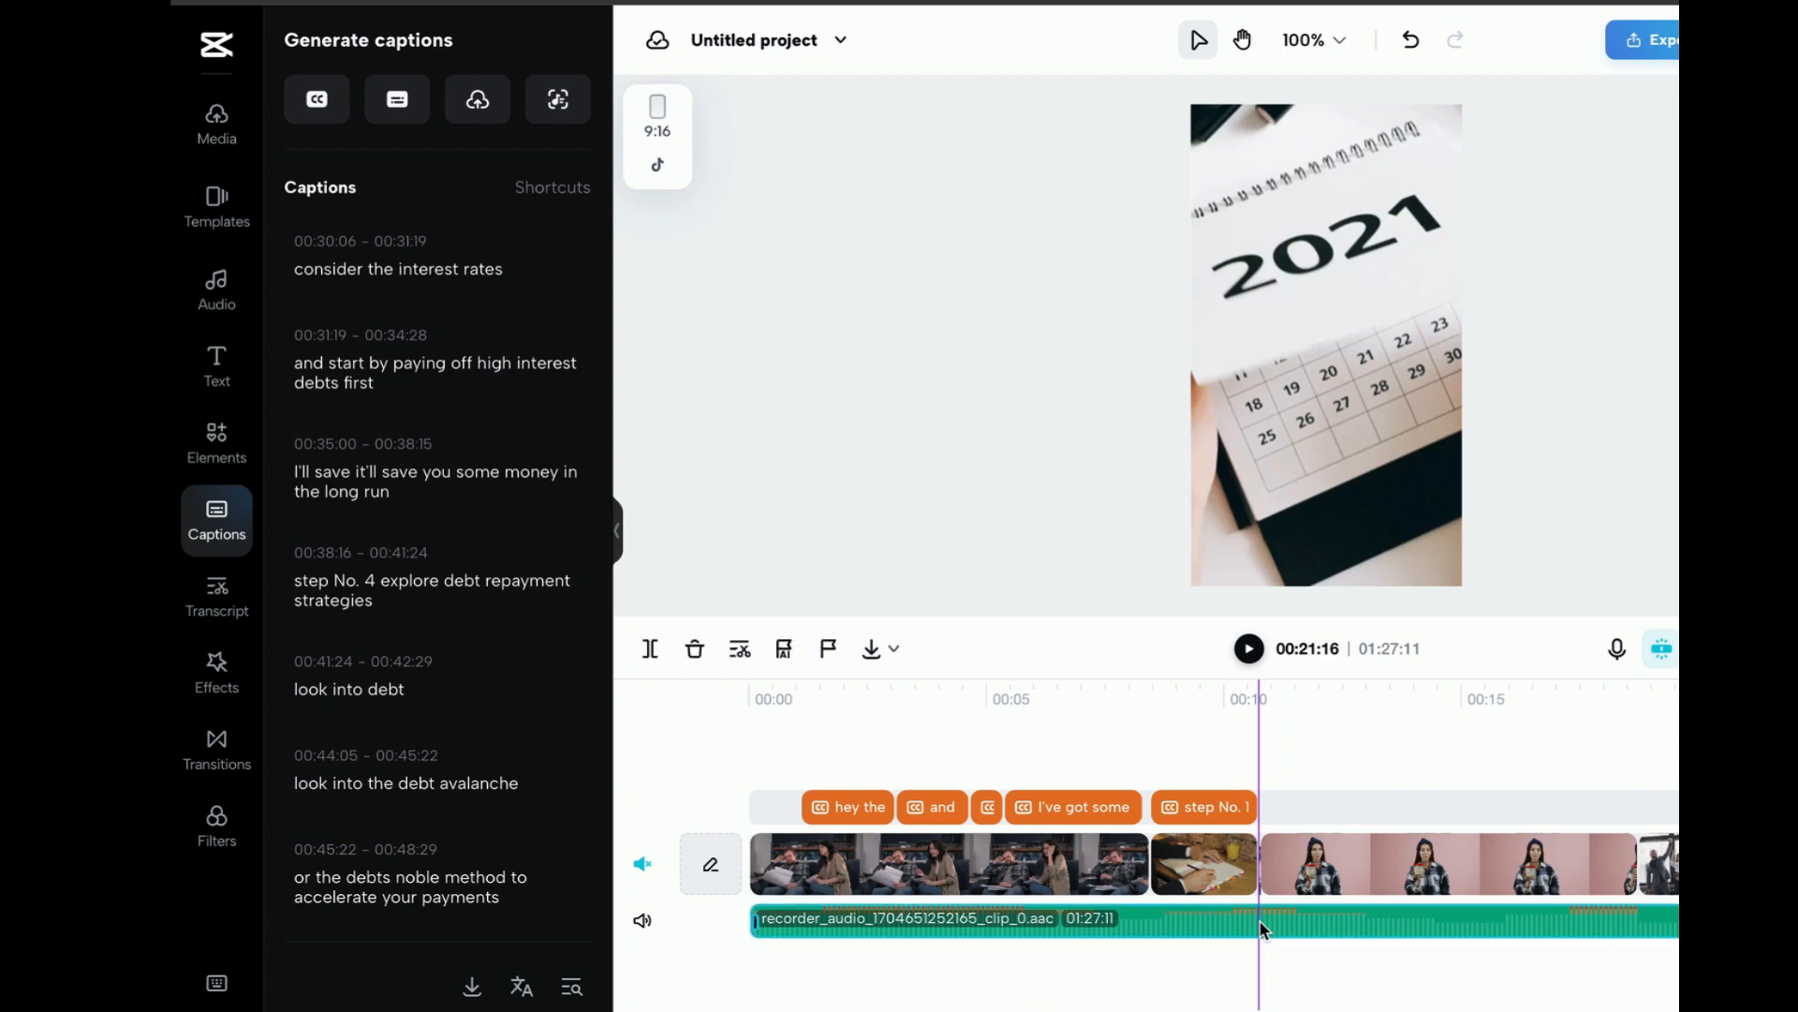
click(683, 677)
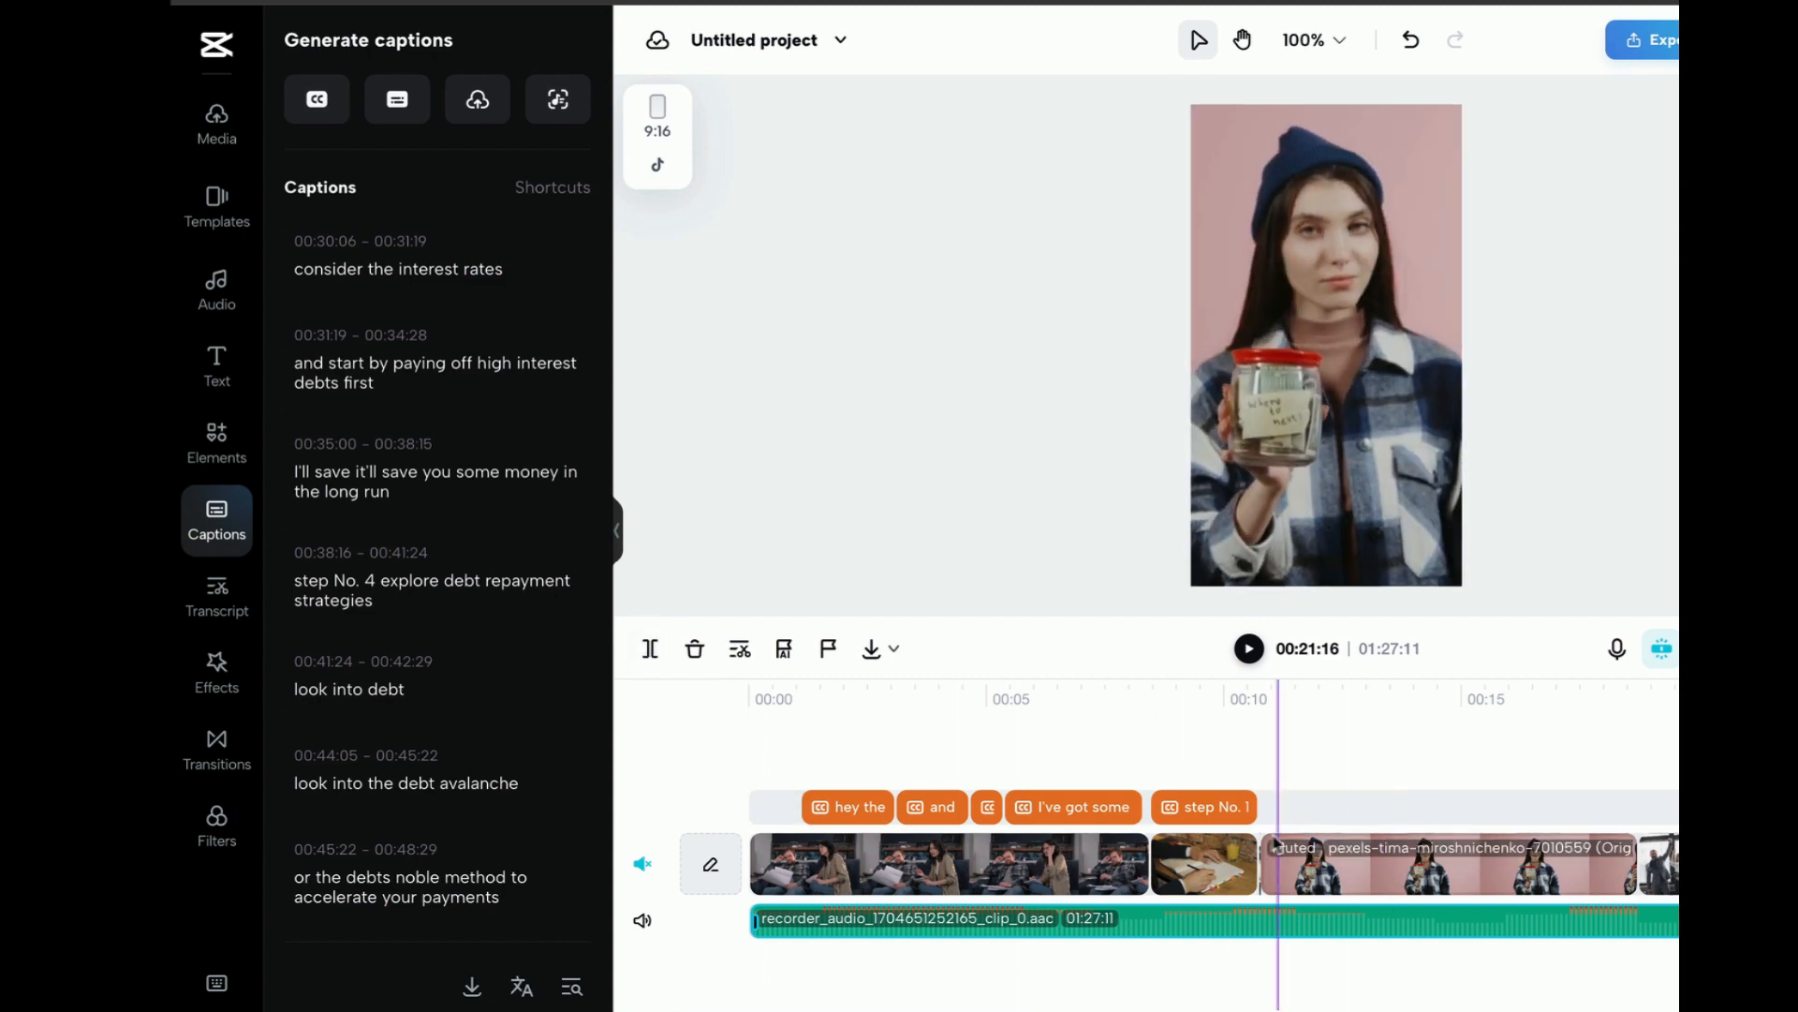
click(1260, 697)
click(1249, 934)
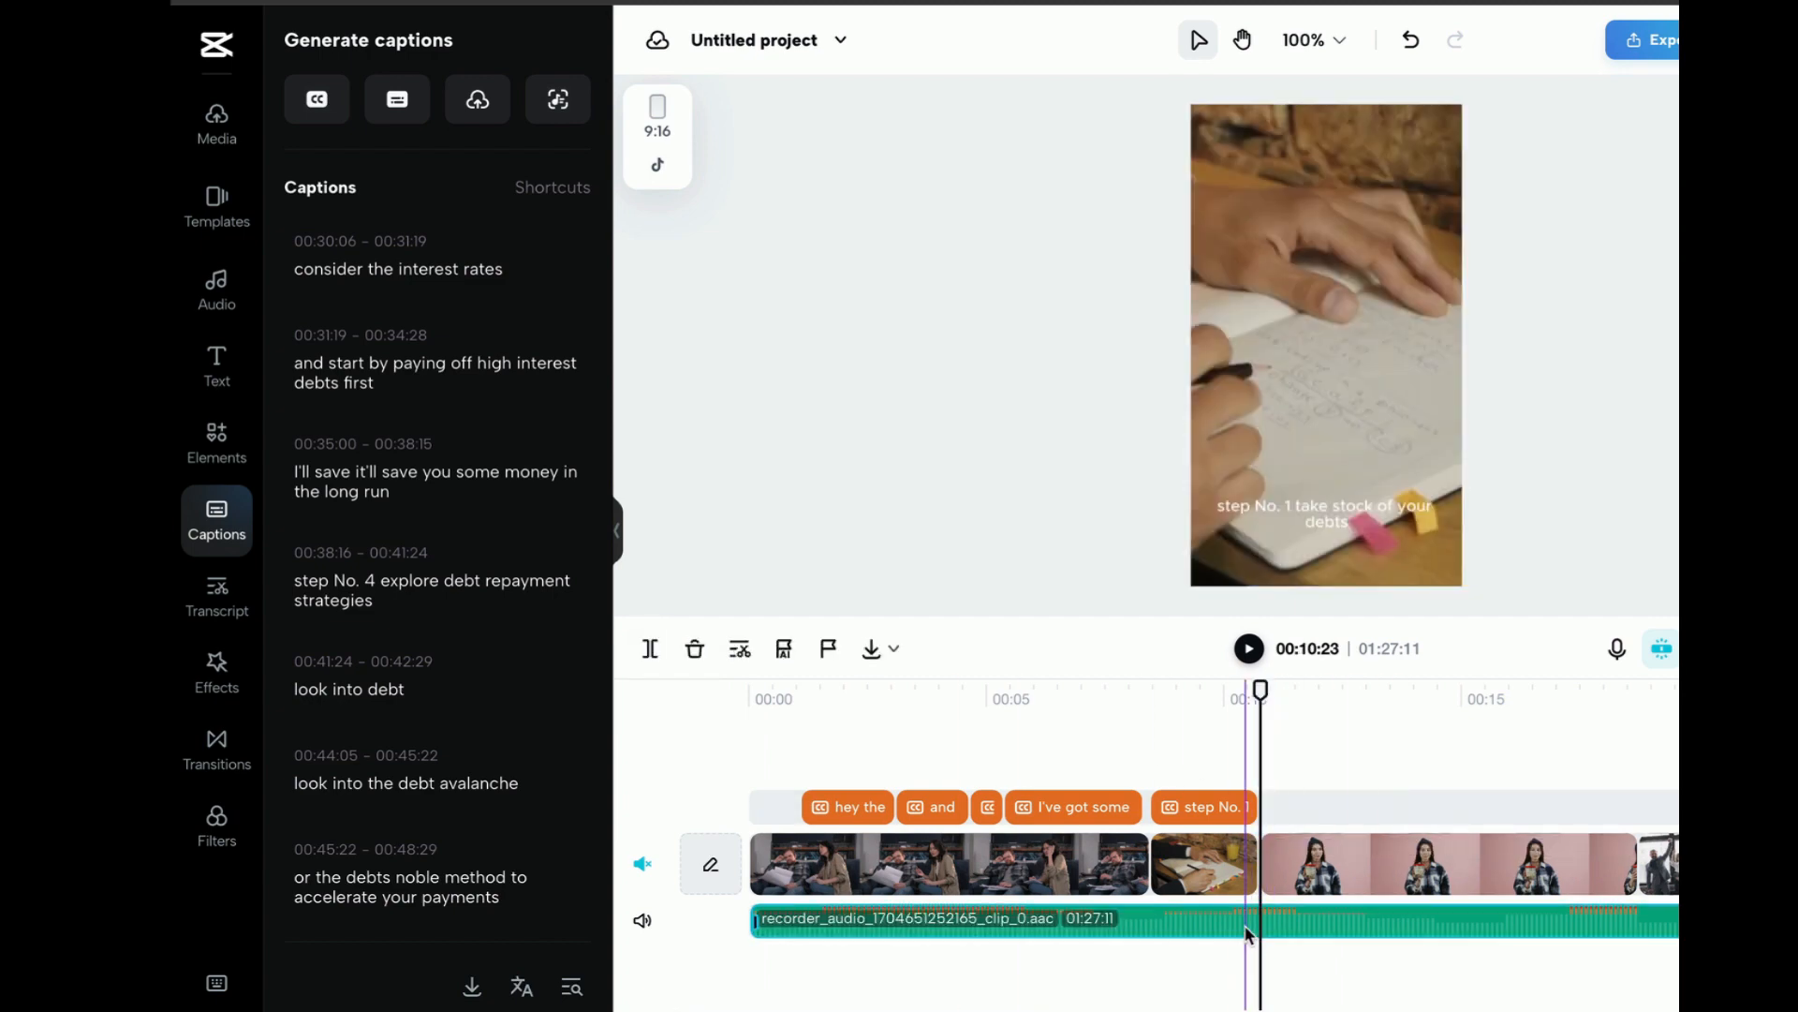
click(650, 648)
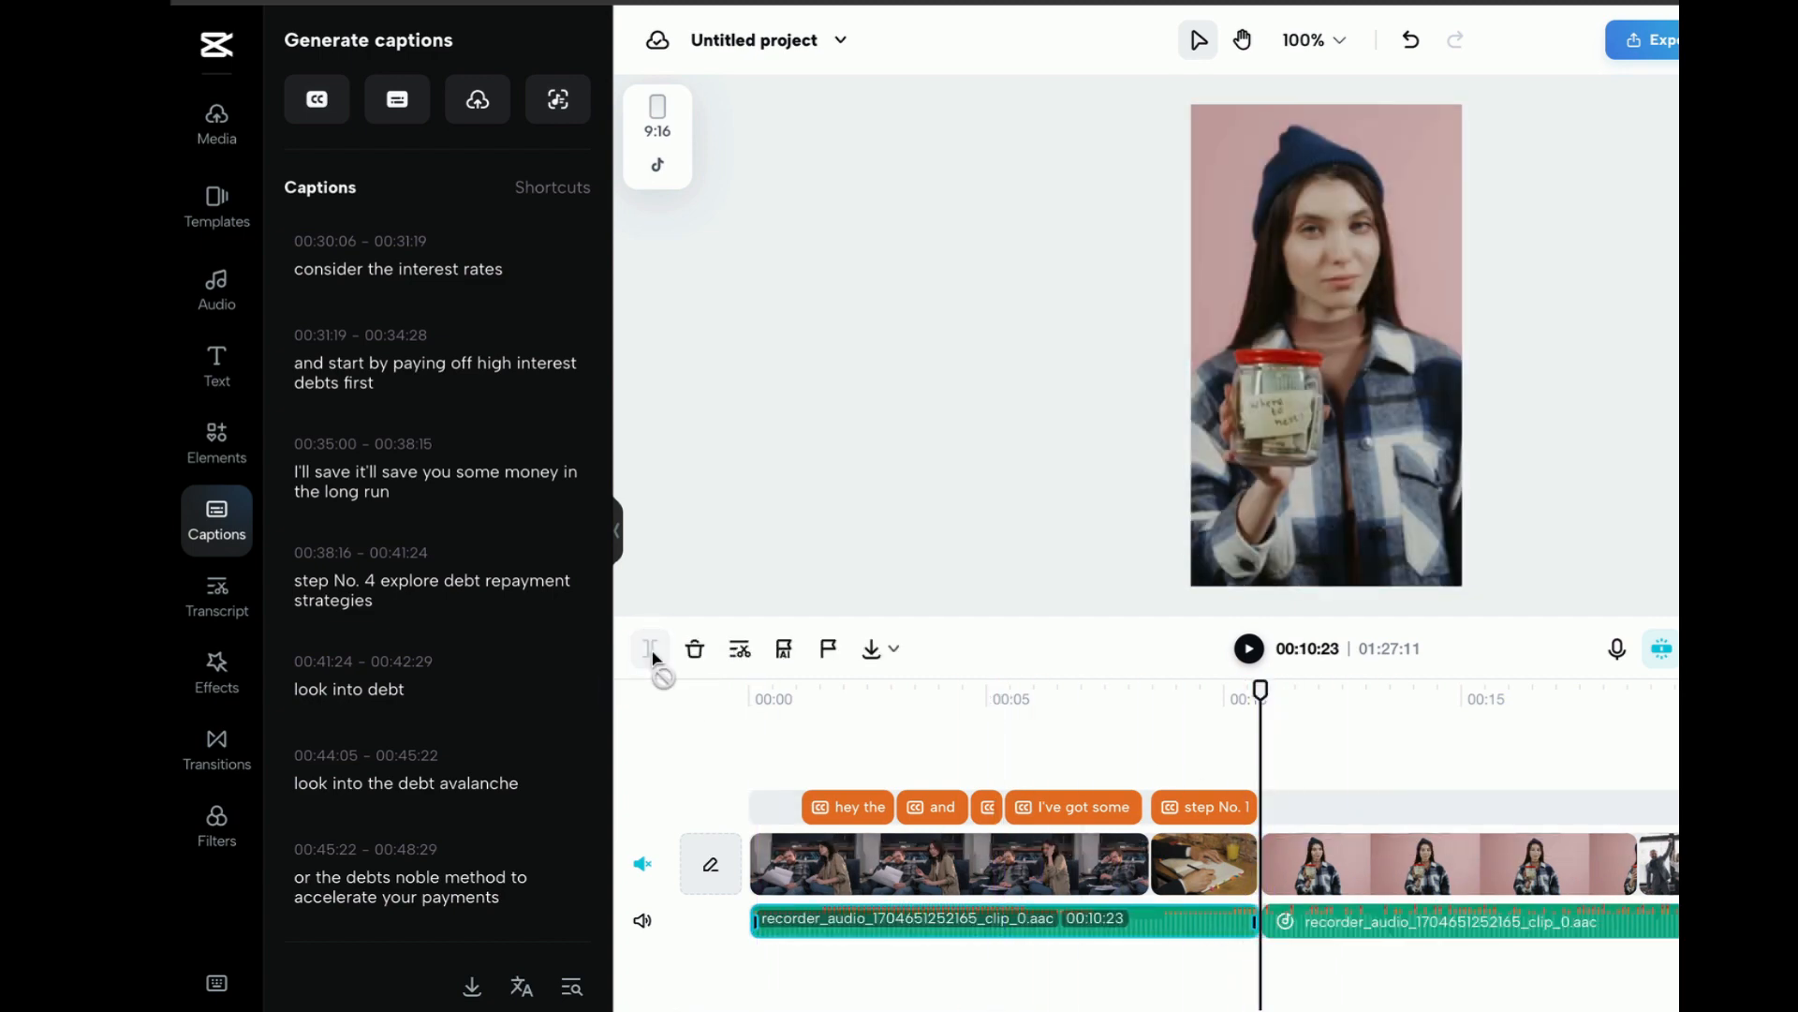
Delete the voiceover segment between 00:10:23 and 00:20:02, and move the woman-with-jar clip and the remaining voiceover to start at 00:10:23
click(1550, 944)
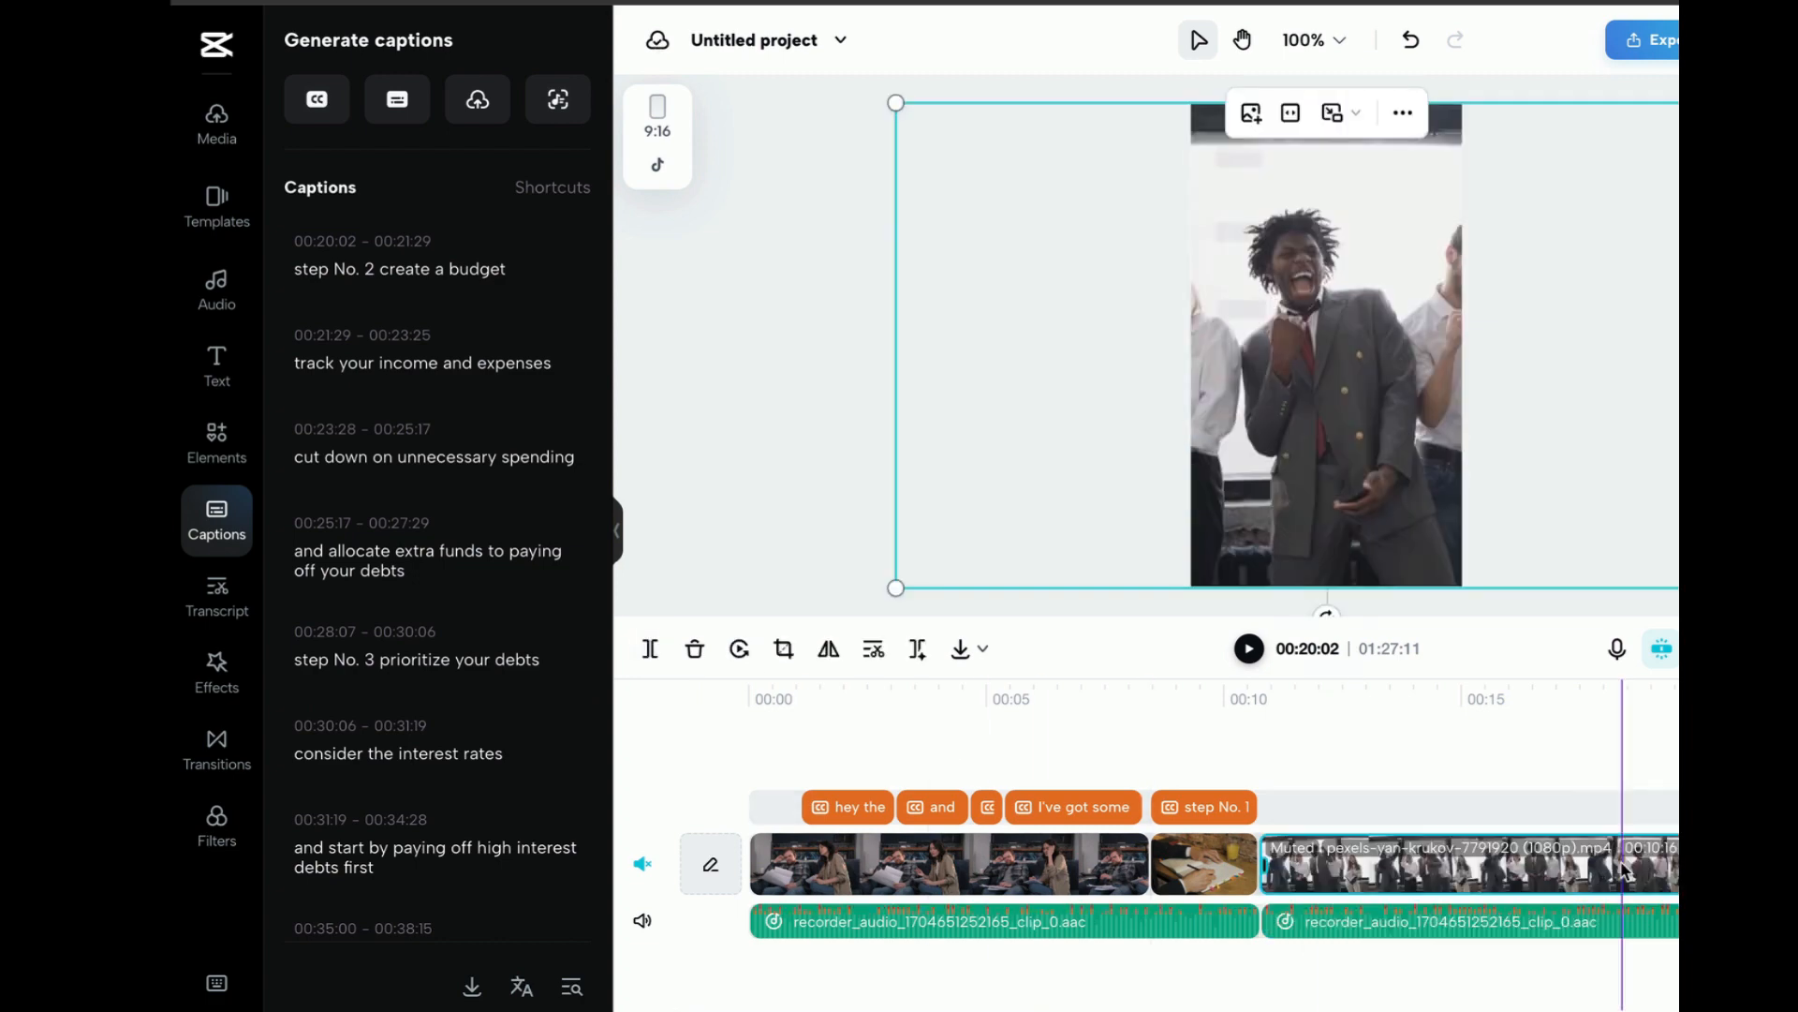
key(Delete)
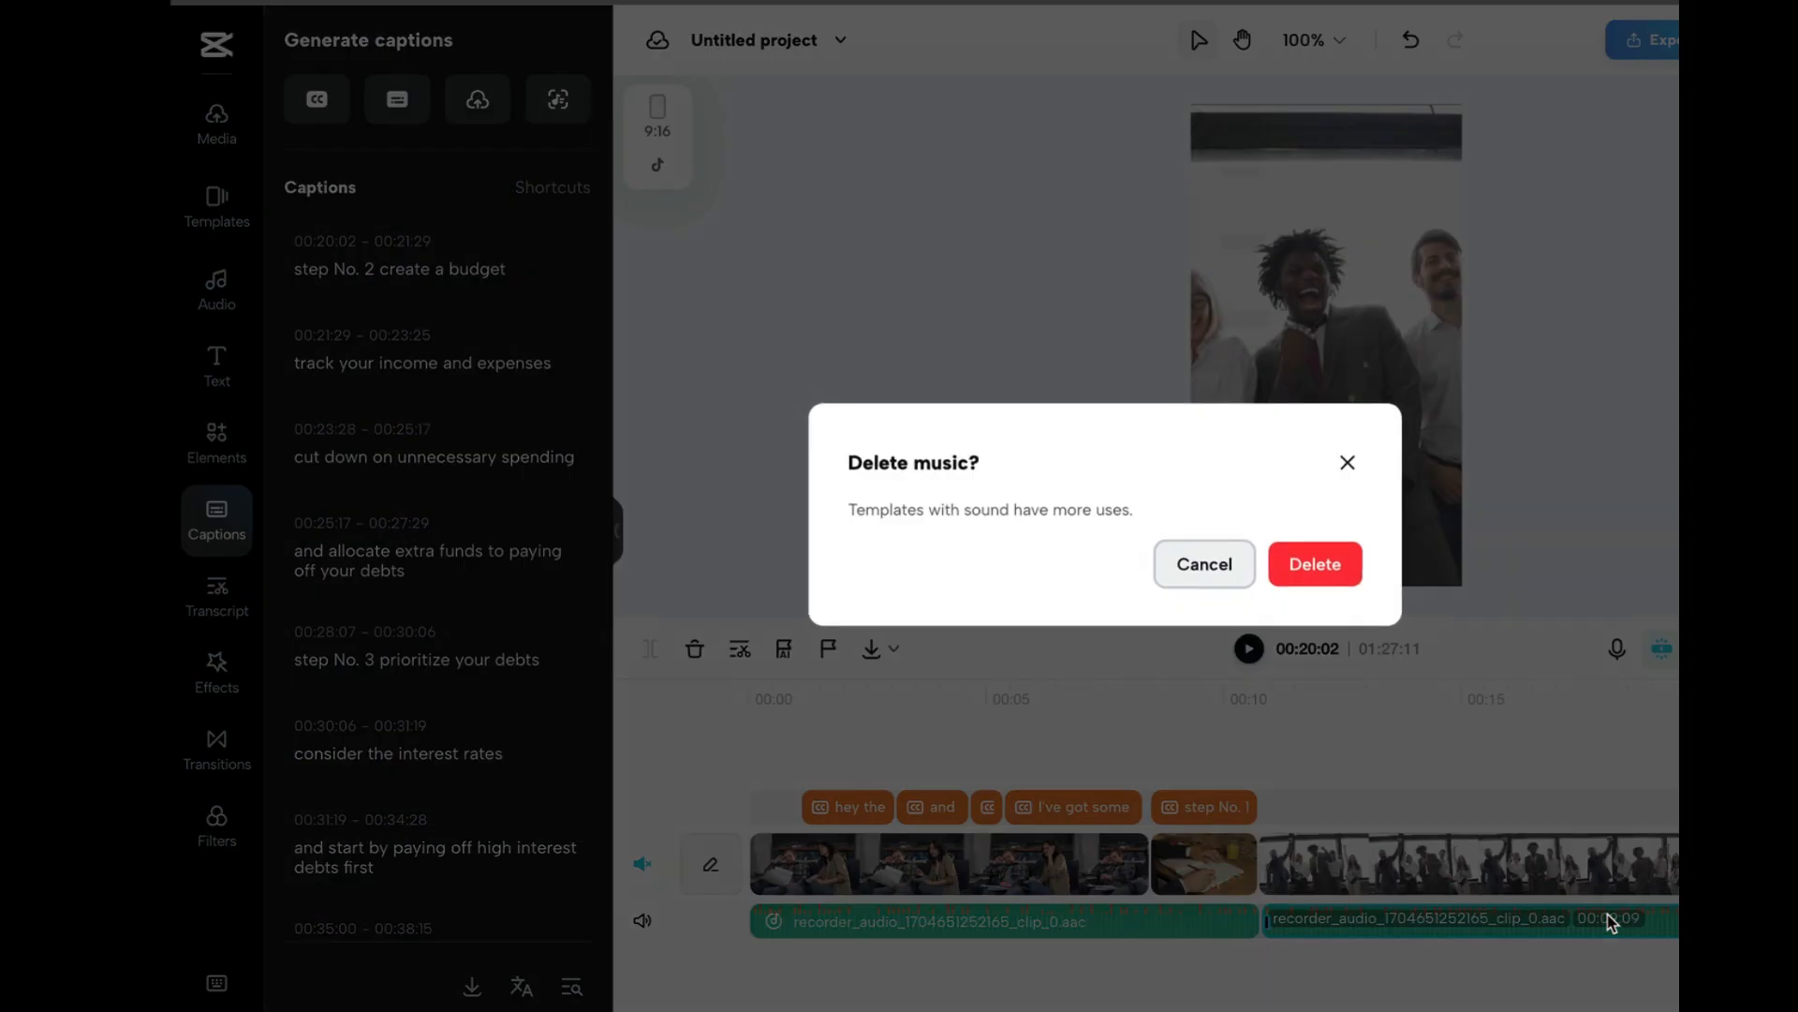
click(1299, 562)
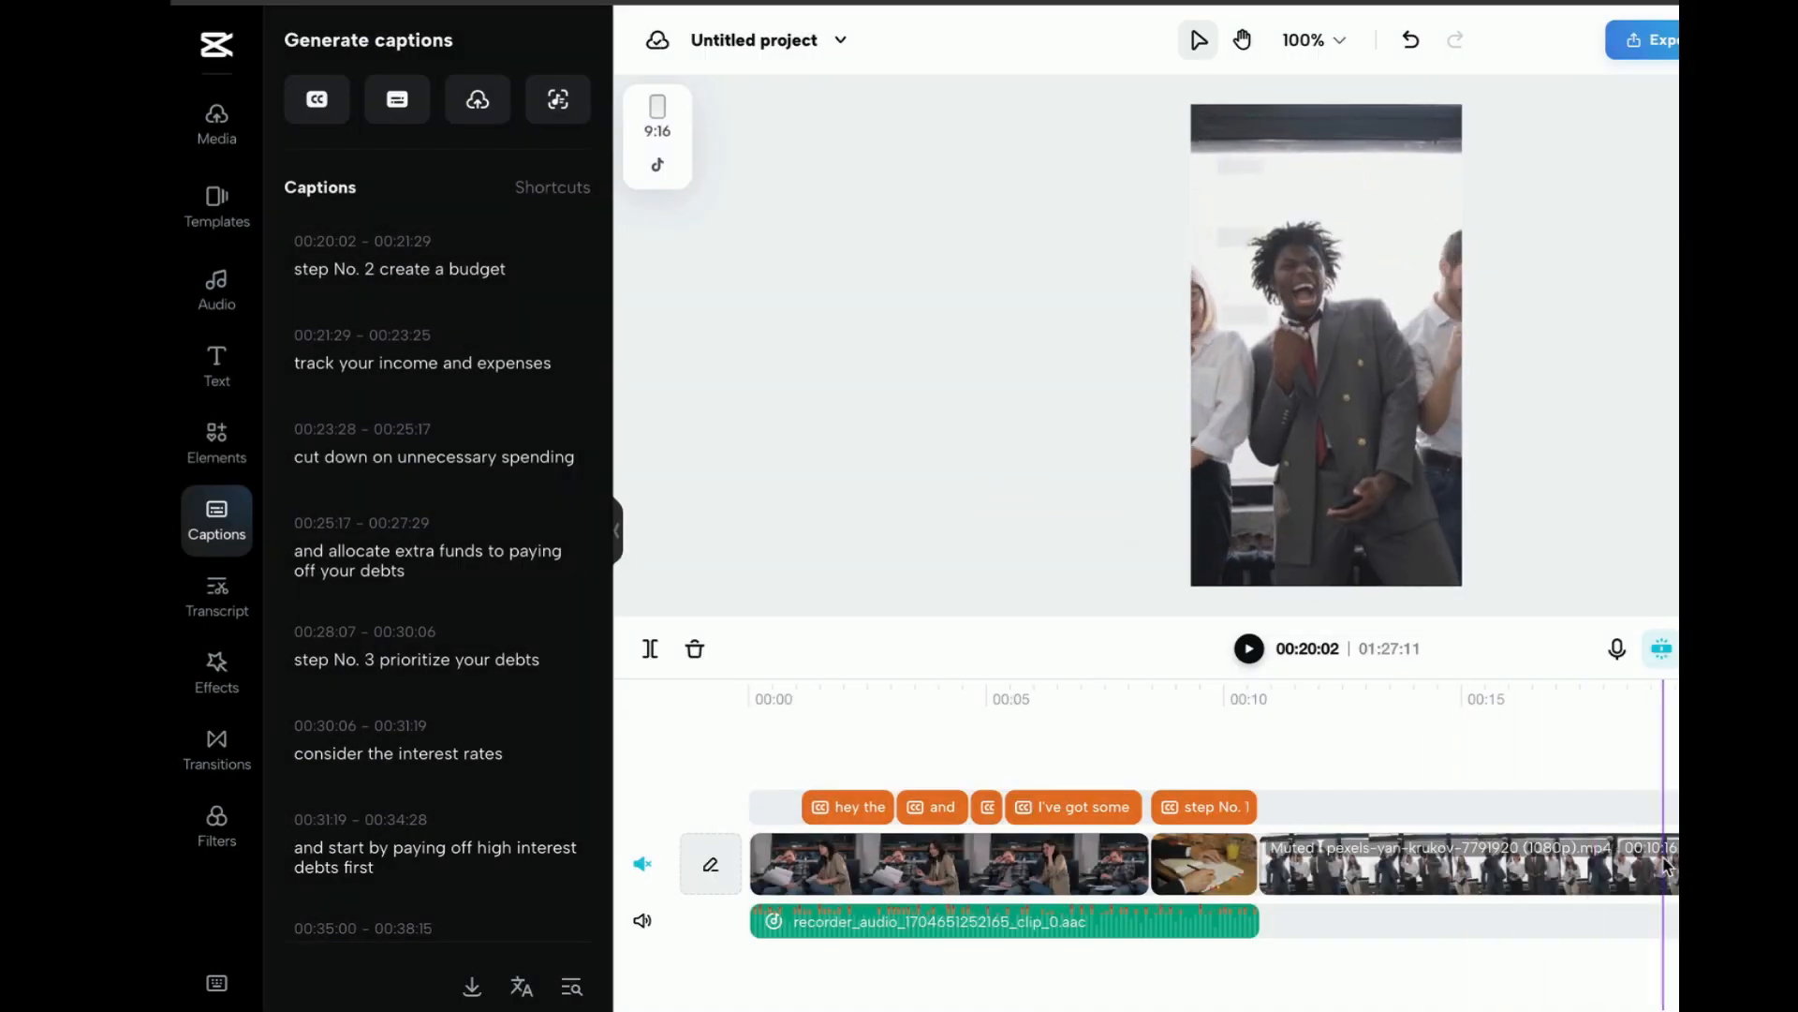
drag(1780, 867, 1401, 878)
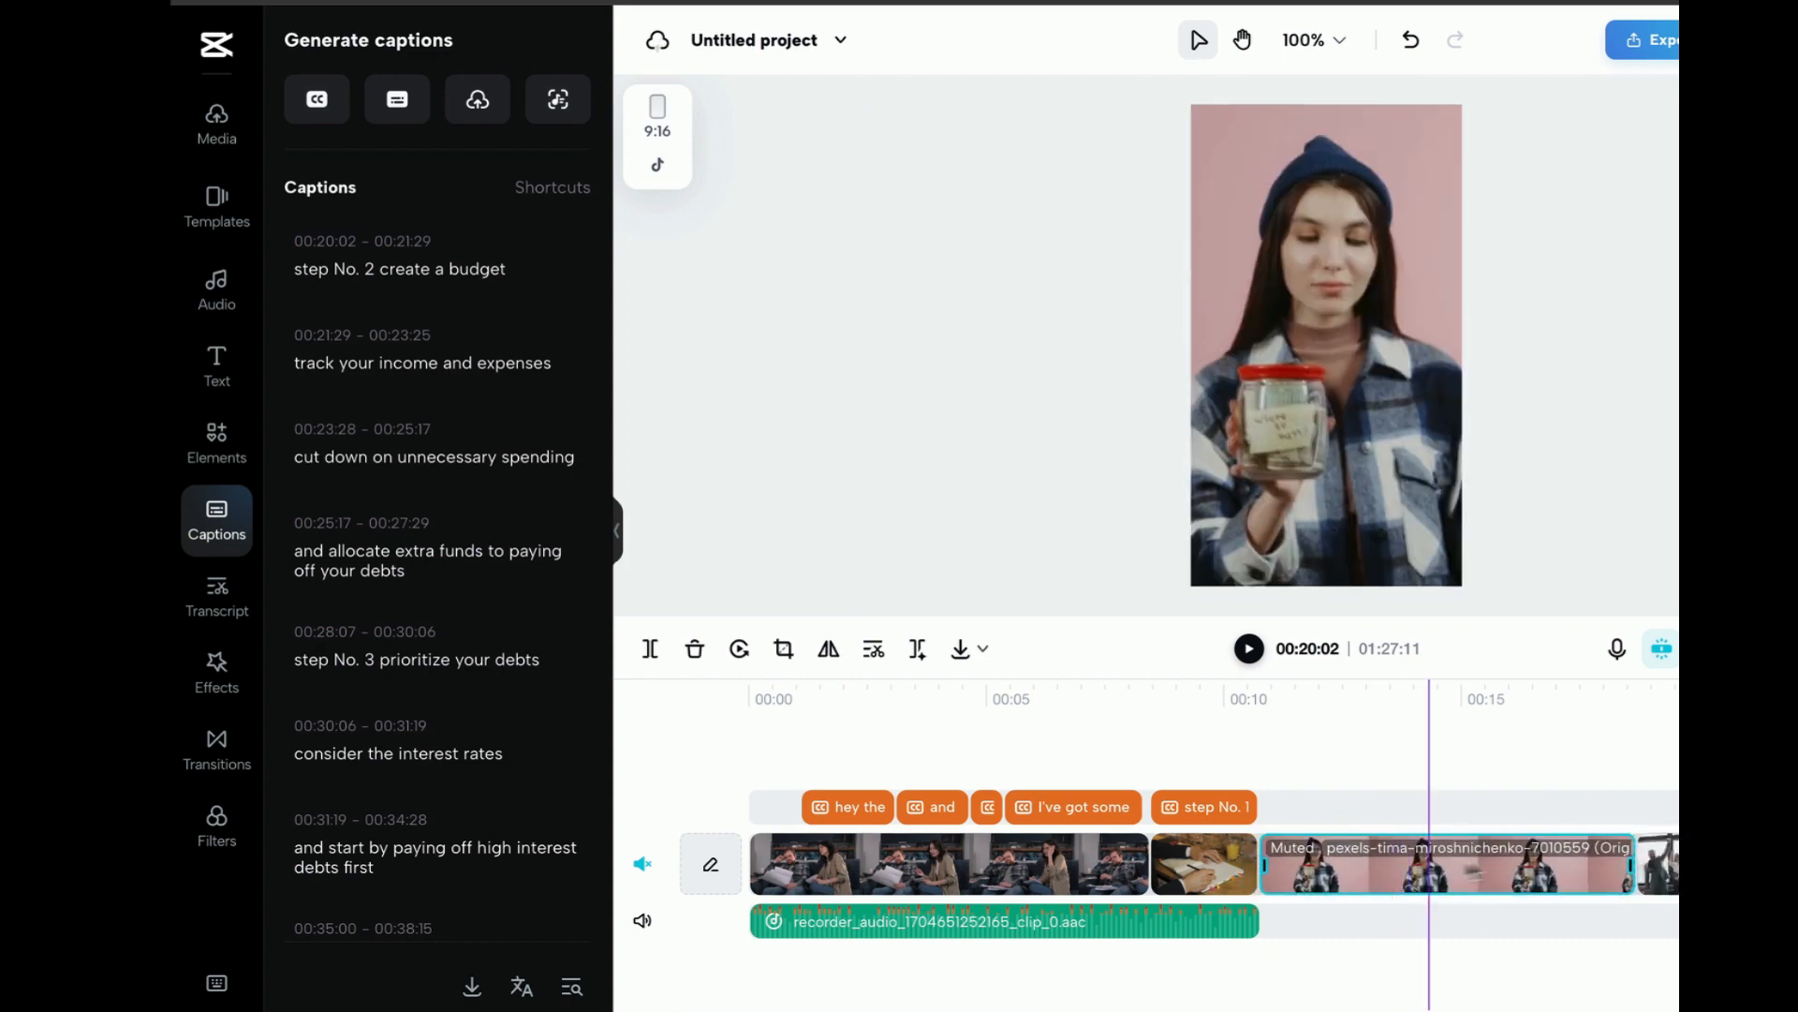
drag(1789, 924, 1355, 929)
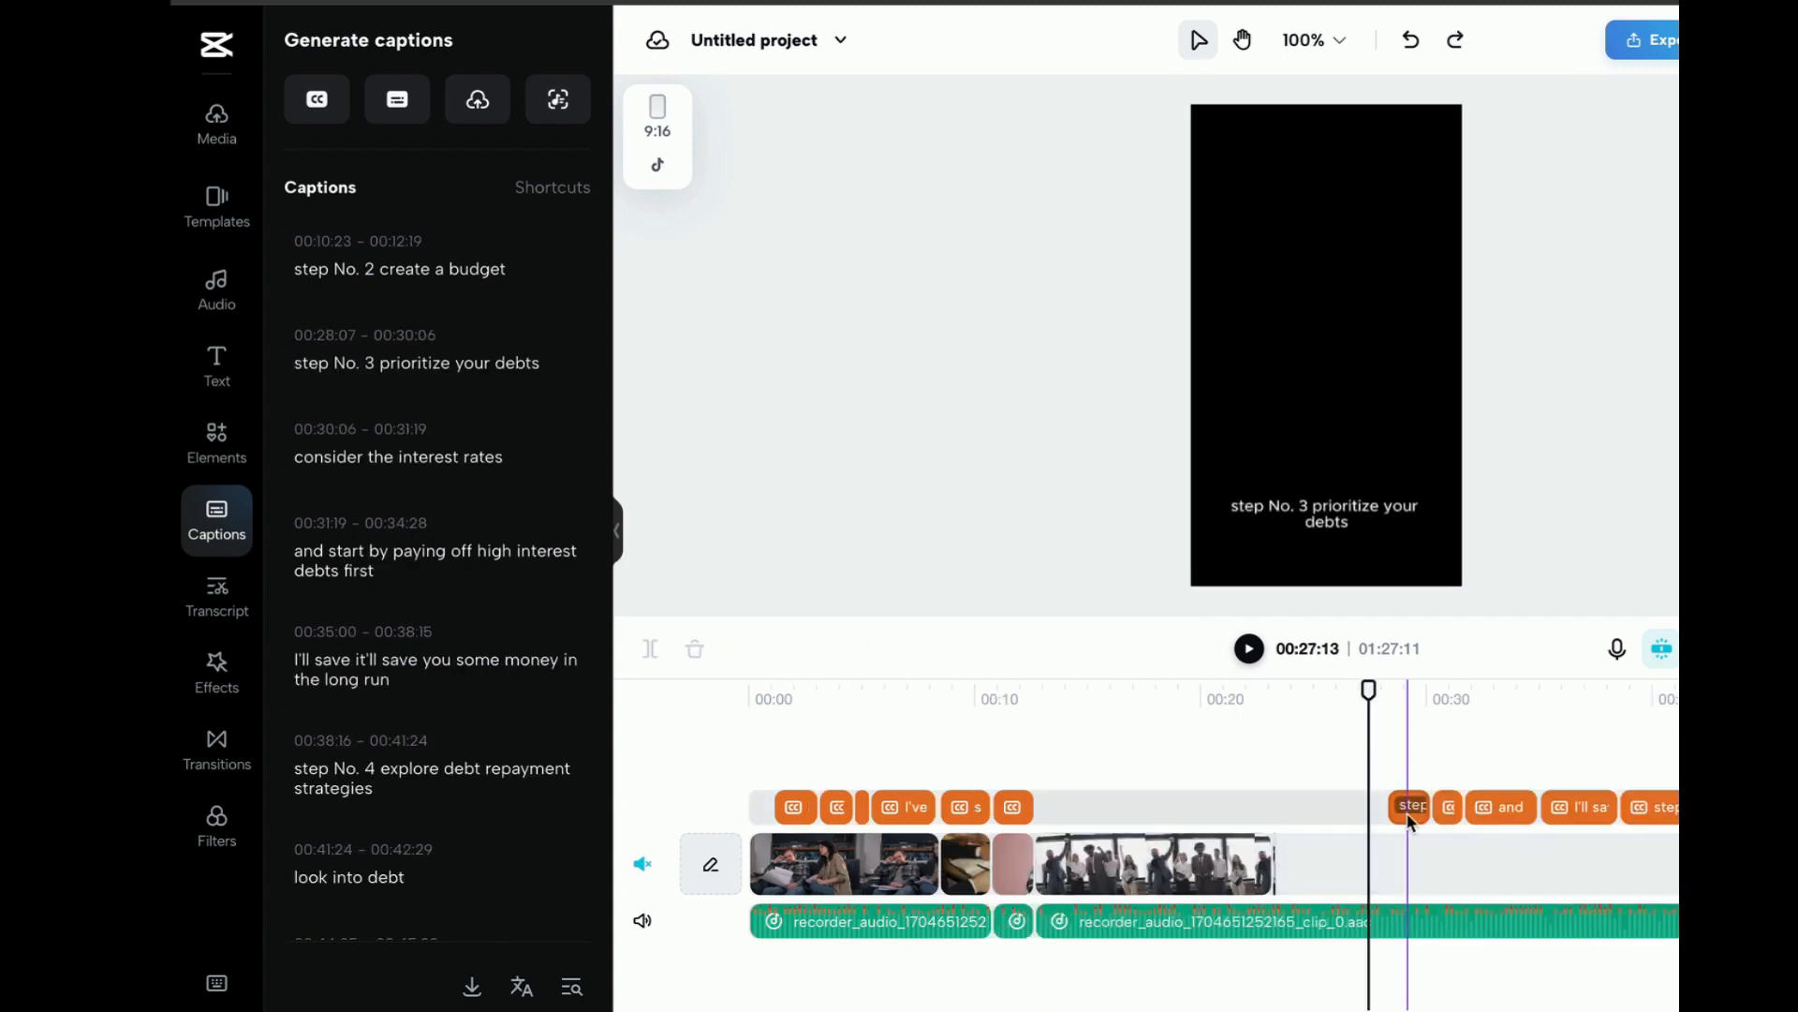
Move the "step No. 3 prioritize your debts" caption to start at 00:12:19, directly after the "step No. 2" caption
drag(1411, 821, 1272, 813)
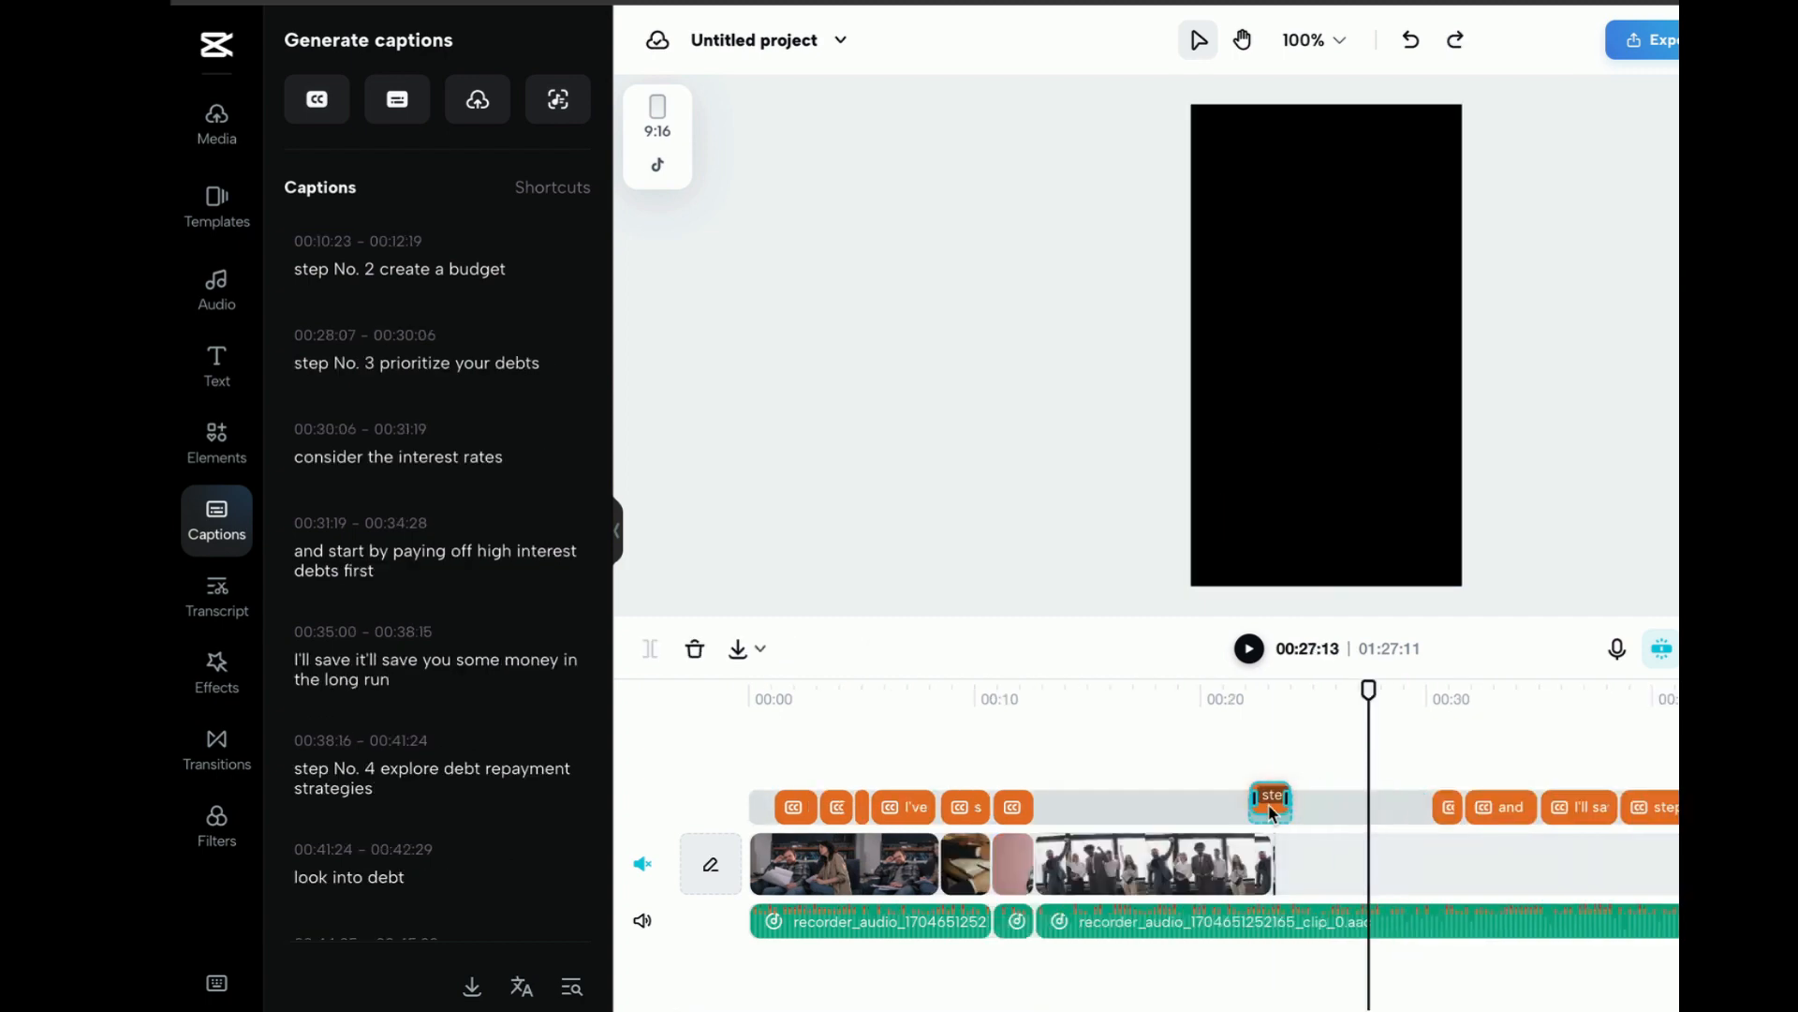
drag(1053, 812, 1055, 811)
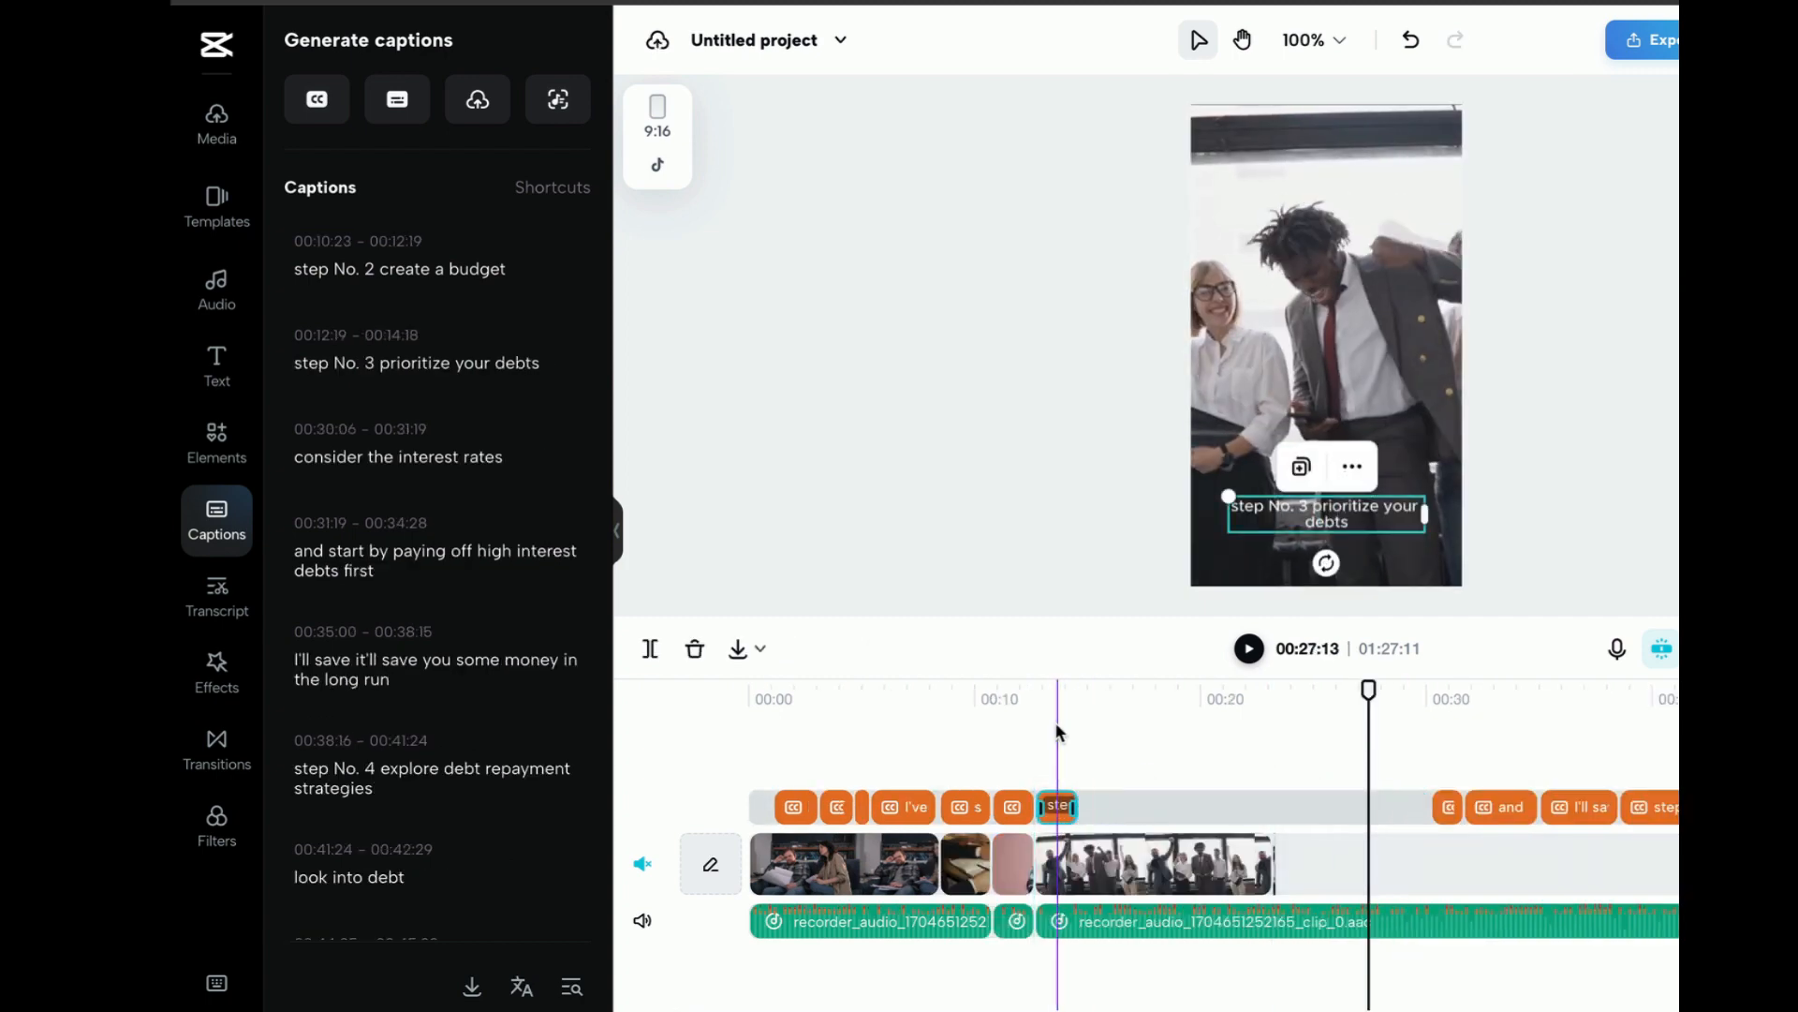
Split the celebrating group clip at 00:13:17 and delete the part after the split
click(1055, 722)
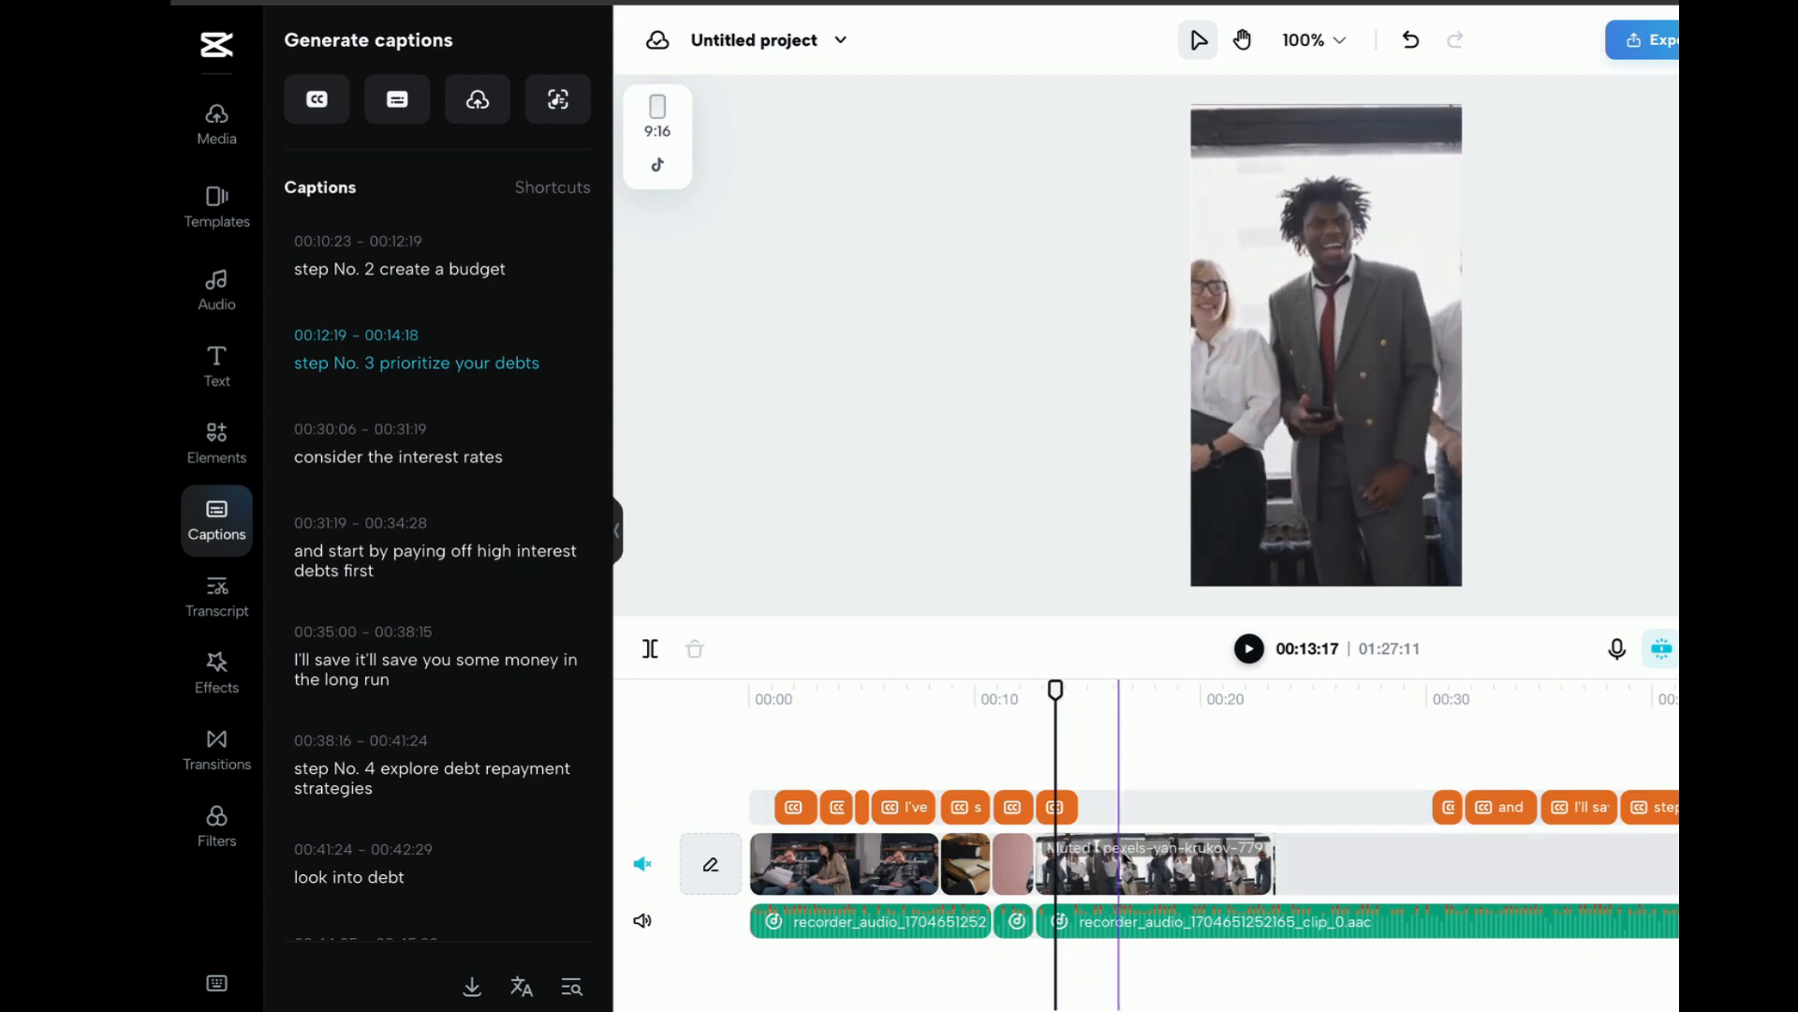
click(1081, 869)
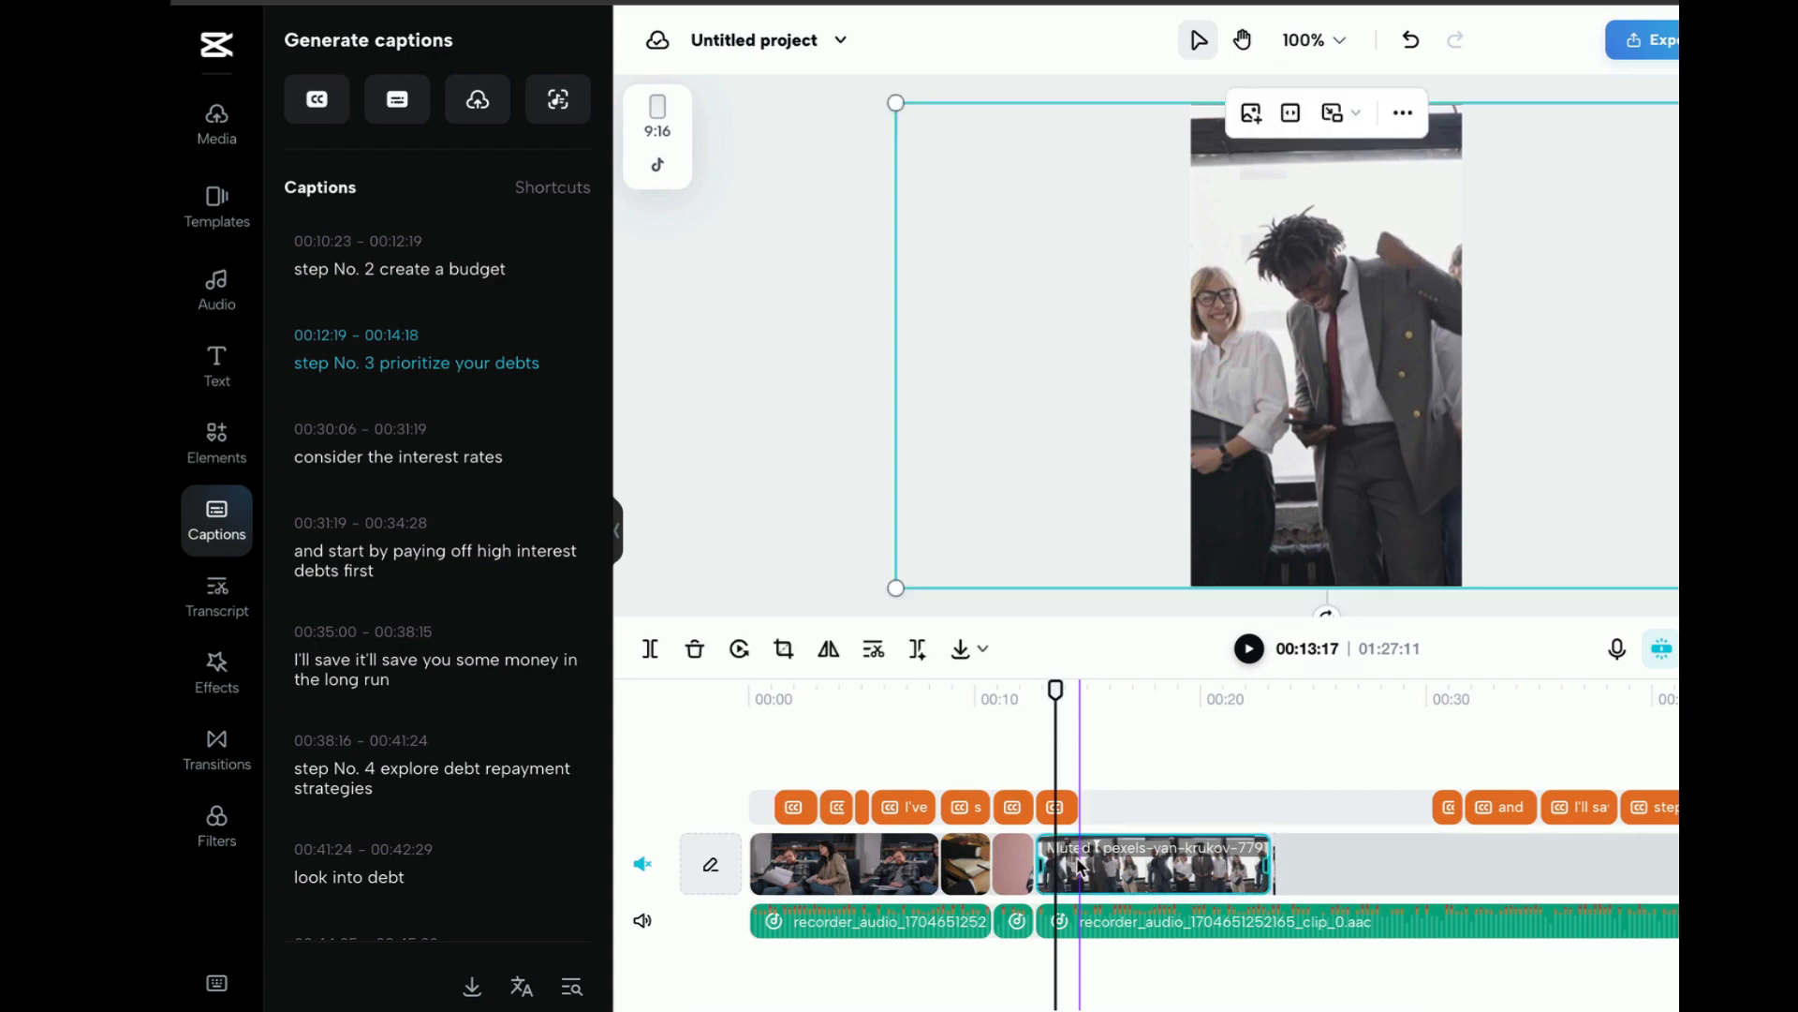
click(650, 648)
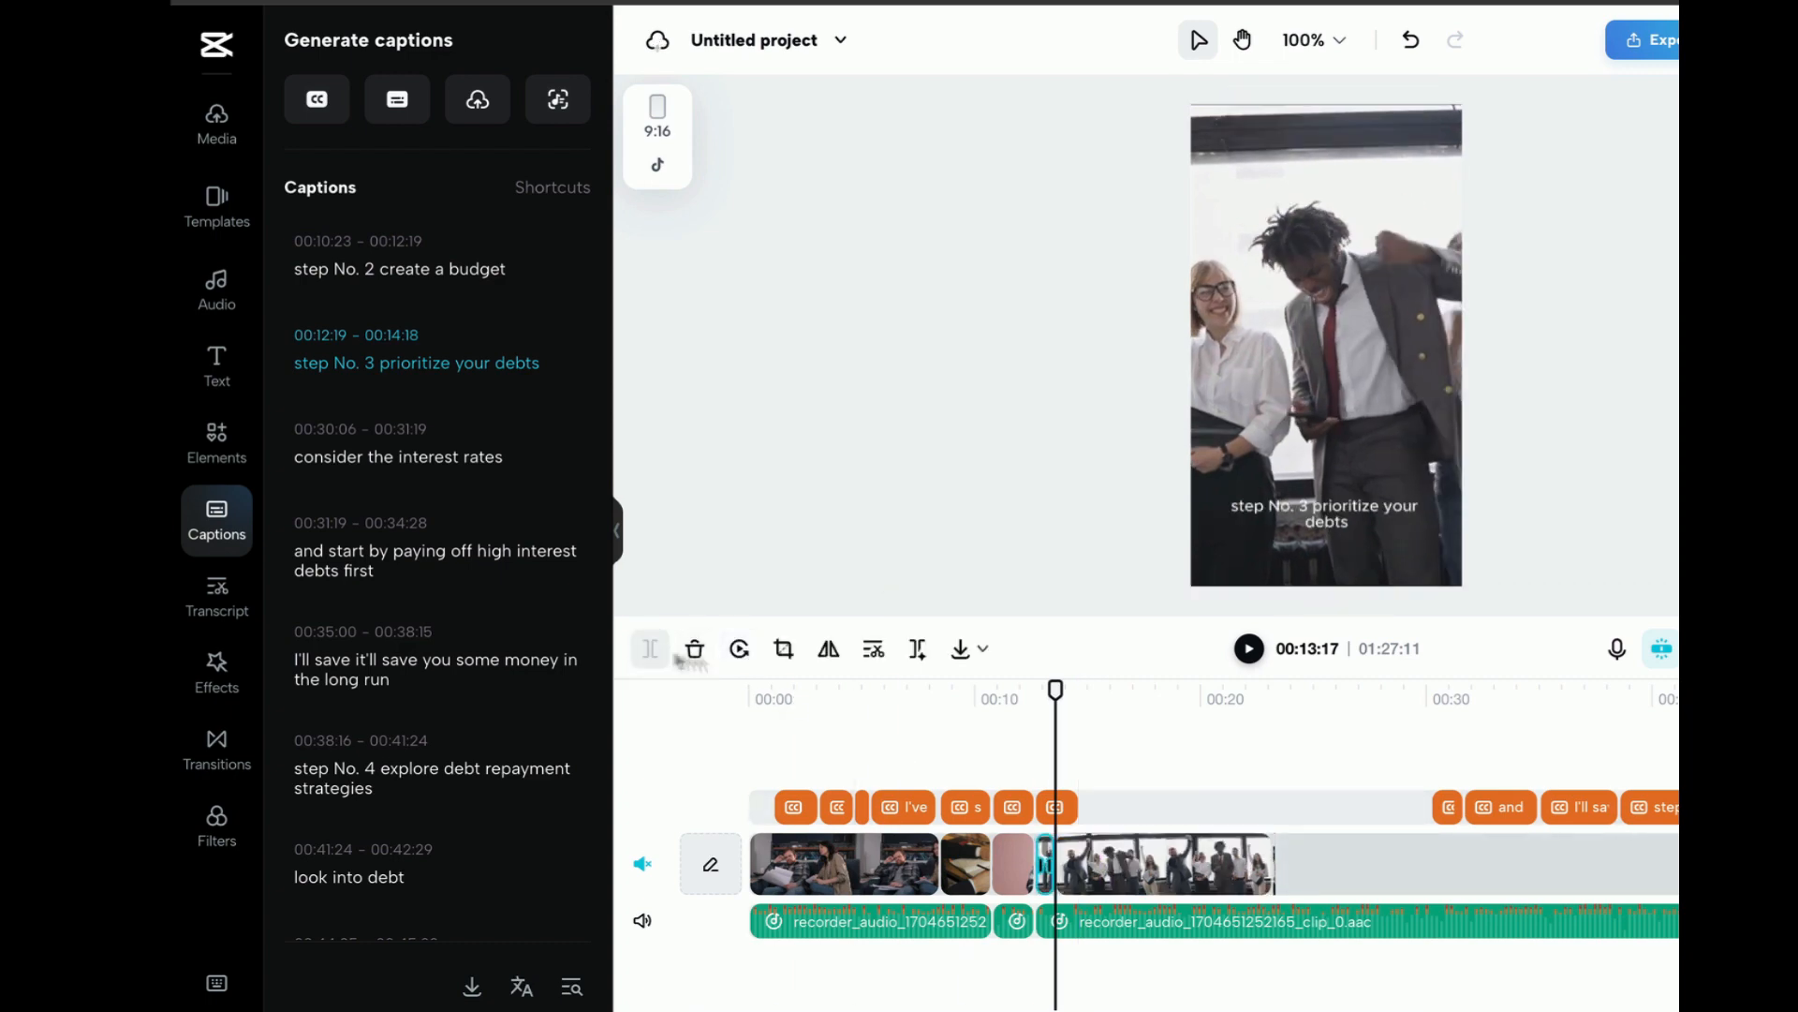
click(1185, 852)
key(Delete)
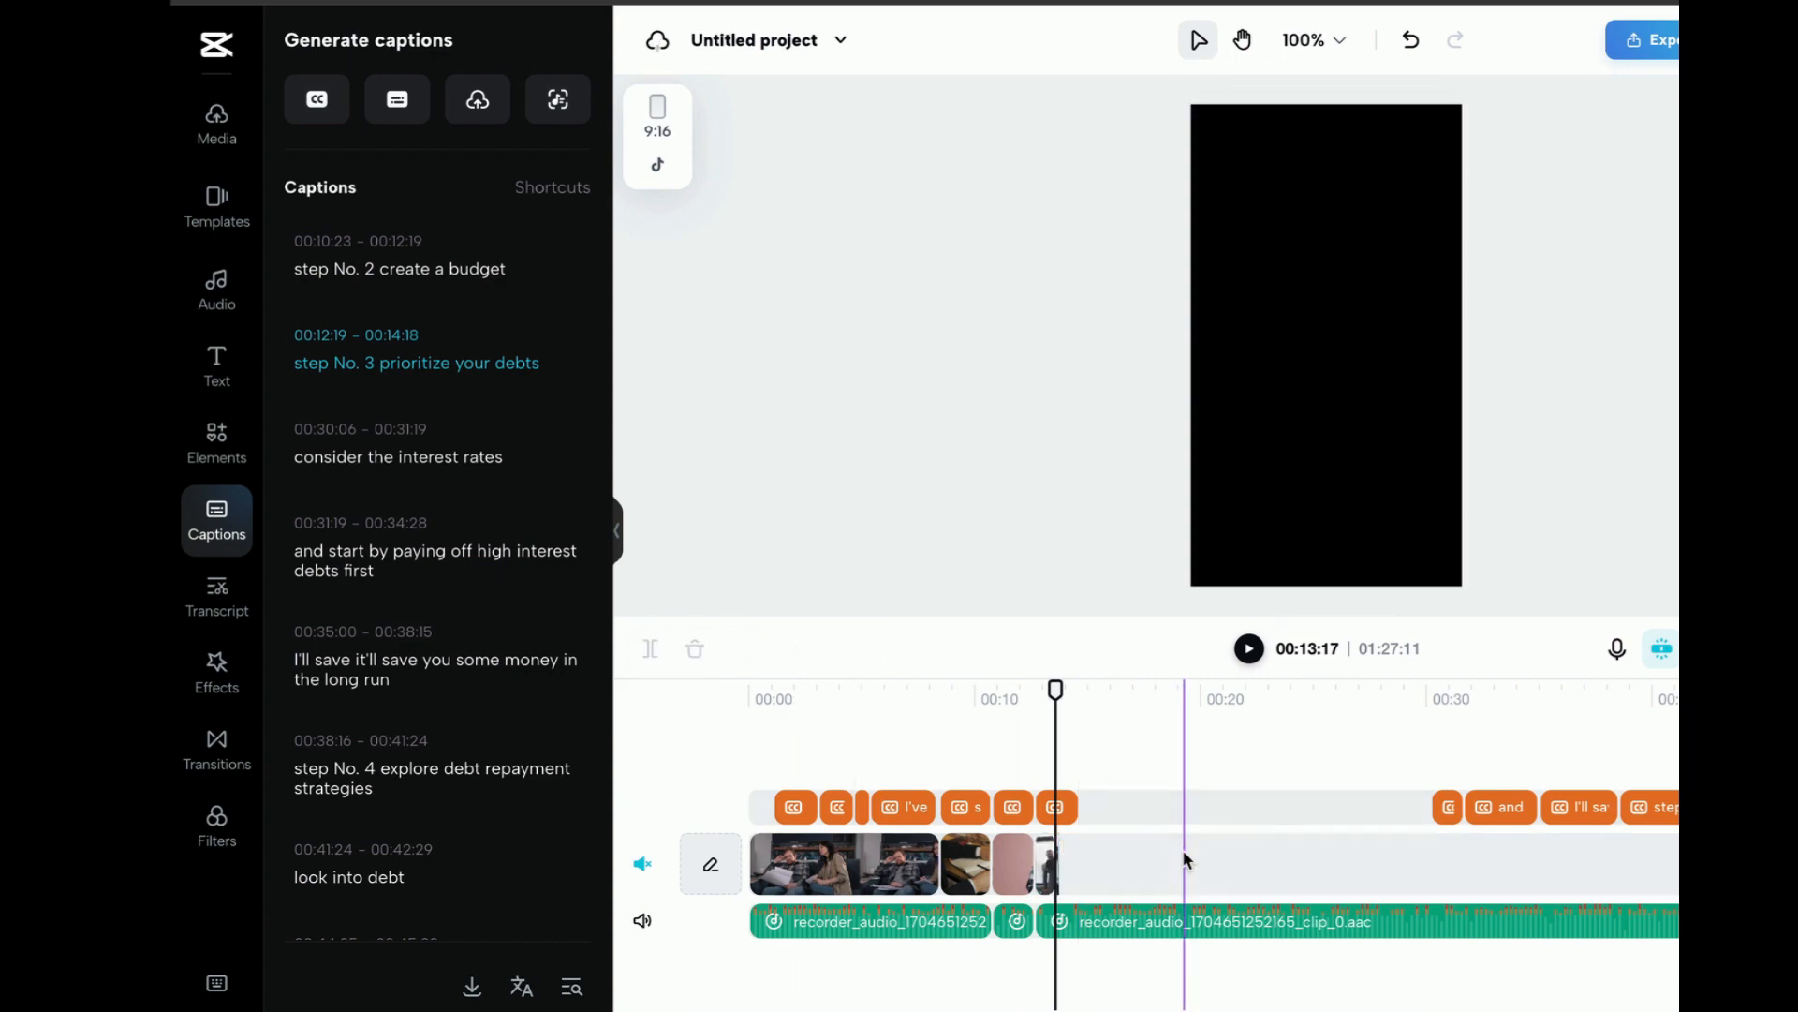
Split the last voiceover segment at 00:13:17 and move the remainder to start at about 17 seconds
click(1124, 927)
click(650, 649)
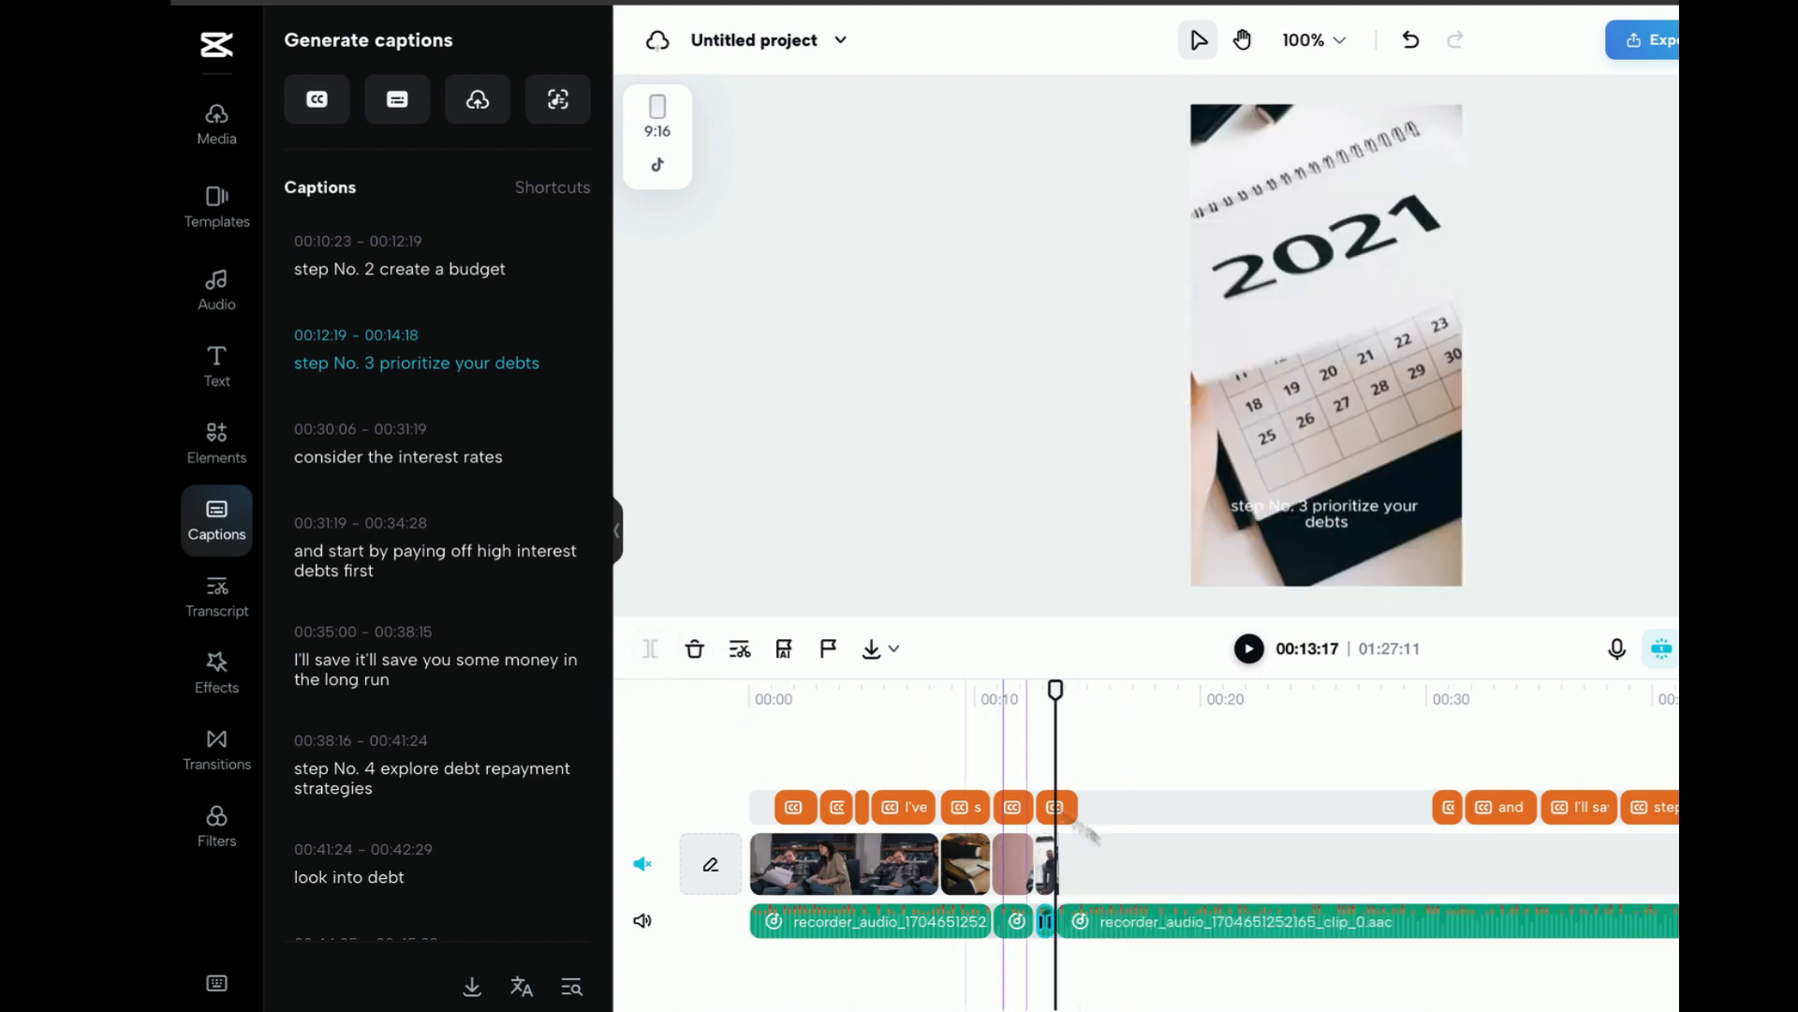
drag(1071, 921, 1153, 919)
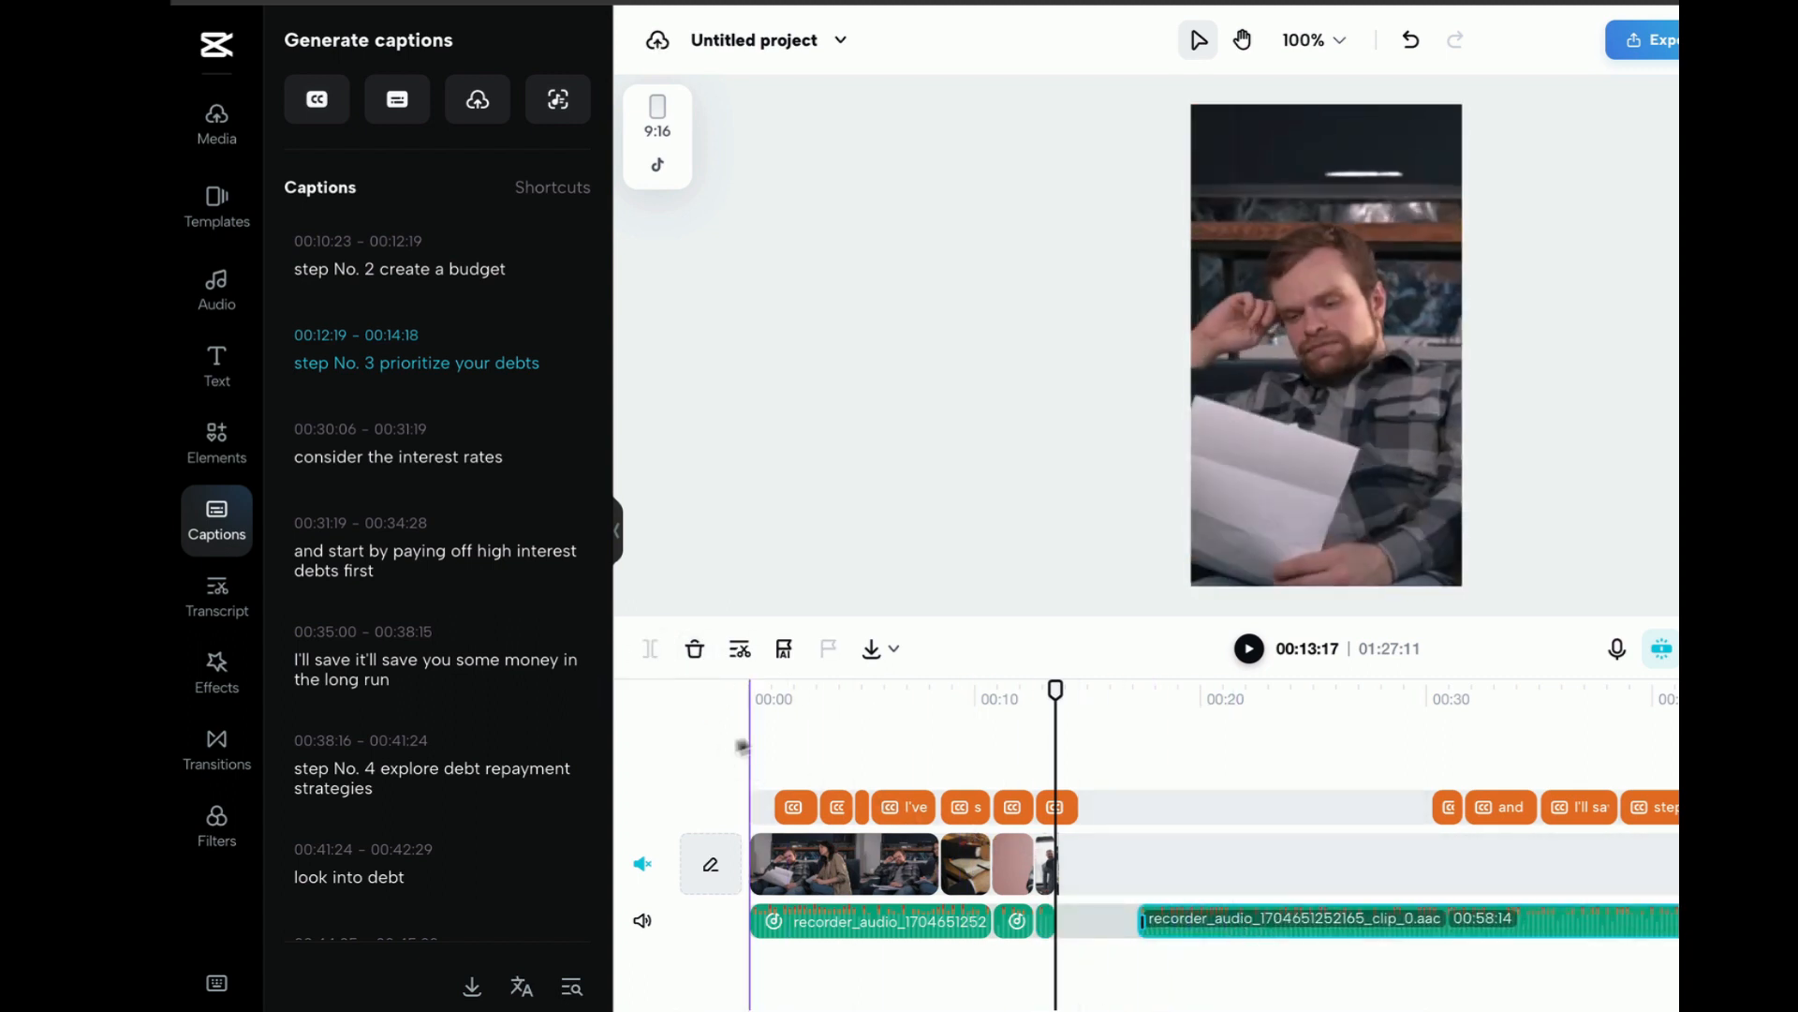
Play the shortened sequence from the start through the "step No. 3" caption
click(750, 742)
click(1250, 649)
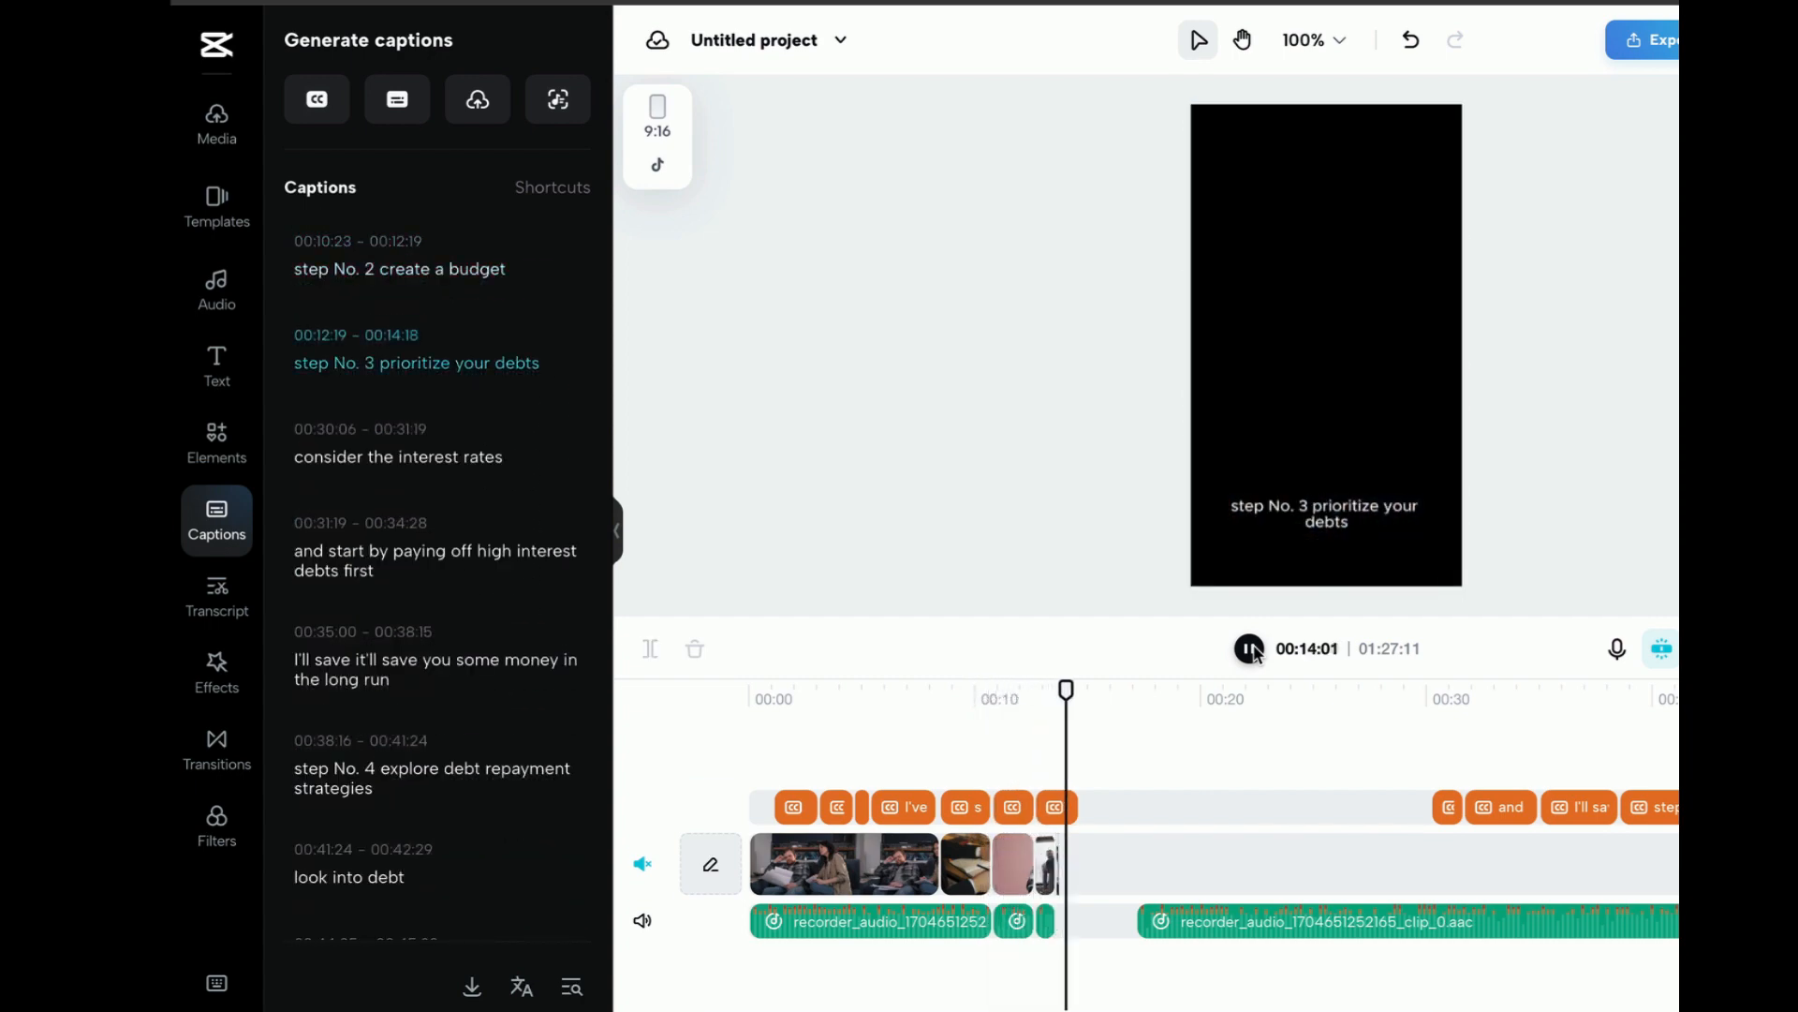
click(1250, 649)
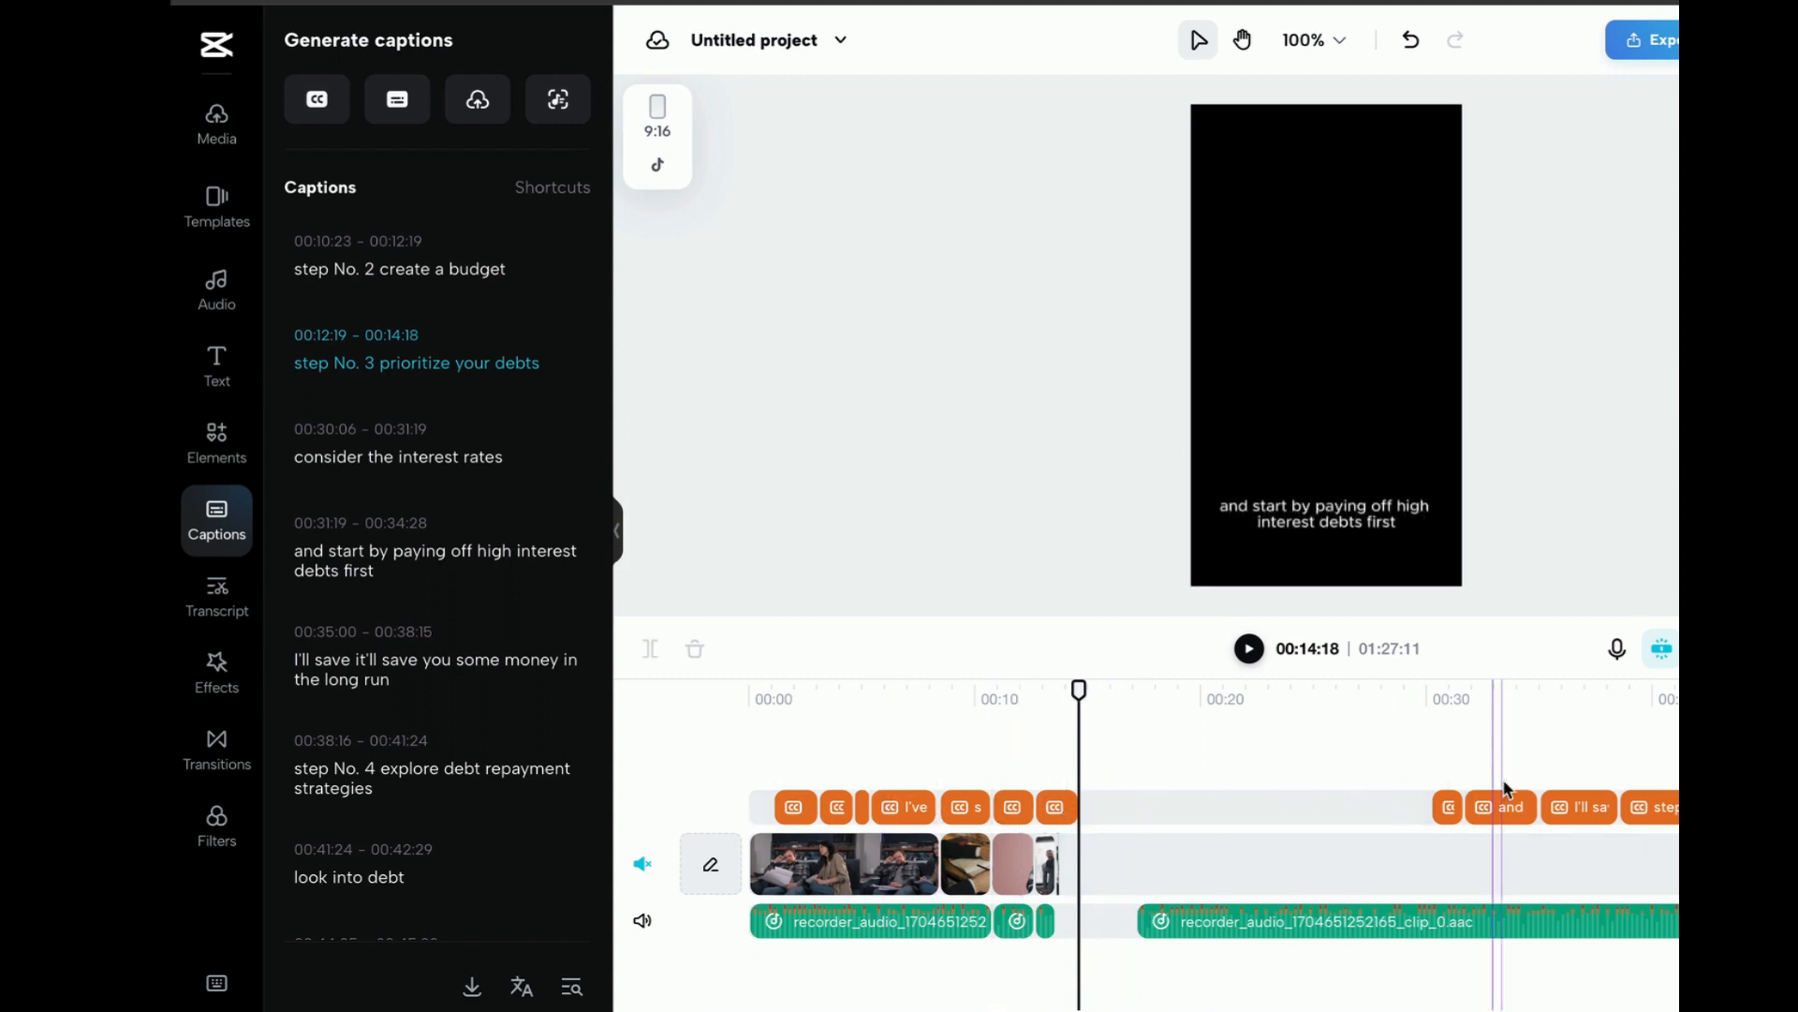
Set the text fill of all captions to green #20c113
click(1724, 648)
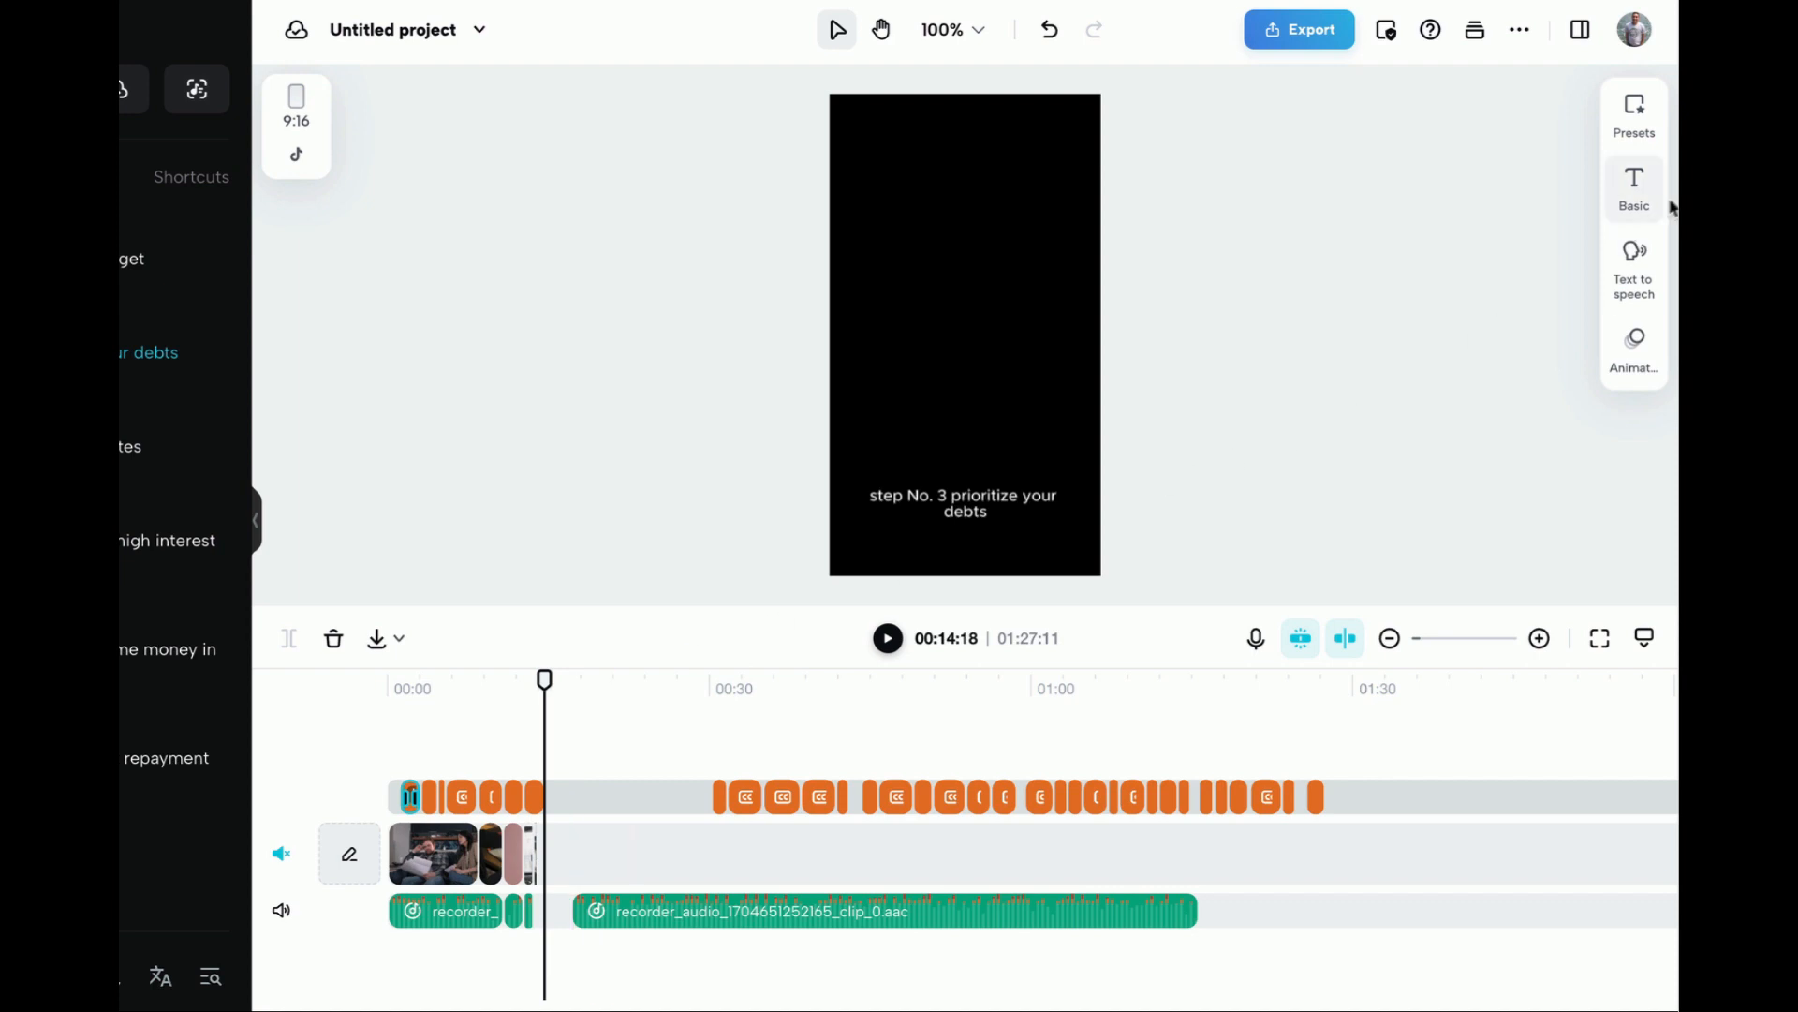
click(1632, 199)
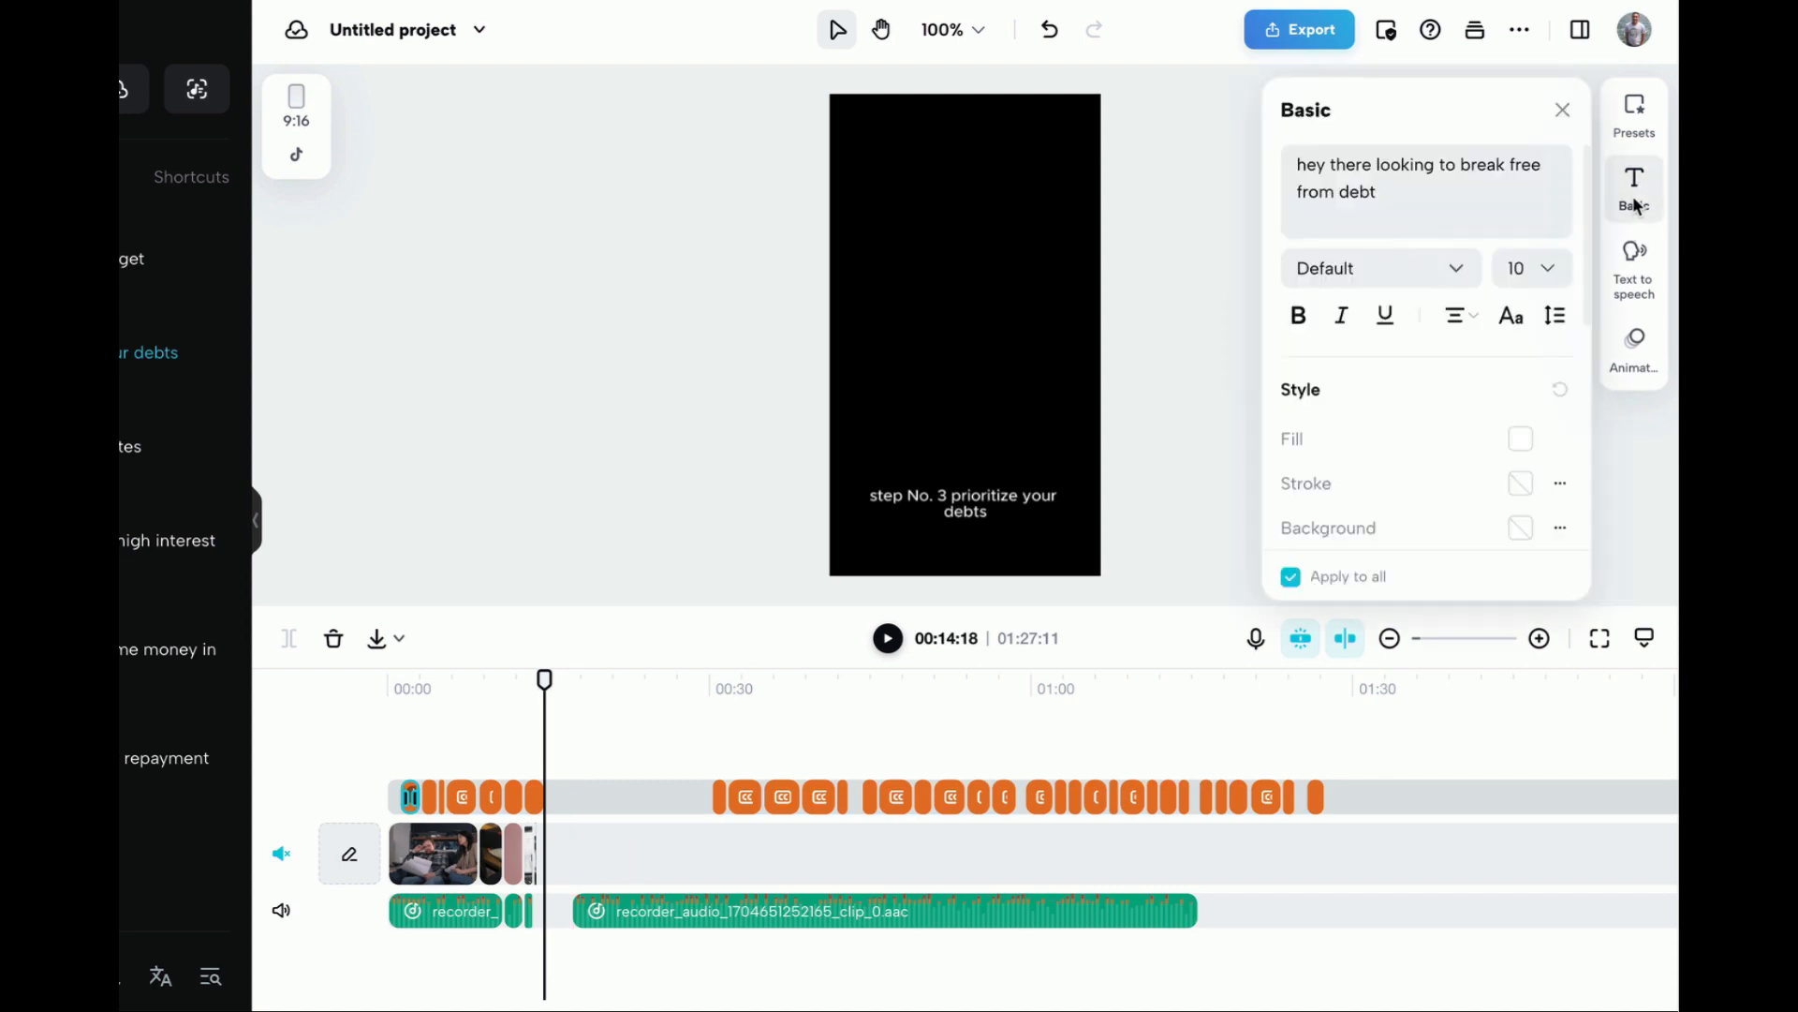
scroll(1440, 412, down, 2)
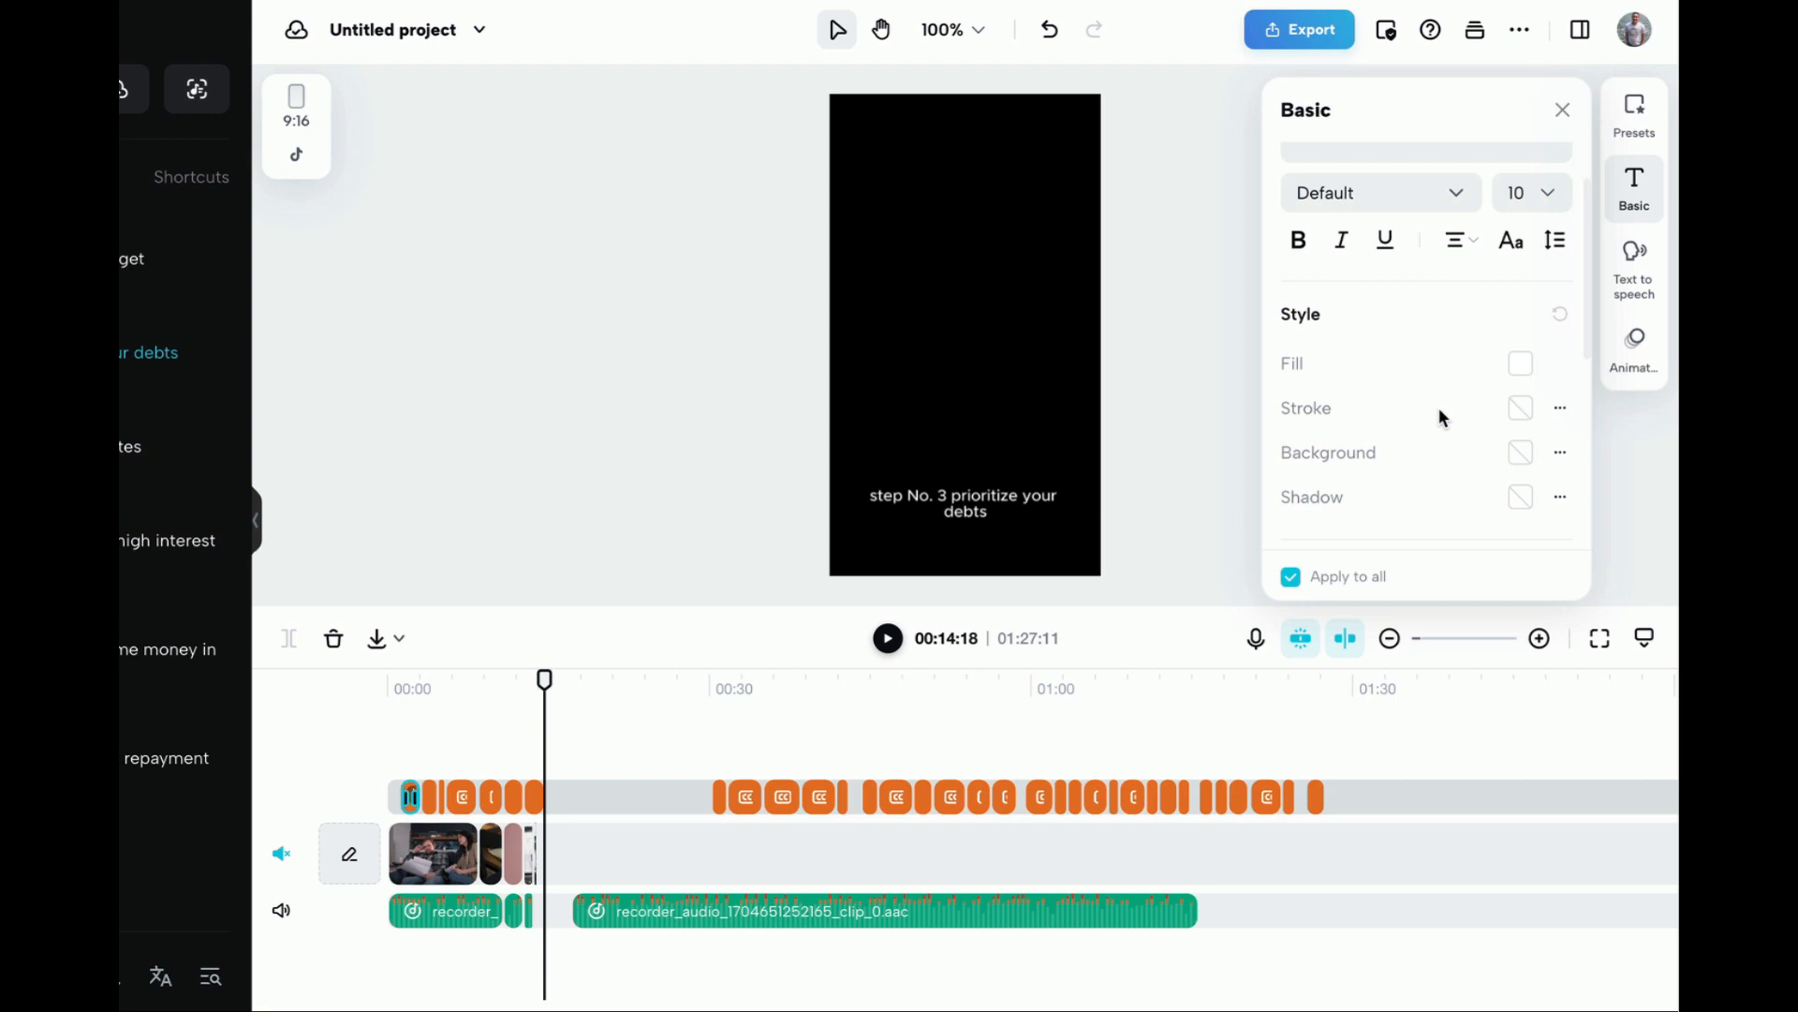
click(1523, 364)
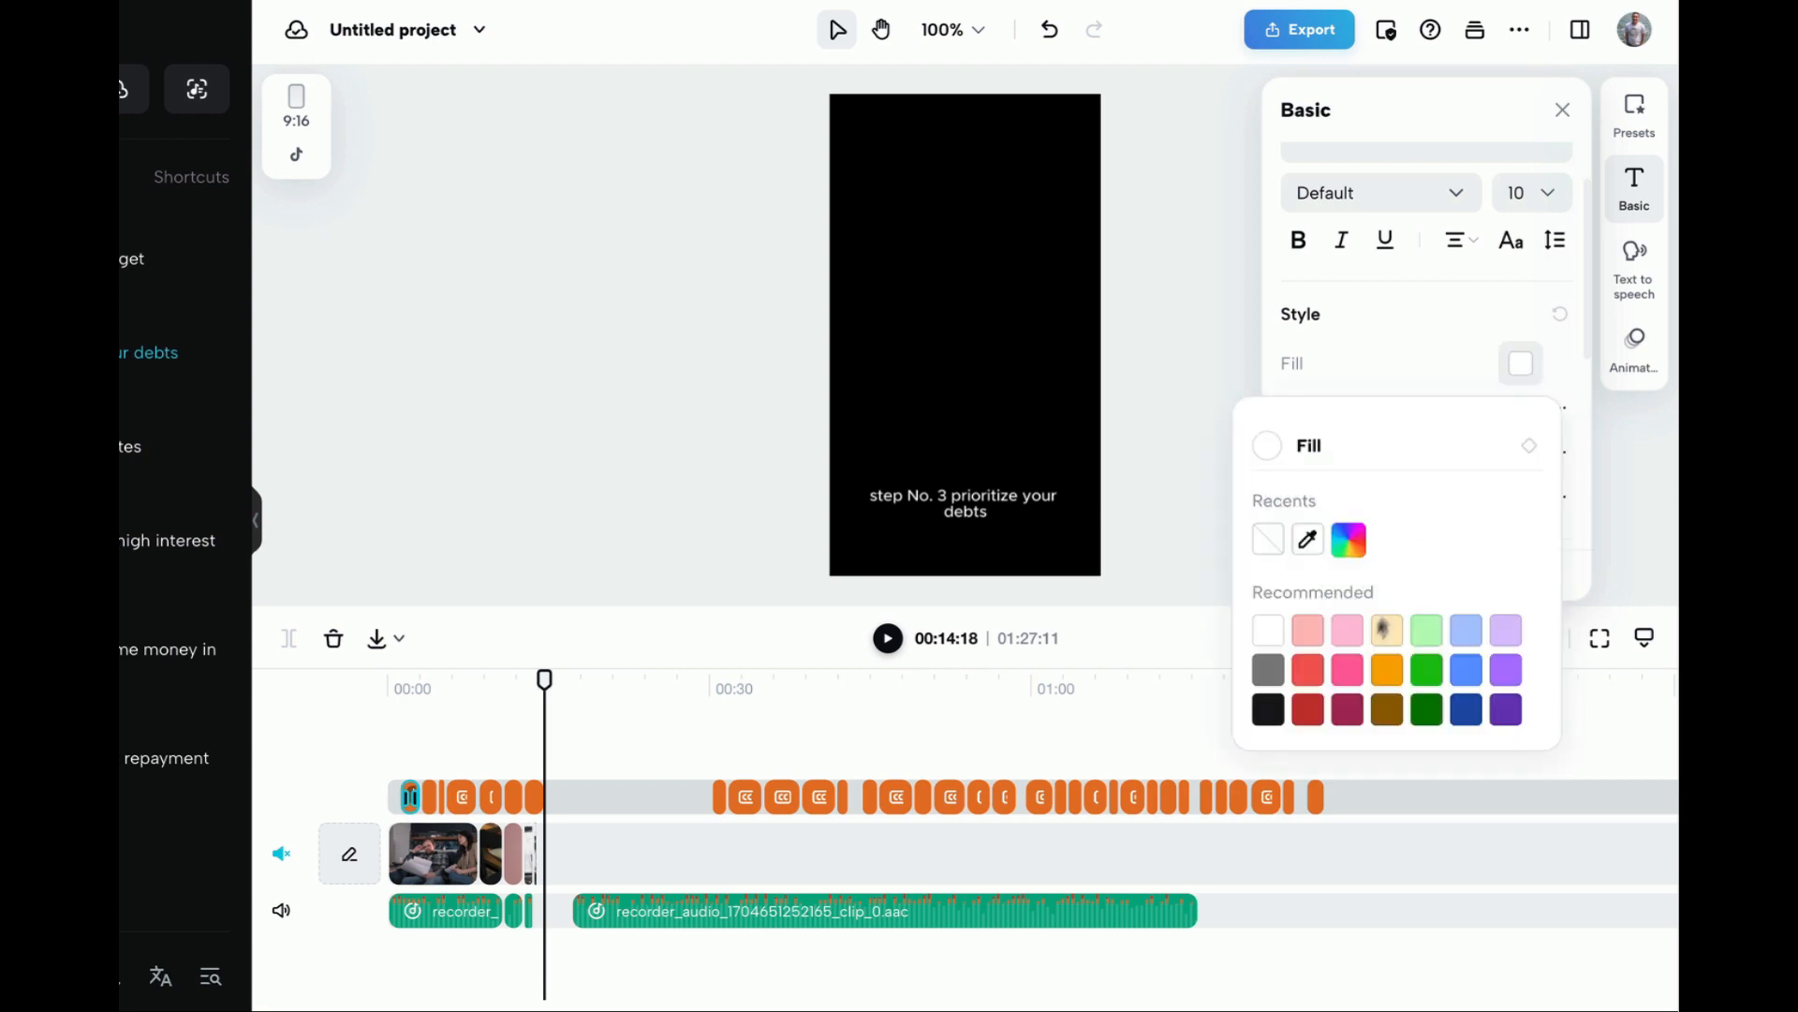
click(1427, 668)
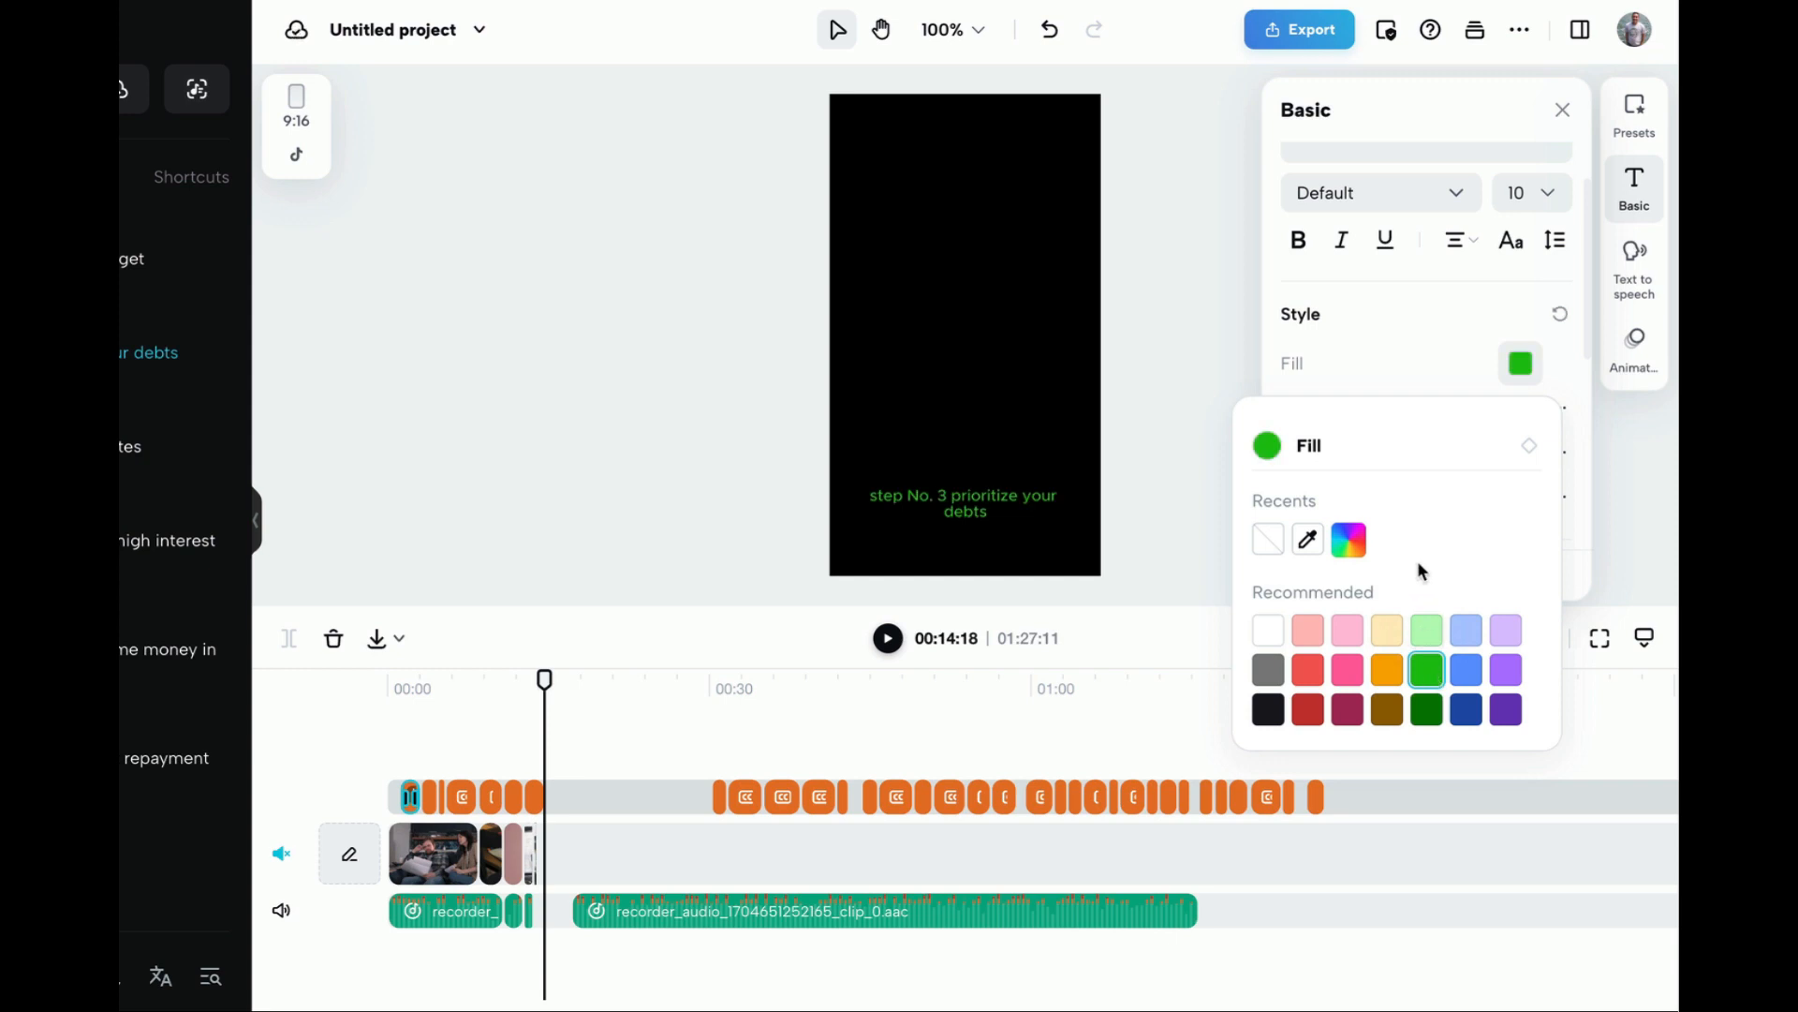
click(1390, 369)
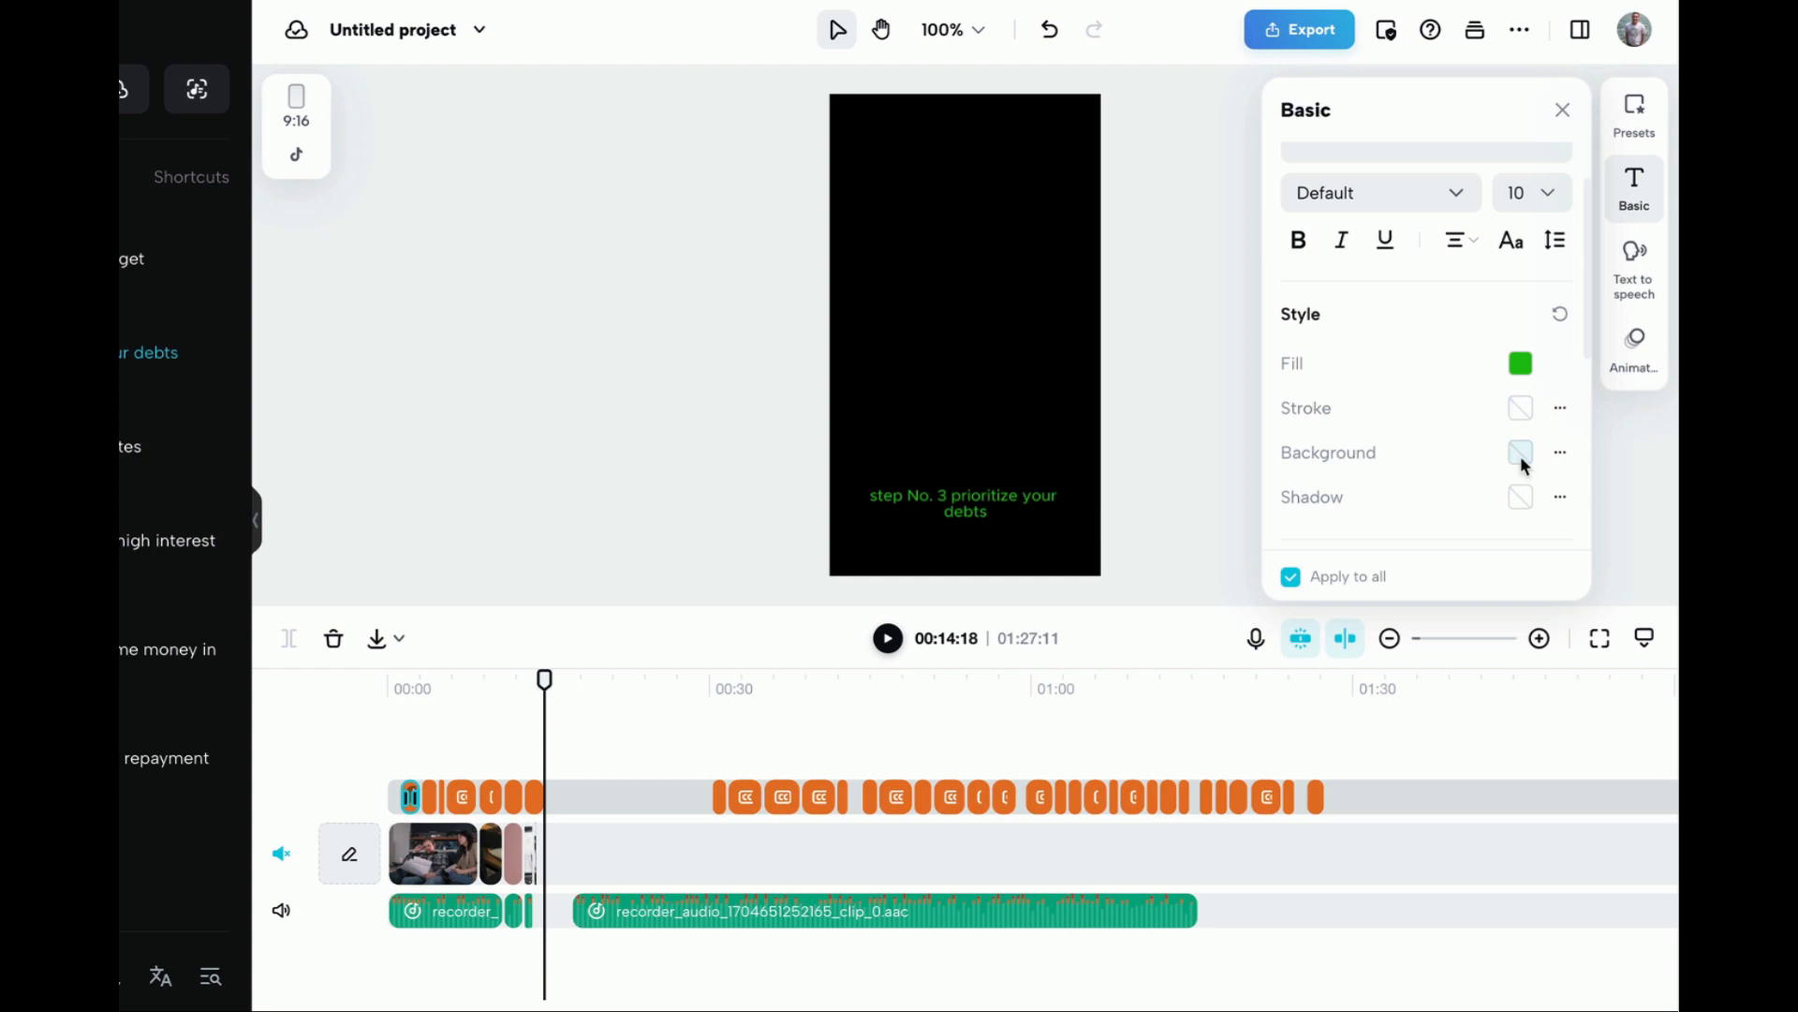
Add a pale yellow stroke to all captions and reduce the stroke size below 40
click(1522, 415)
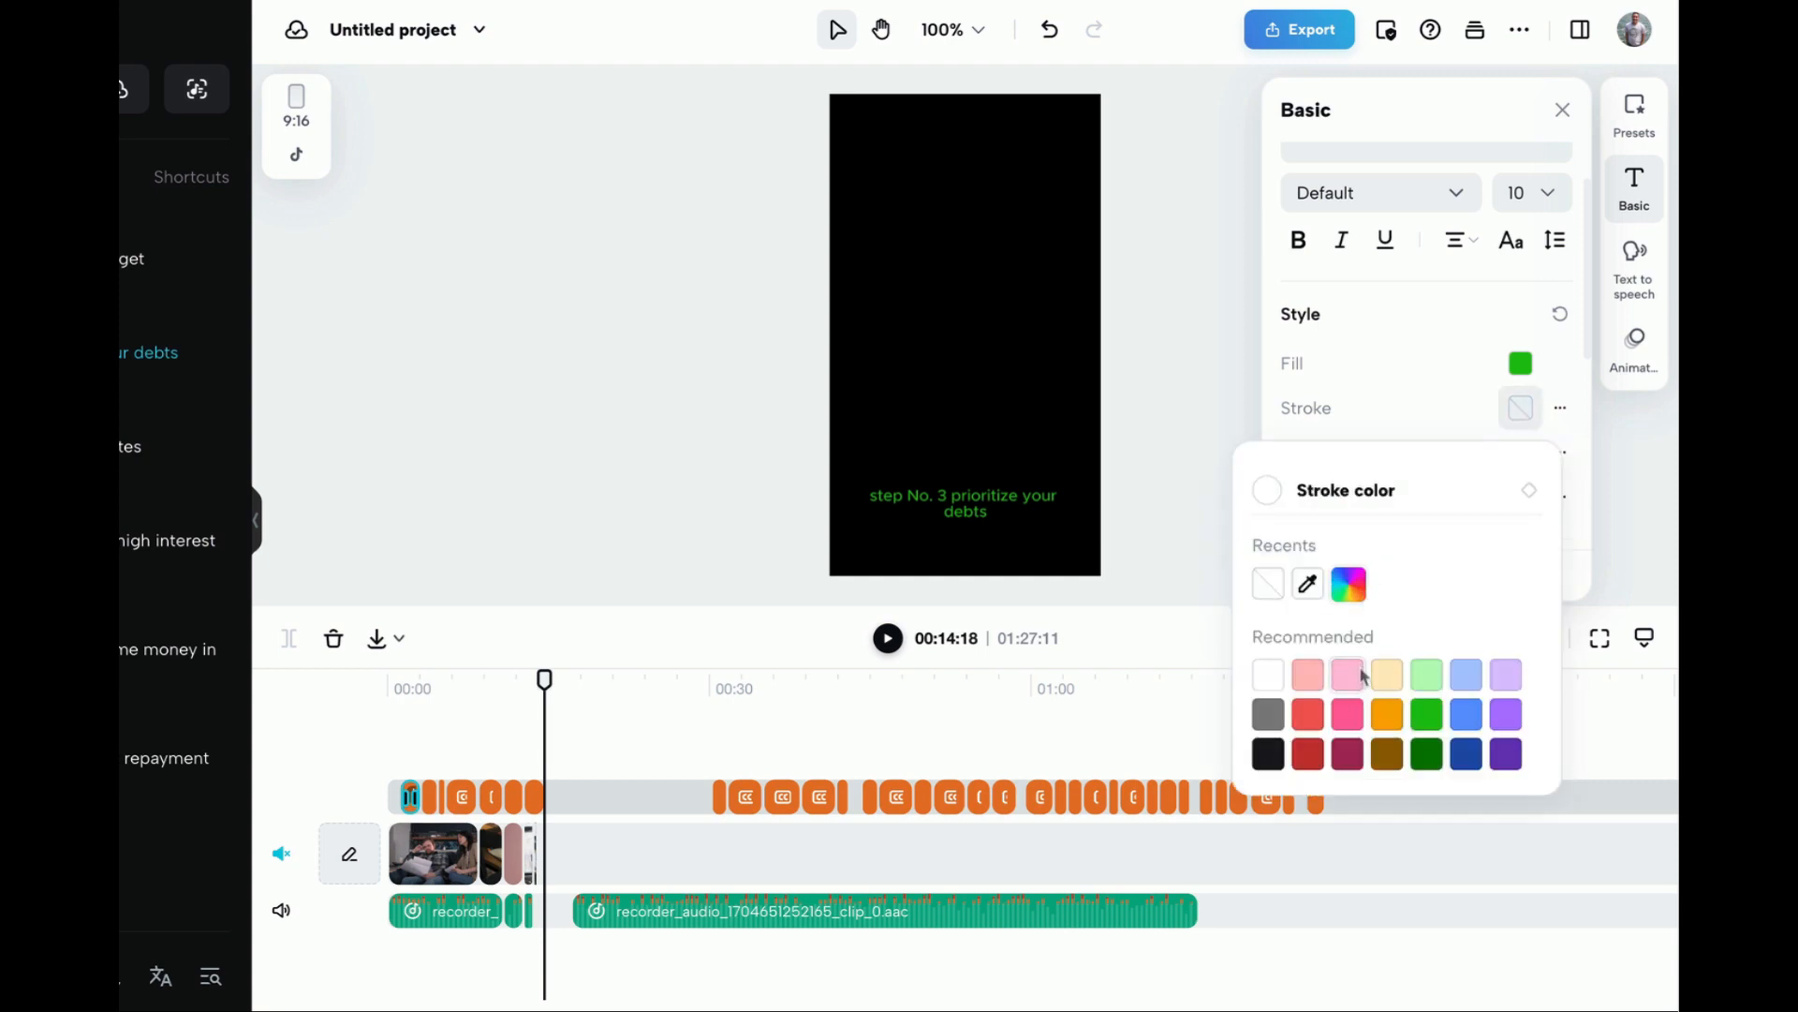
click(1391, 678)
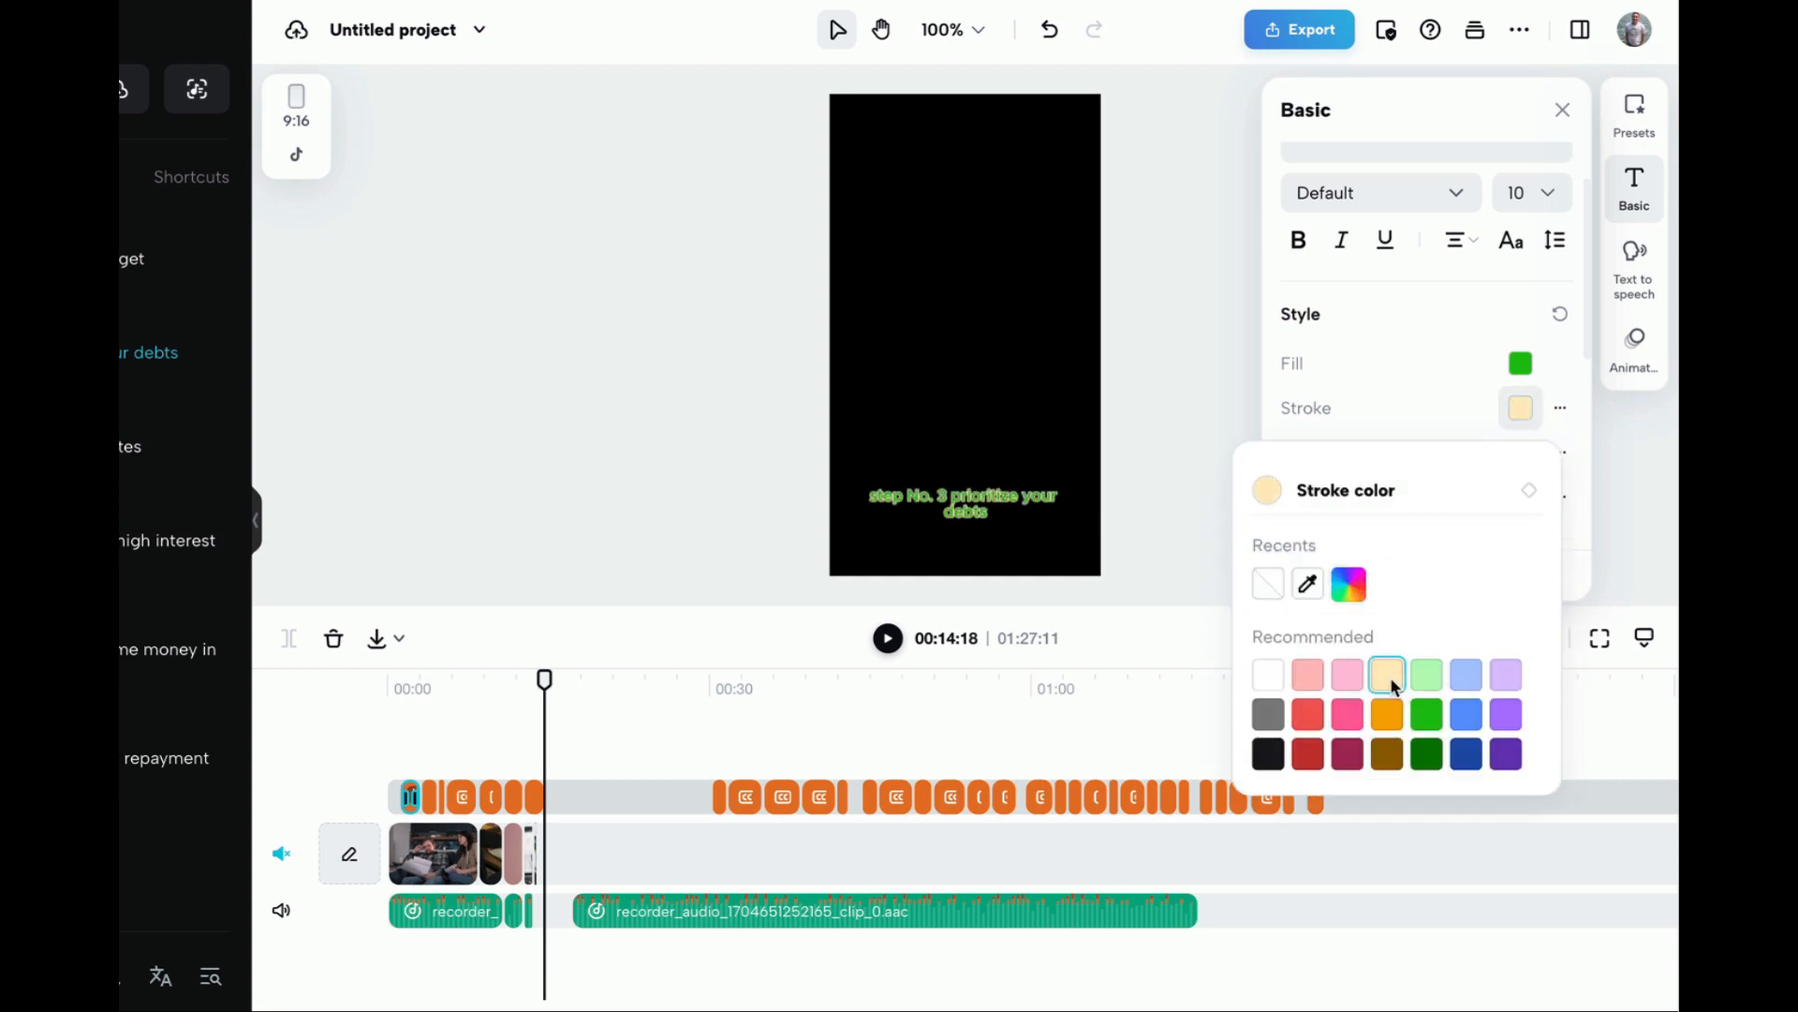
click(1456, 417)
click(1560, 408)
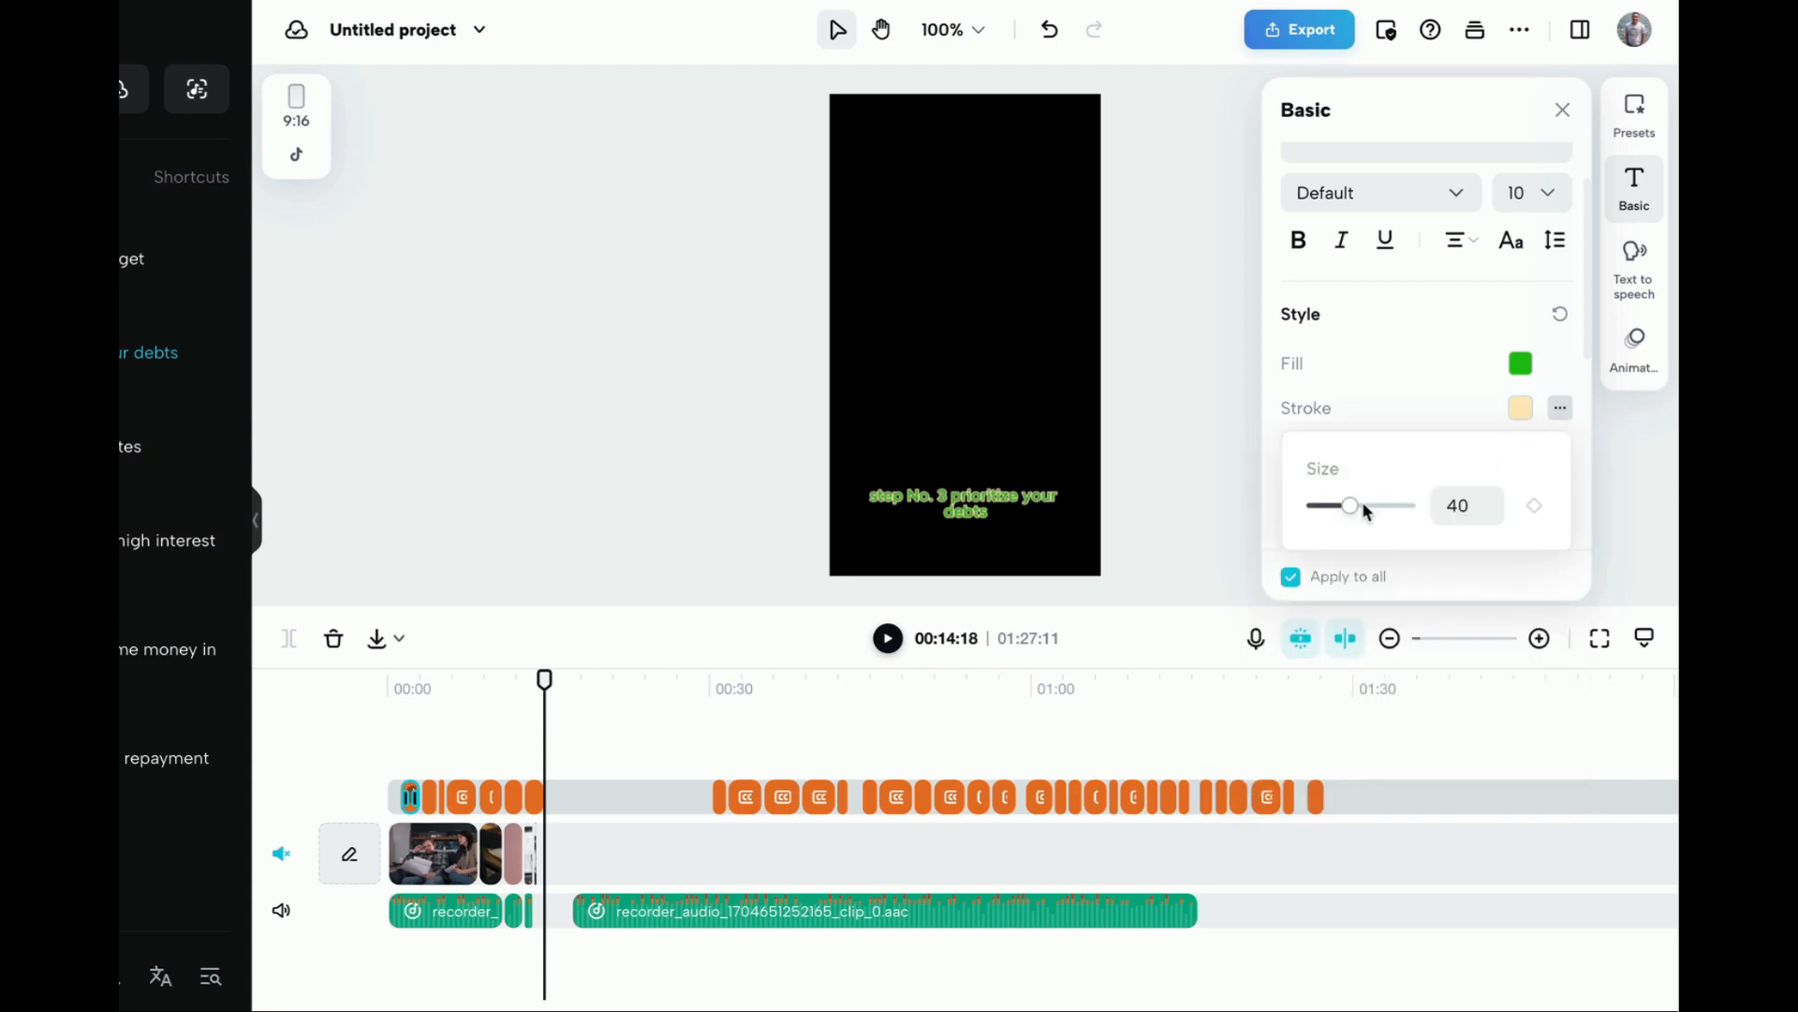
drag(1349, 510, 1328, 506)
Apply the preset with white text on a purple background to the "step No. 3 prioritize your debts" caption
click(946, 514)
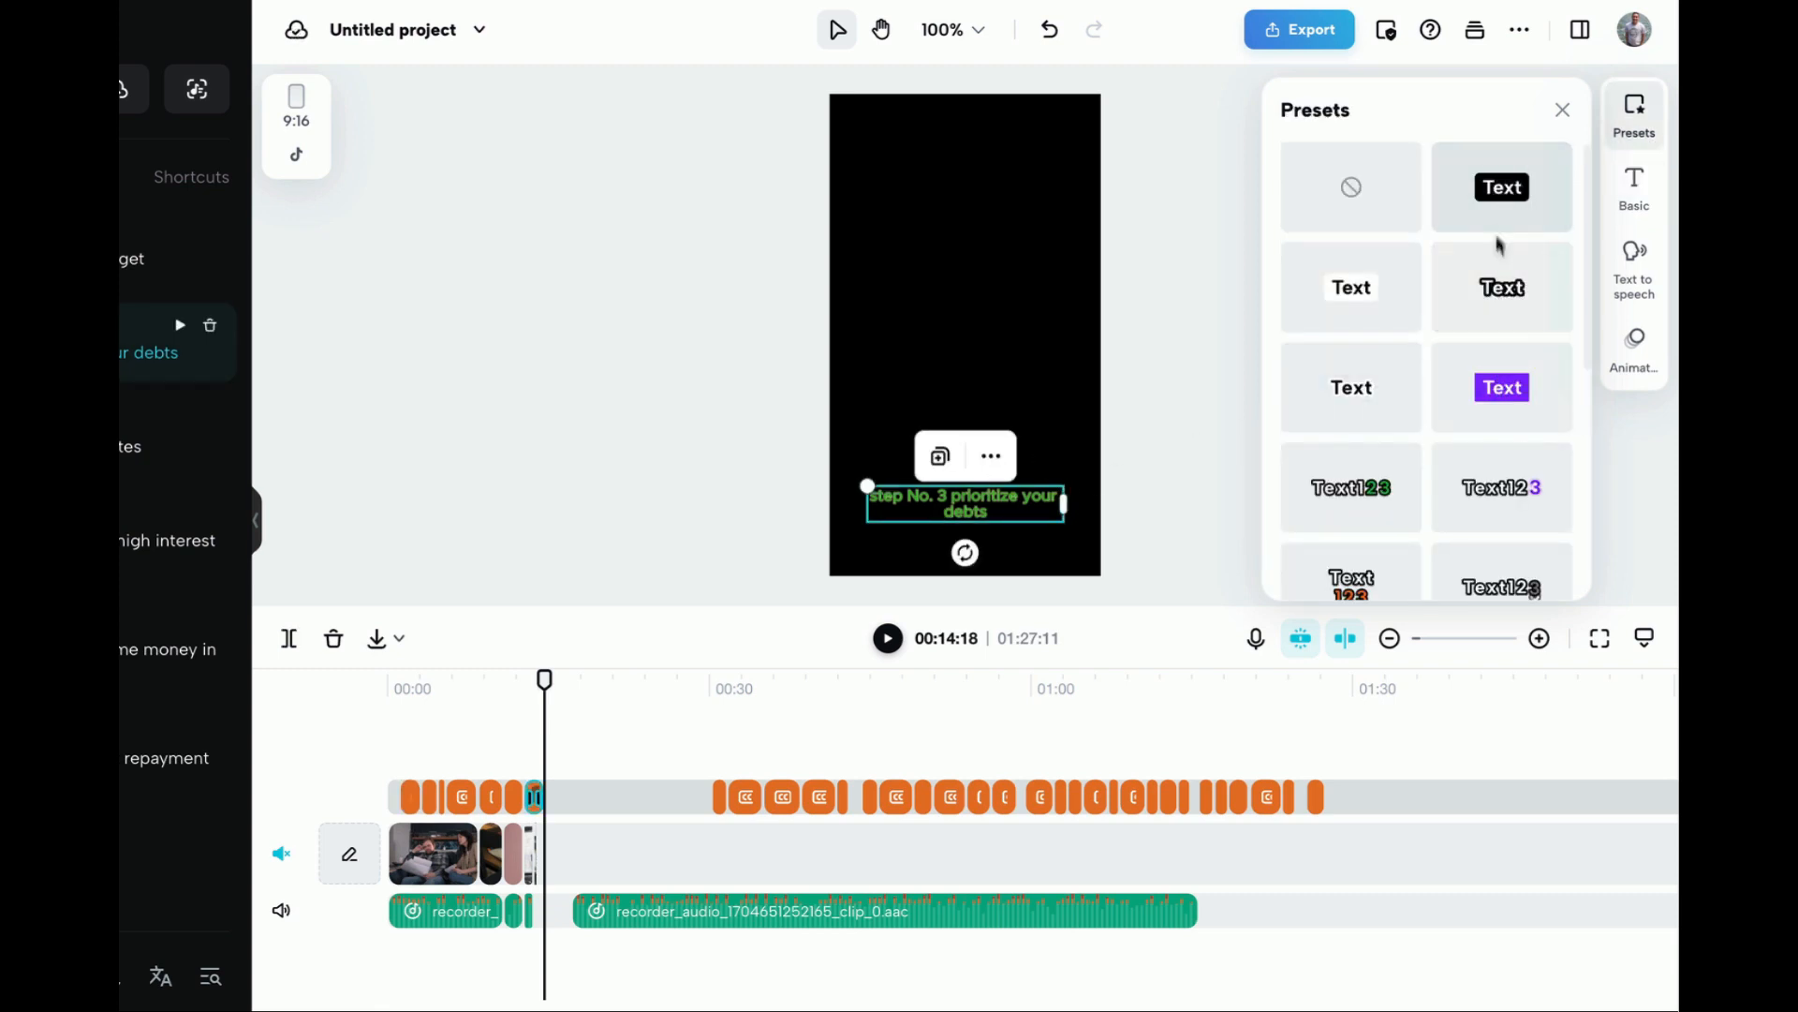
scroll(1422, 414, down, 3)
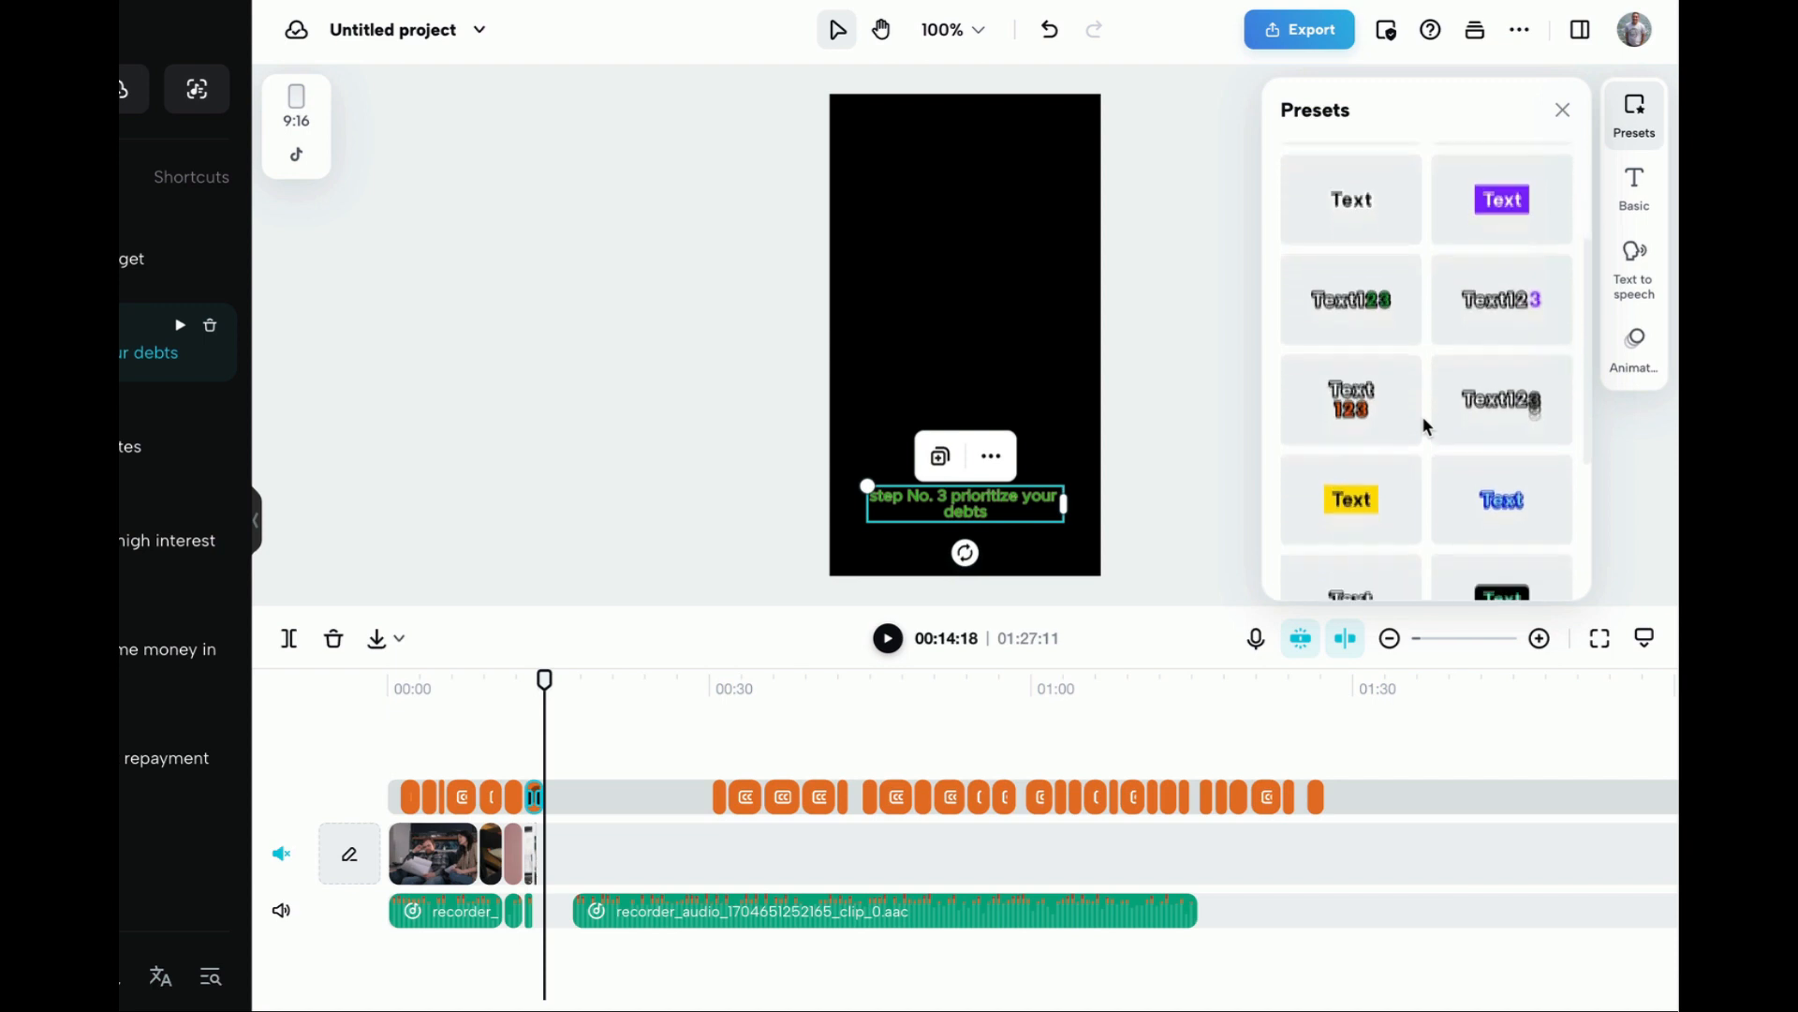
scroll(1422, 422, up, 2)
click(1497, 339)
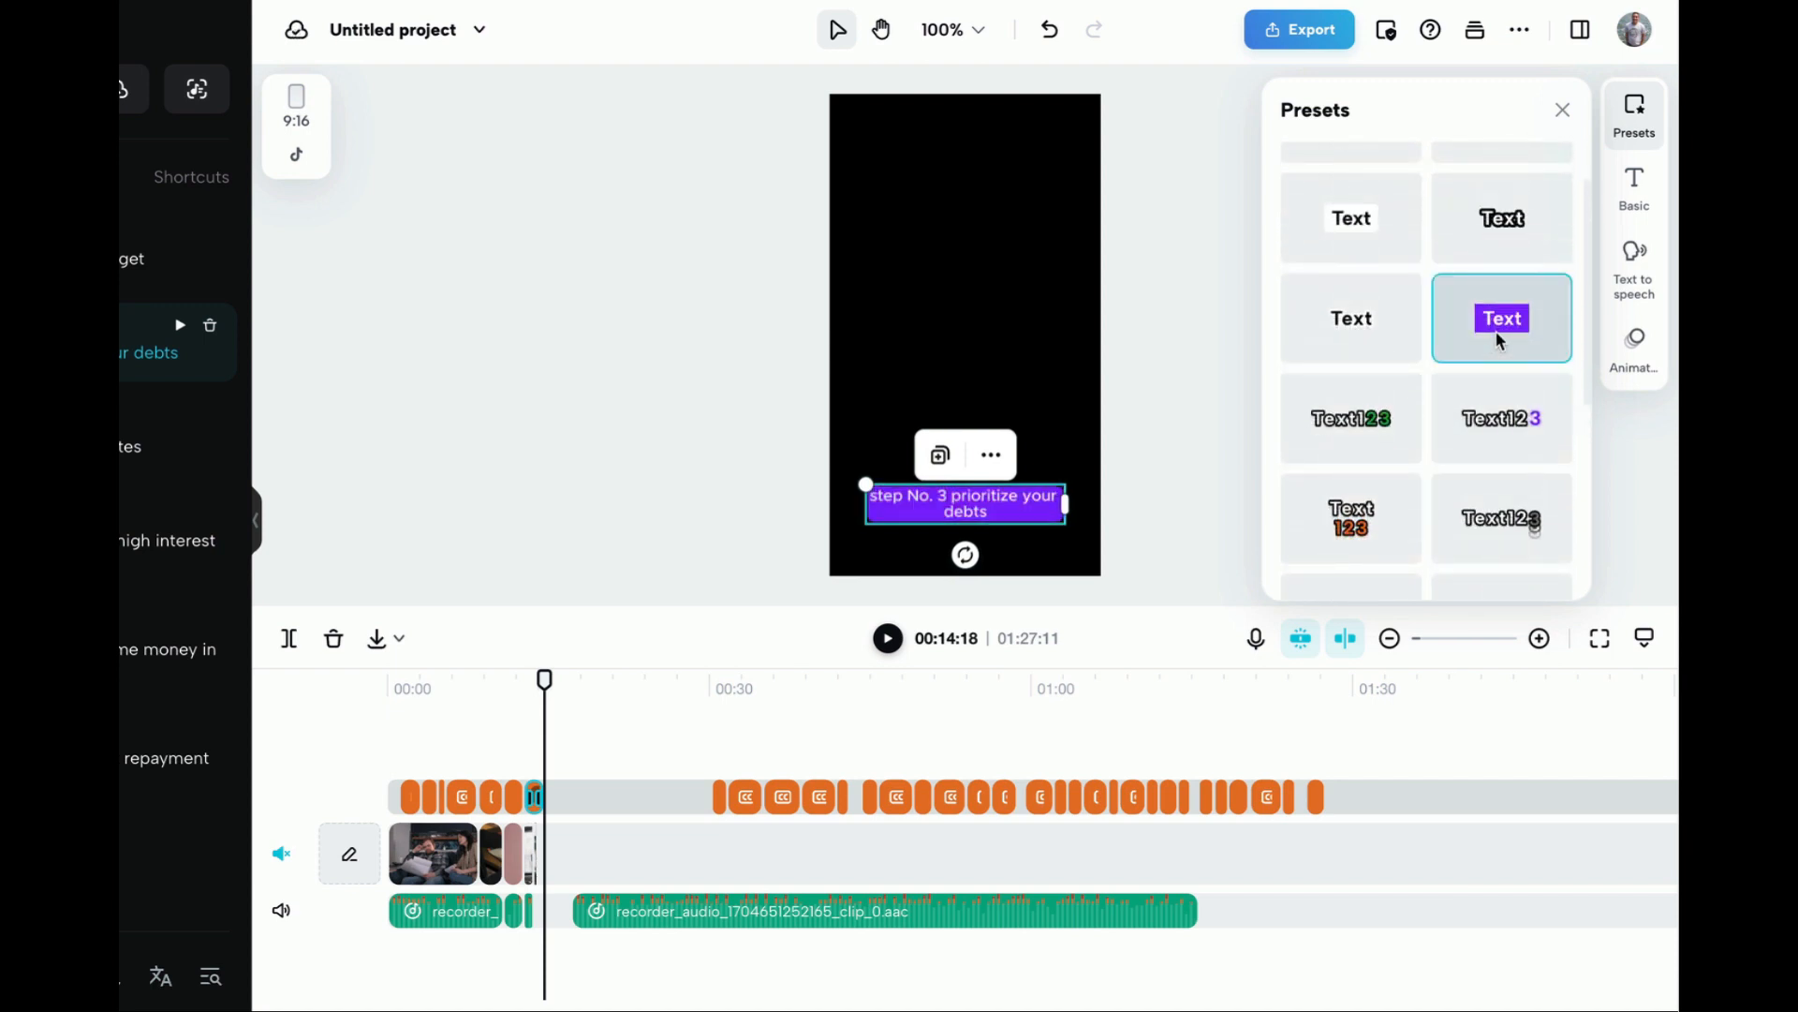
scroll(1499, 338, down, 3)
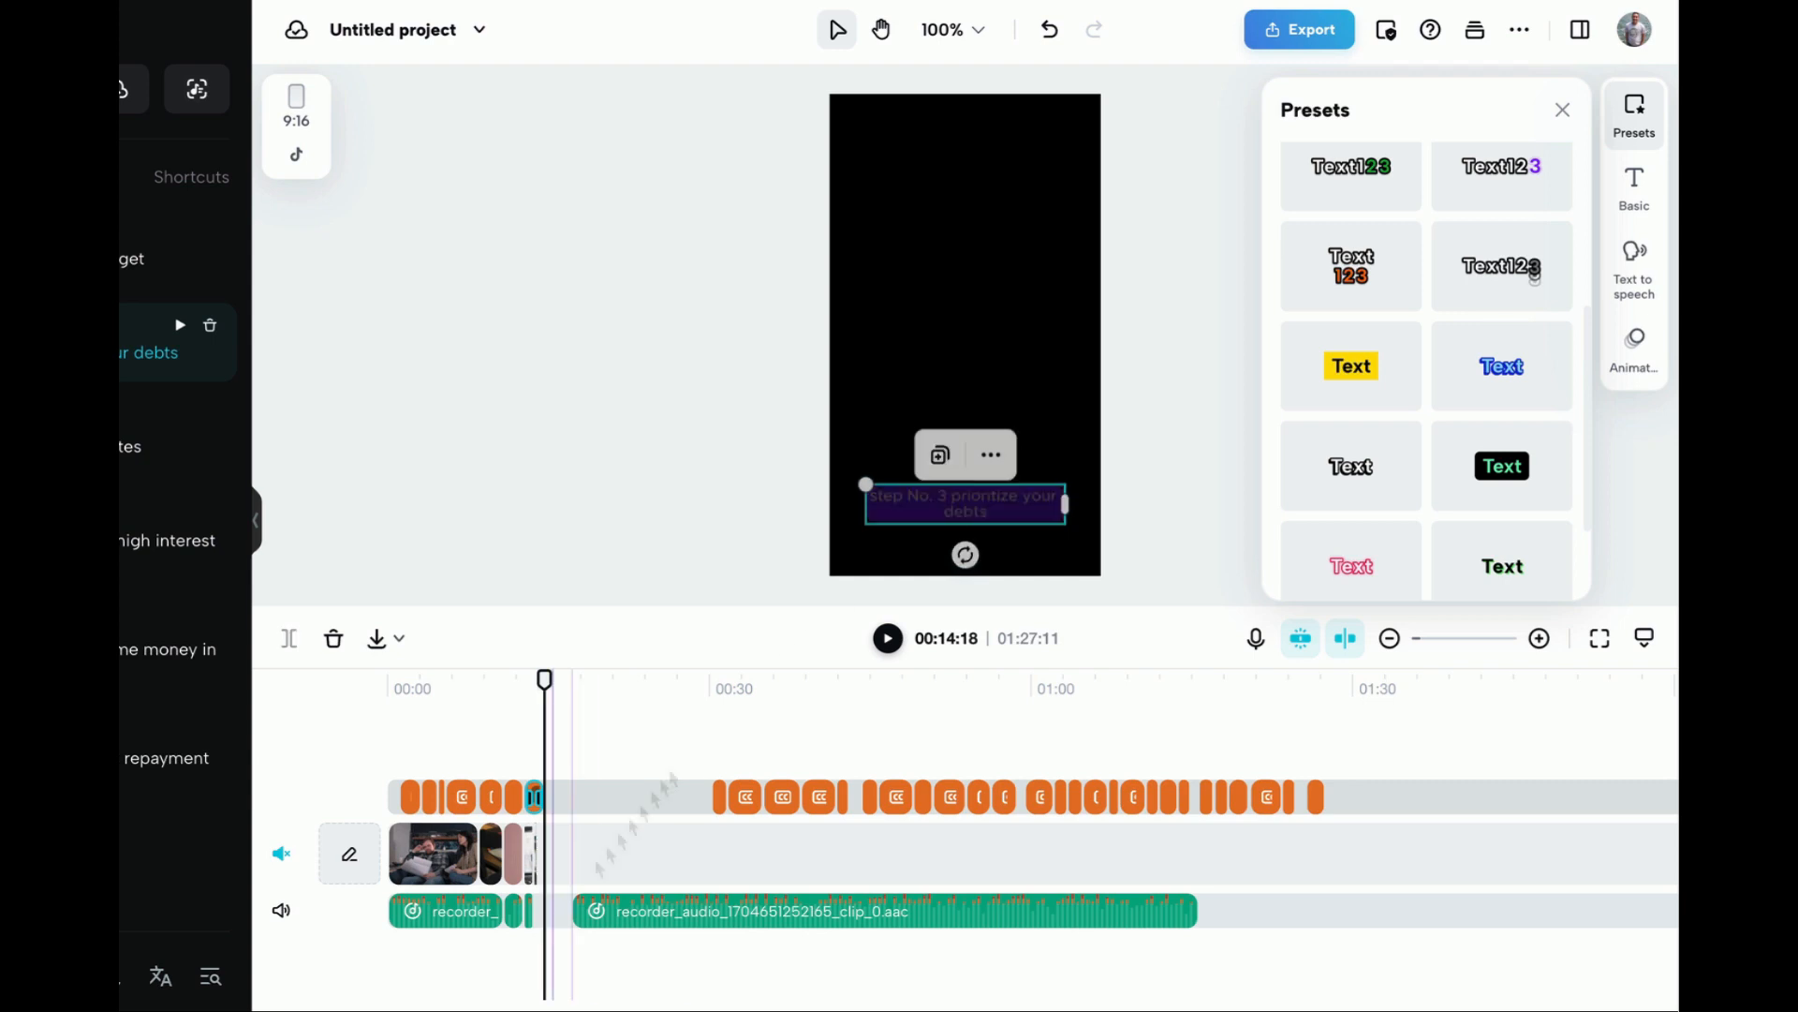
Deselect the caption and open the project's export options
click(1200, 142)
click(1307, 37)
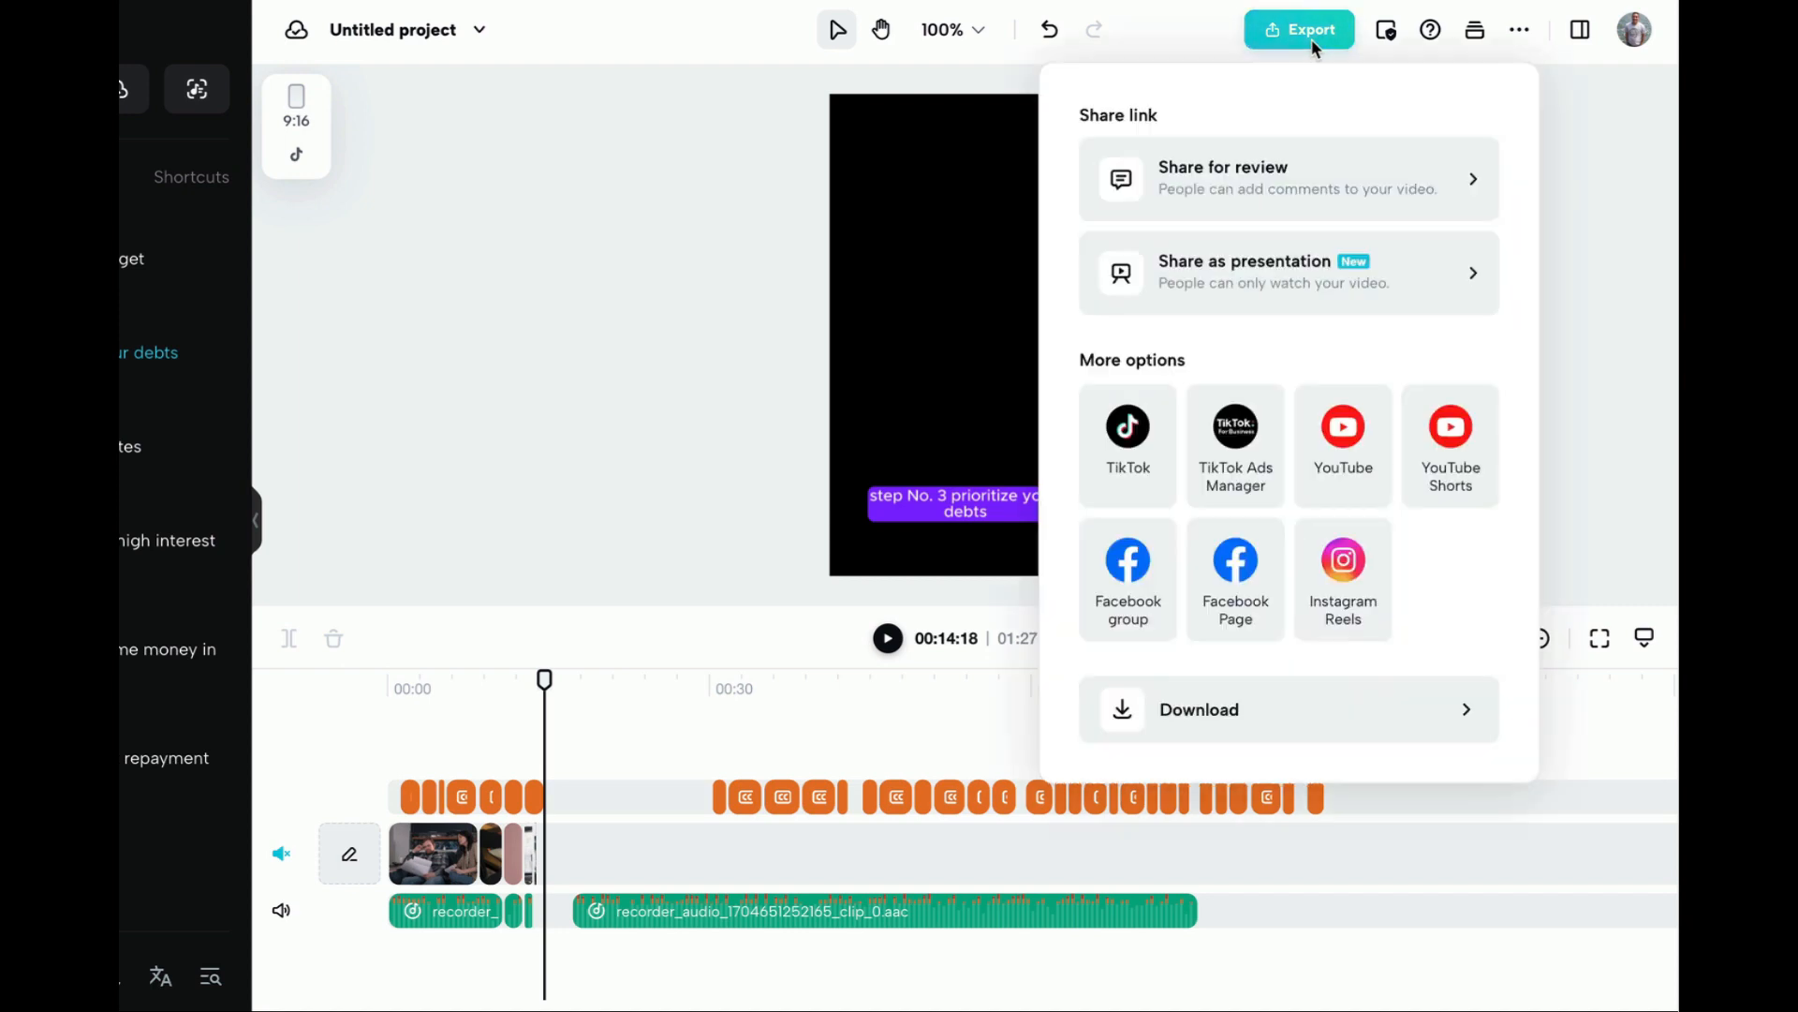